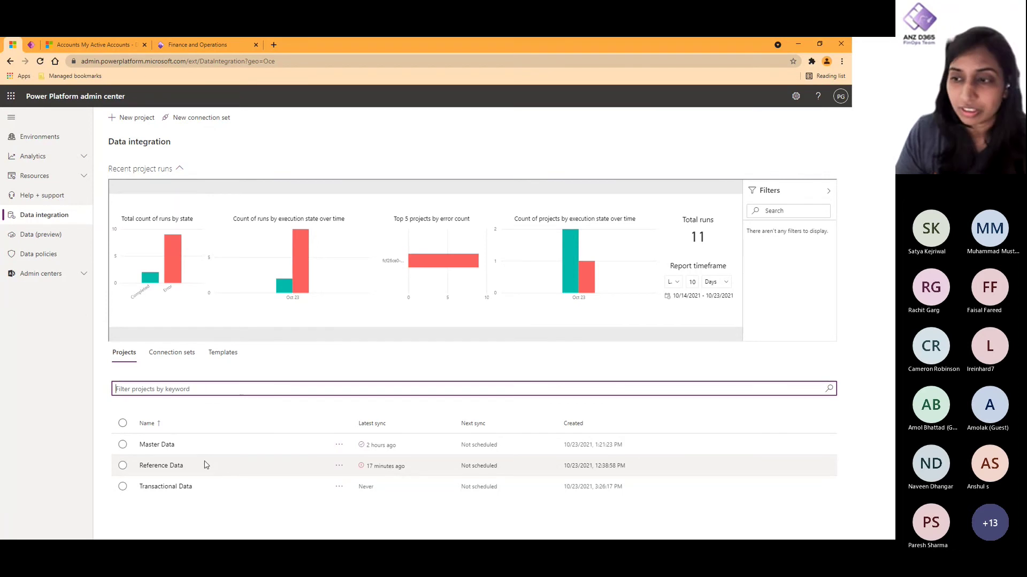
pyautogui.click(170, 465)
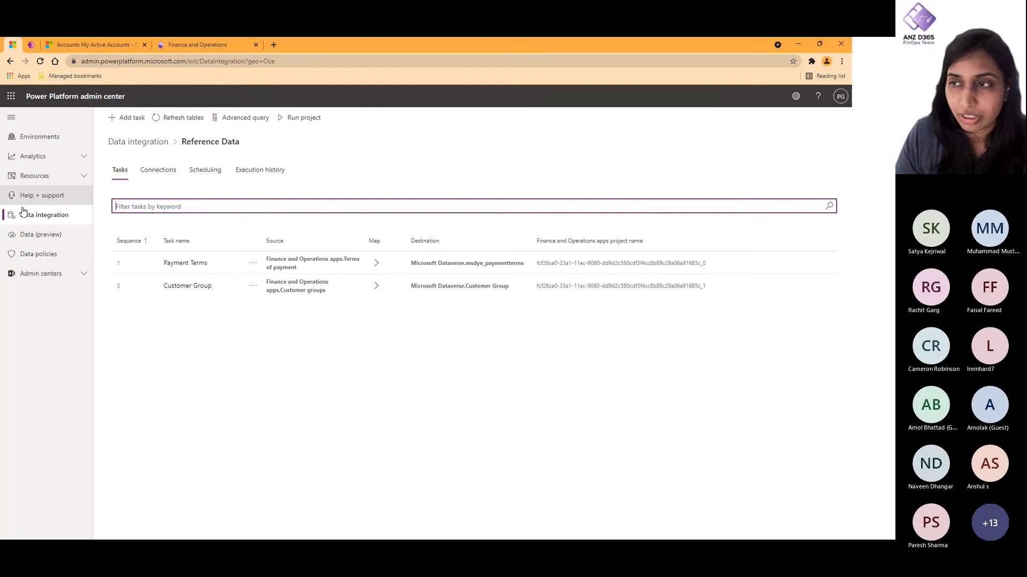
pyautogui.click(156, 148)
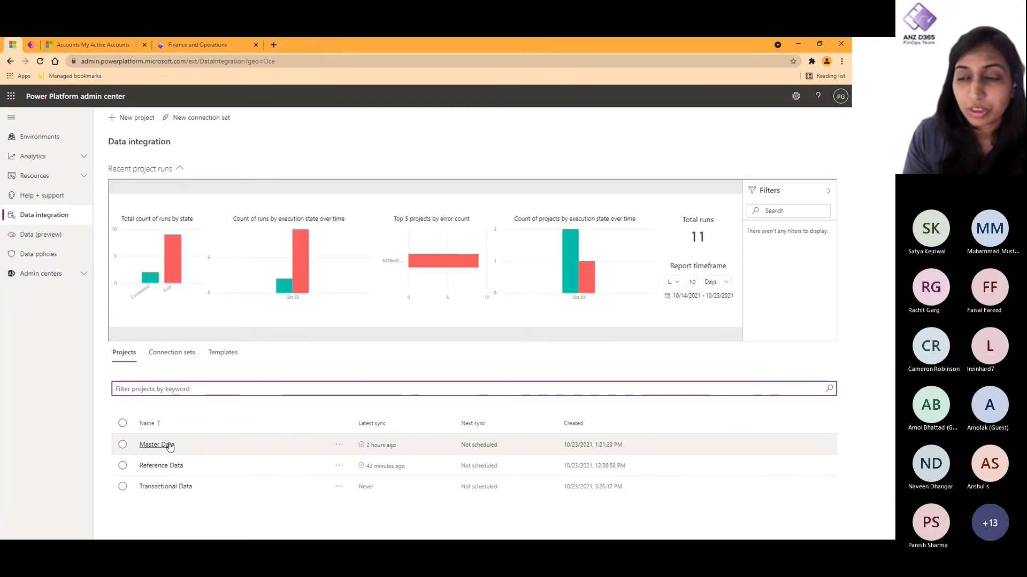
pyautogui.click(169, 446)
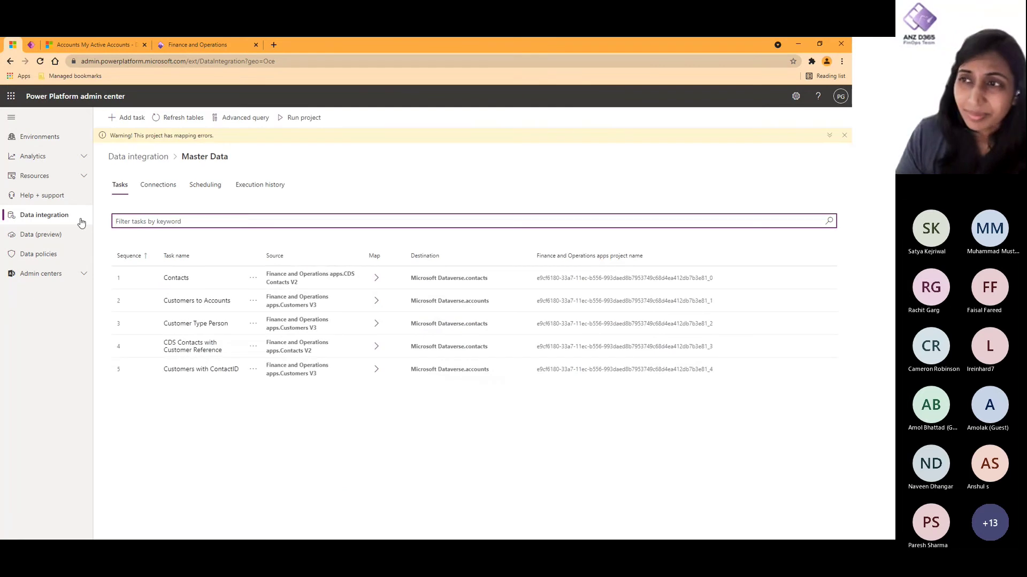
pyautogui.click(139, 157)
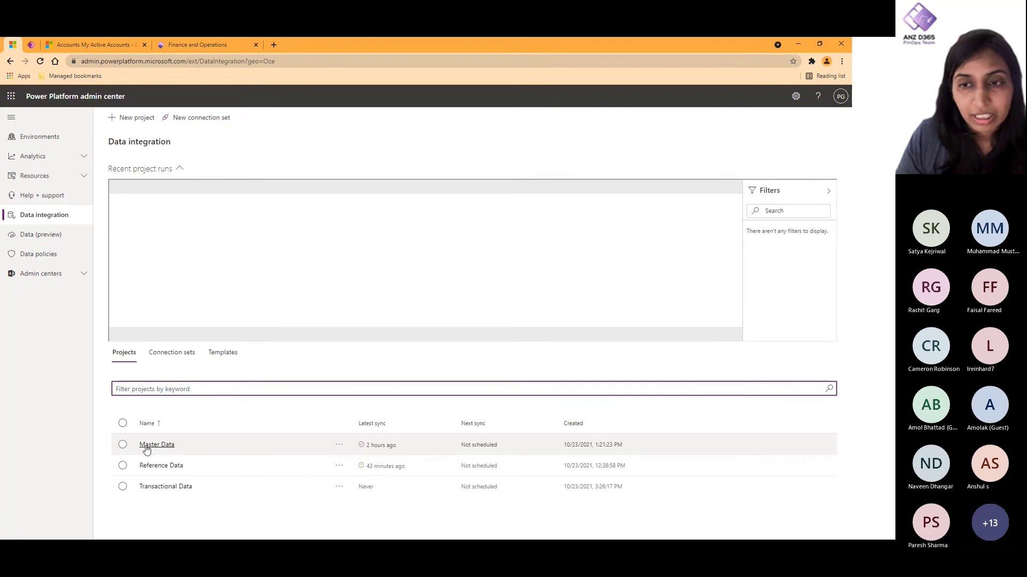
pyautogui.click(178, 488)
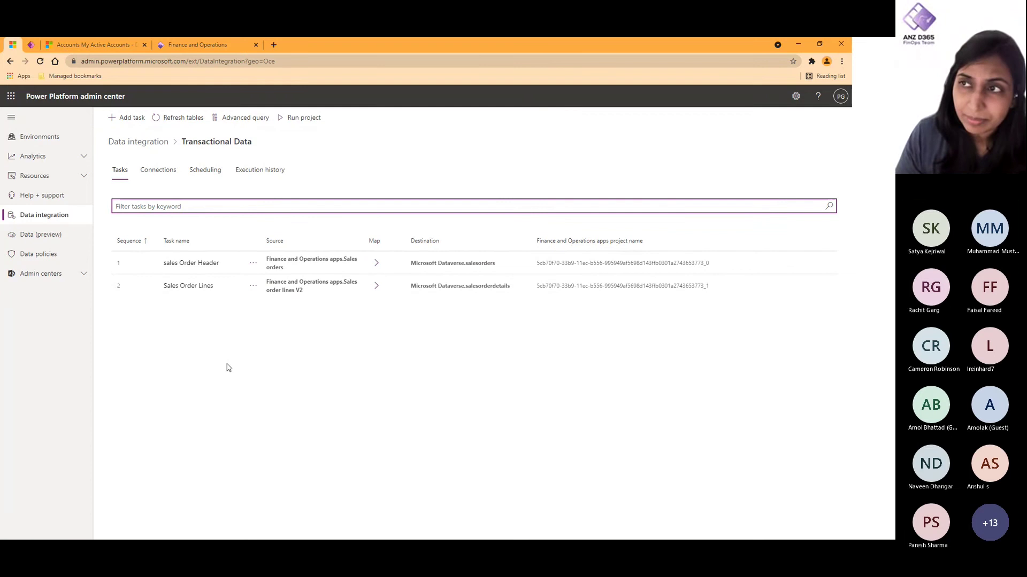
pyautogui.click(142, 143)
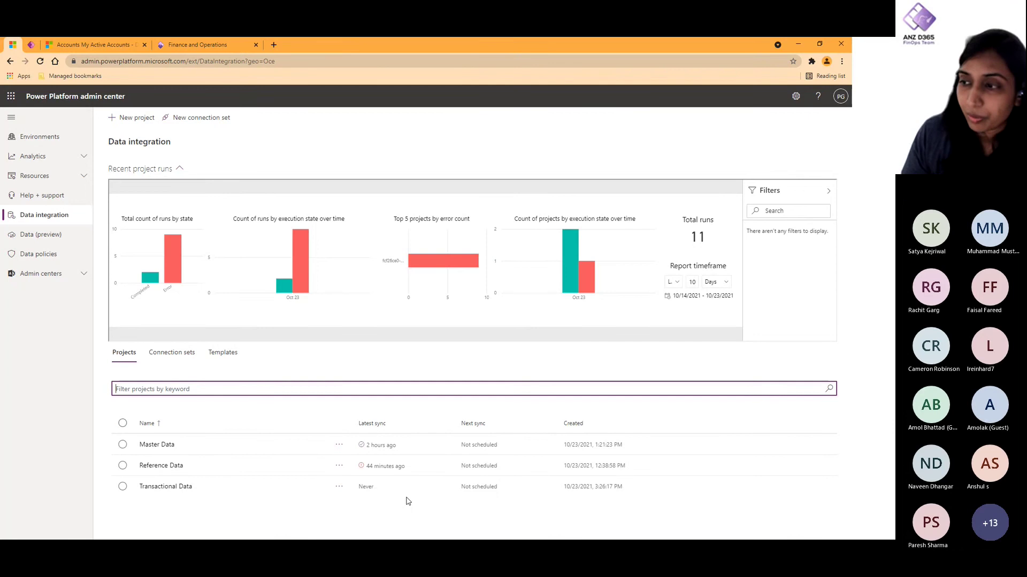
# Step: Make the Reference Data project recur every 1 day starting at 09:00 PM
pyautogui.click(155, 466)
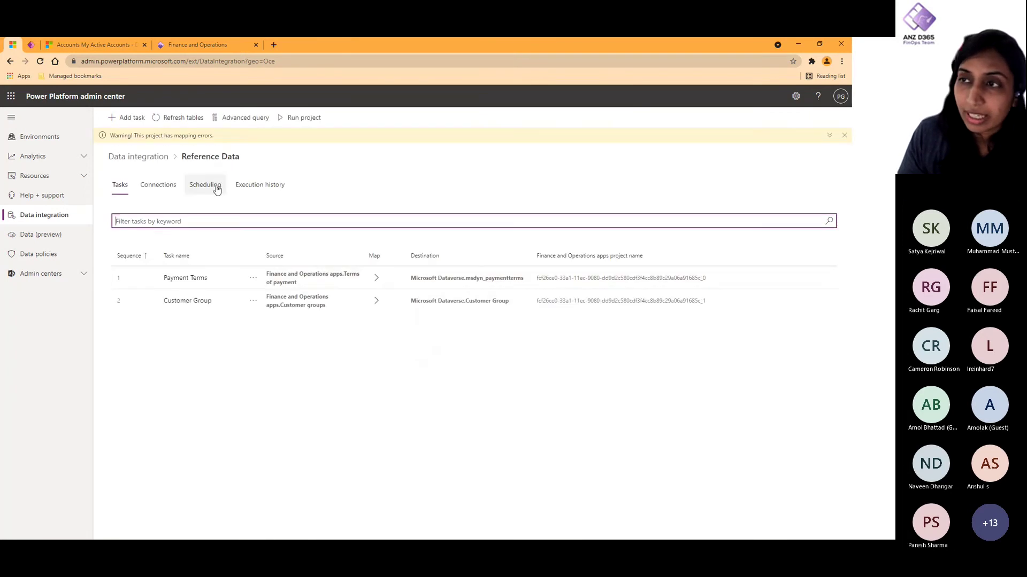
pyautogui.click(217, 189)
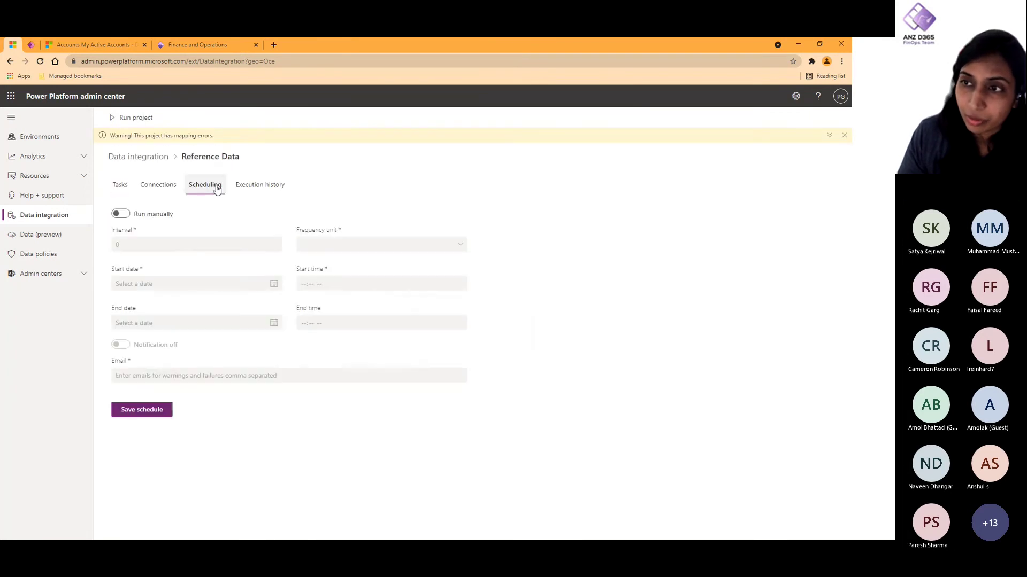
pyautogui.click(120, 214)
pyautogui.click(328, 245)
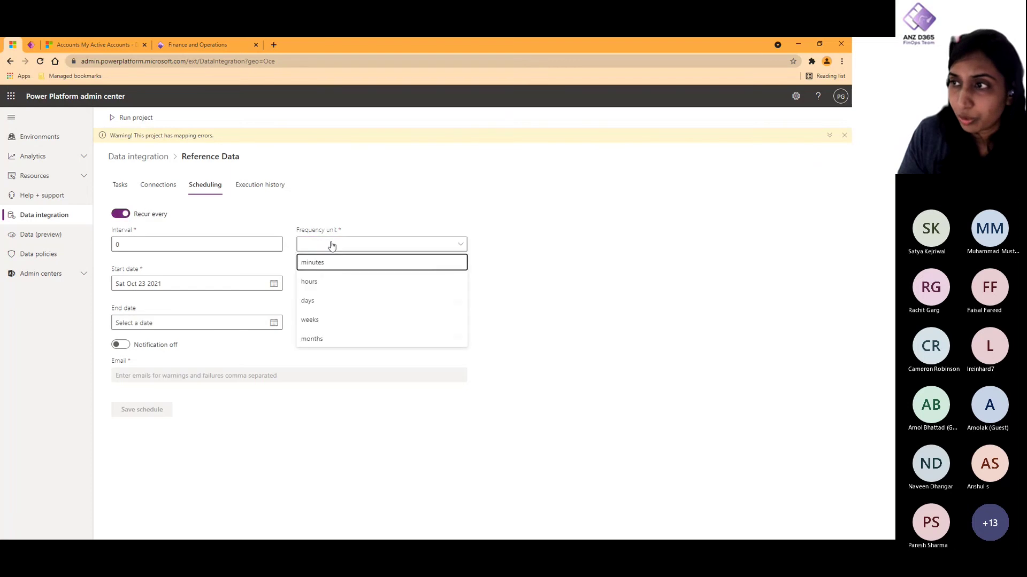
pyautogui.click(322, 308)
pyautogui.click(146, 241)
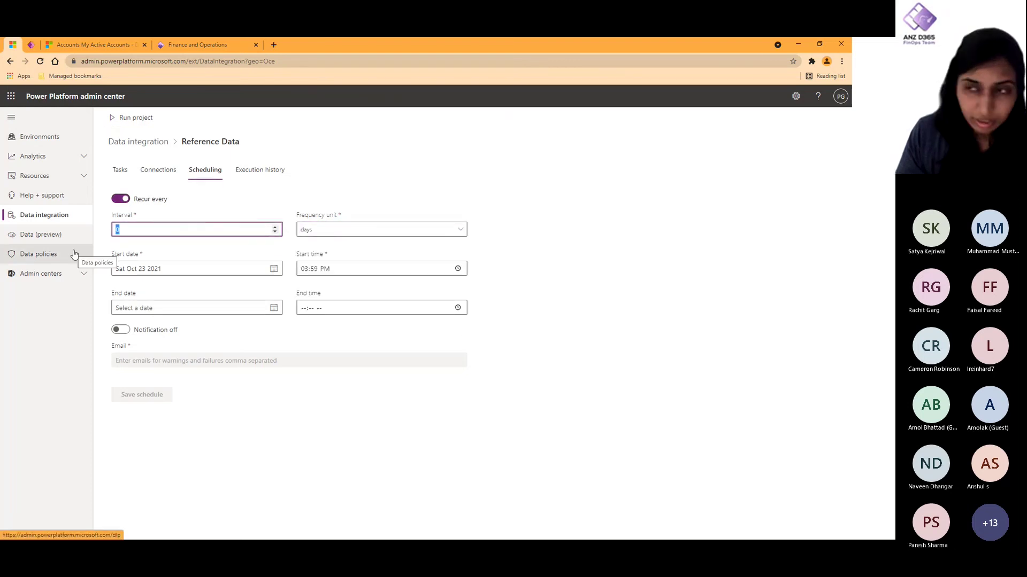
pyautogui.write('1')
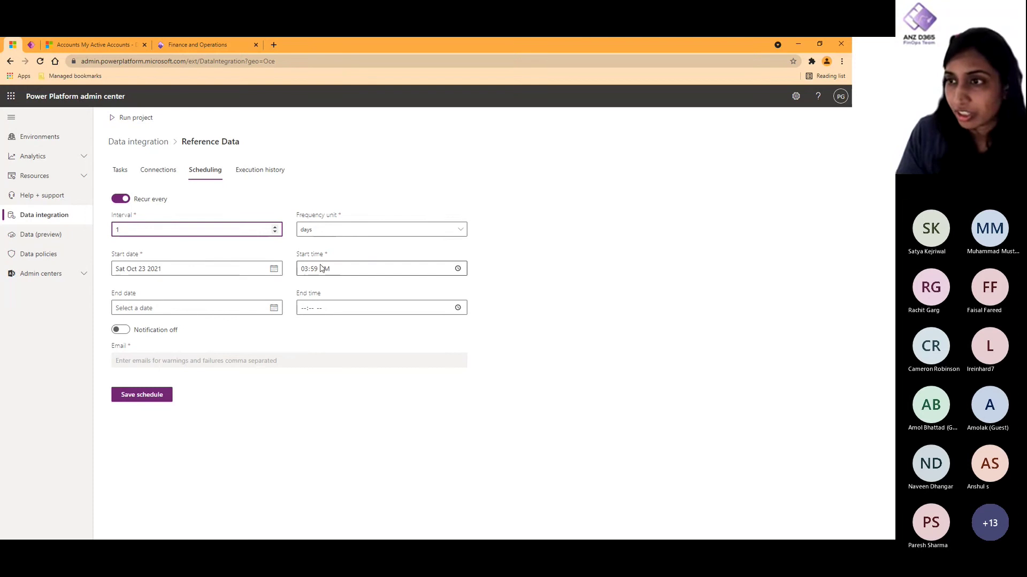
pyautogui.click(457, 269)
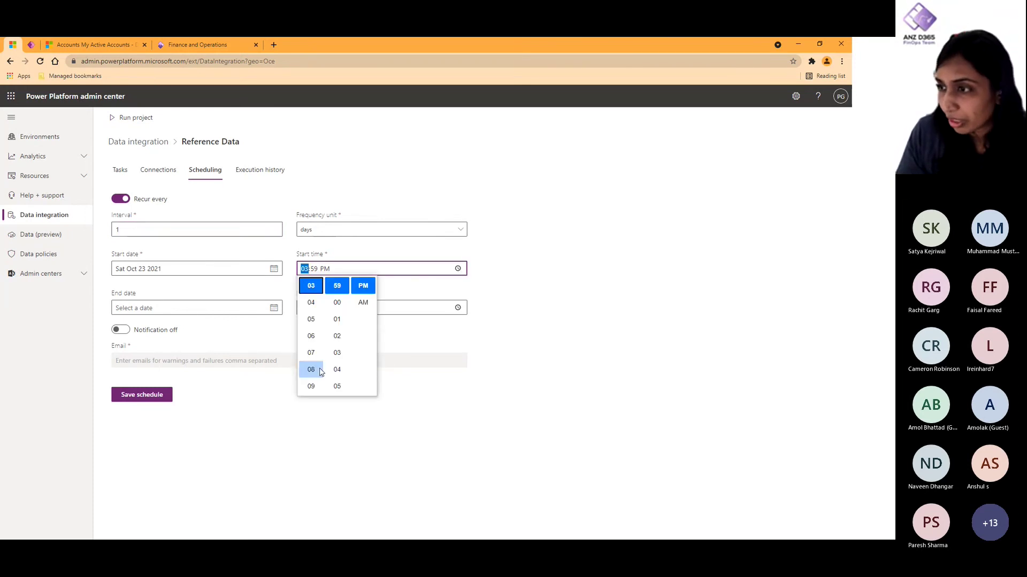
pyautogui.click(319, 393)
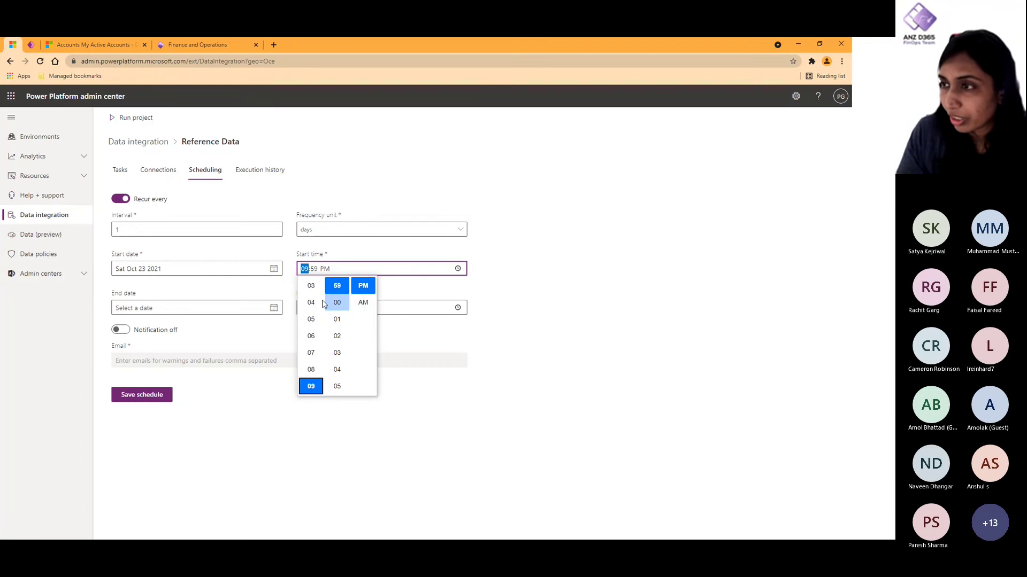
pyautogui.click(341, 302)
pyautogui.click(547, 325)
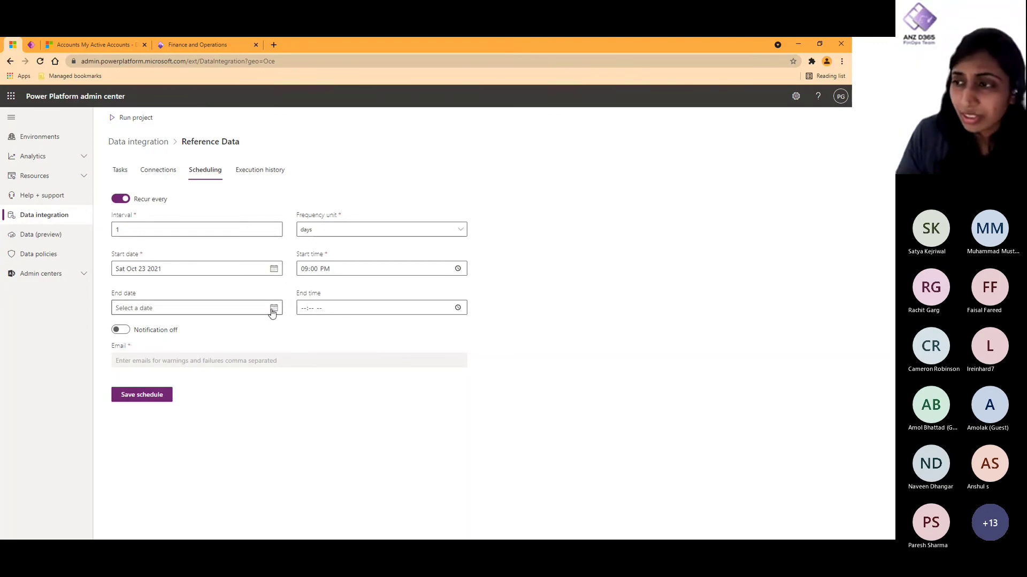
# Step: Turn on warning and failure notifications to the notification e-mail address and save the schedule
pyautogui.click(129, 331)
pyautogui.click(177, 358)
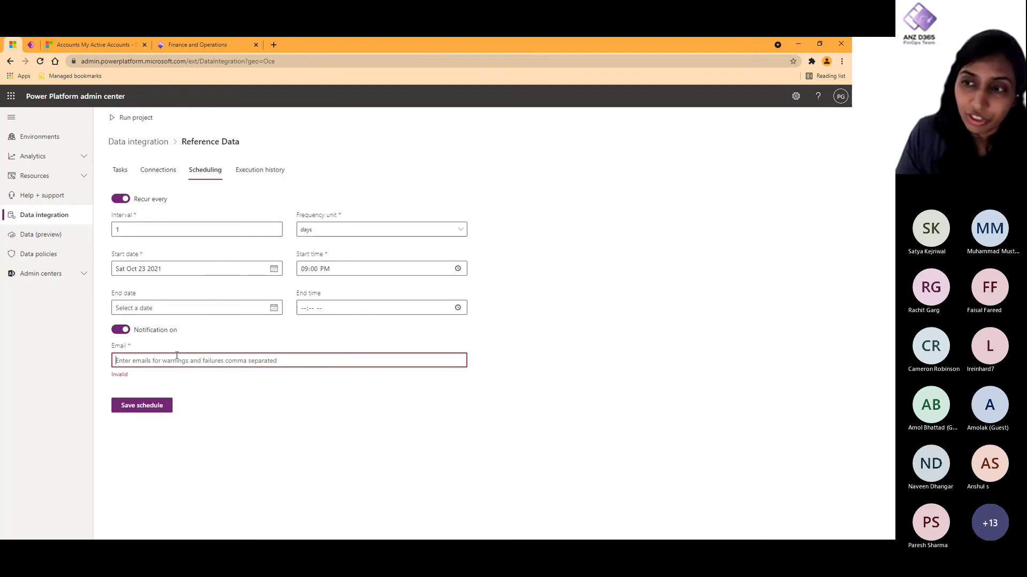
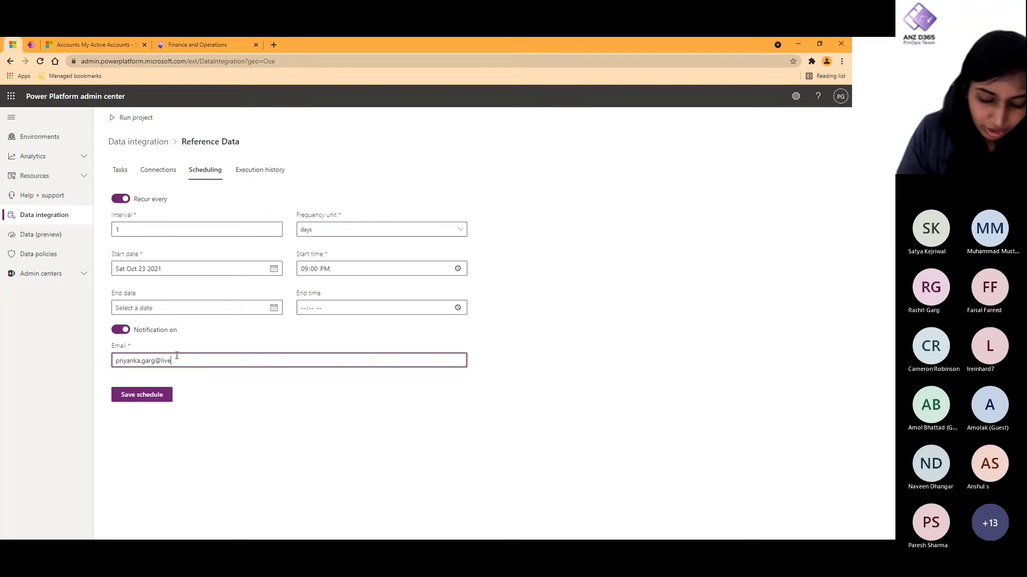
pyautogui.click(145, 398)
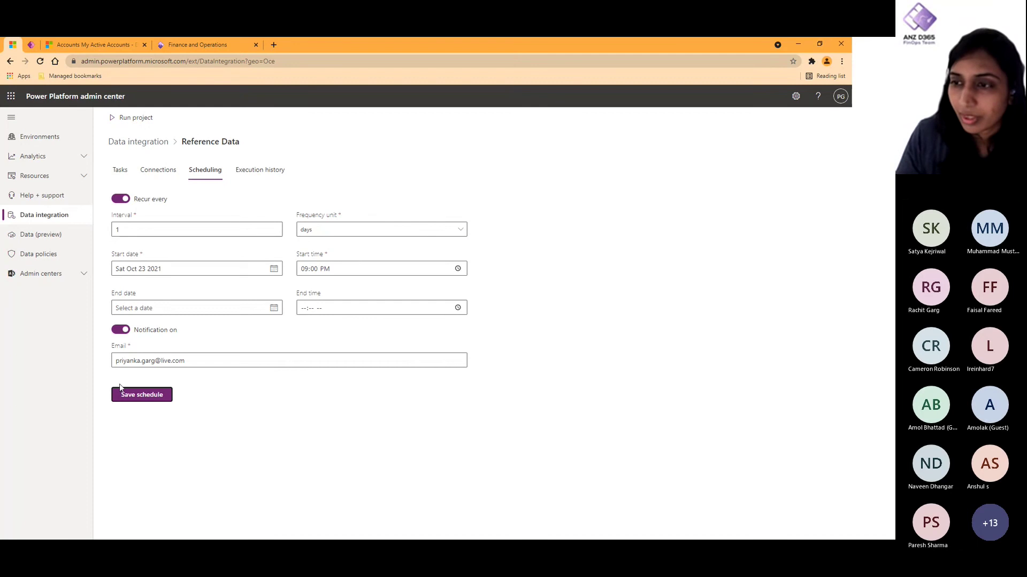
pyautogui.click(121, 172)
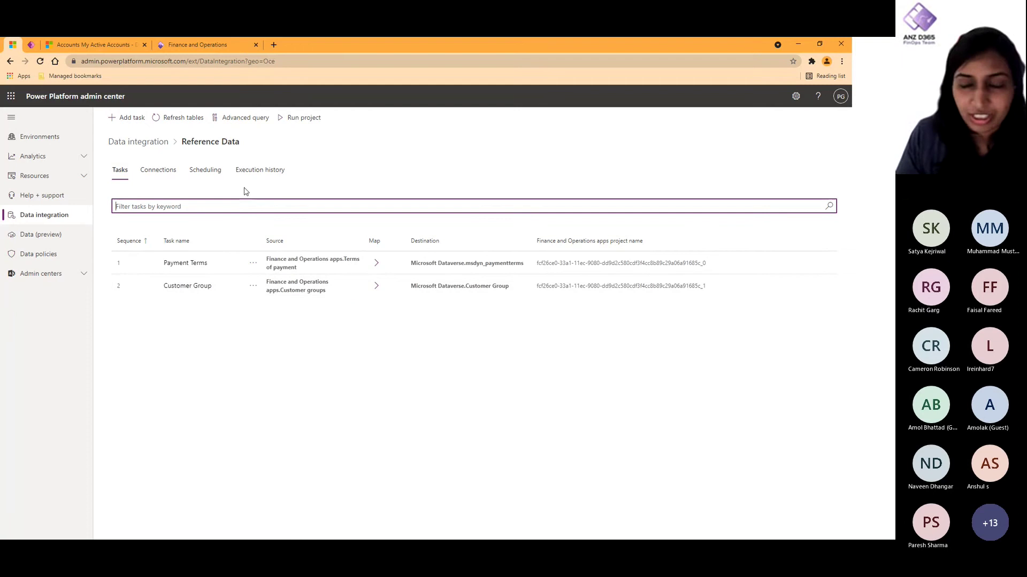
# Step: Create a new project named 'Reference Data v1' using the existing DEV connection set
pyautogui.click(163, 146)
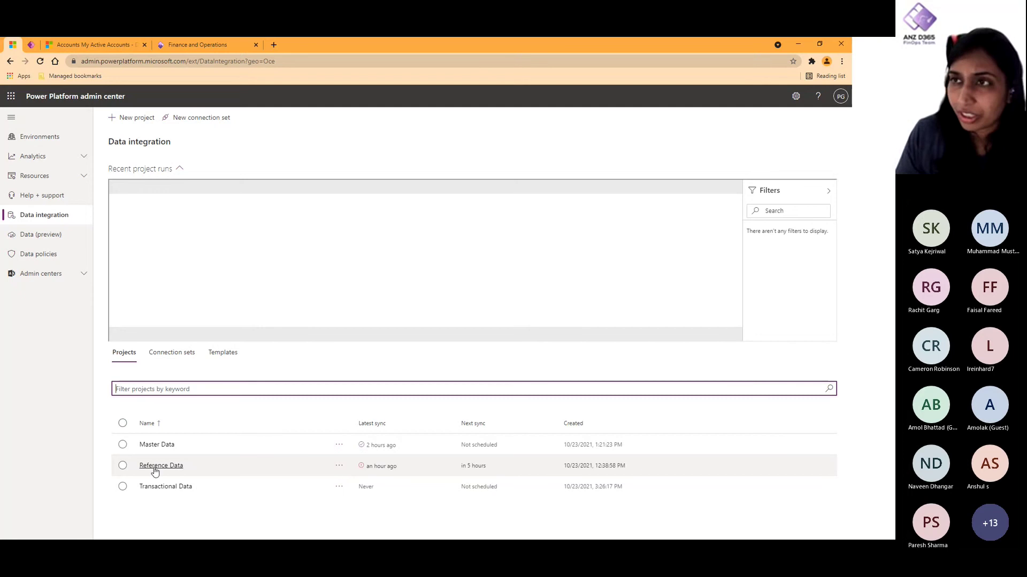
pyautogui.click(125, 118)
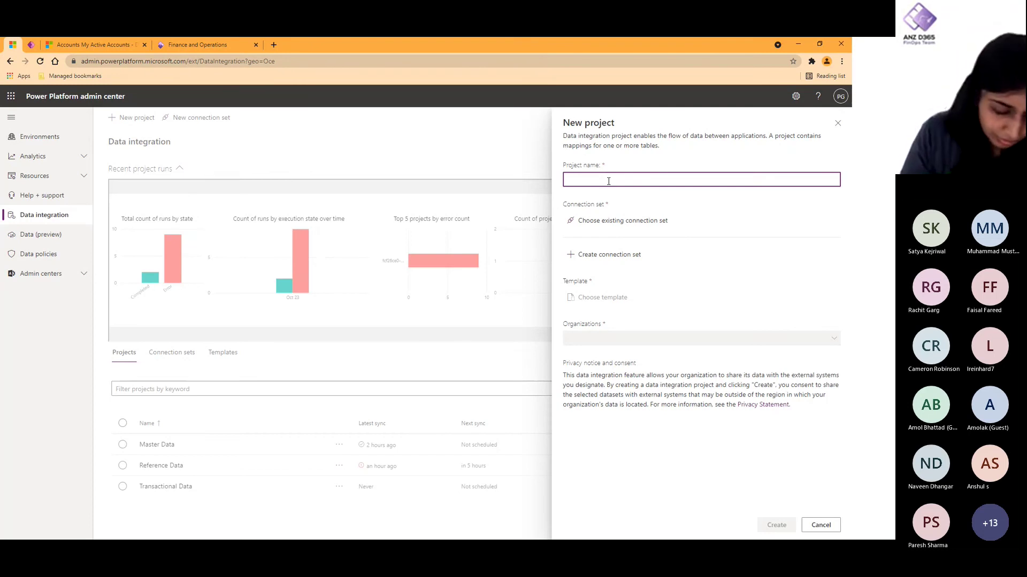
pyautogui.write('Refer')
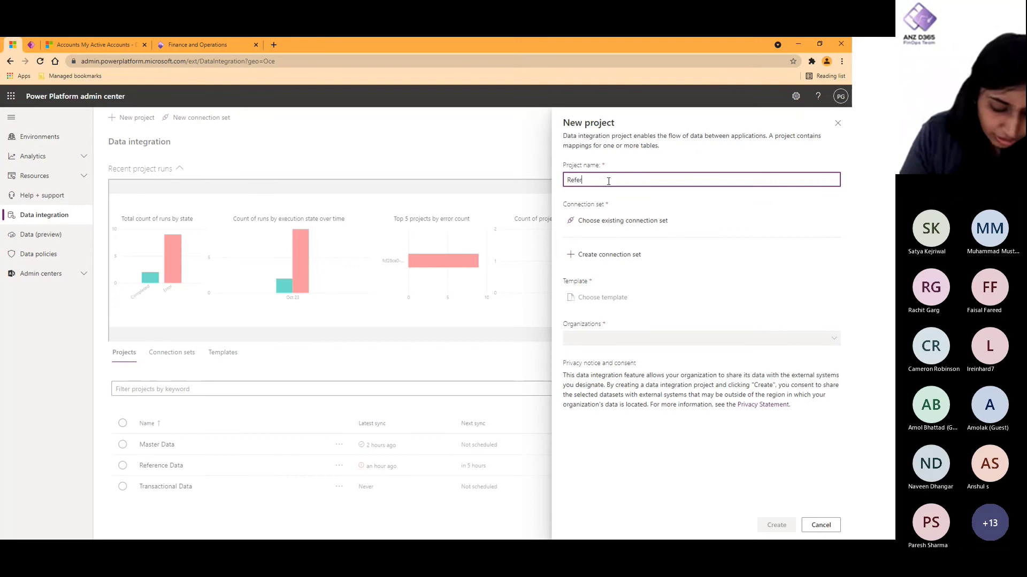
pyautogui.write('ence Data')
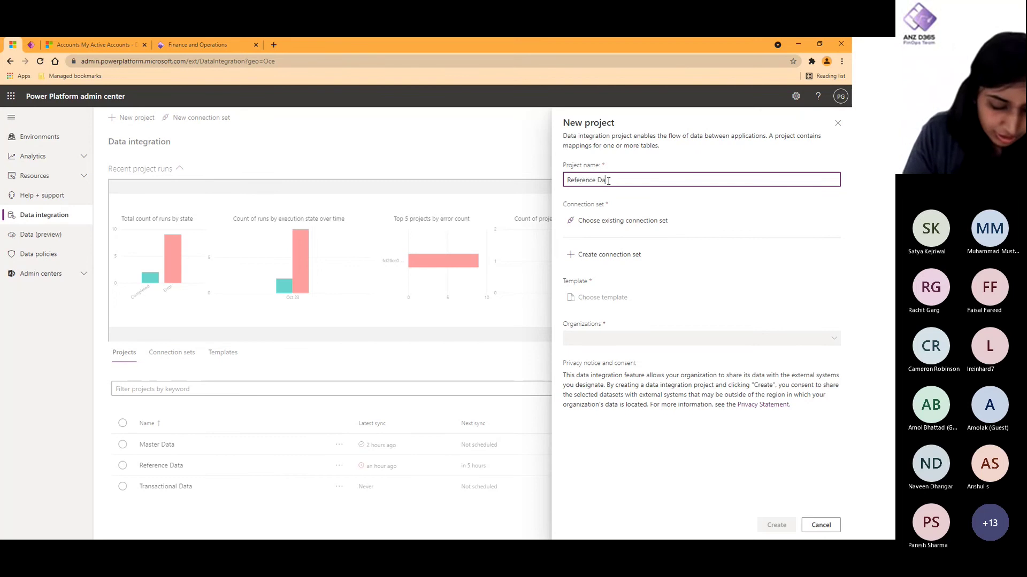
pyautogui.write(' v1')
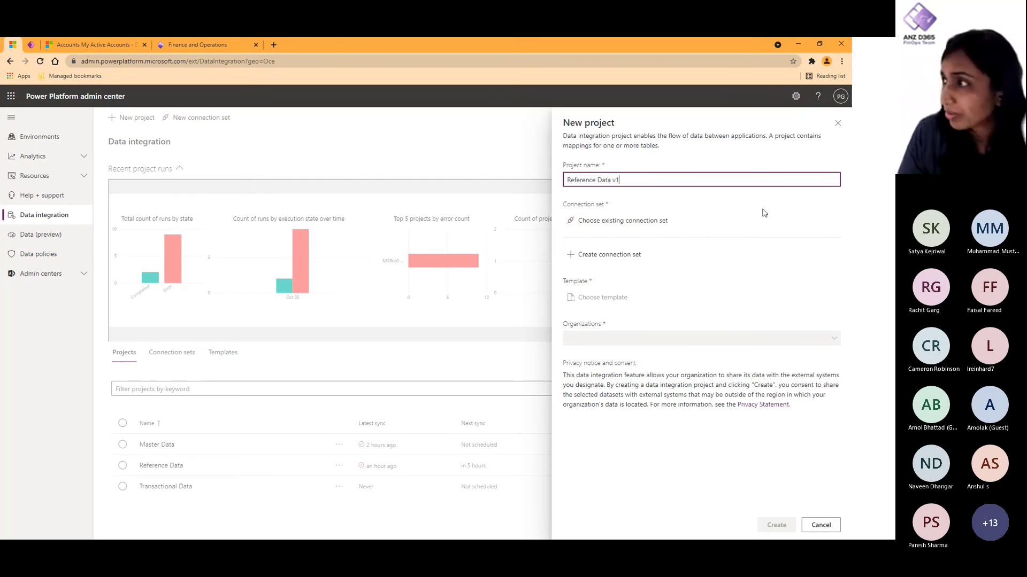
pyautogui.click(638, 222)
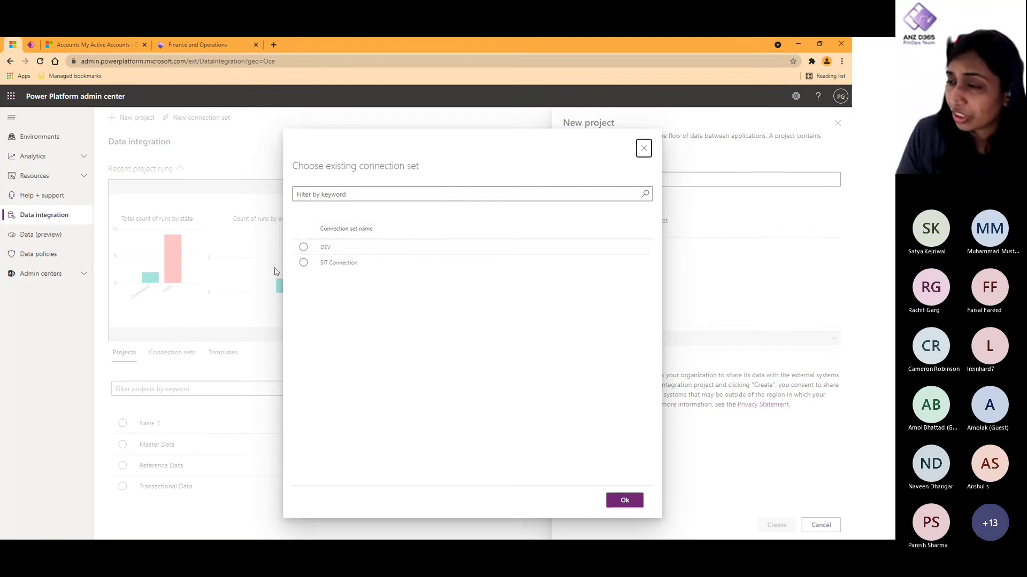
pyautogui.click(323, 247)
pyautogui.click(626, 499)
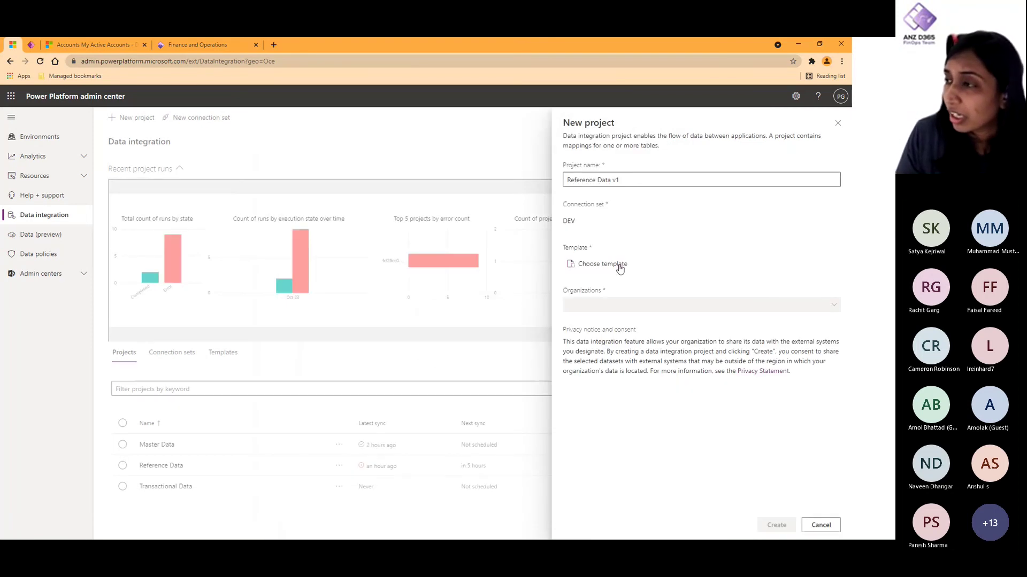
# Step: Pick the CDS to Fin and Ops template (version 2.0.0.0) for Reference Data v1
pyautogui.click(619, 267)
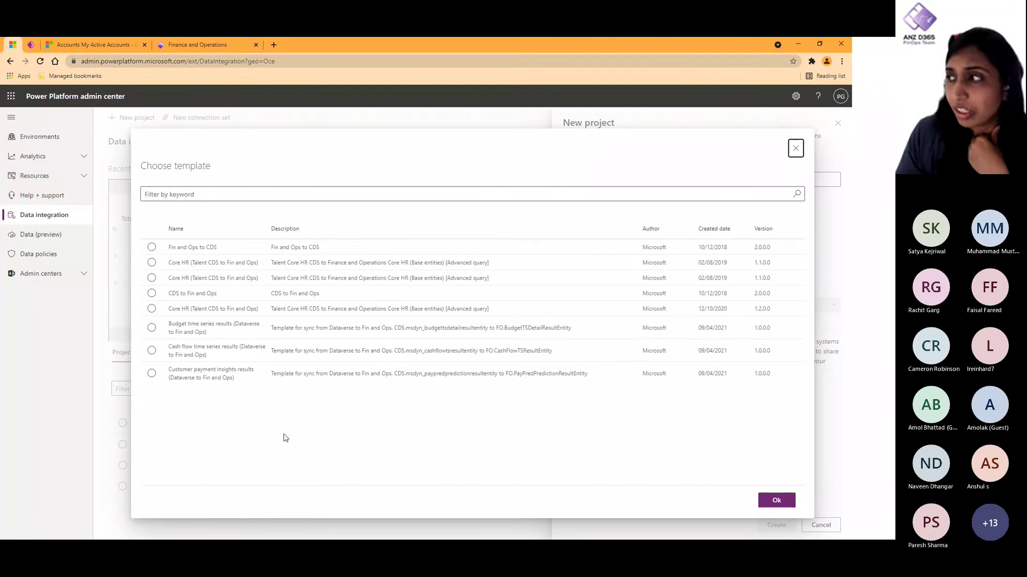
pyautogui.click(152, 248)
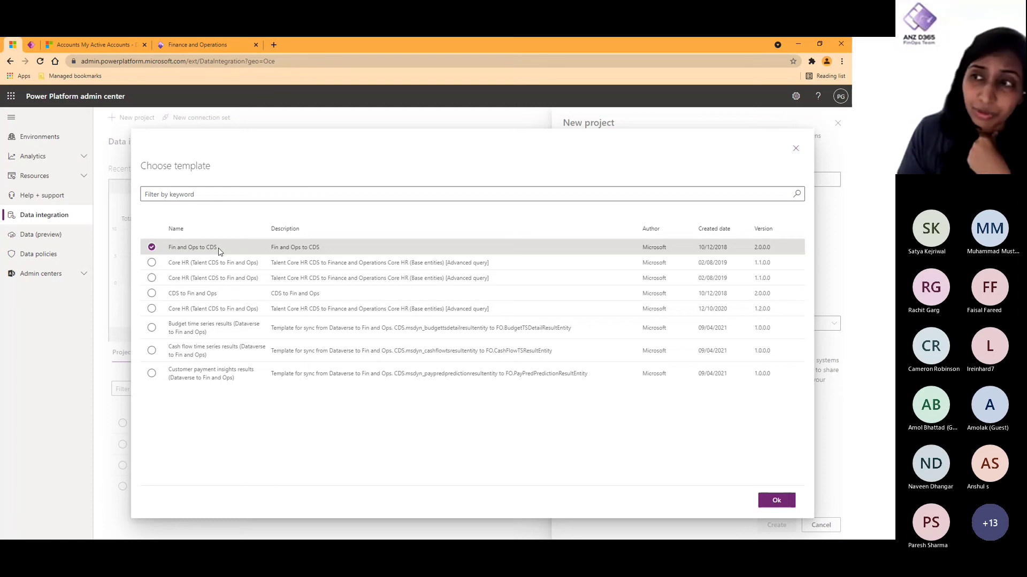
pyautogui.click(193, 297)
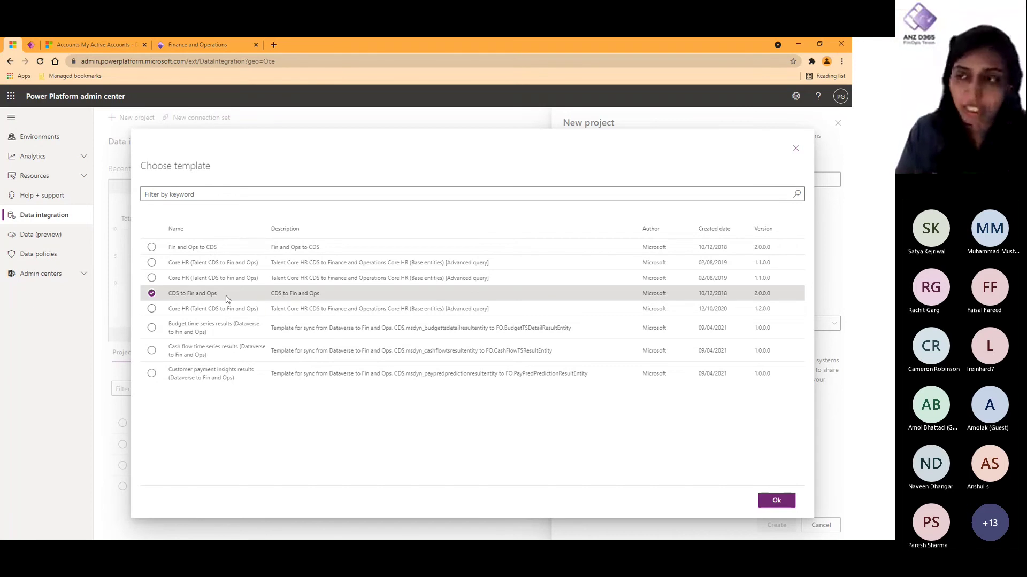
pyautogui.click(787, 500)
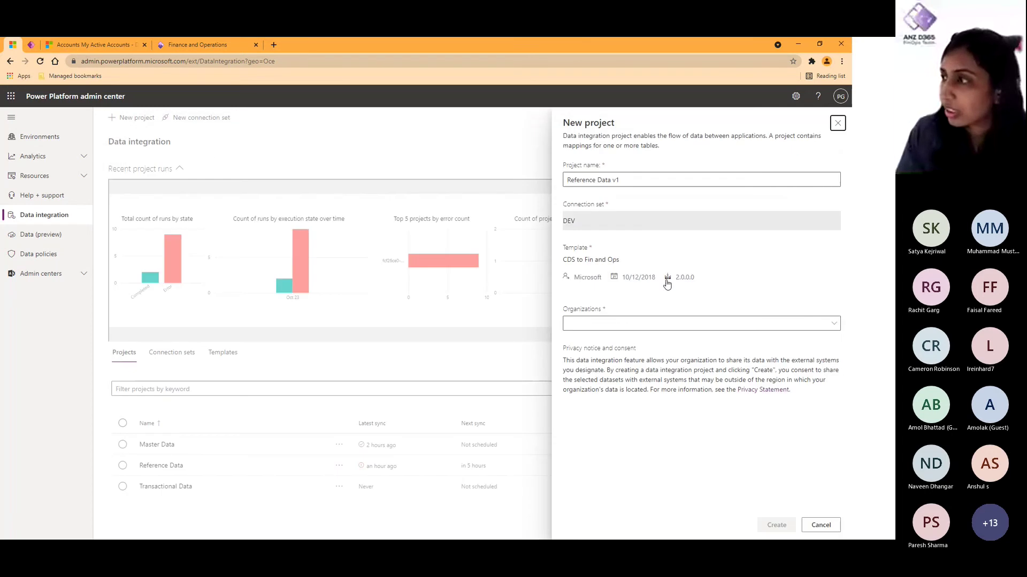
# Step: Assign organization USMF - USMF and create the Reference Data v1 project
pyautogui.click(630, 323)
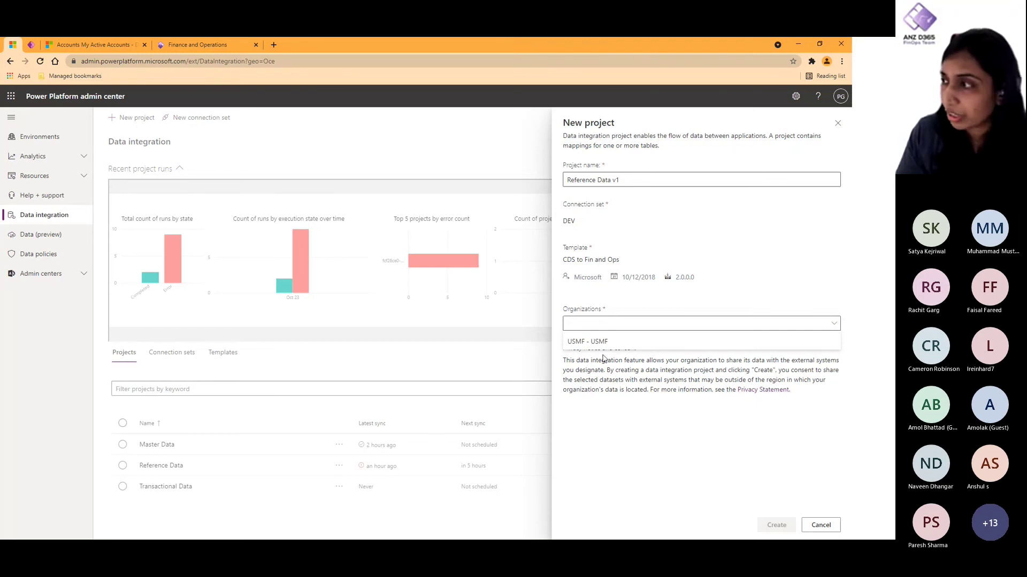
pyautogui.click(608, 342)
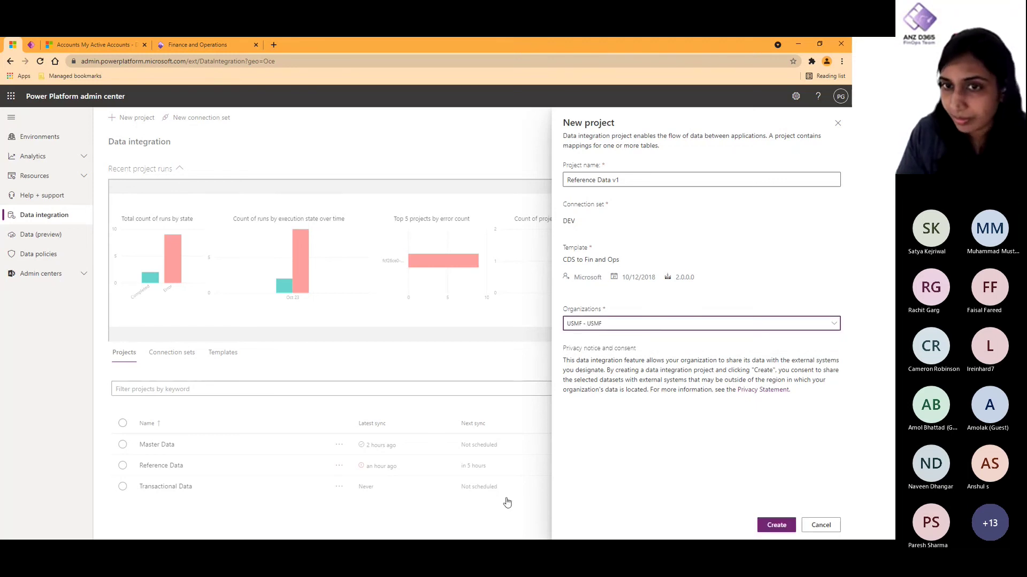
pyautogui.click(766, 526)
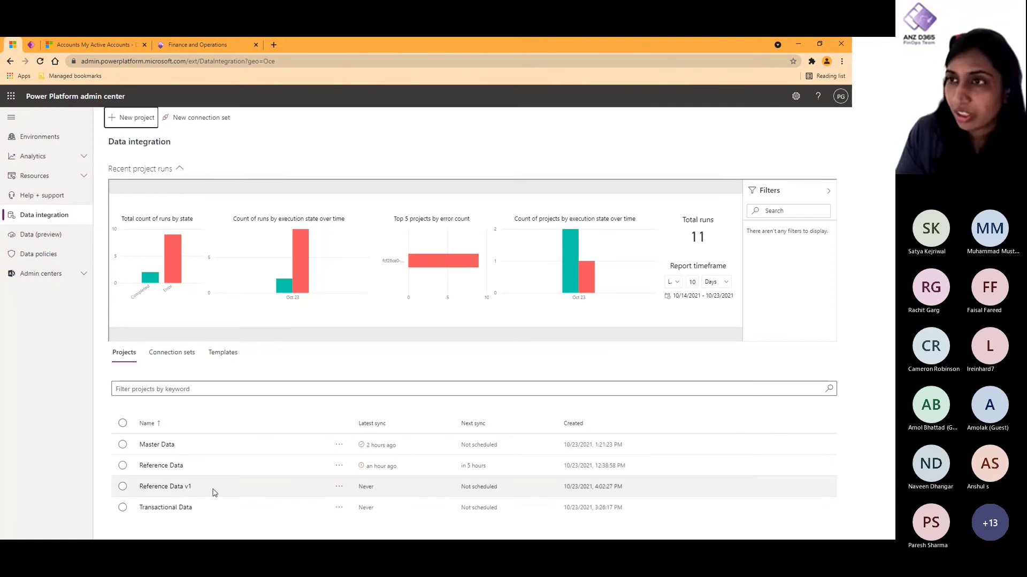
# Step: Start a task named 'Products' in Reference Data v1 with Dataverse table Product Styles
pyautogui.click(165, 488)
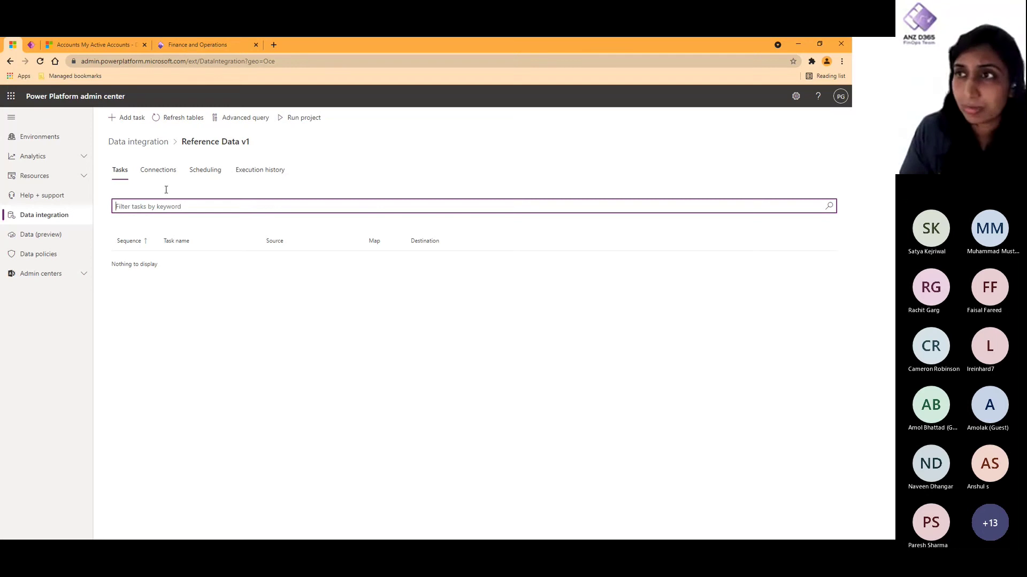
pyautogui.click(131, 119)
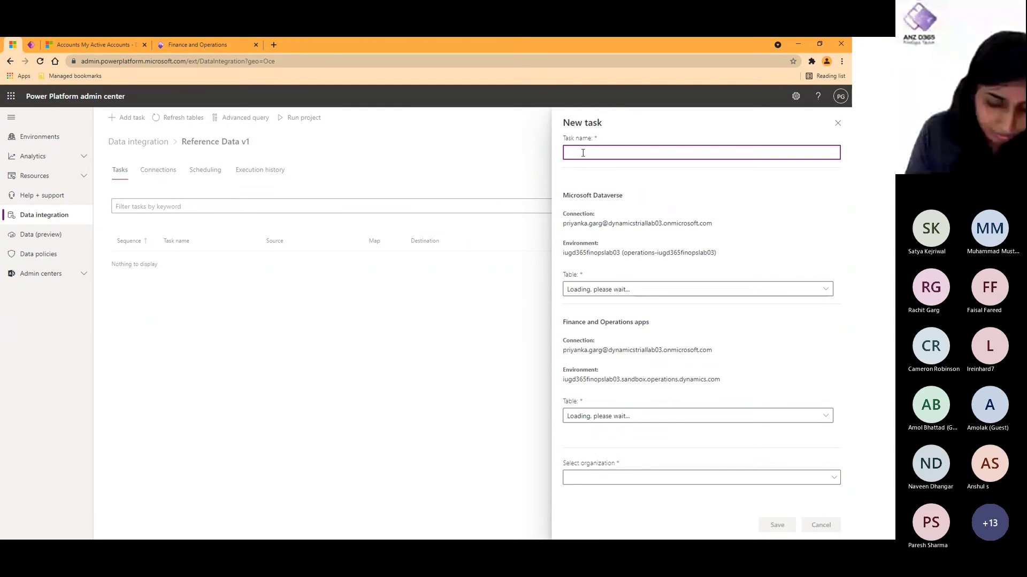
pyautogui.write('Product')
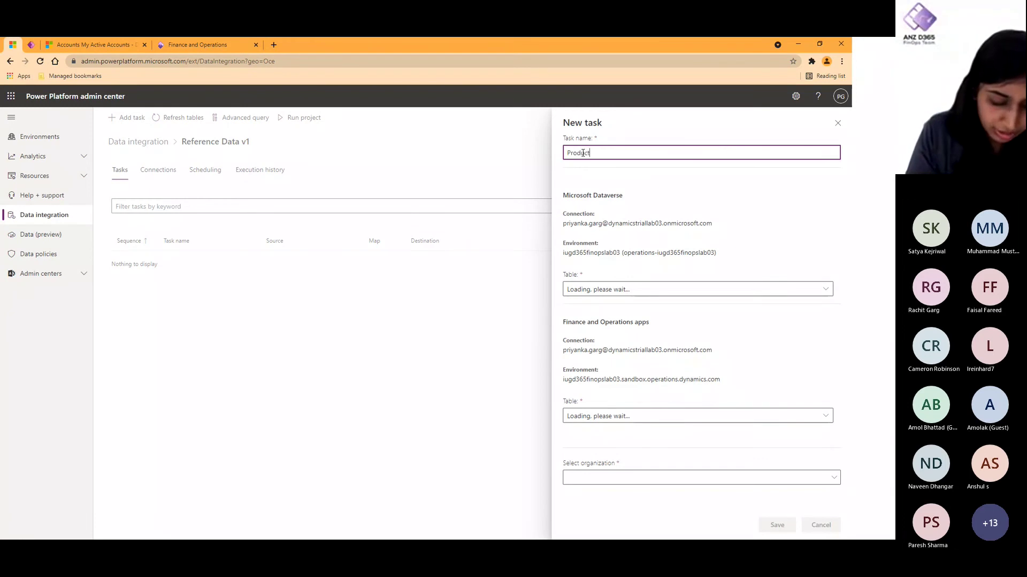
pyautogui.write('s')
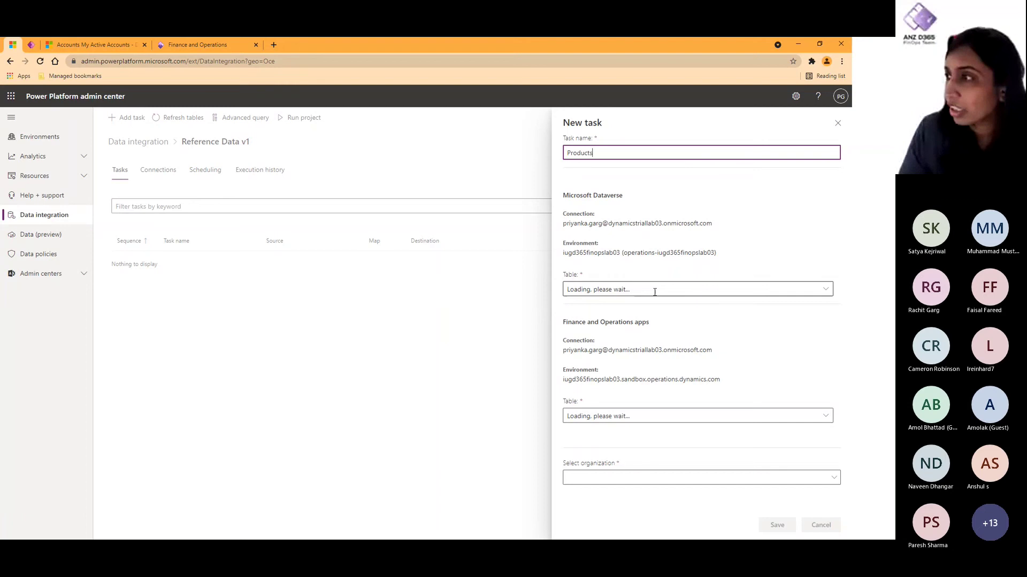
pyautogui.click(654, 292)
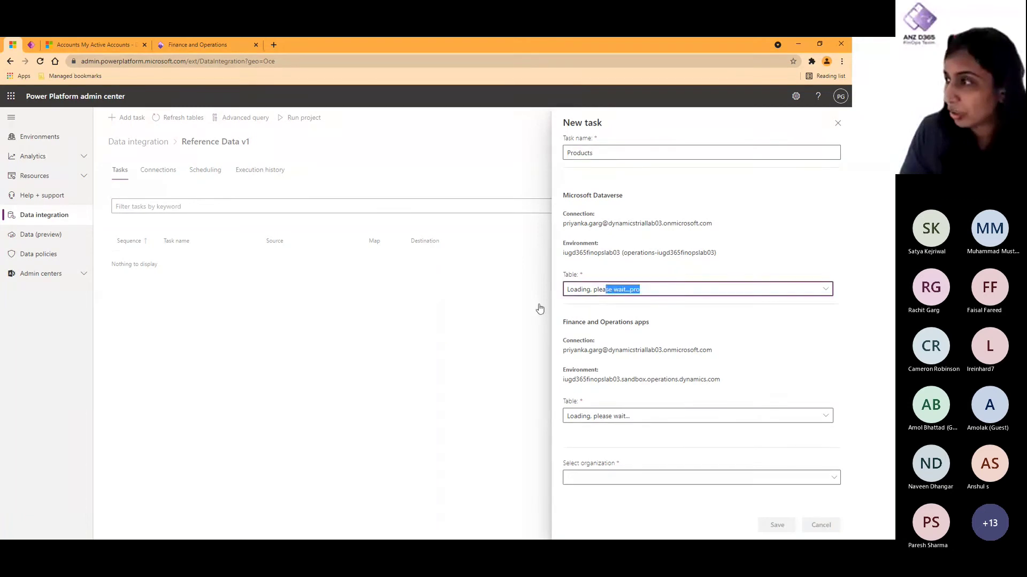
pyautogui.write('Product Associations')
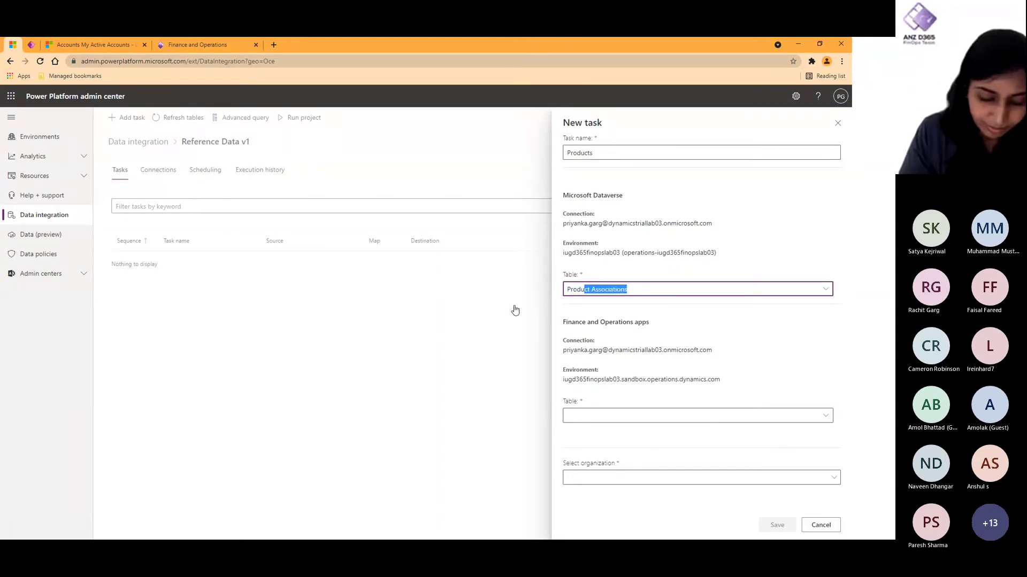
pyautogui.click(826, 289)
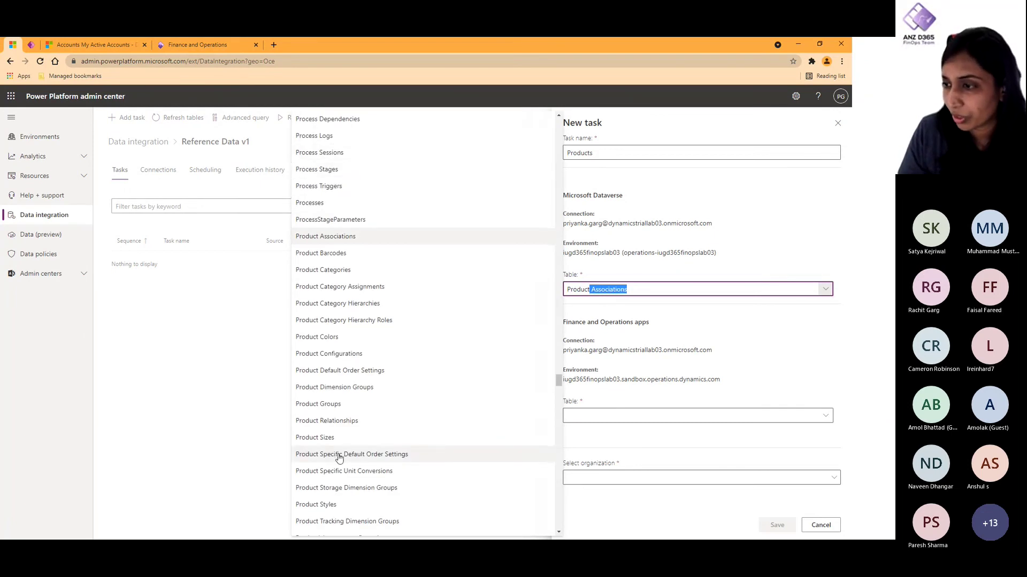
pyautogui.scroll(-2, 338, 459)
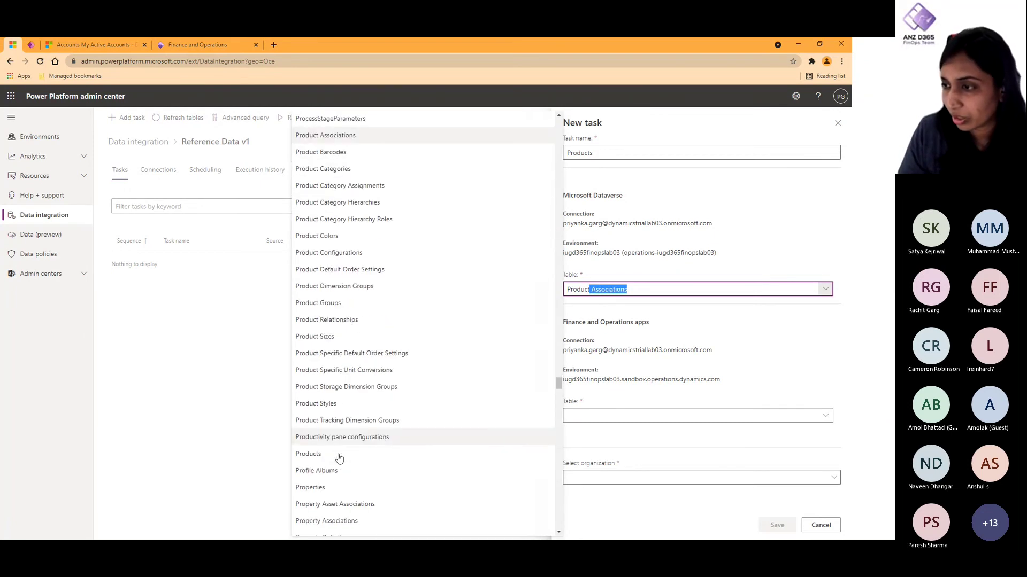
pyautogui.click(326, 405)
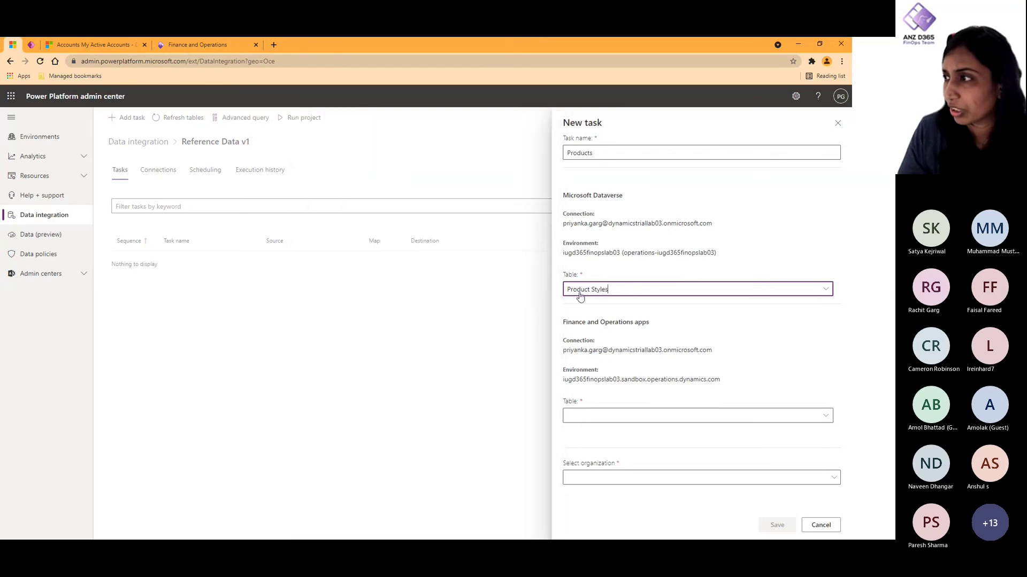
# Step: Set the task's Finance and Operations table to Styles
pyautogui.click(598, 420)
pyautogui.write('PROD')
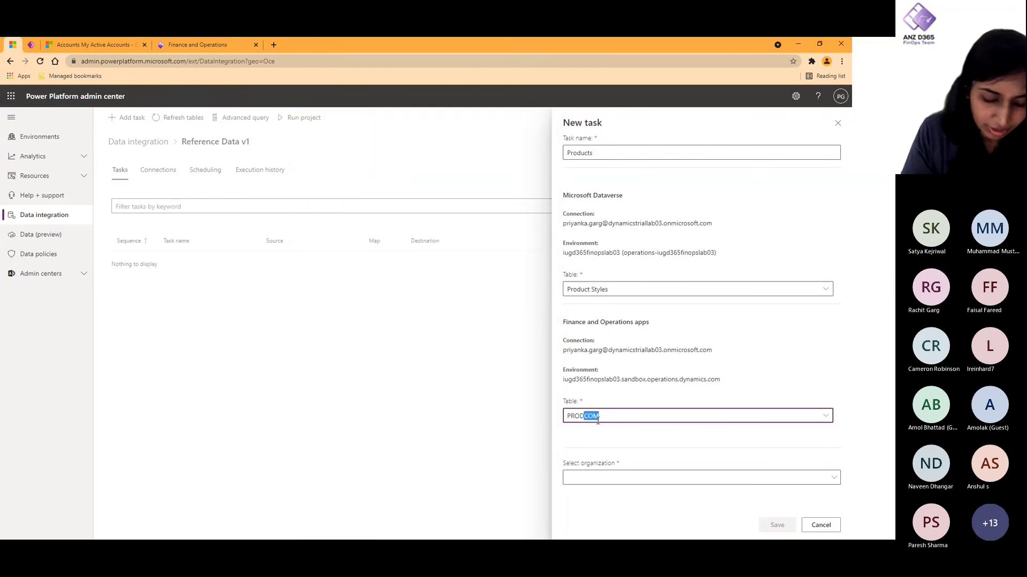
pyautogui.write('U')
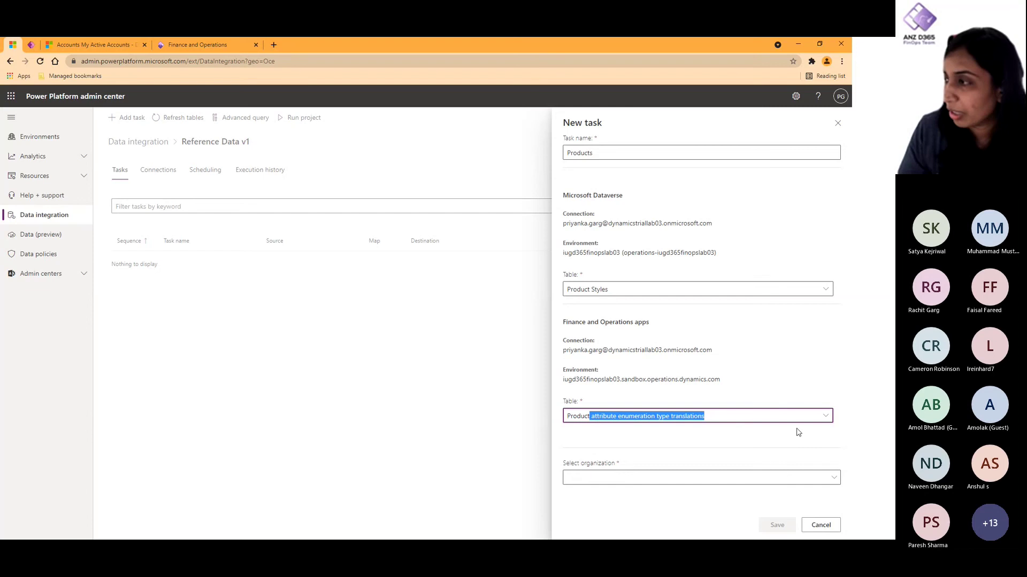
pyautogui.click(823, 420)
pyautogui.click(824, 420)
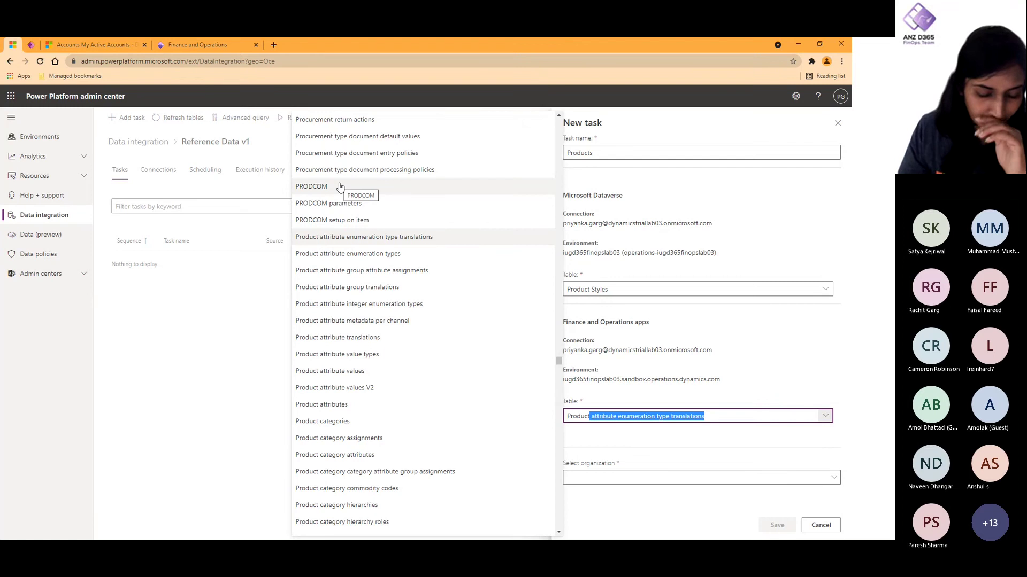
pyautogui.scroll(-3, 386, 422)
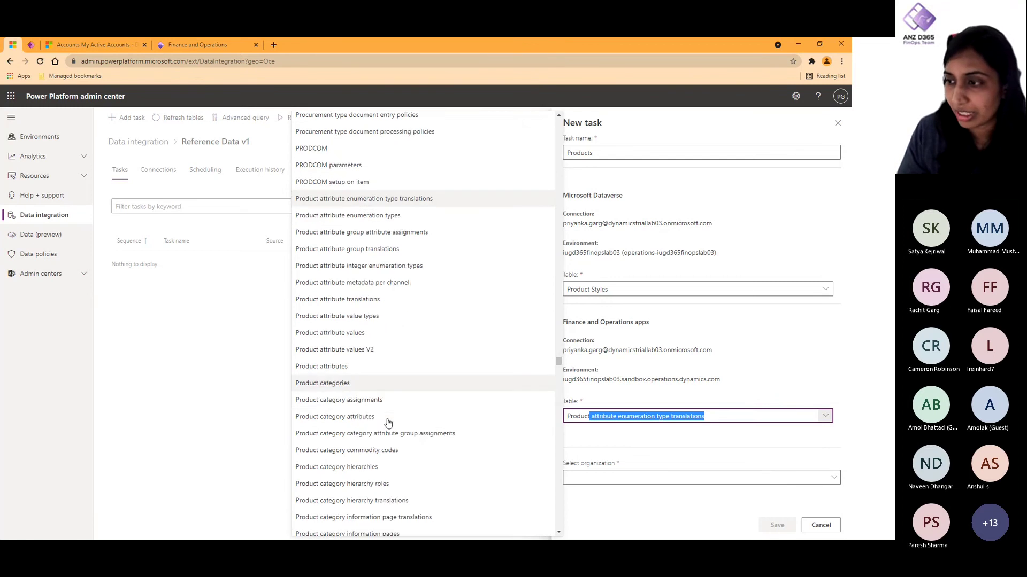
pyautogui.scroll(-3, 387, 423)
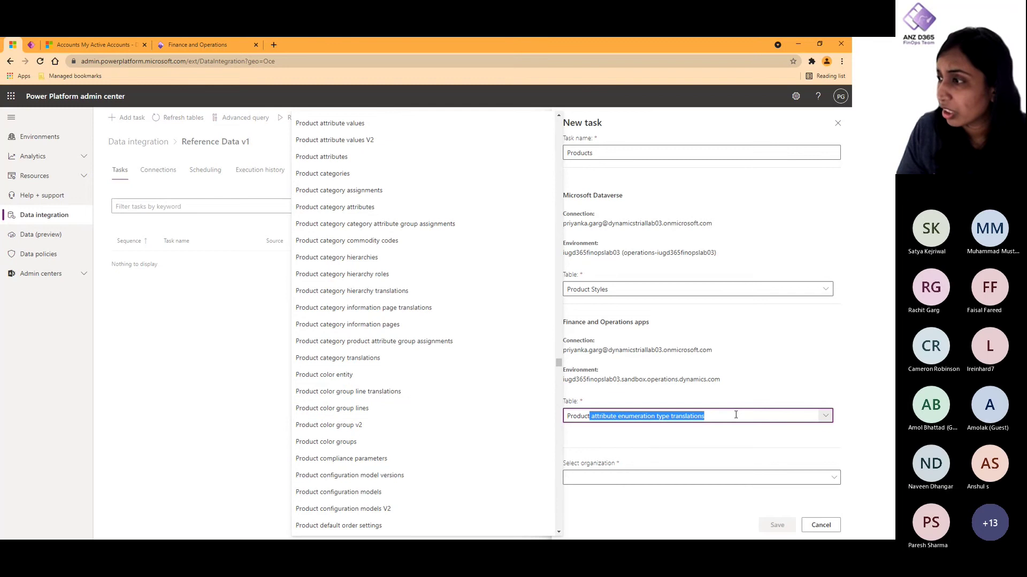
pyautogui.hotkey('ctrl', 'a')
pyautogui.press('BackSpace')
pyautogui.write('M')
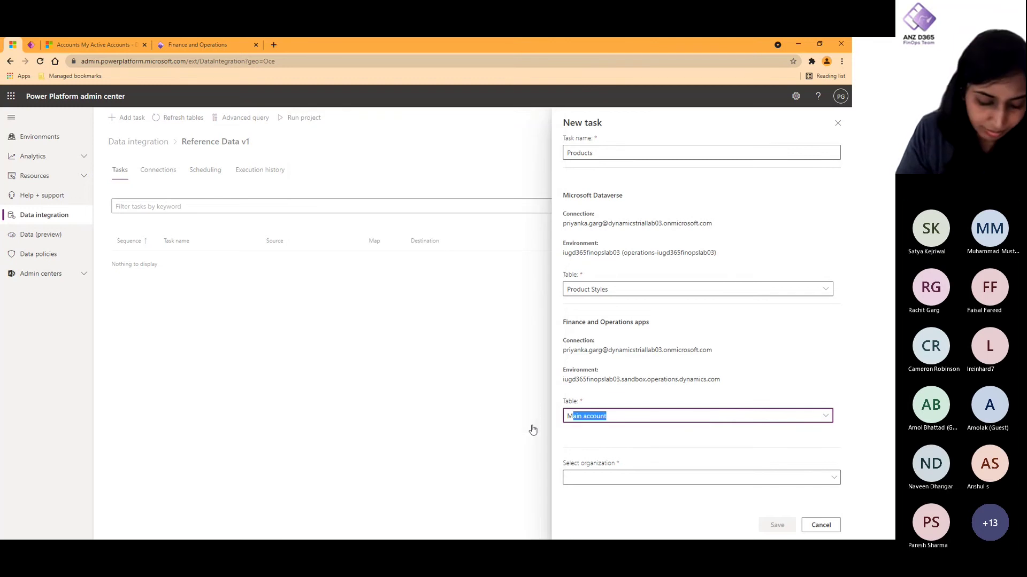
pyautogui.write('shared')
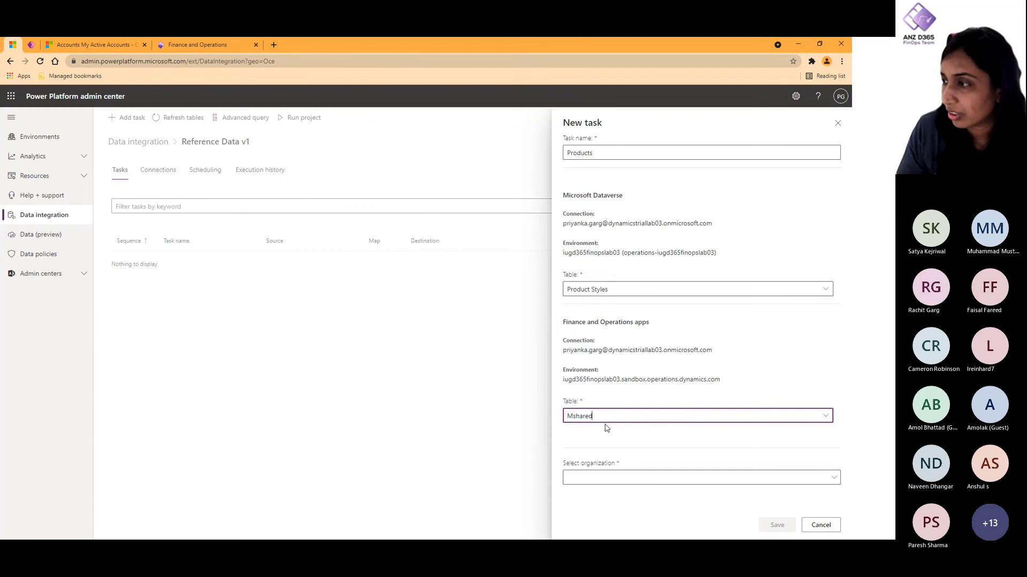
pyautogui.hotkey('ctrl', 'a')
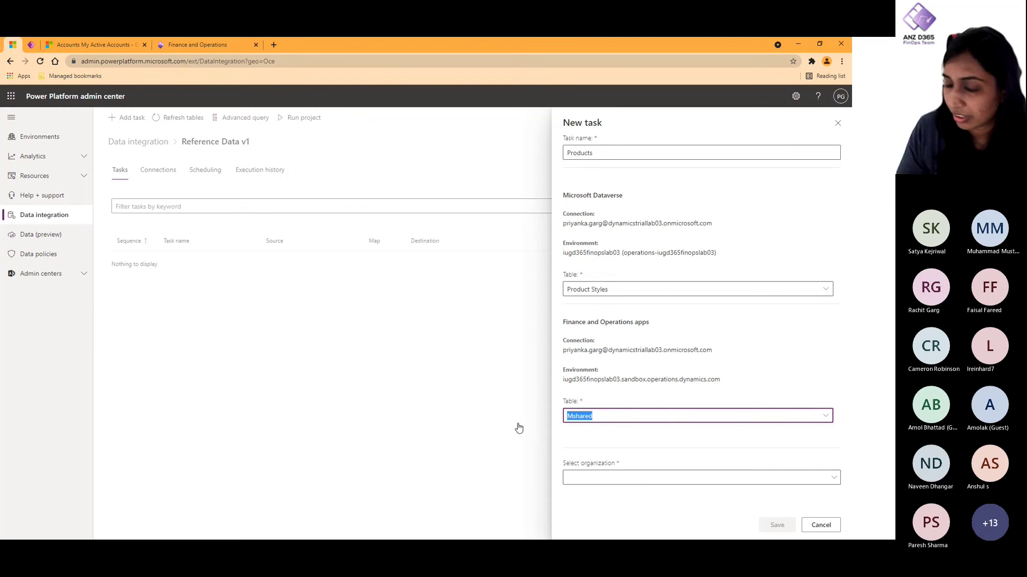
pyautogui.write('Shared')
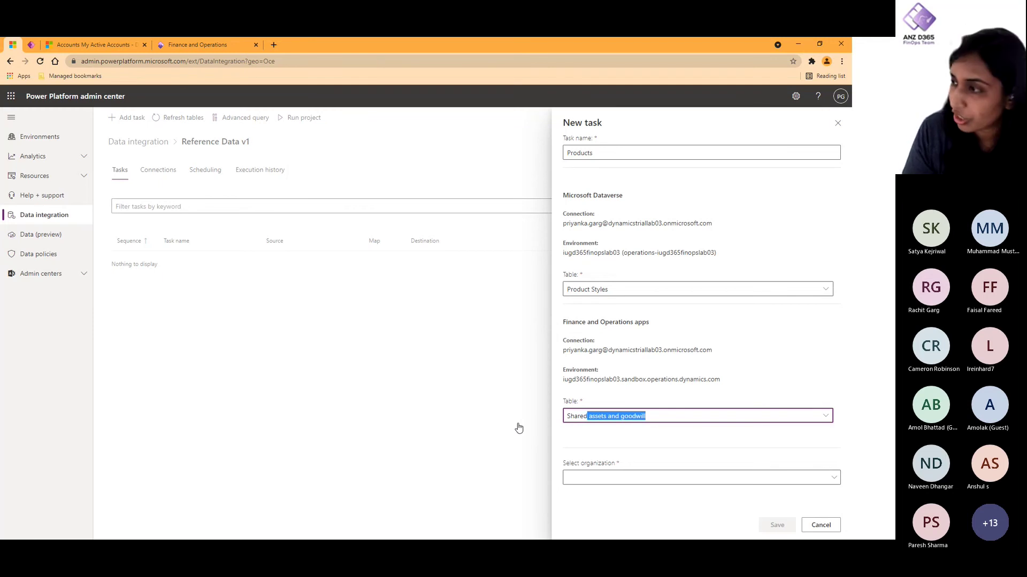
pyautogui.click(821, 417)
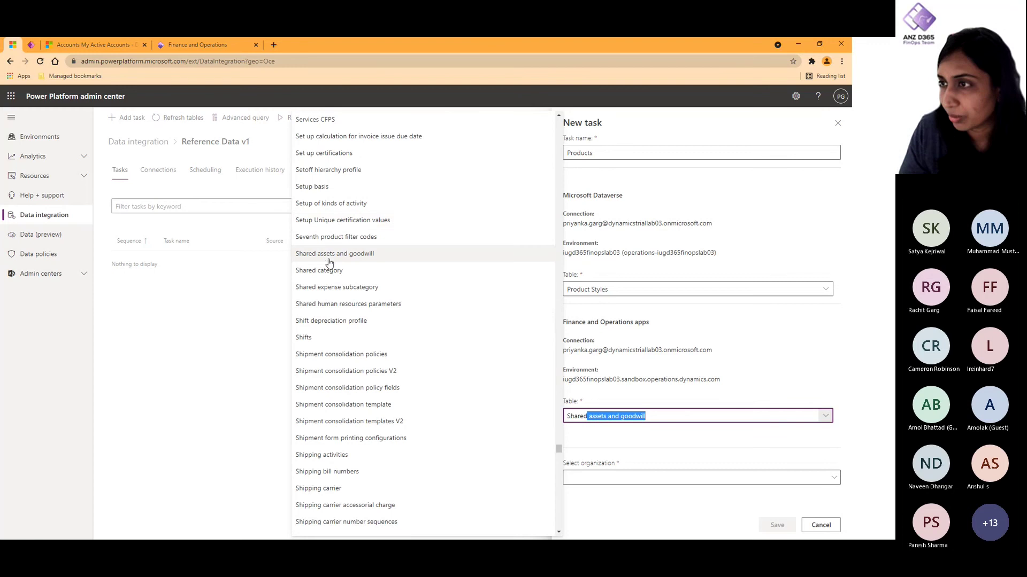
pyautogui.scroll(-1, 350, 364)
pyautogui.scroll(7, 349, 363)
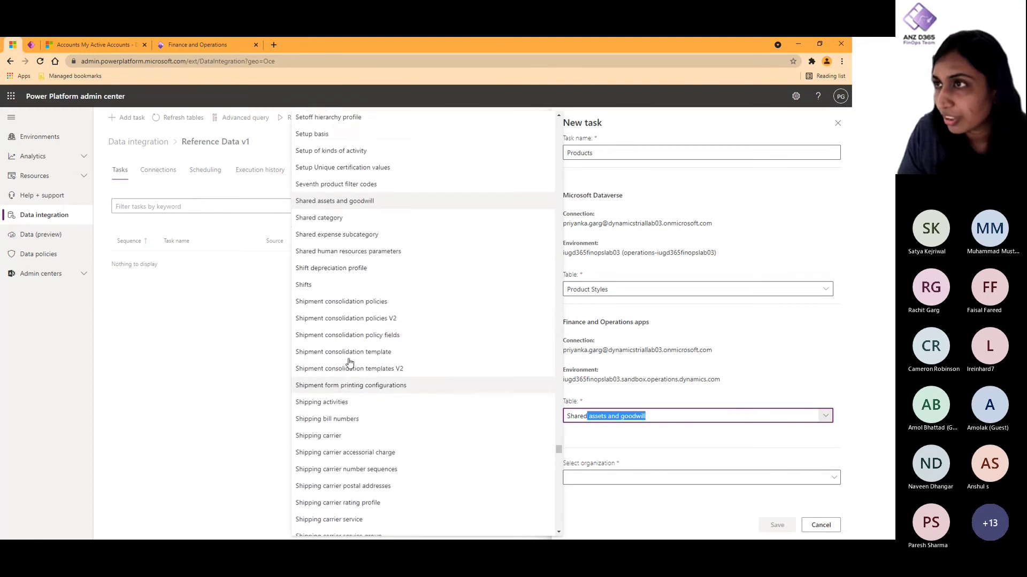
pyautogui.scroll(7, 349, 363)
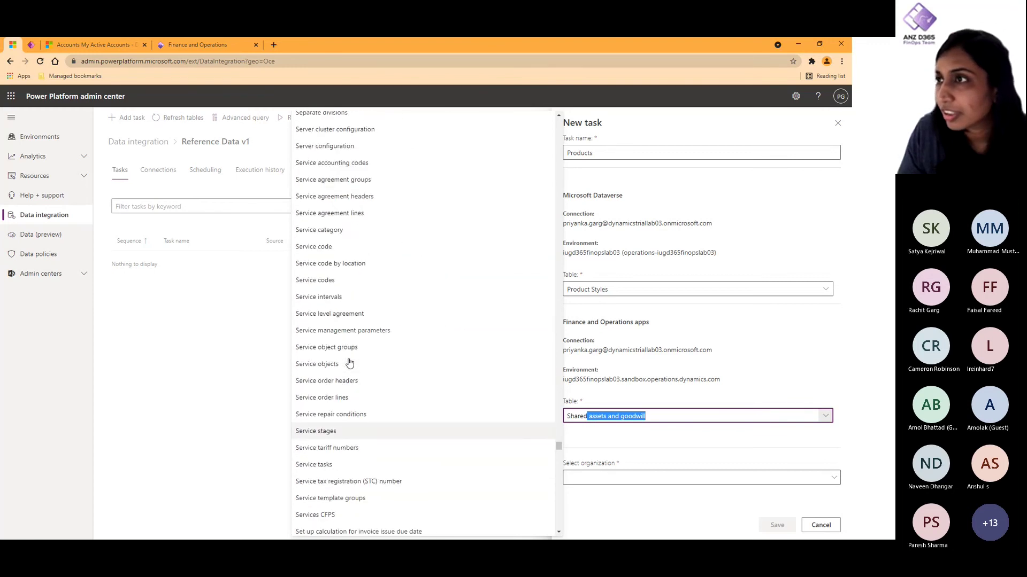
pyautogui.scroll(-3, 349, 364)
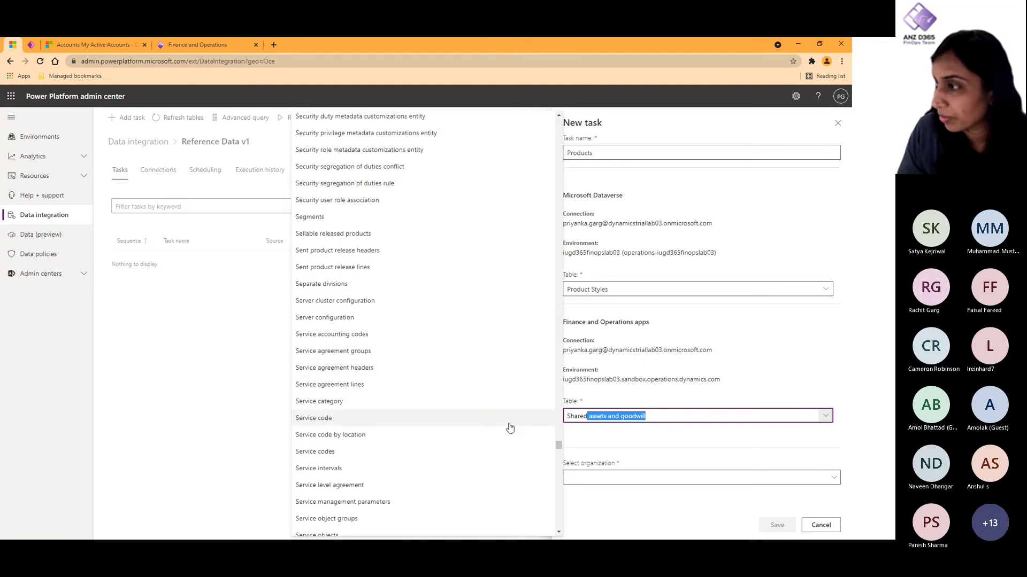
pyautogui.click(671, 419)
pyautogui.hotkey('ctrl', 'a')
pyautogui.press('BackSpace')
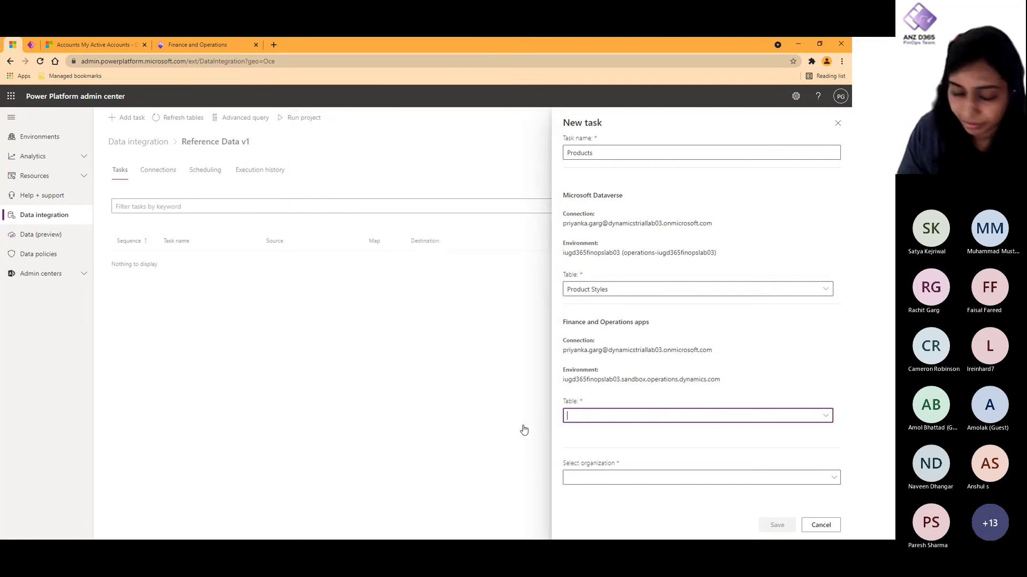
pyautogui.write('Styl')
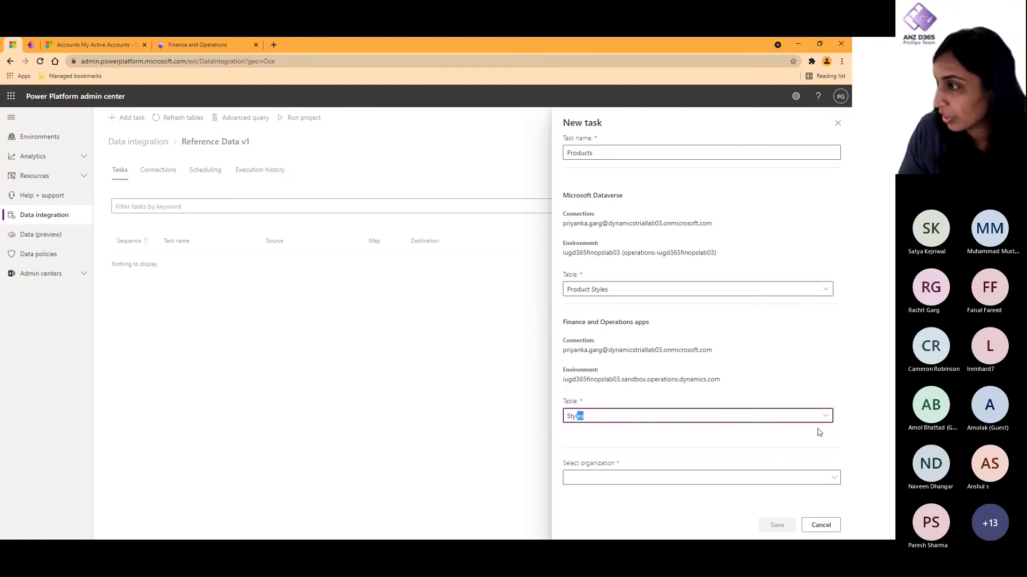
pyautogui.click(799, 440)
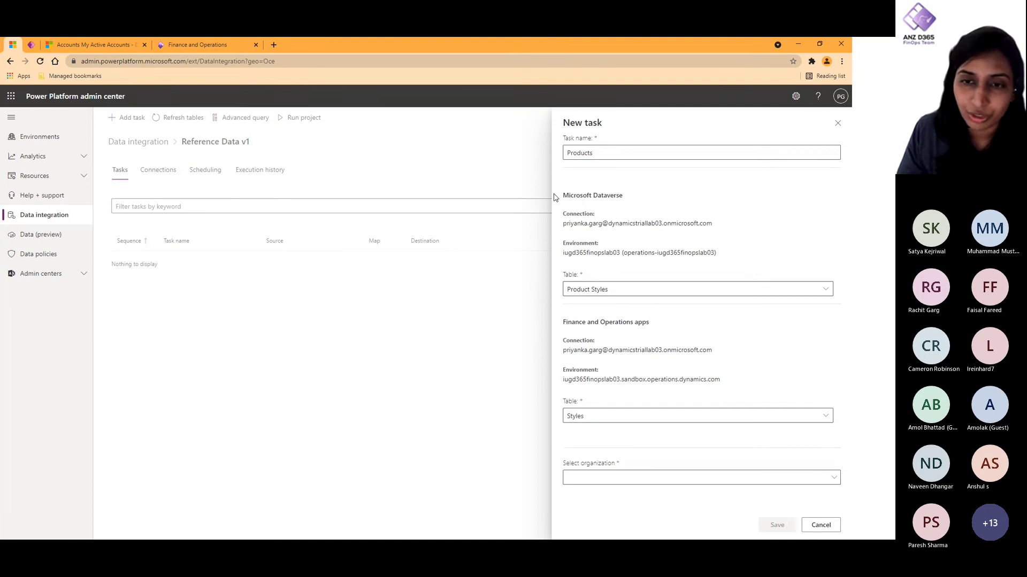
# Step: Choose organization USMF : USMF and save the Products task
pyautogui.click(666, 479)
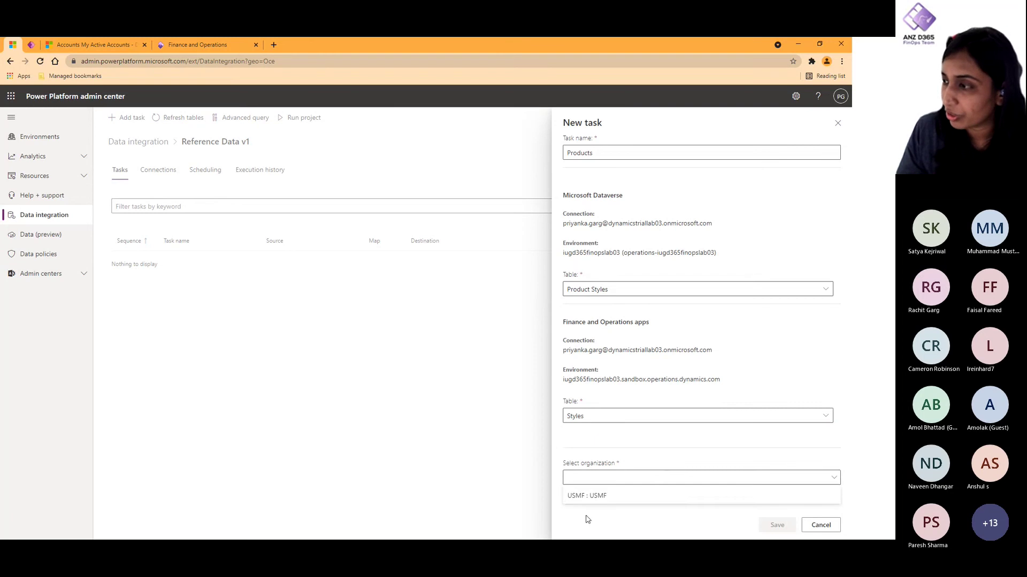
pyautogui.click(588, 492)
pyautogui.click(779, 525)
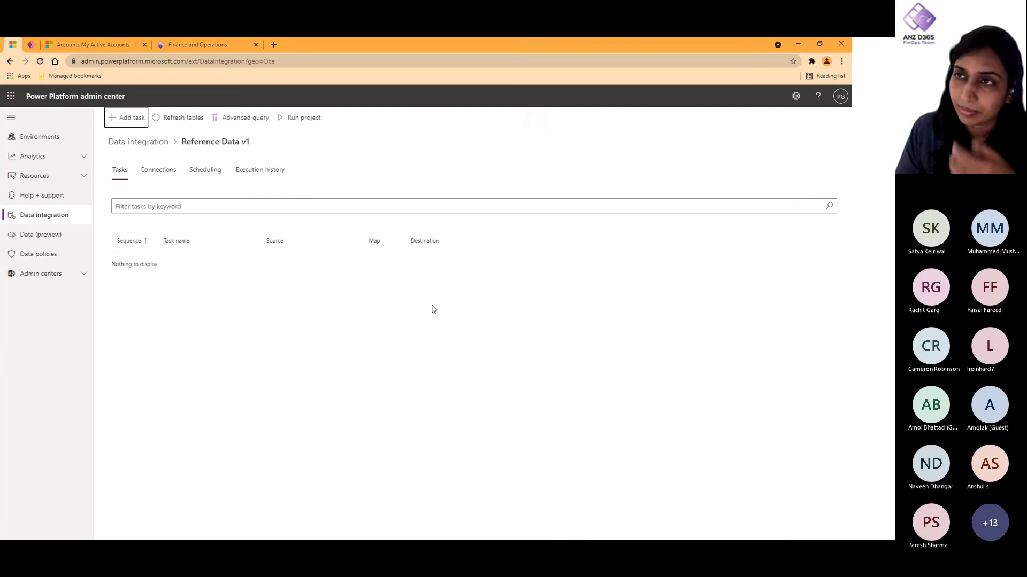
# Step: Return to the projects list and open the Master Data project's actions menu
pyautogui.click(140, 142)
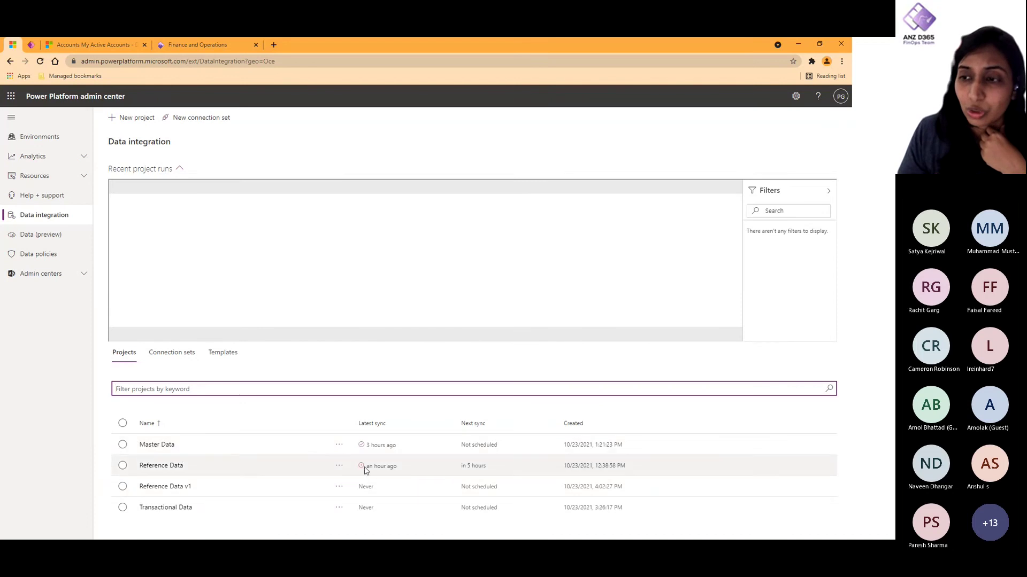
pyautogui.click(338, 446)
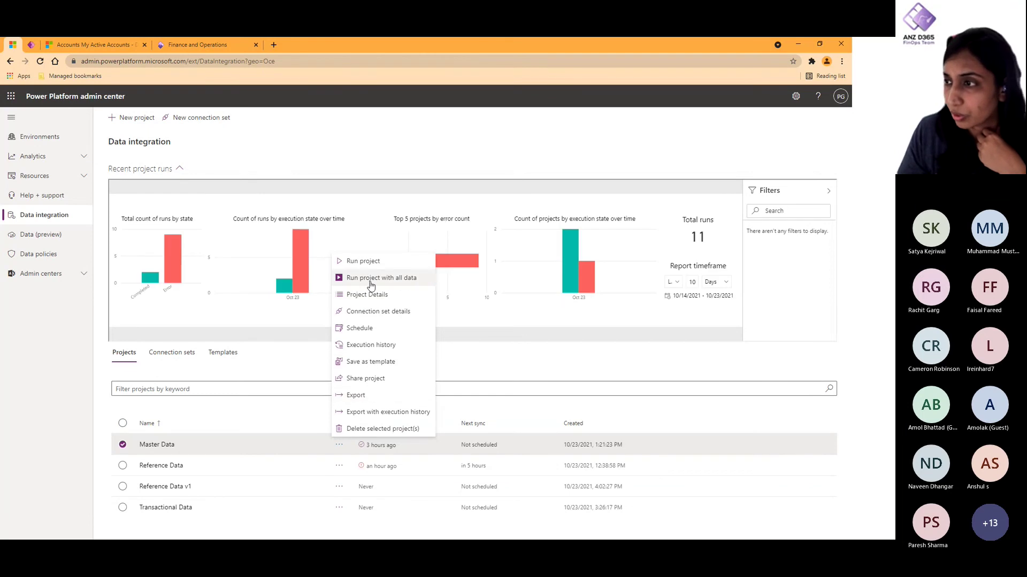
# Step: Name the Master Data template 'Master Data v1' with description 'Contains customer details'
pyautogui.click(379, 363)
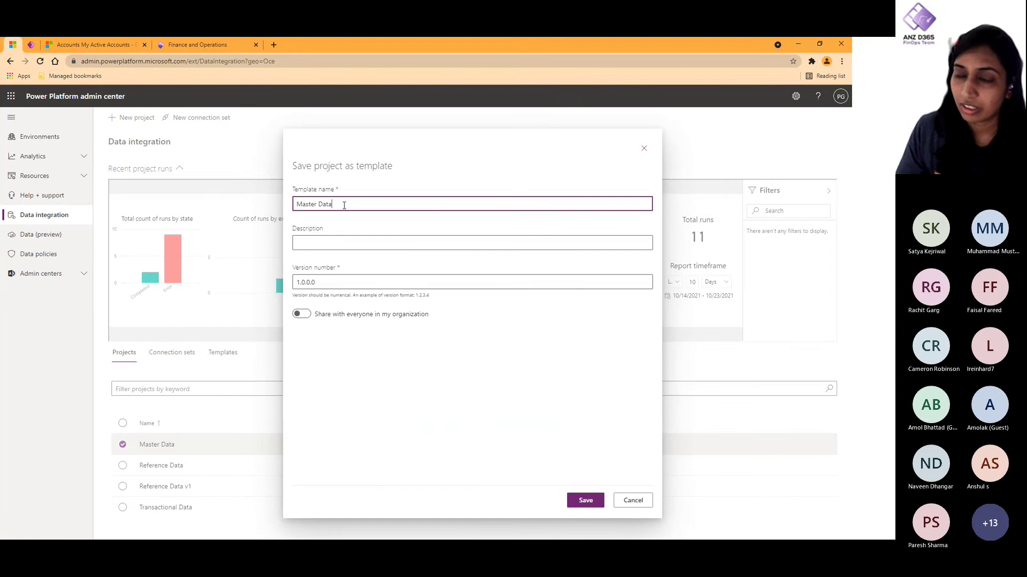
pyautogui.write('v1')
pyautogui.click(337, 280)
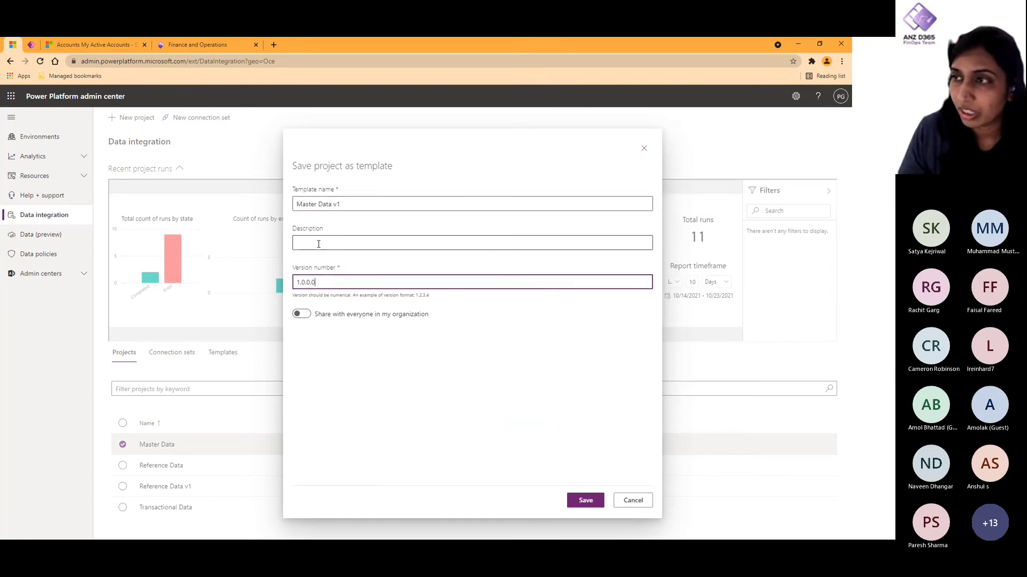
pyautogui.click(319, 245)
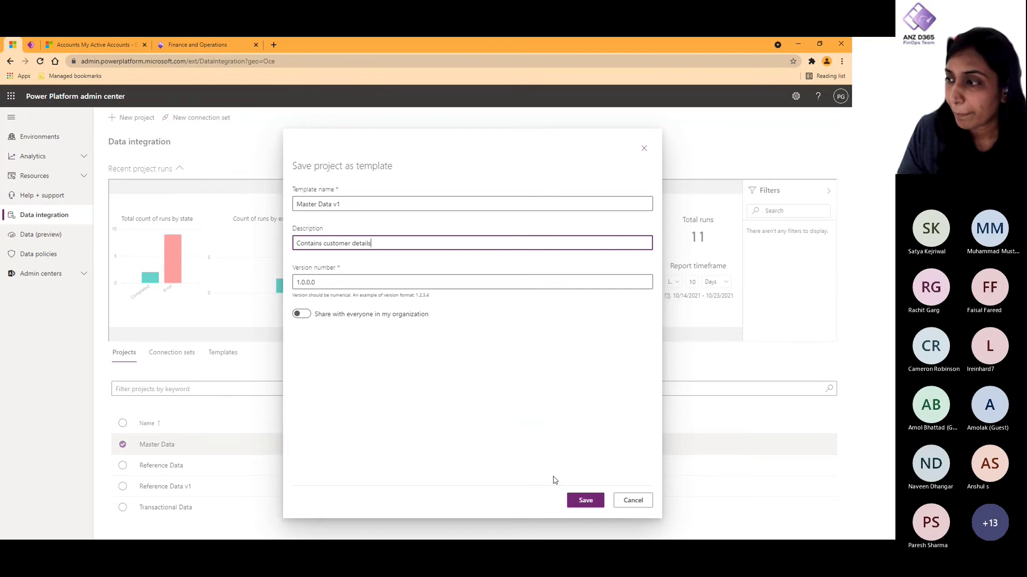
# Step: Submit the template and open the Master Data project's task list
pyautogui.click(593, 502)
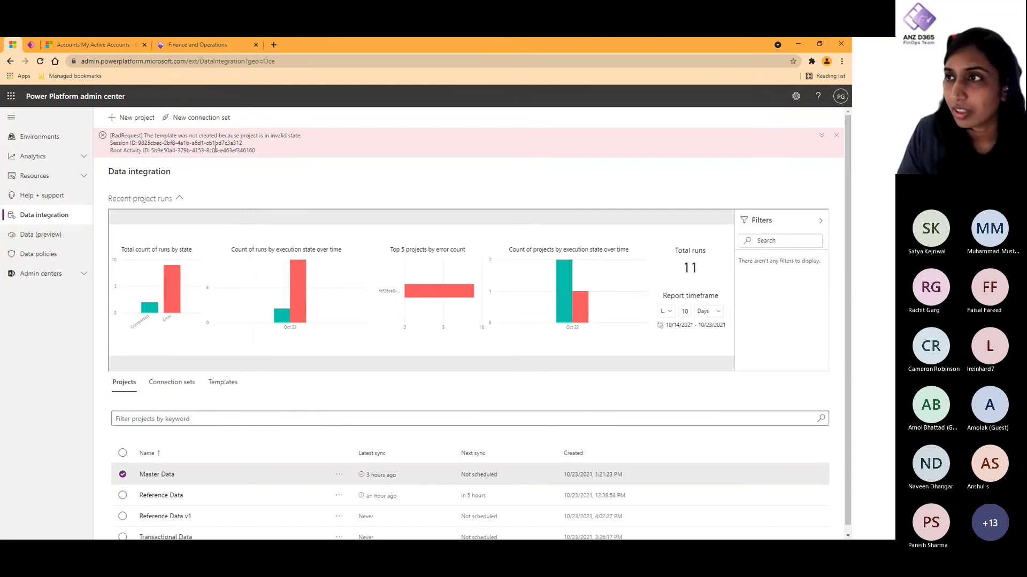
pyautogui.scroll(-1, 188, 449)
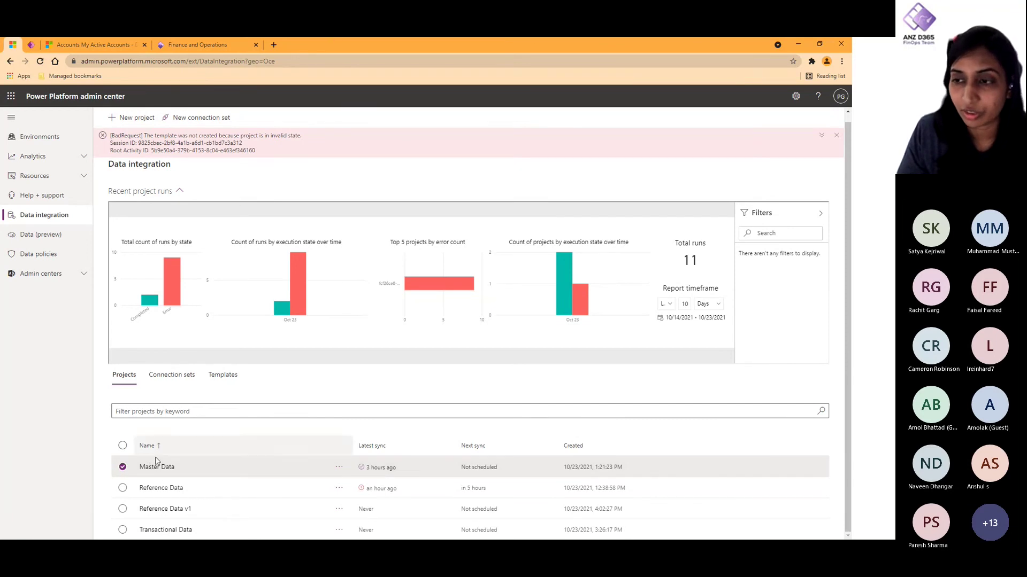
pyautogui.click(164, 469)
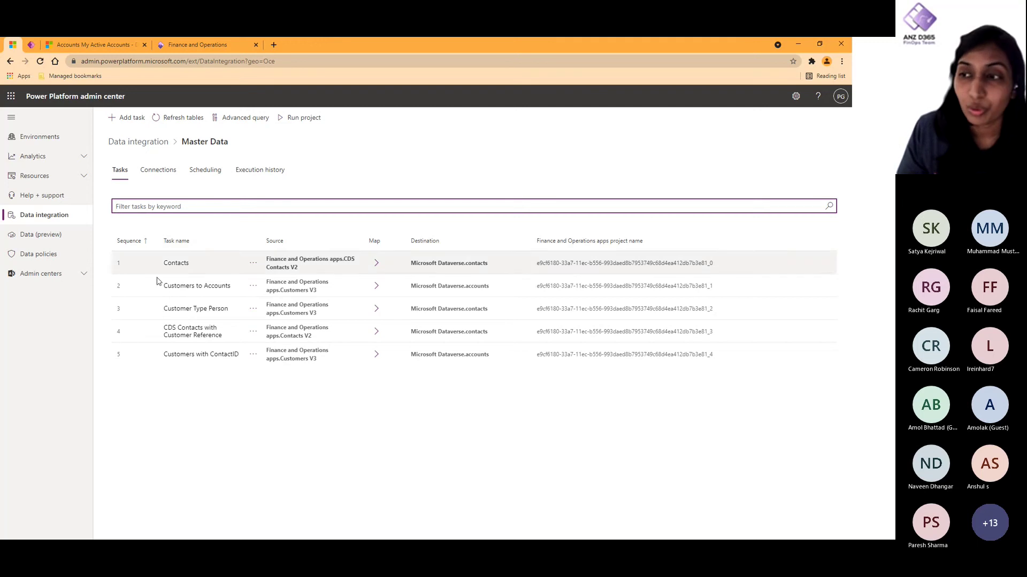
# Step: Inspect the Customers with ContactID and CDS Contacts tasks, then open Customer Type Person mappings
pyautogui.click(182, 359)
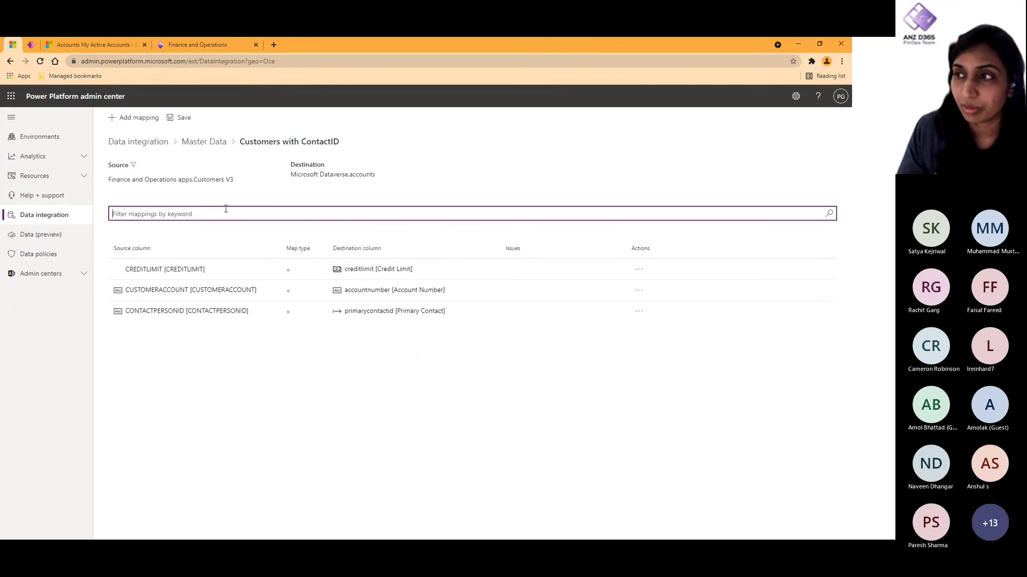
pyautogui.click(212, 143)
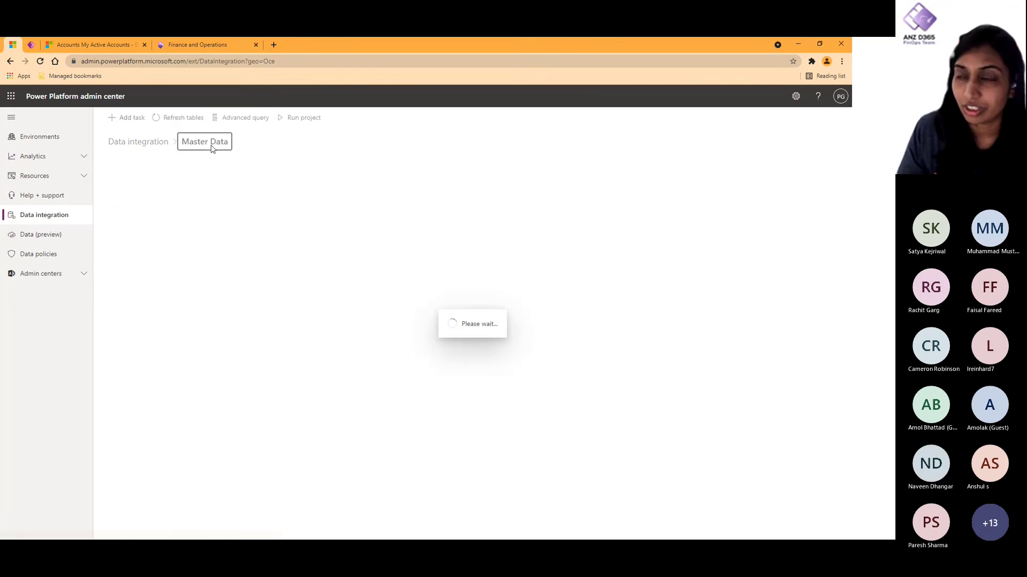
pyautogui.click(194, 352)
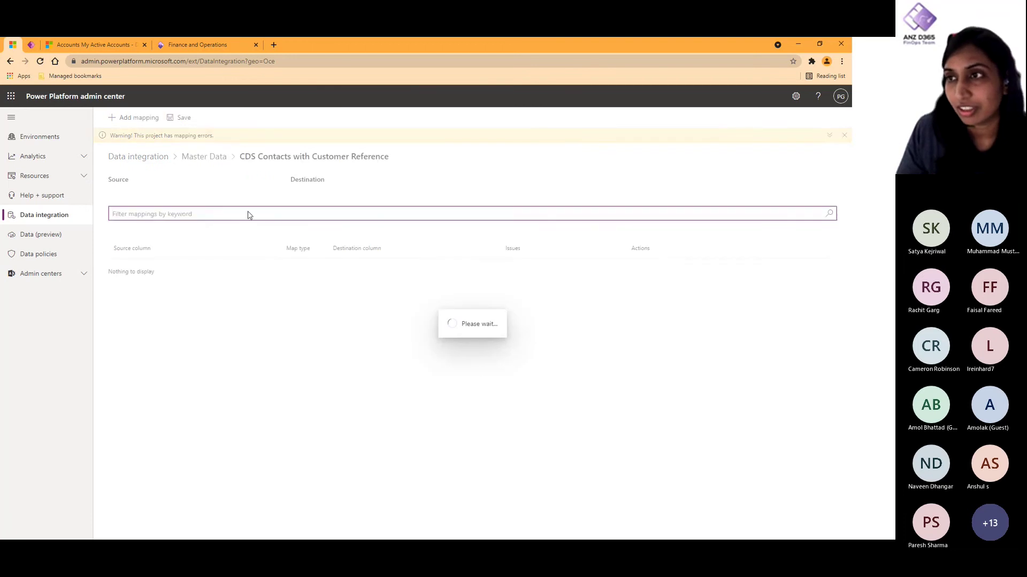
pyautogui.click(204, 157)
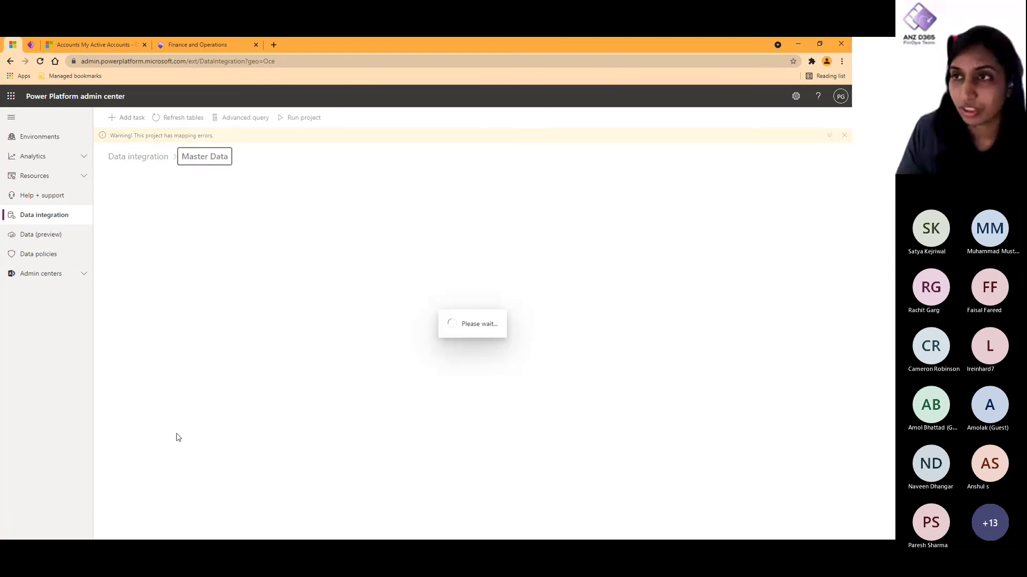
pyautogui.click(197, 324)
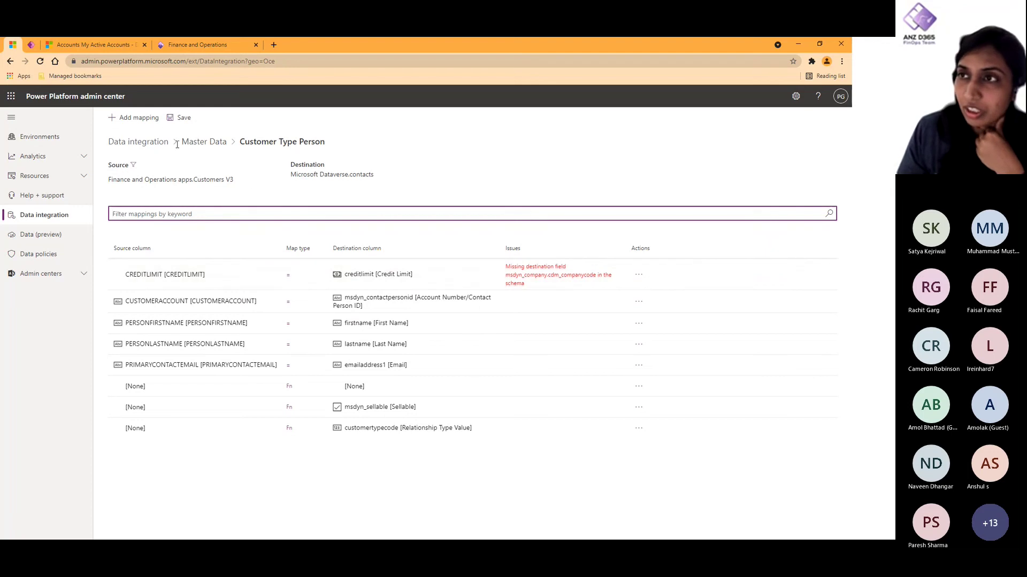
# Step: Add a mapping row with destination column msdyn_company (Company), leaving it without a transform
pyautogui.click(150, 115)
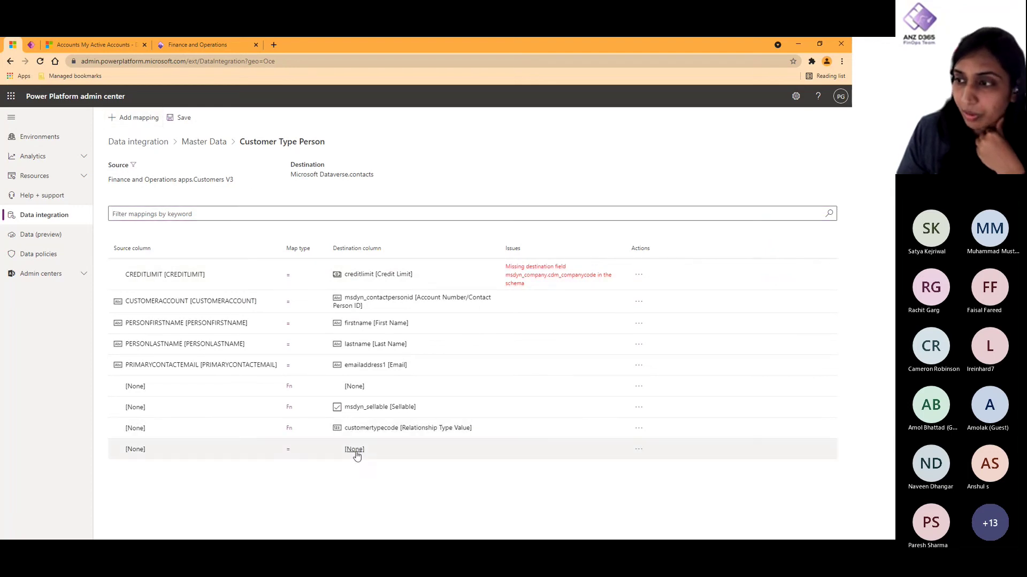
pyautogui.click(354, 449)
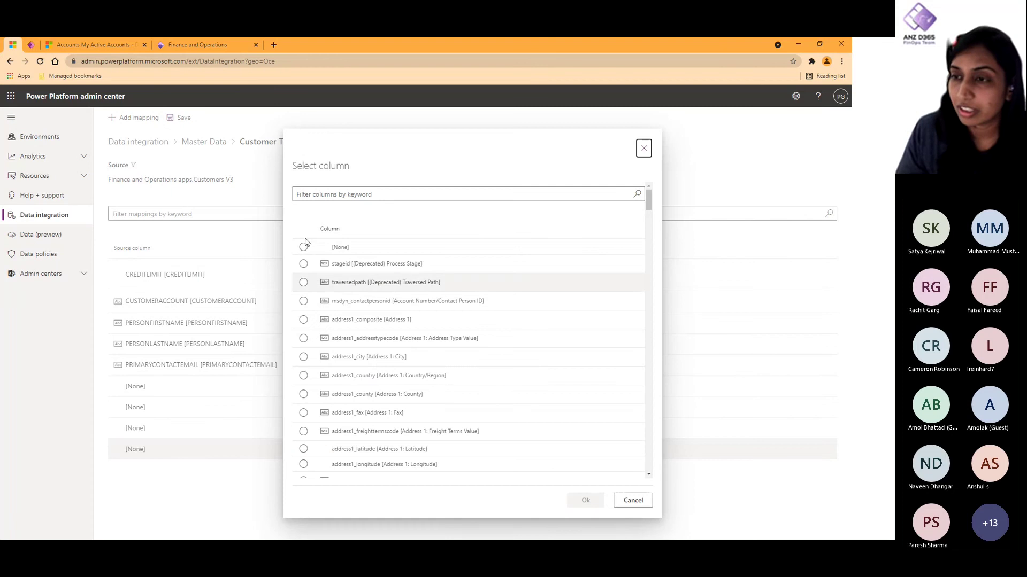
pyautogui.click(374, 196)
pyautogui.write('company')
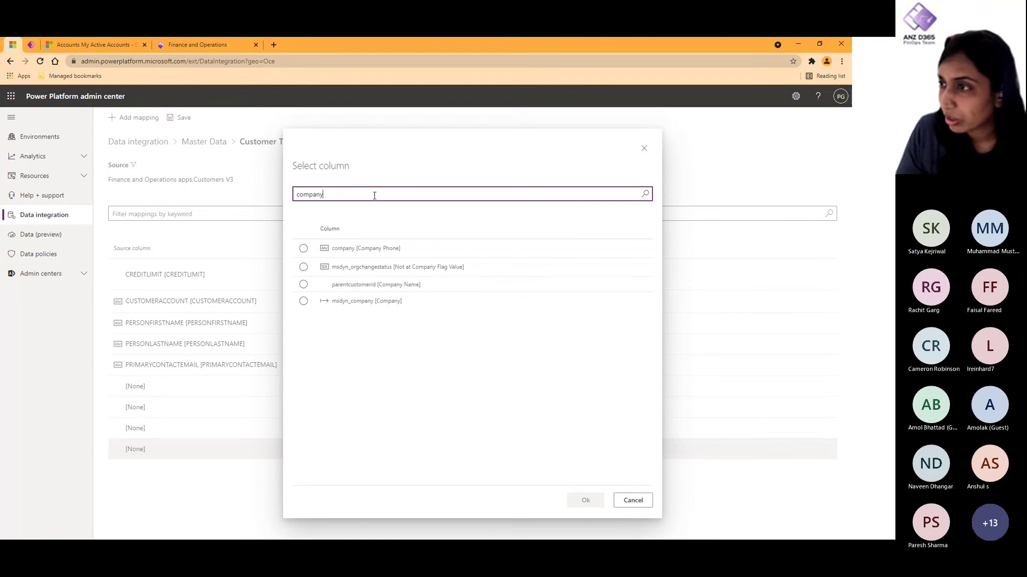
pyautogui.click(389, 301)
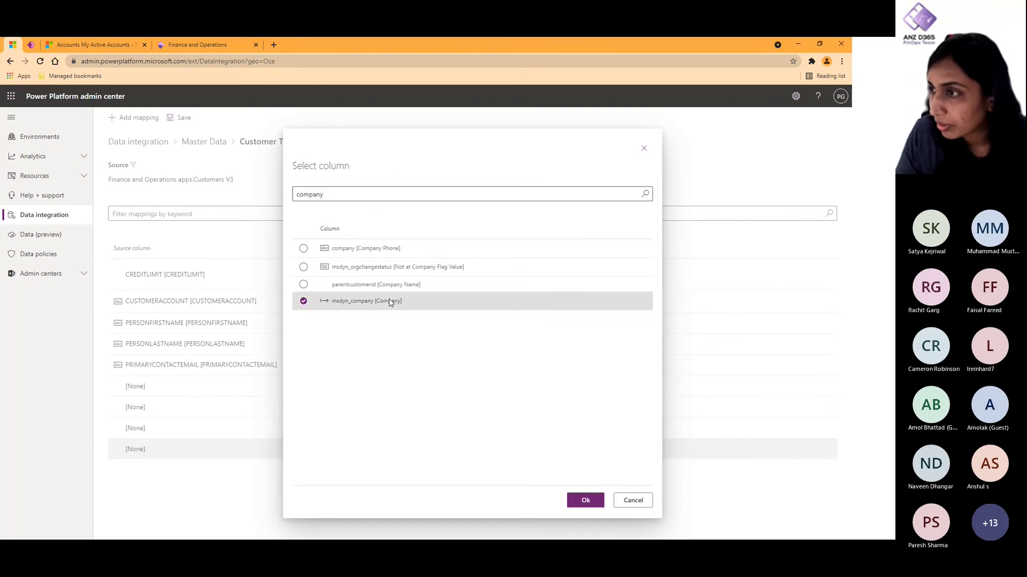
pyautogui.click(584, 501)
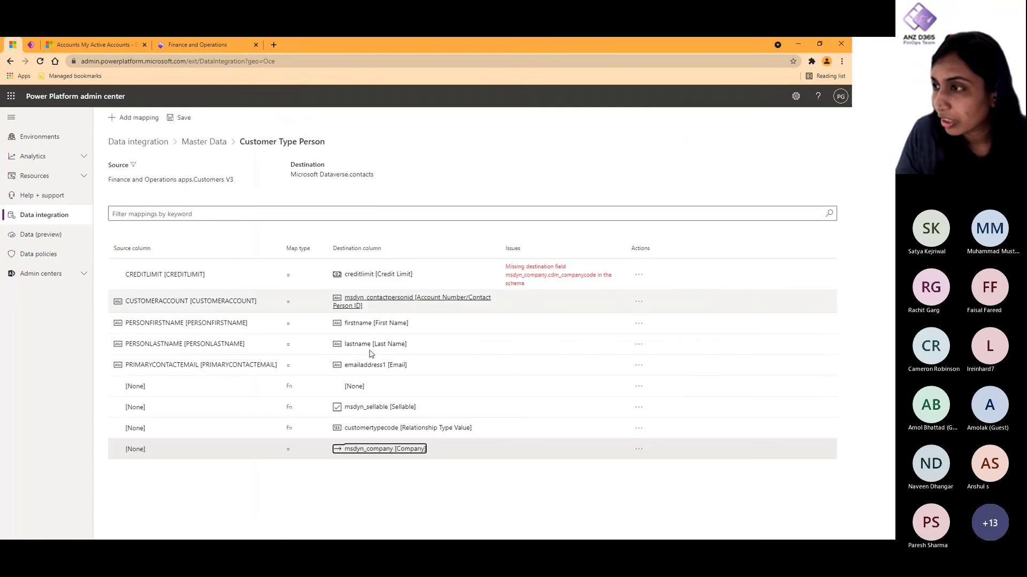
pyautogui.click(288, 450)
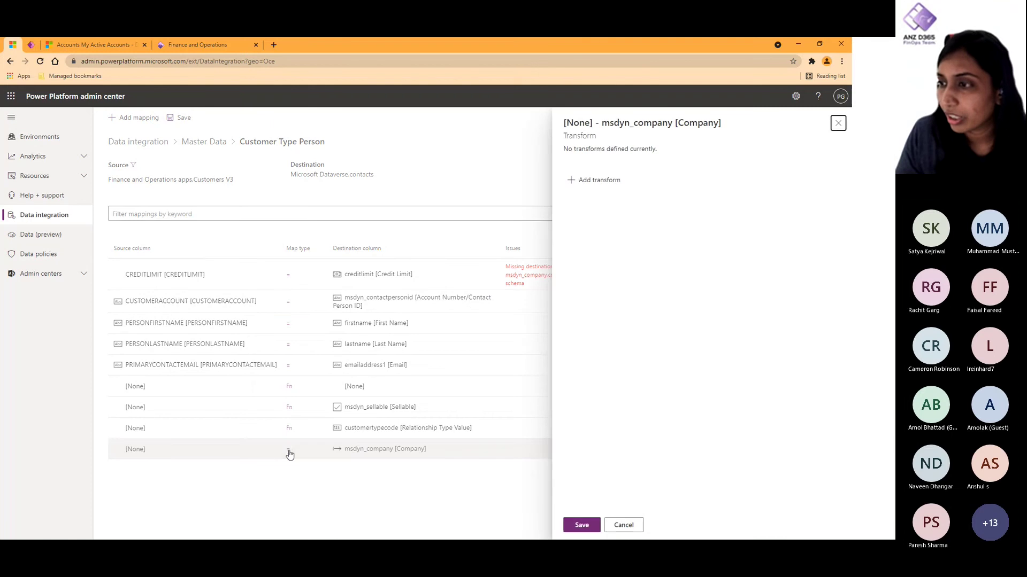
pyautogui.click(609, 185)
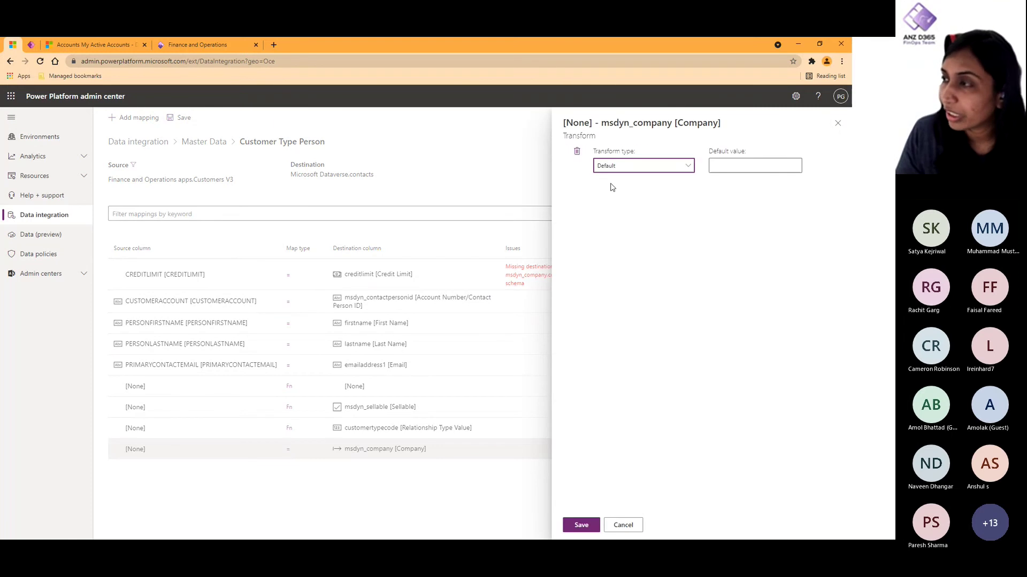
pyautogui.click(626, 528)
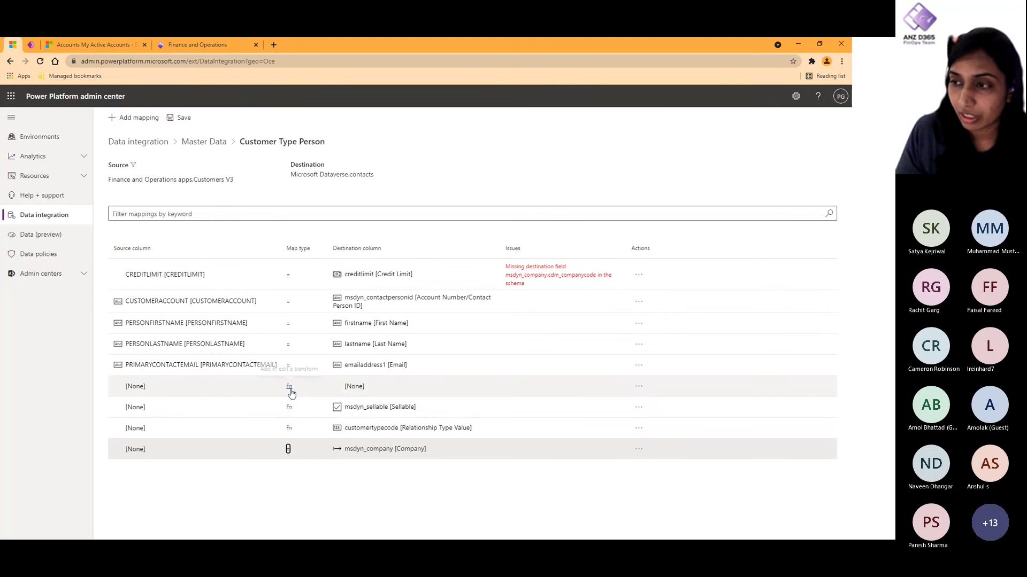
# Step: Review the Sellable and Relationship Type Value default transforms without changing them
pyautogui.click(289, 408)
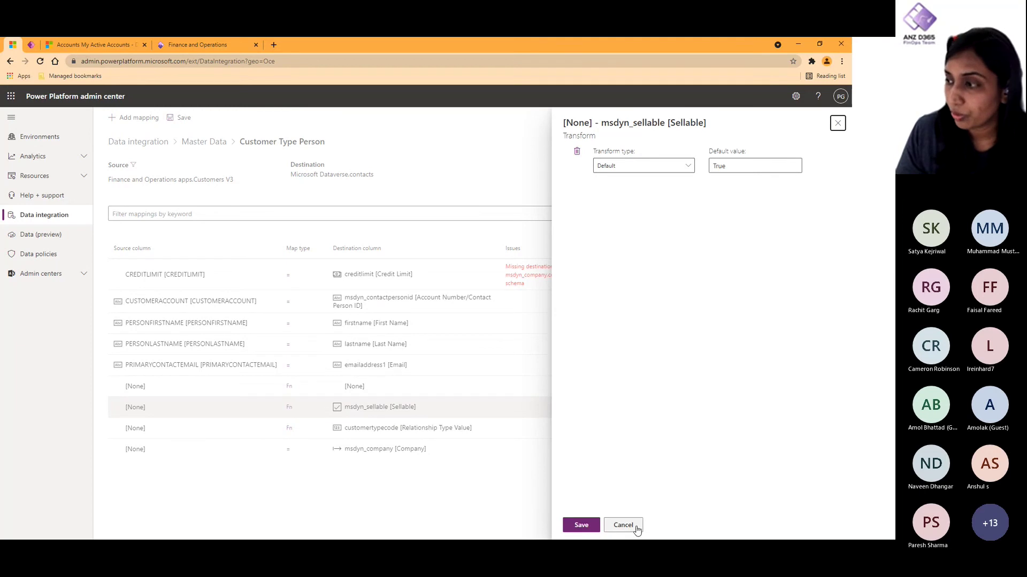
pyautogui.click(502, 513)
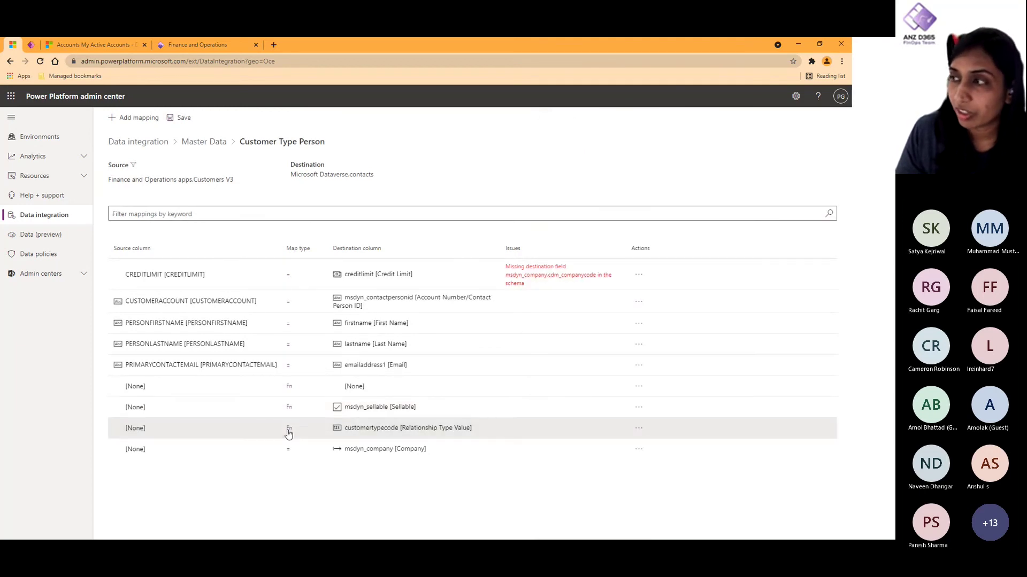
pyautogui.click(288, 428)
pyautogui.click(623, 525)
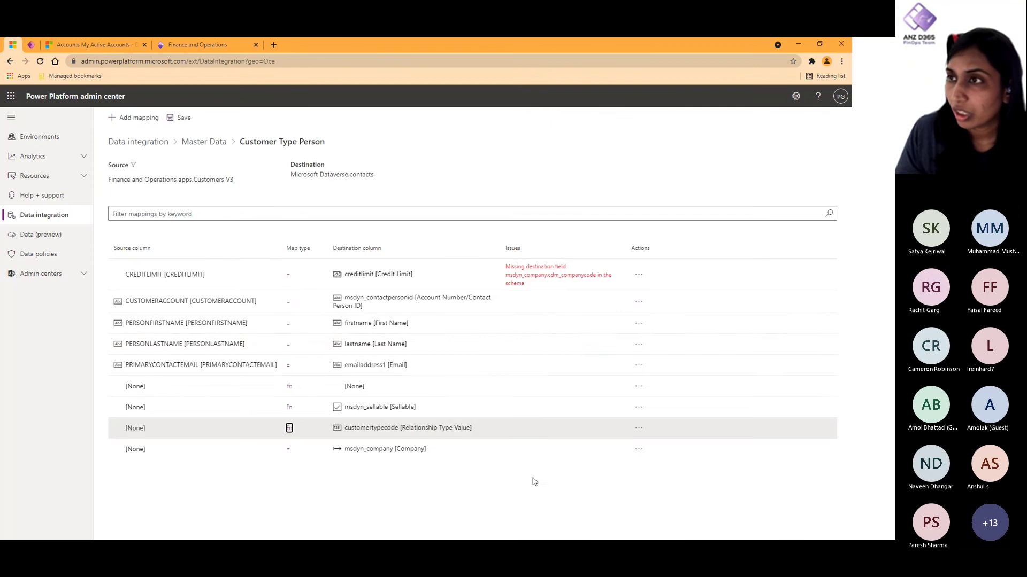
# Step: Navigate to the Reference Data project and open the Payment Terms task mappings
pyautogui.click(202, 142)
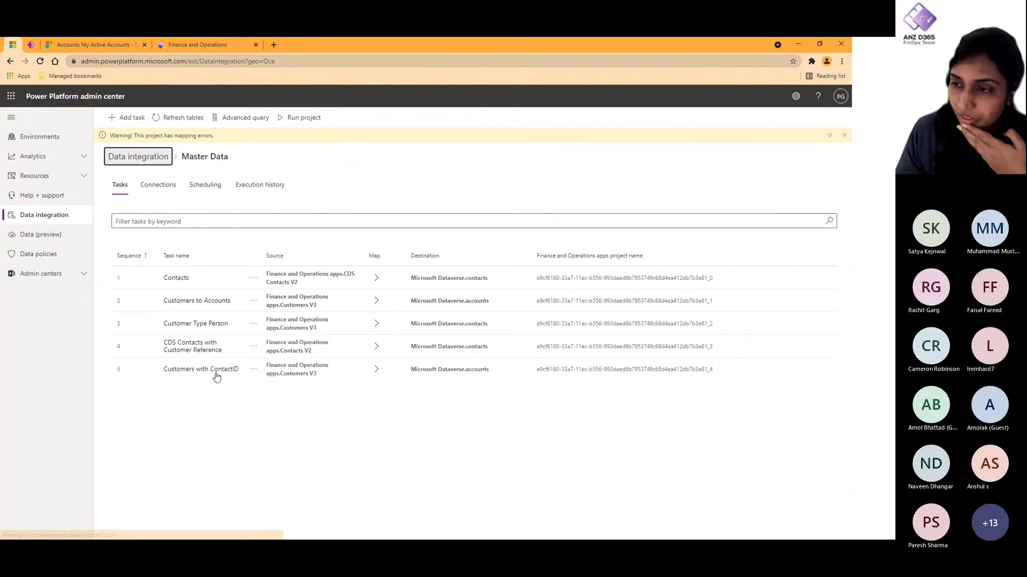
pyautogui.click(140, 156)
pyautogui.click(170, 481)
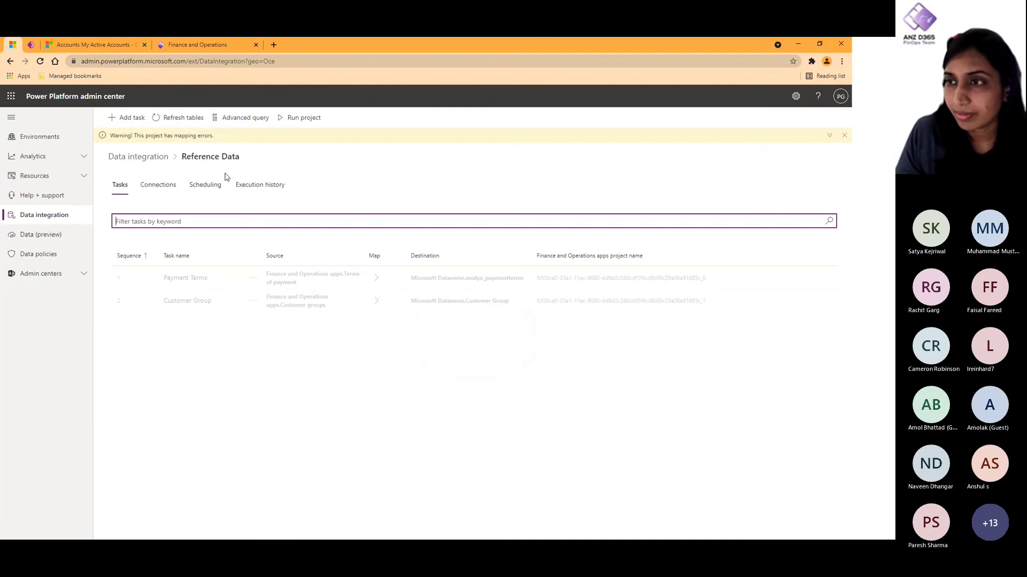
pyautogui.click(203, 280)
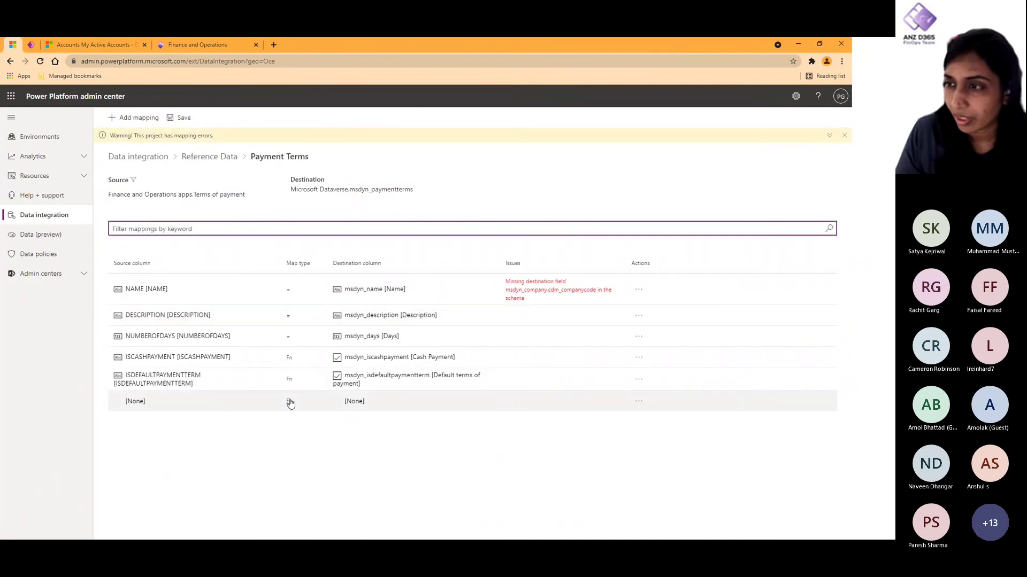
pyautogui.click(289, 359)
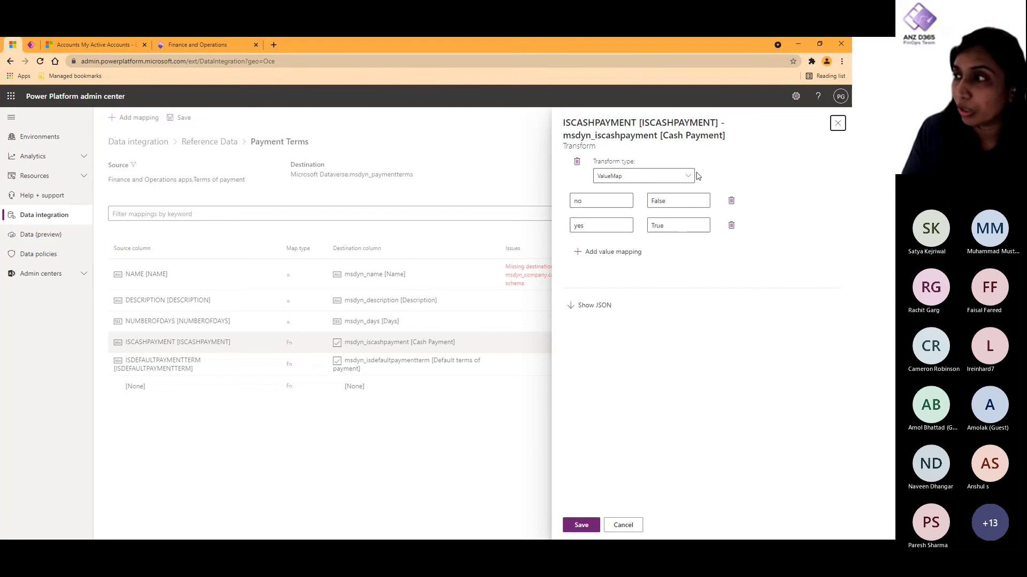
pyautogui.click(587, 309)
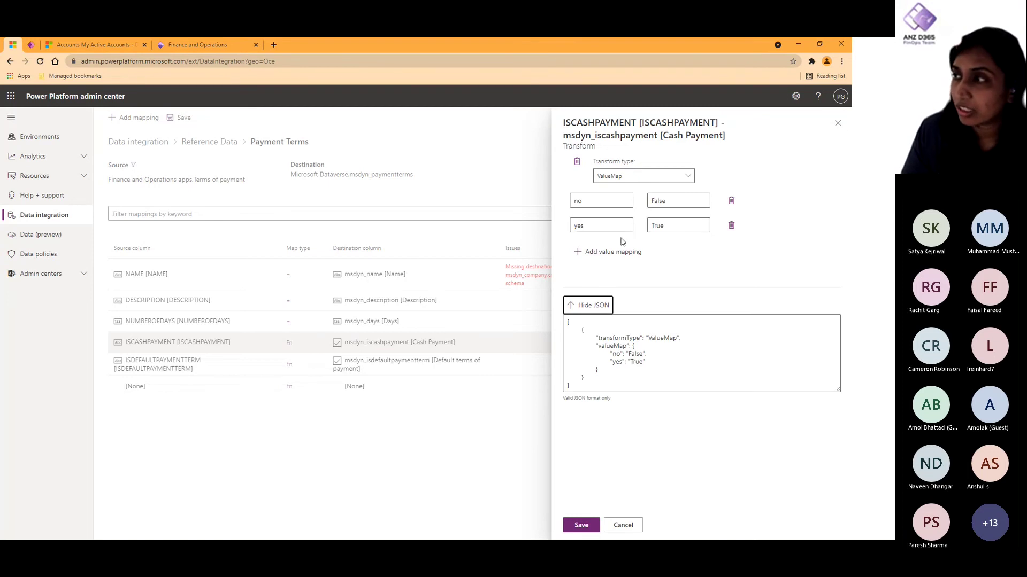
pyautogui.click(609, 252)
pyautogui.click(617, 277)
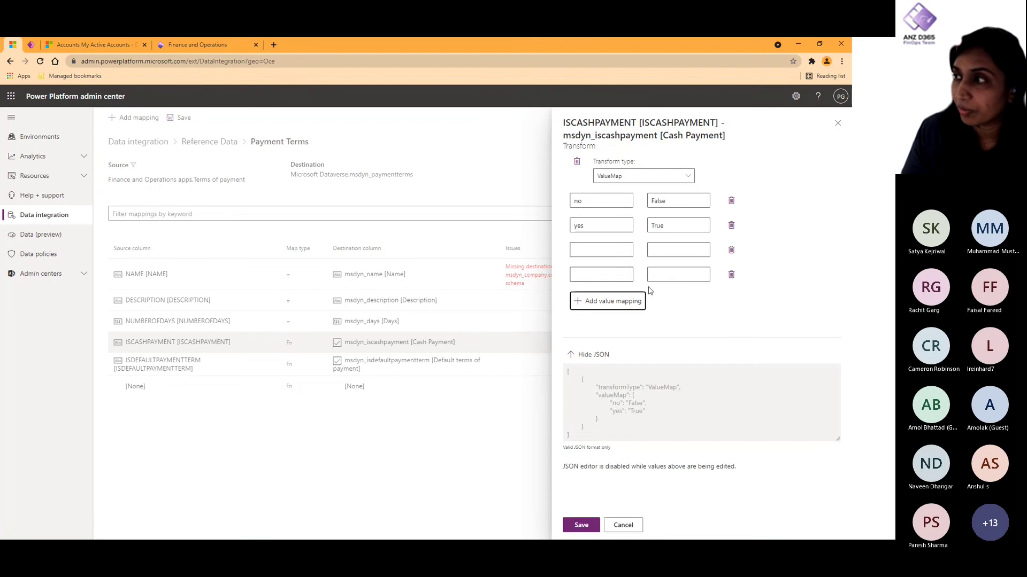
pyautogui.click(731, 274)
pyautogui.click(731, 250)
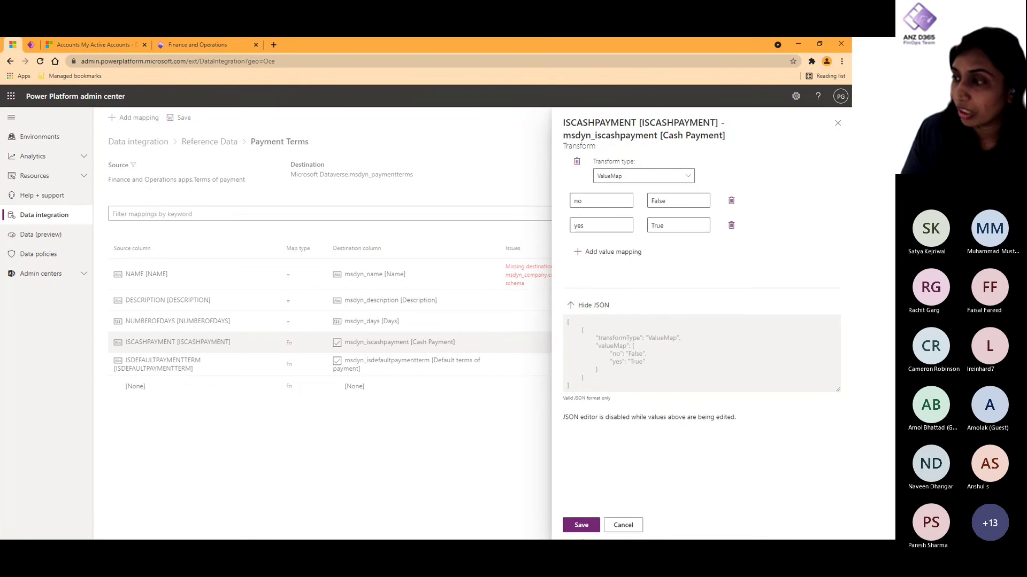
pyautogui.click(581, 524)
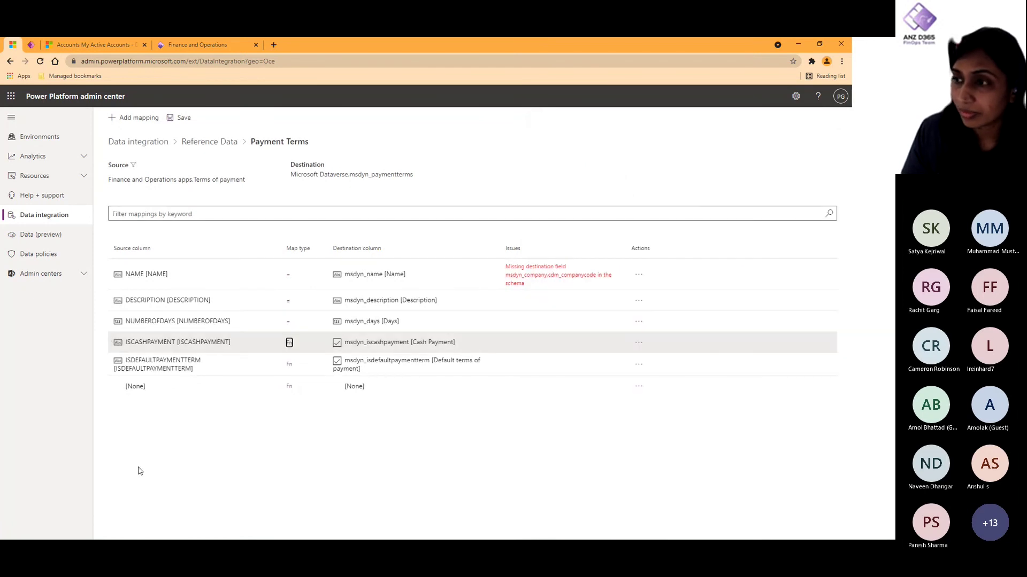
# Step: Check the Reference Data project's connections, then its execution history of nine errored runs
pyautogui.click(209, 141)
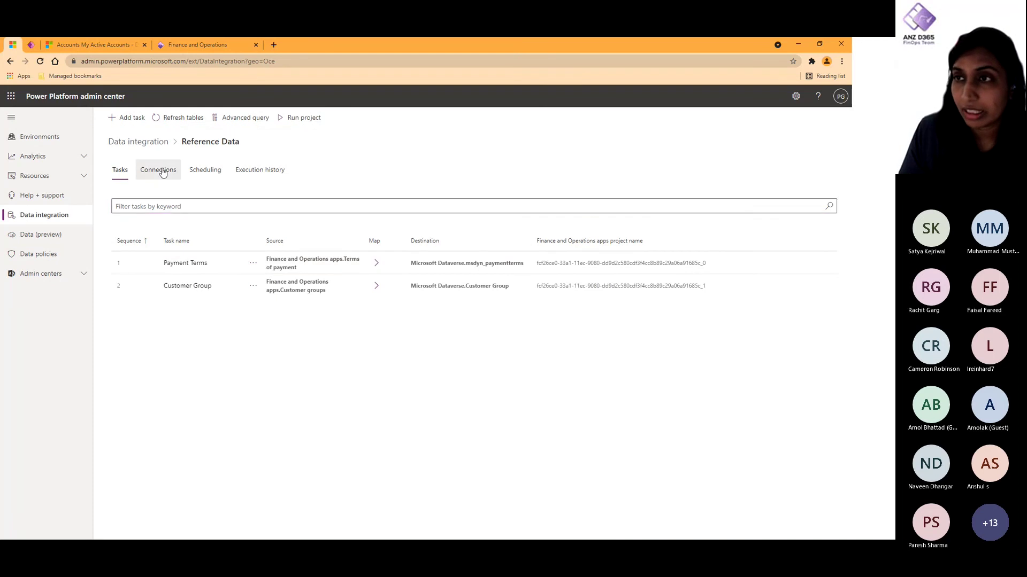
pyautogui.click(163, 171)
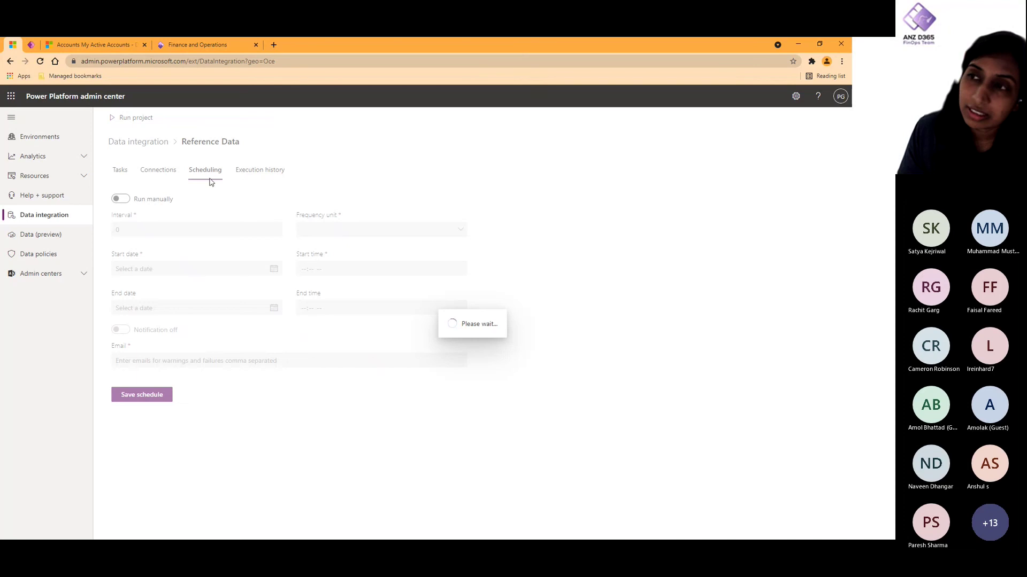
pyautogui.click(261, 172)
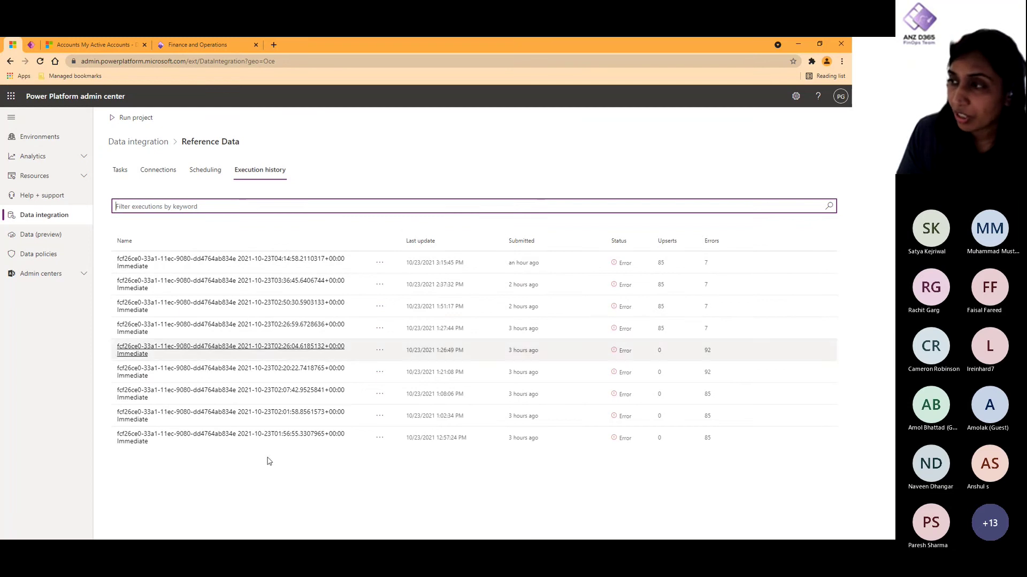
pyautogui.click(299, 436)
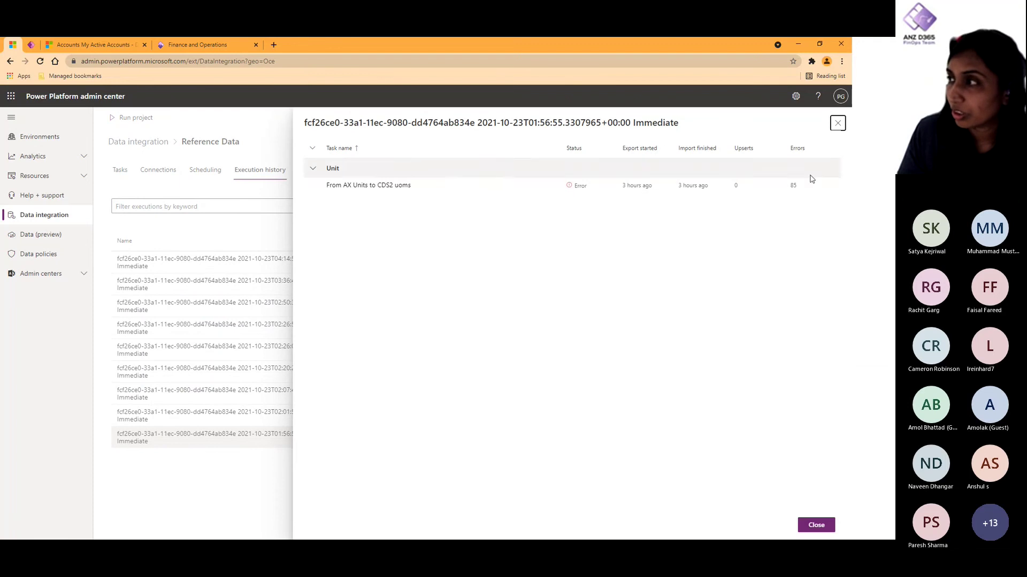
pyautogui.click(381, 186)
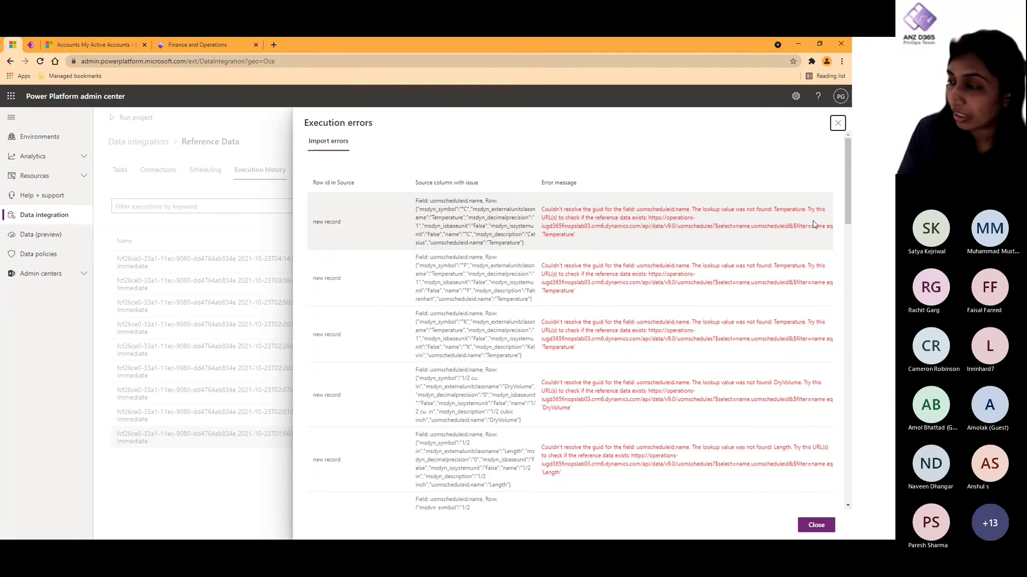
pyautogui.click(809, 525)
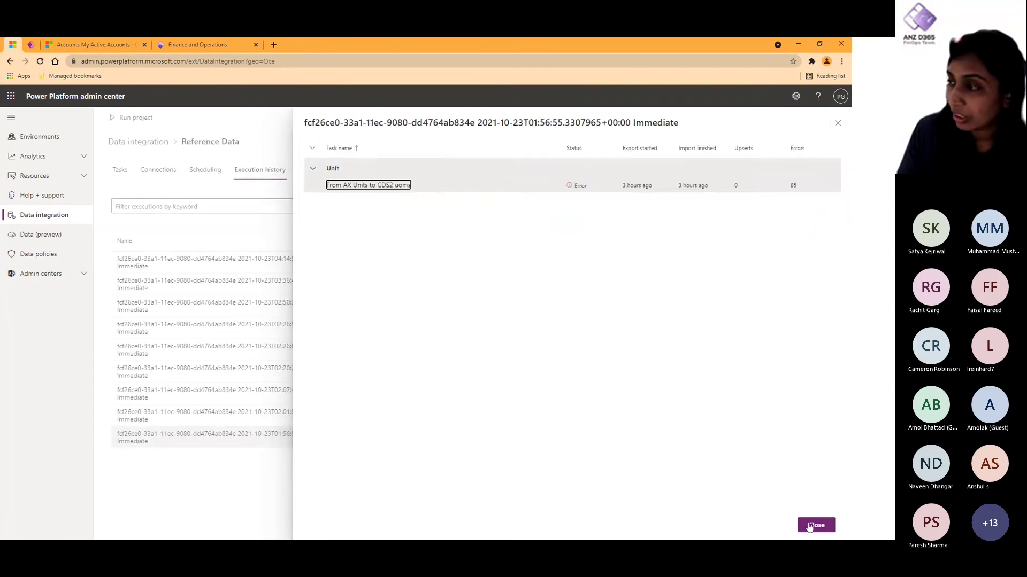
pyautogui.click(809, 525)
pyautogui.click(301, 262)
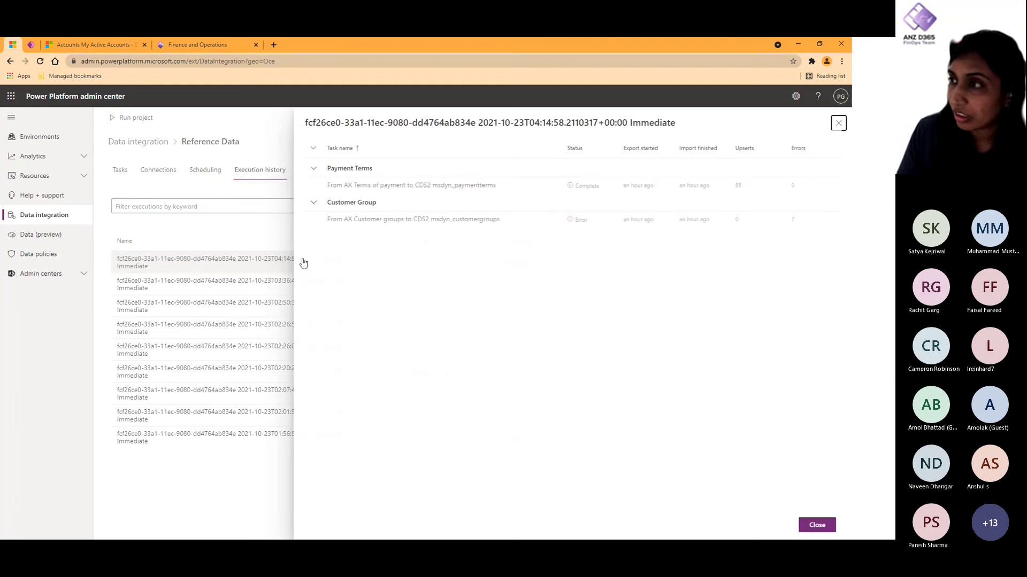
pyautogui.click(446, 187)
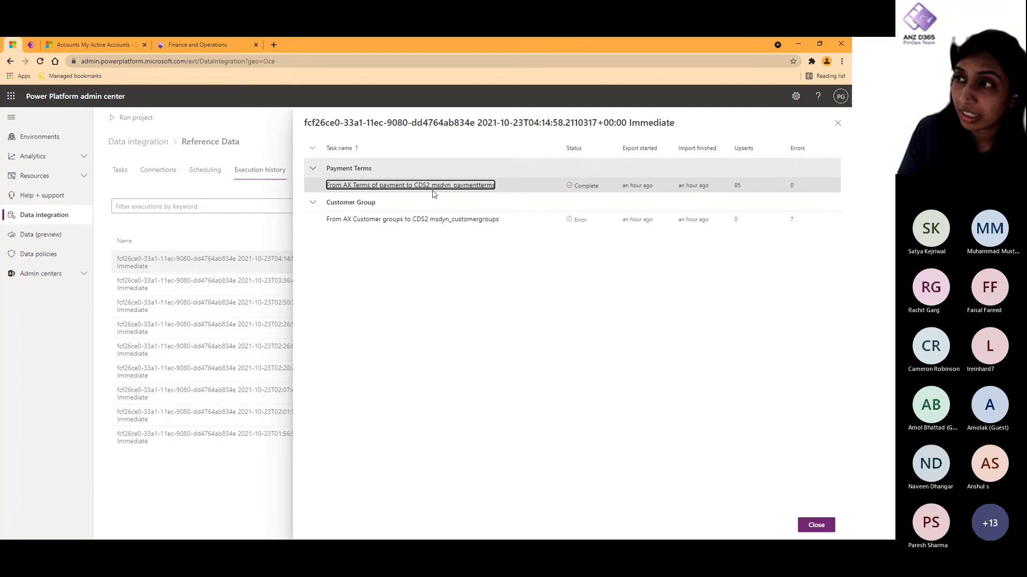
pyautogui.click(430, 190)
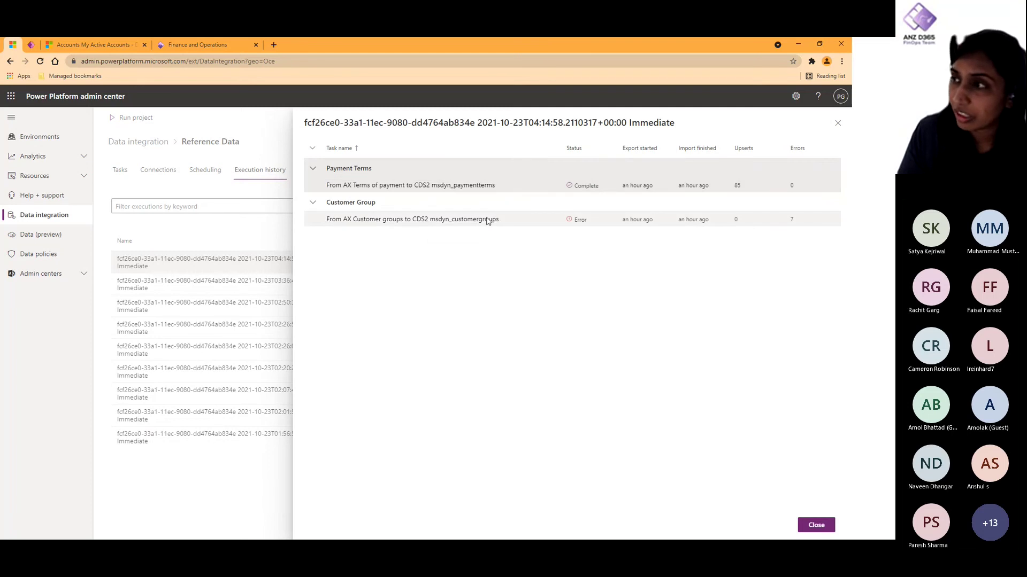
pyautogui.click(466, 220)
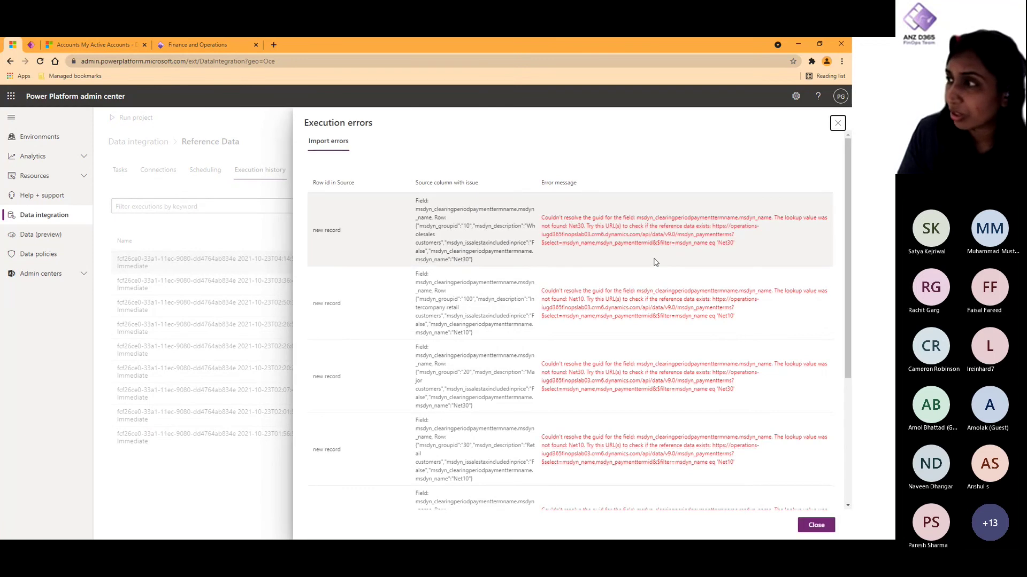
pyautogui.moveTo(736, 244); pyautogui.dragTo(717, 226)
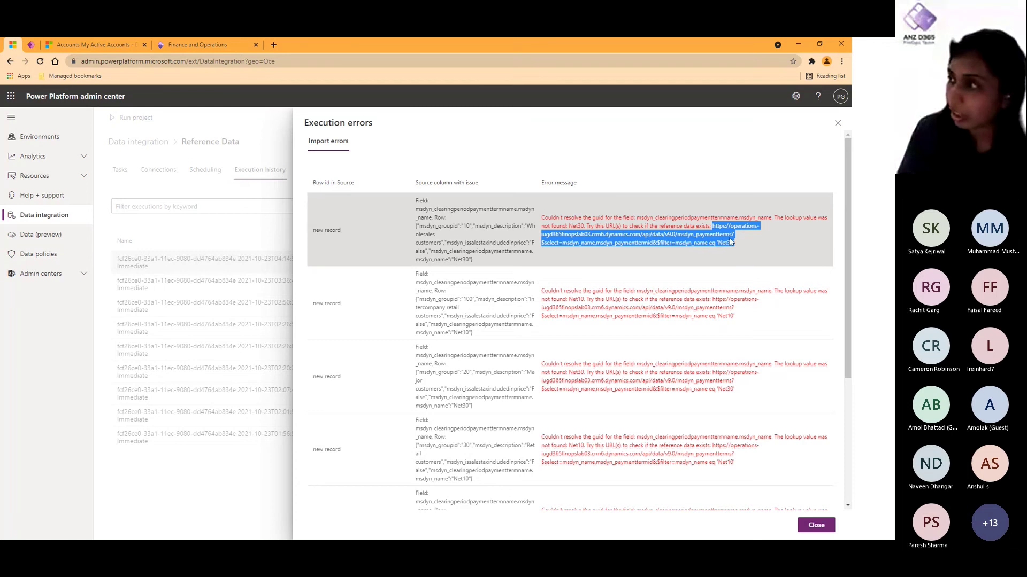
pyautogui.rightClick(725, 237)
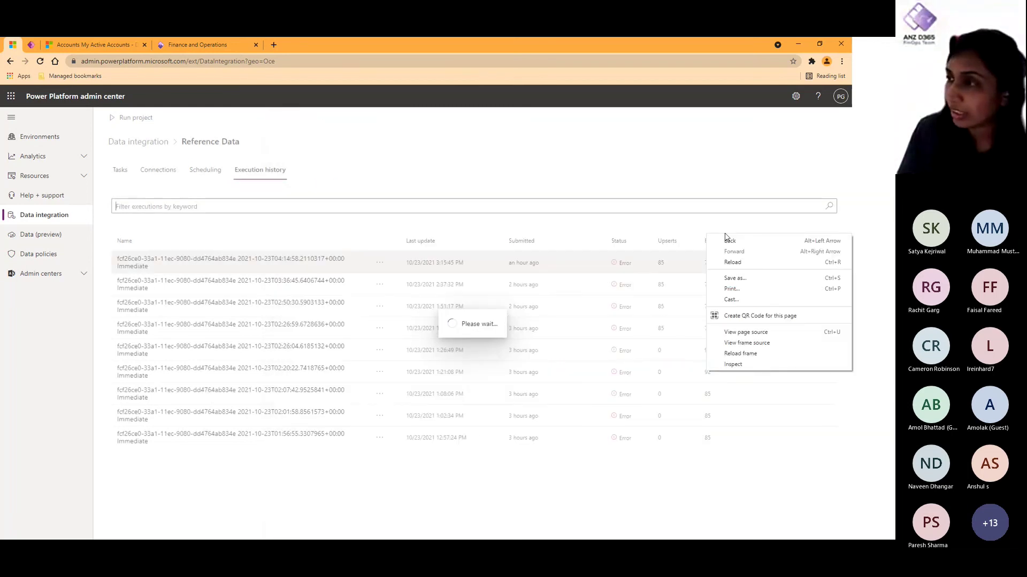
pyautogui.click(574, 517)
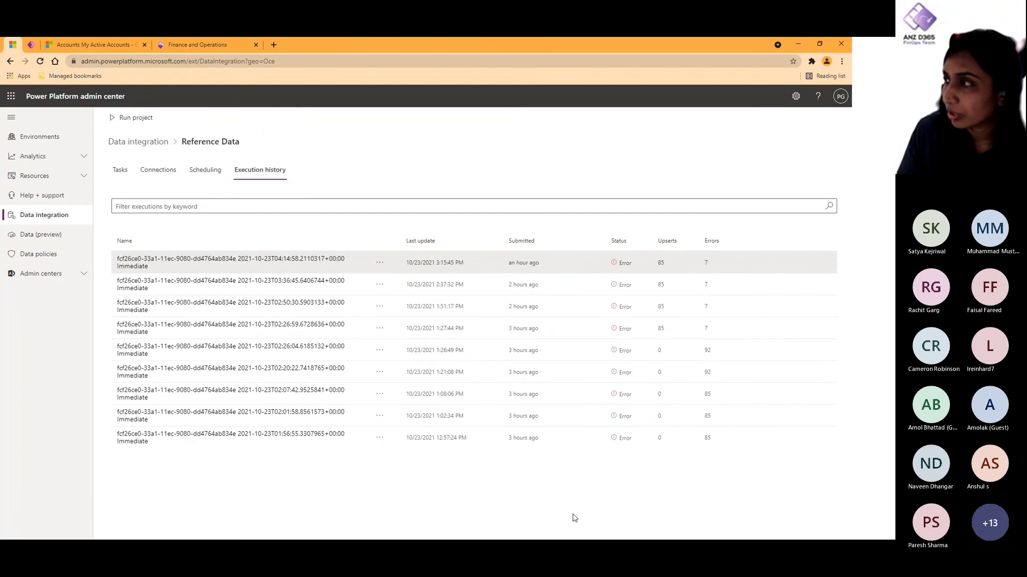
pyautogui.click(294, 268)
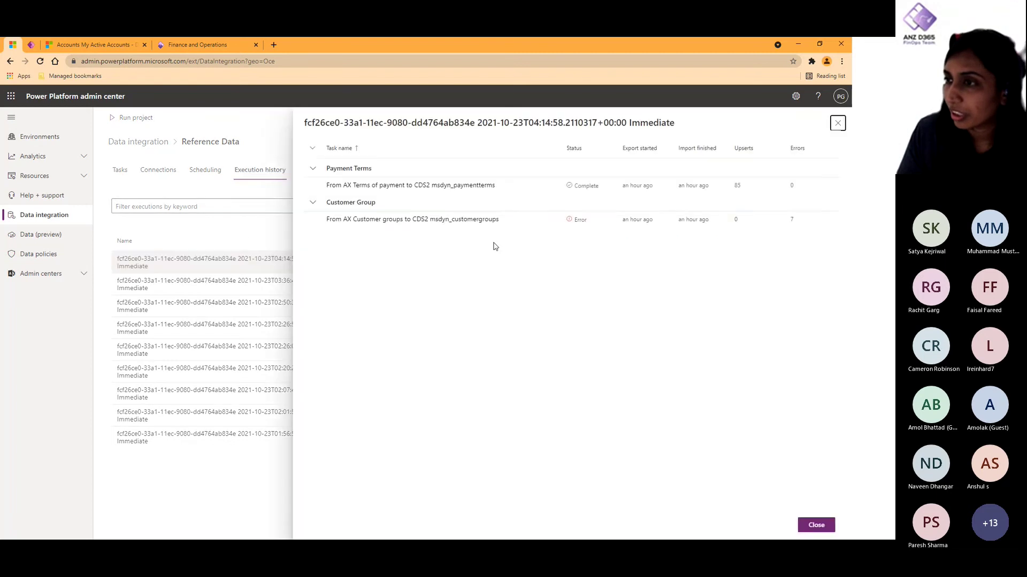
pyautogui.click(470, 220)
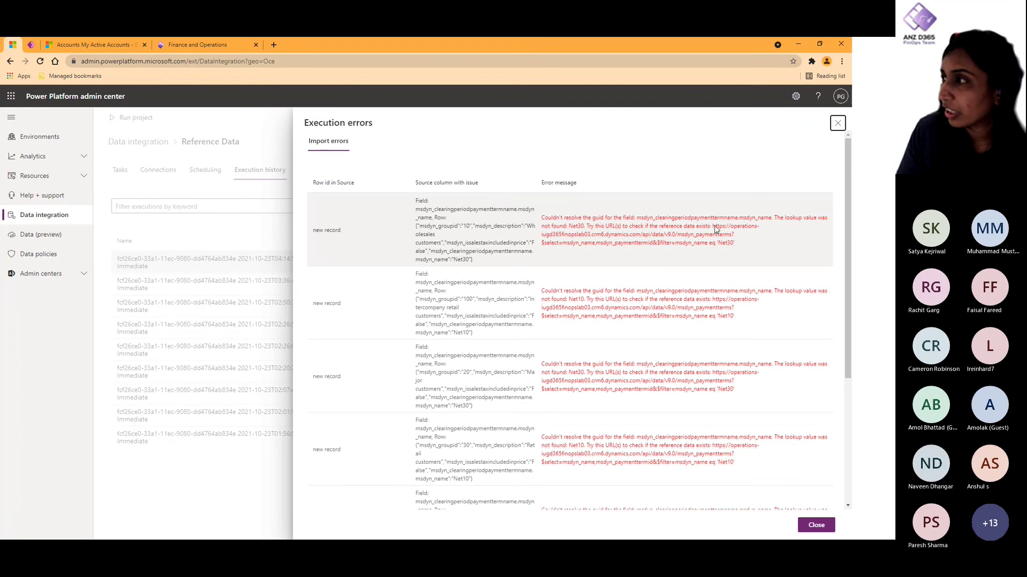
pyautogui.moveTo(713, 227); pyautogui.dragTo(735, 248)
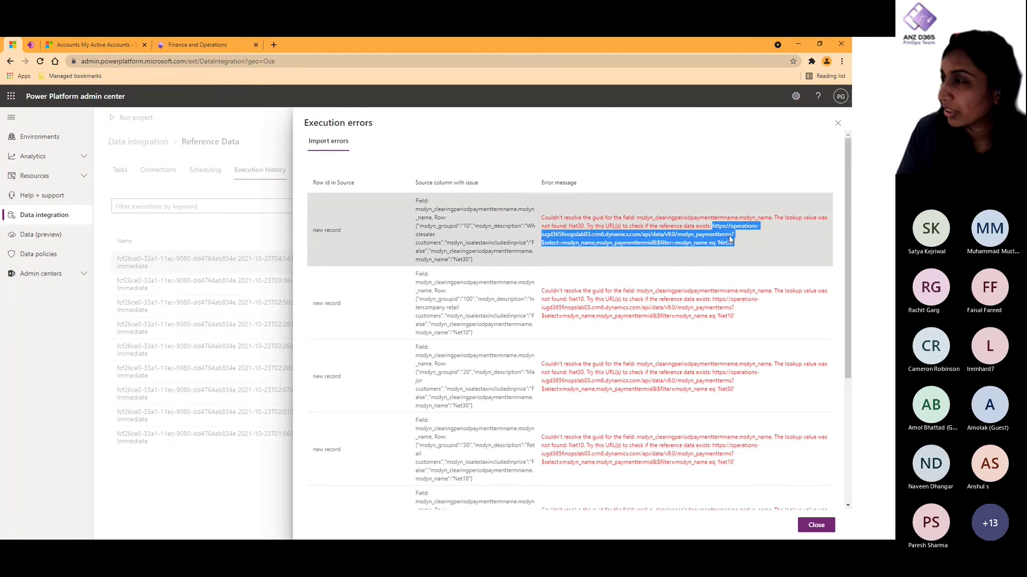
pyautogui.rightClick(730, 239)
pyautogui.click(734, 264)
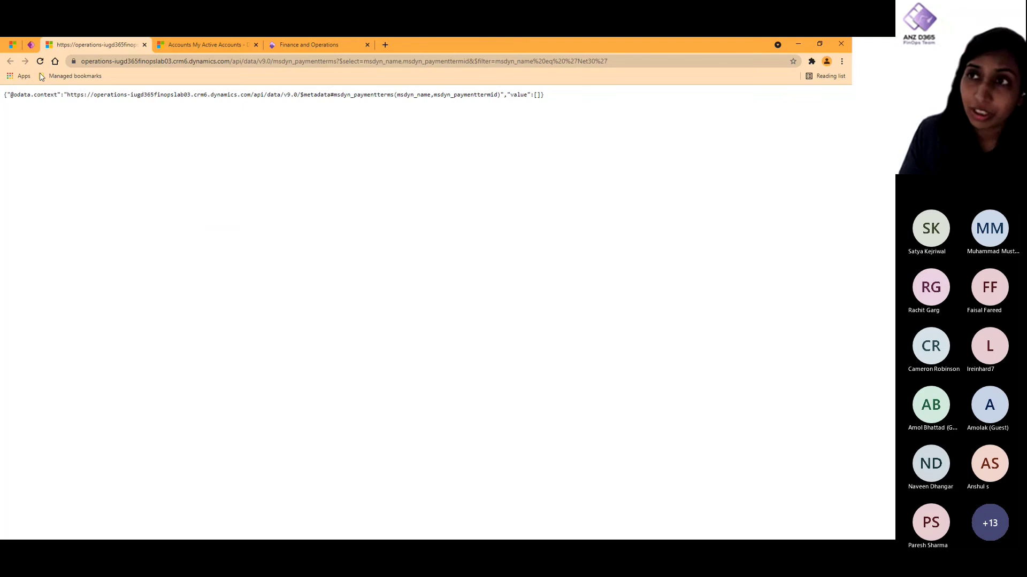
pyautogui.click(144, 45)
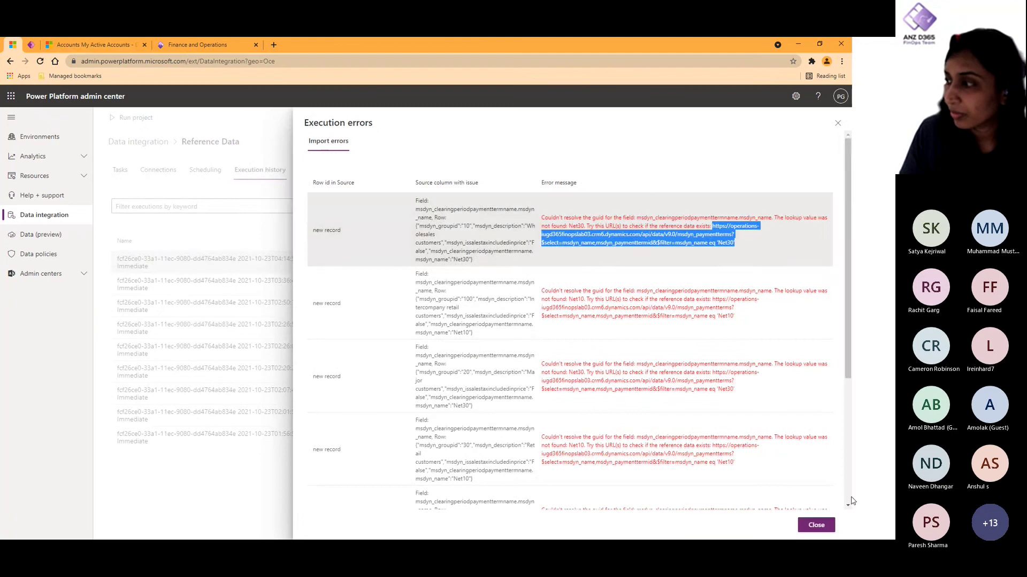
pyautogui.click(818, 529)
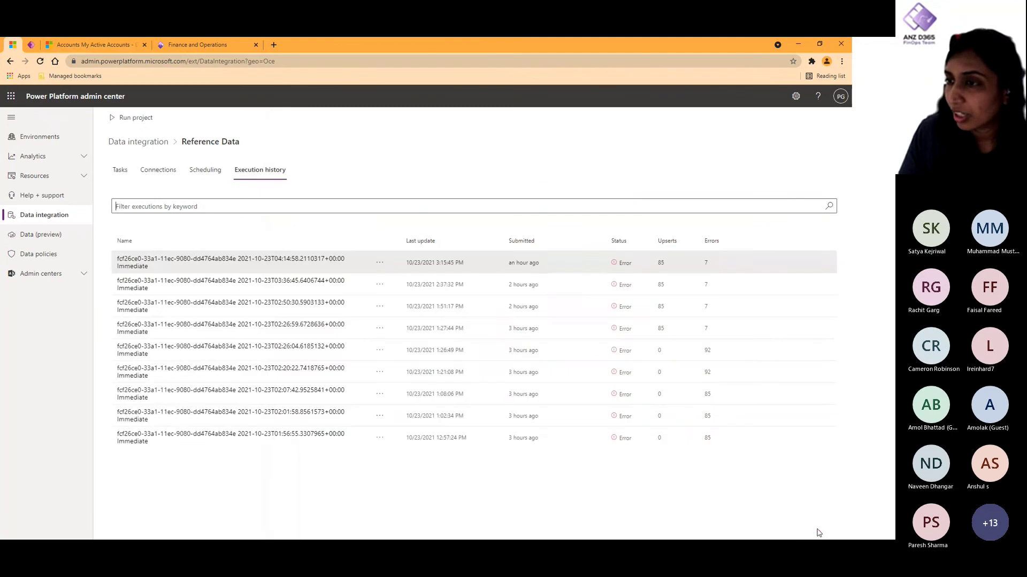
# Step: From the projects list, open Reference Data's connection set and show its Organizations mapping of USMF to USMF
pyautogui.click(137, 141)
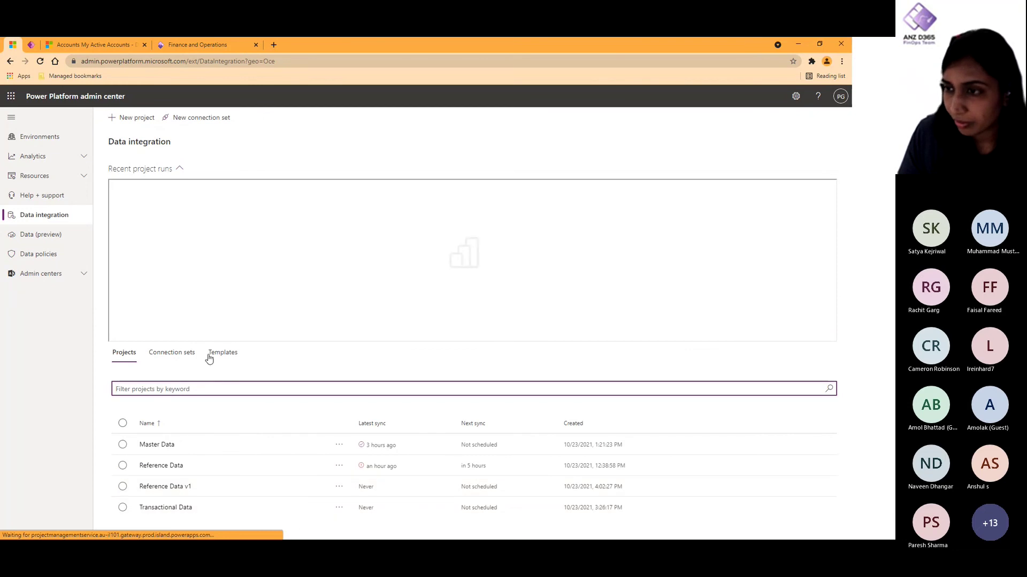
pyautogui.click(163, 355)
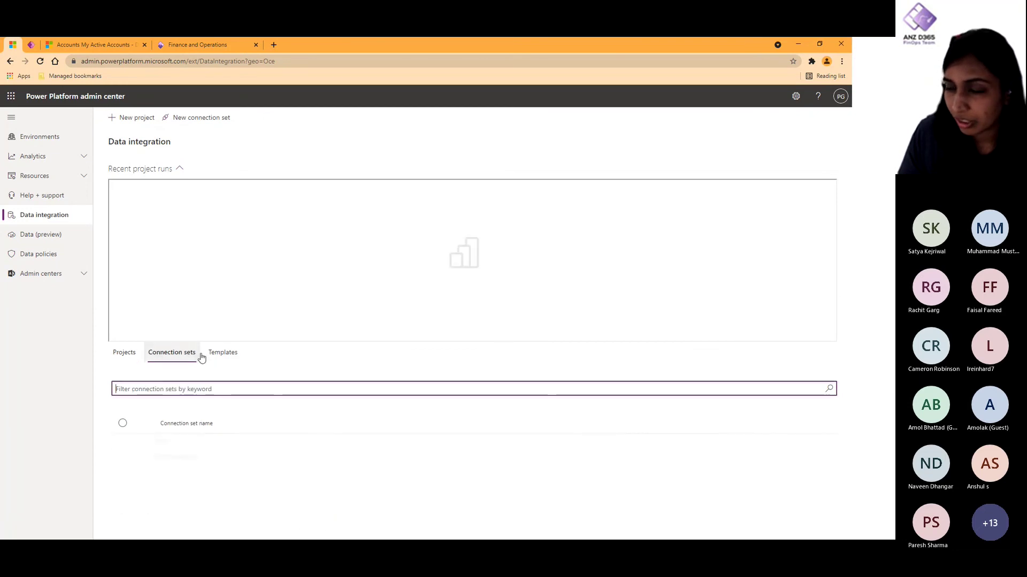
pyautogui.click(125, 352)
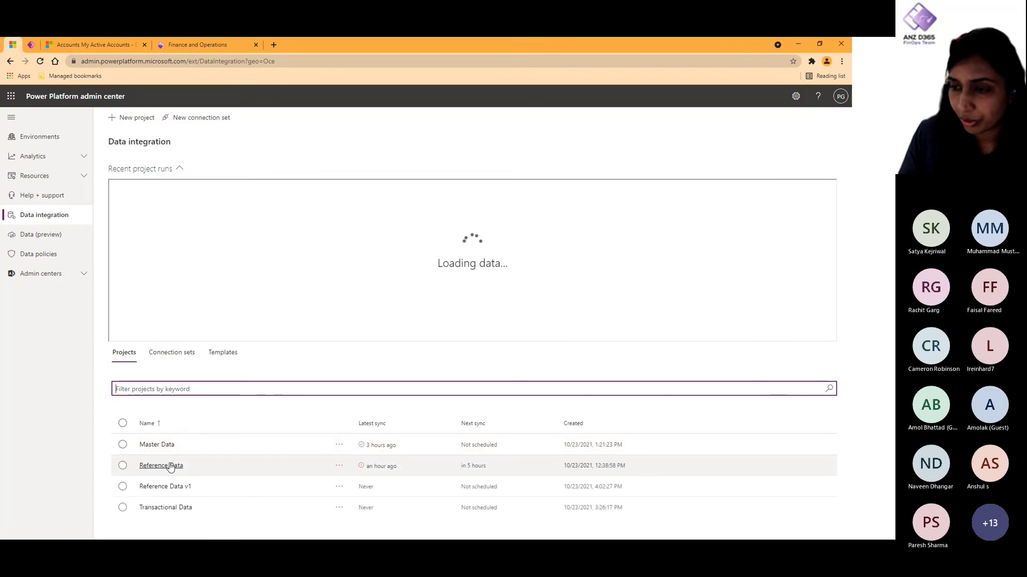
pyautogui.click(162, 466)
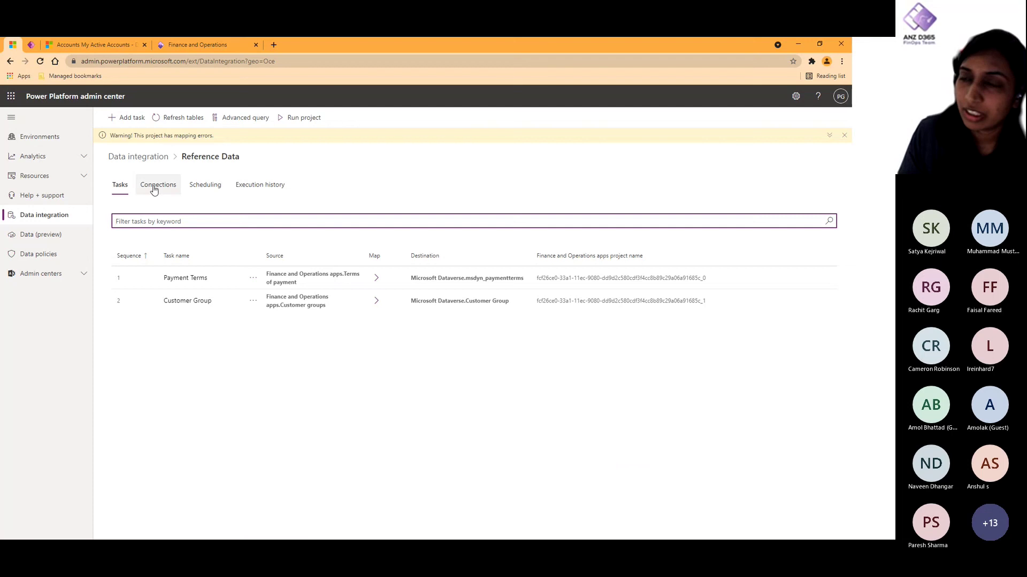
pyautogui.click(156, 187)
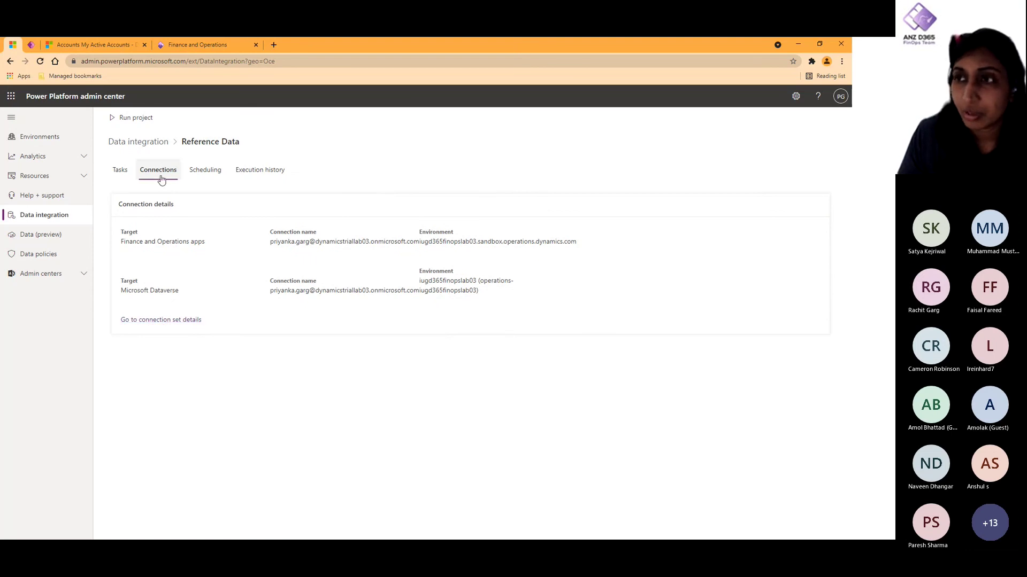
pyautogui.click(188, 323)
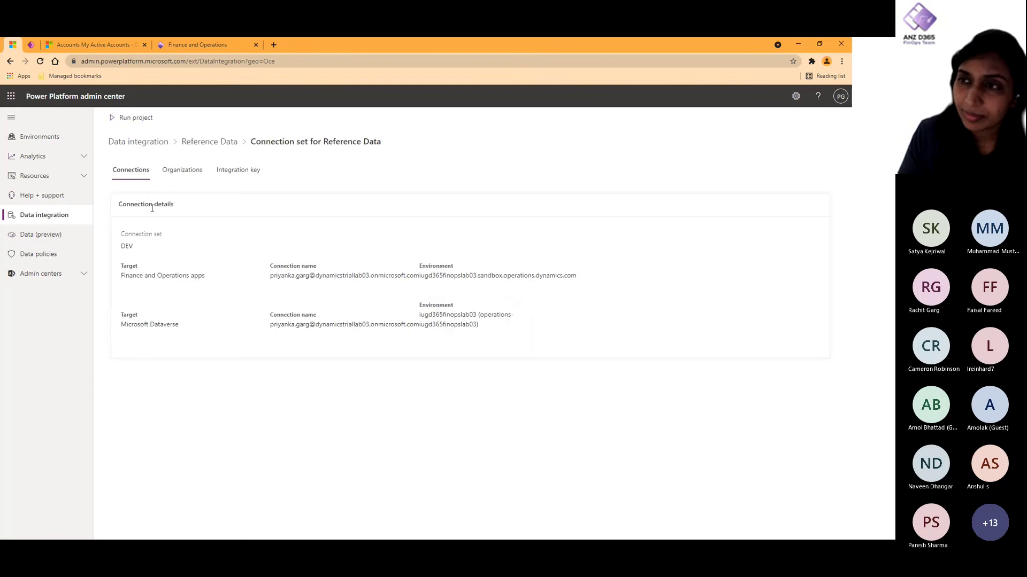
pyautogui.click(182, 170)
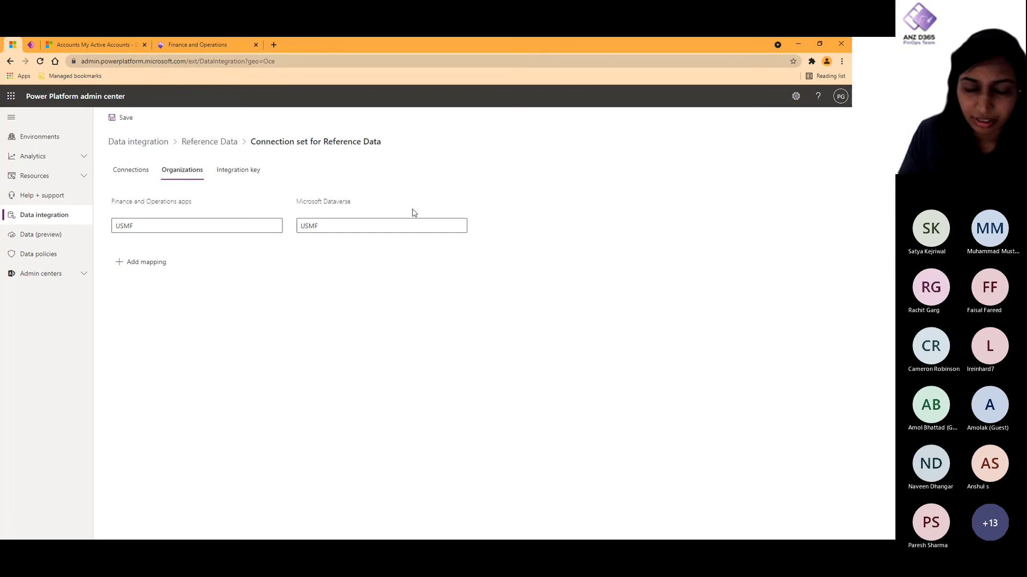
# Step: On the Integration key page, add emailaddress1 [Email] as a second key column for accounts
pyautogui.click(244, 177)
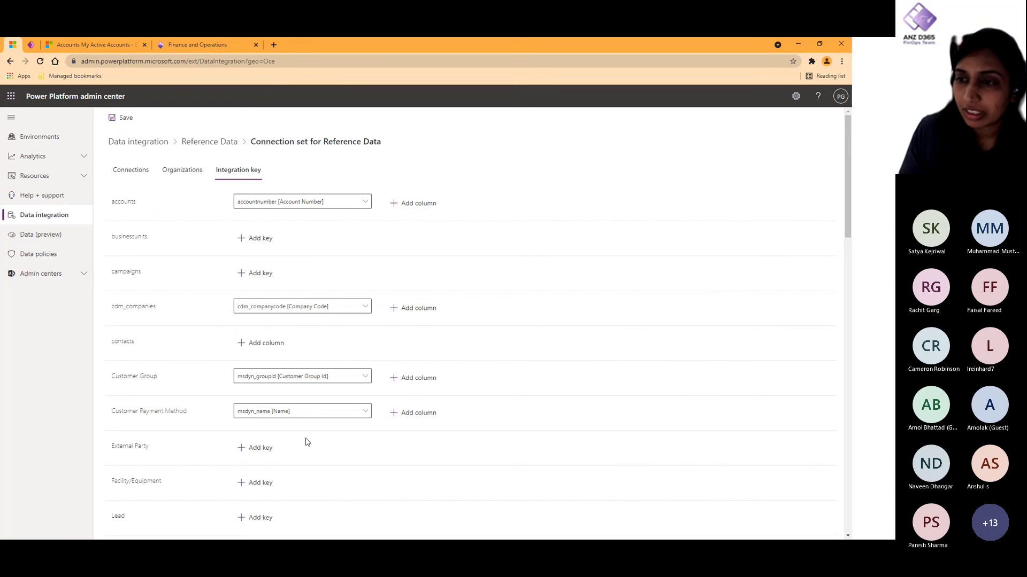
pyautogui.scroll(-3, 308, 444)
pyautogui.scroll(-2, 309, 445)
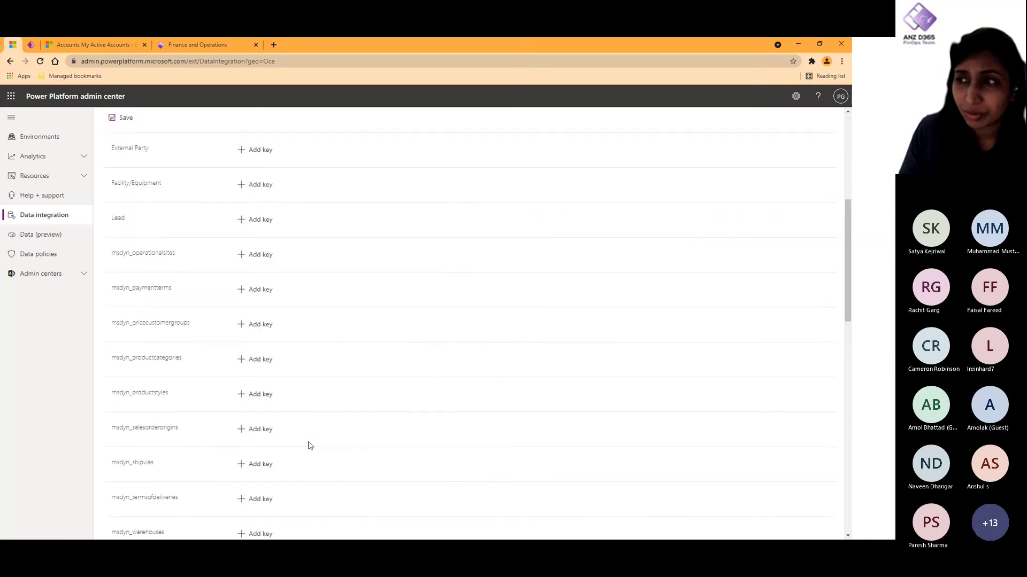
pyautogui.scroll(5, 309, 445)
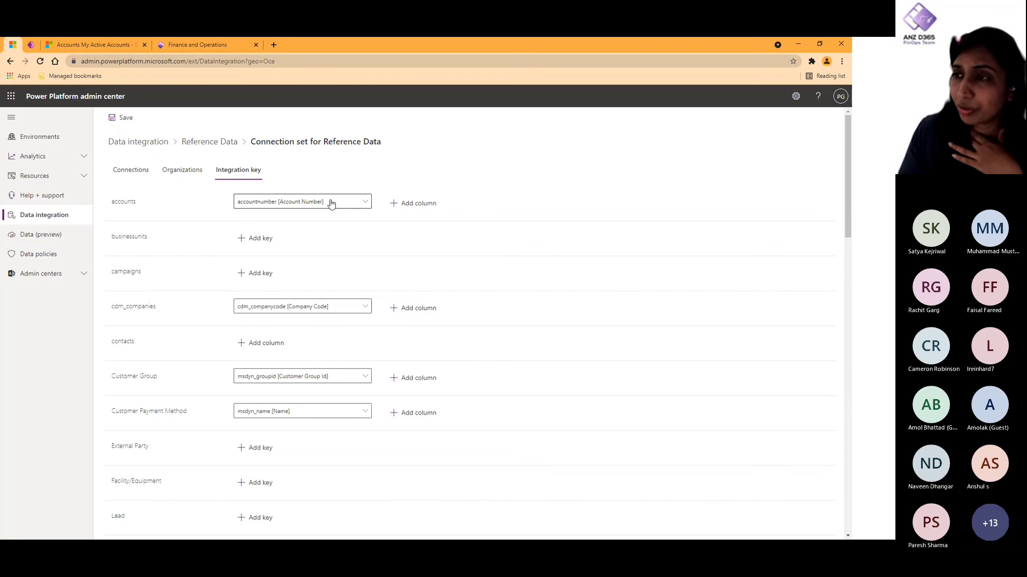
pyautogui.click(424, 204)
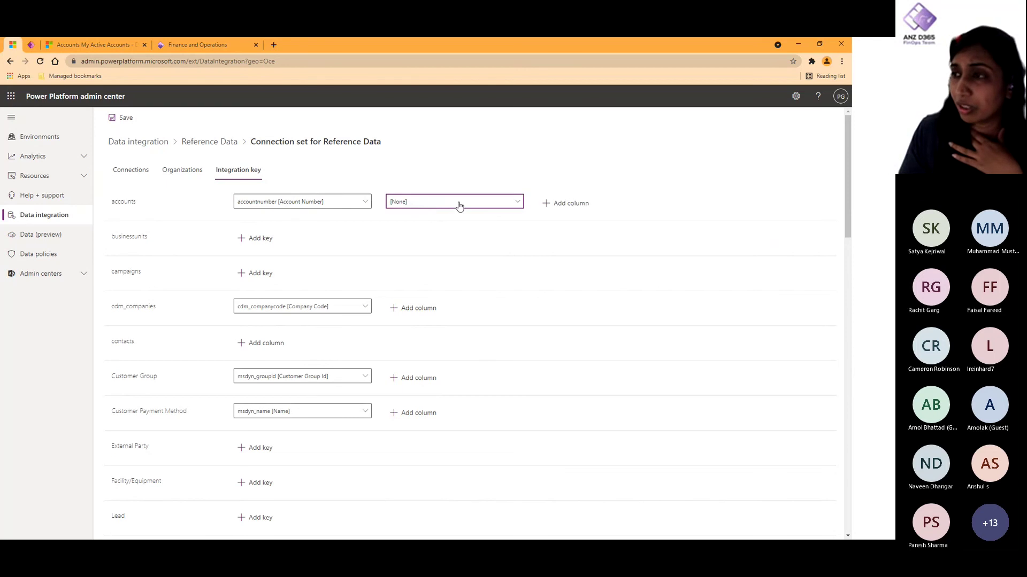
pyautogui.click(459, 206)
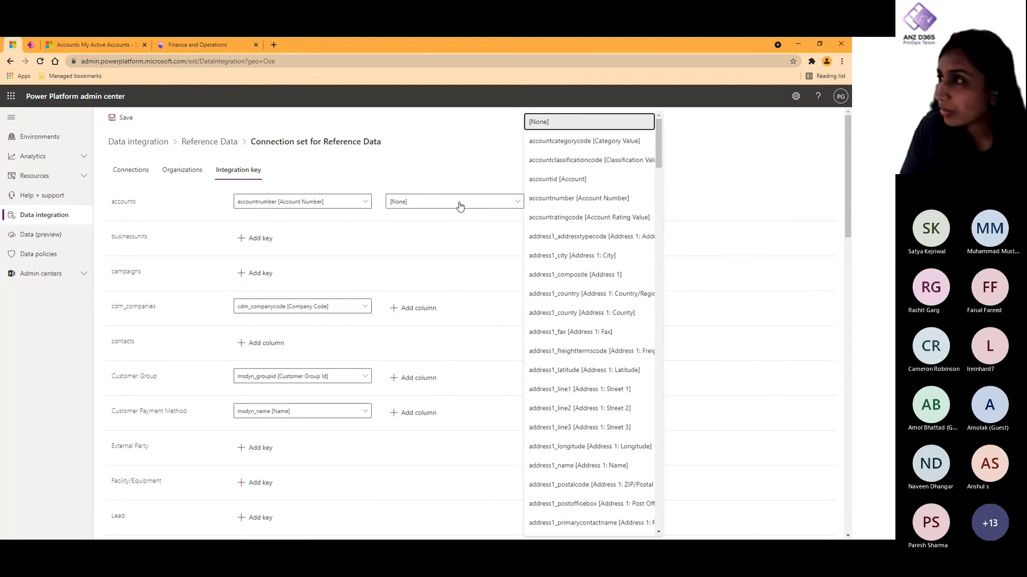
pyautogui.scroll(-8, 567, 261)
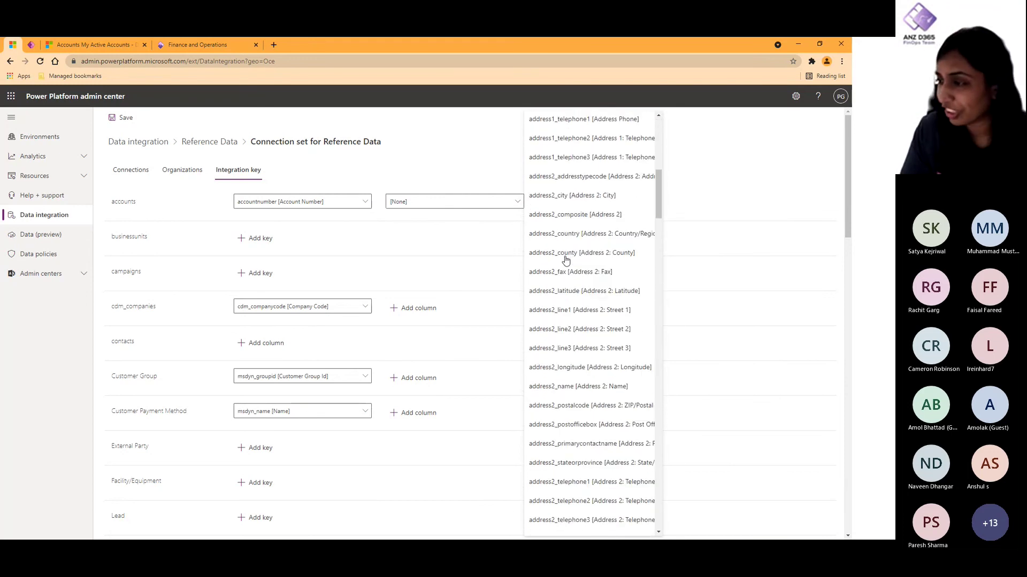
pyautogui.scroll(-3, 587, 275)
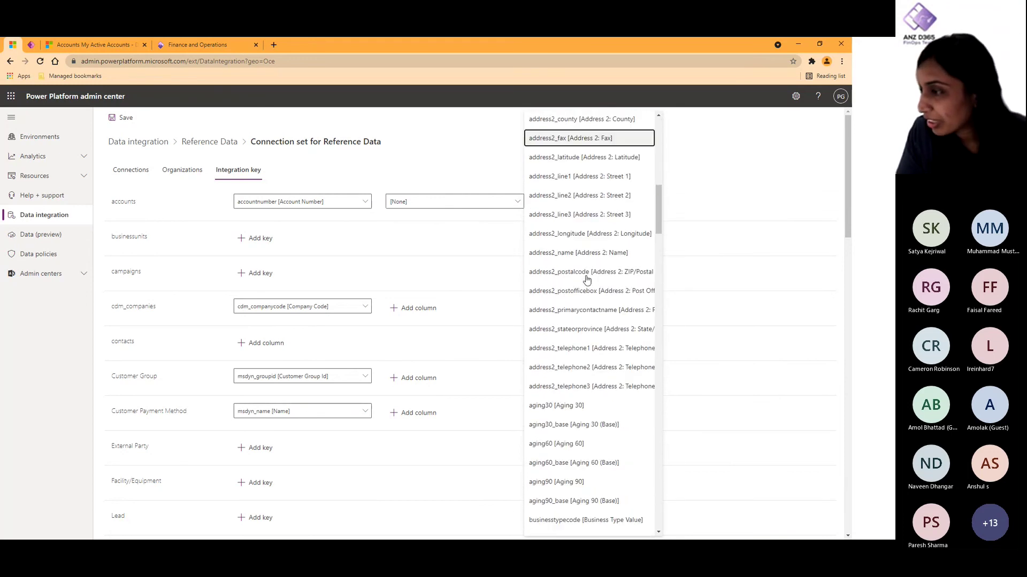
pyautogui.scroll(-9, 588, 279)
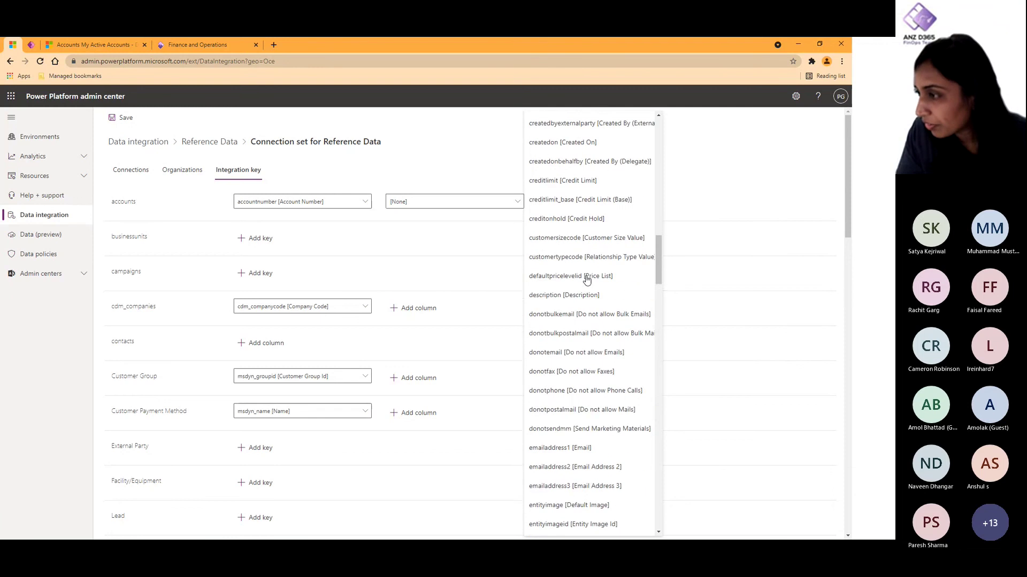
pyautogui.scroll(-3, 586, 284)
pyautogui.click(568, 370)
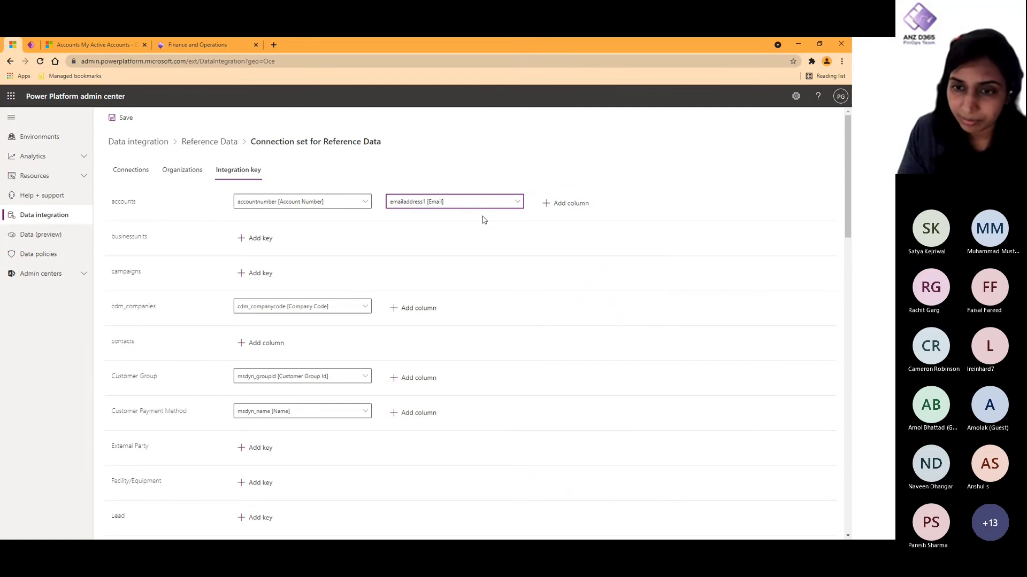
# Step: Set the Vendor integration key to [None] and save the connection set
pyautogui.scroll(-7, 518, 390)
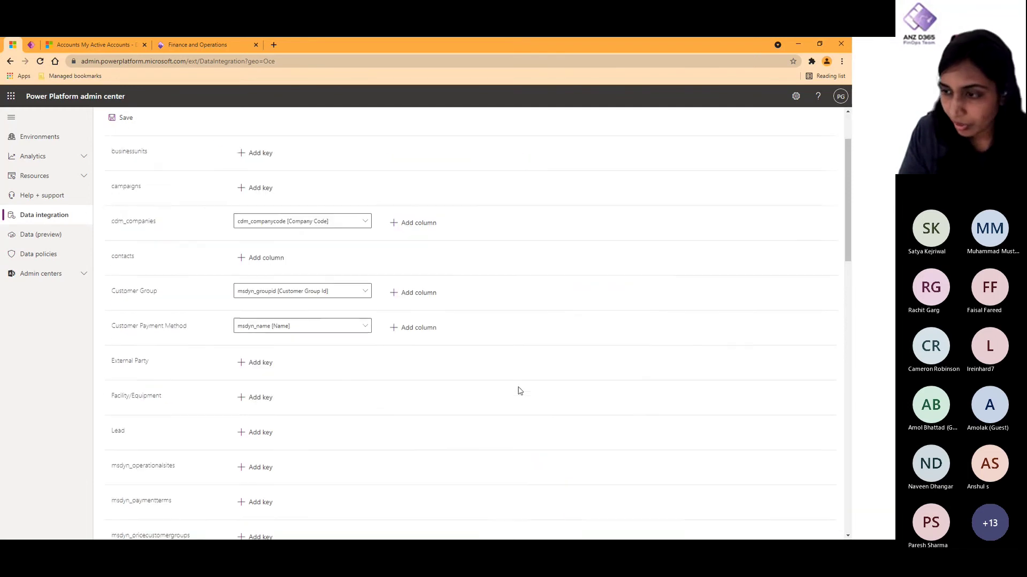
pyautogui.scroll(-3, 517, 390)
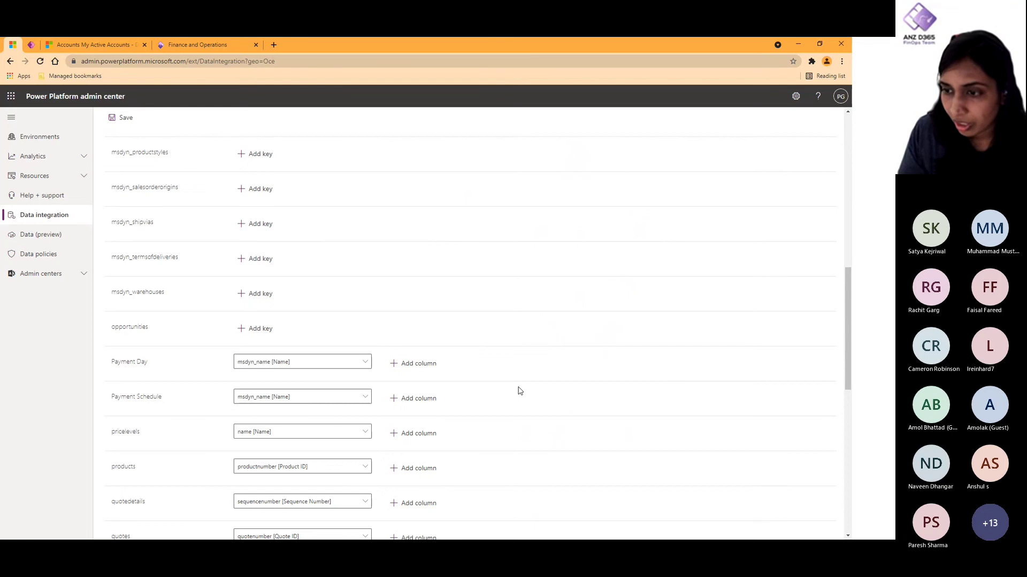
pyautogui.scroll(-6, 518, 390)
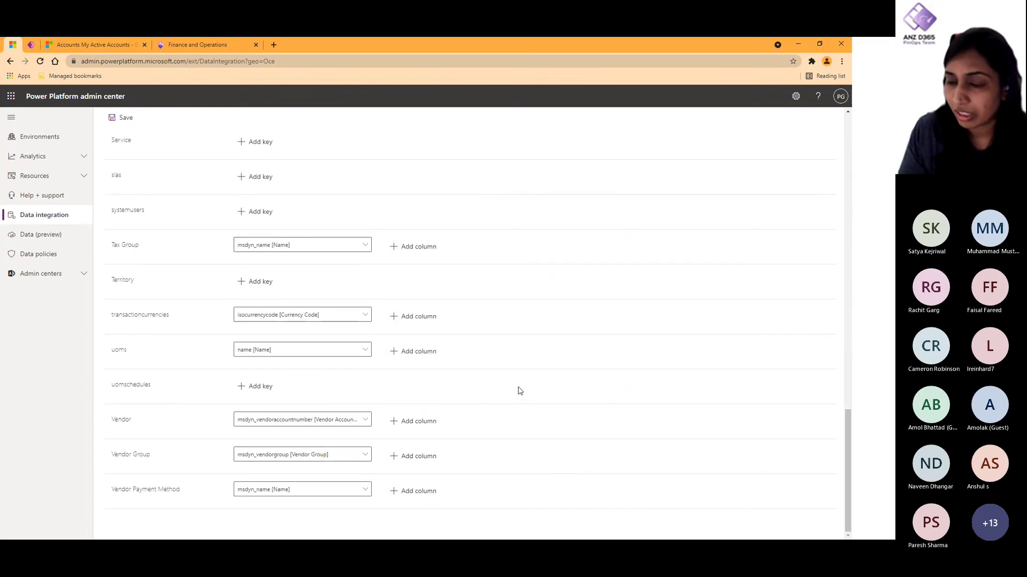
pyautogui.click(364, 421)
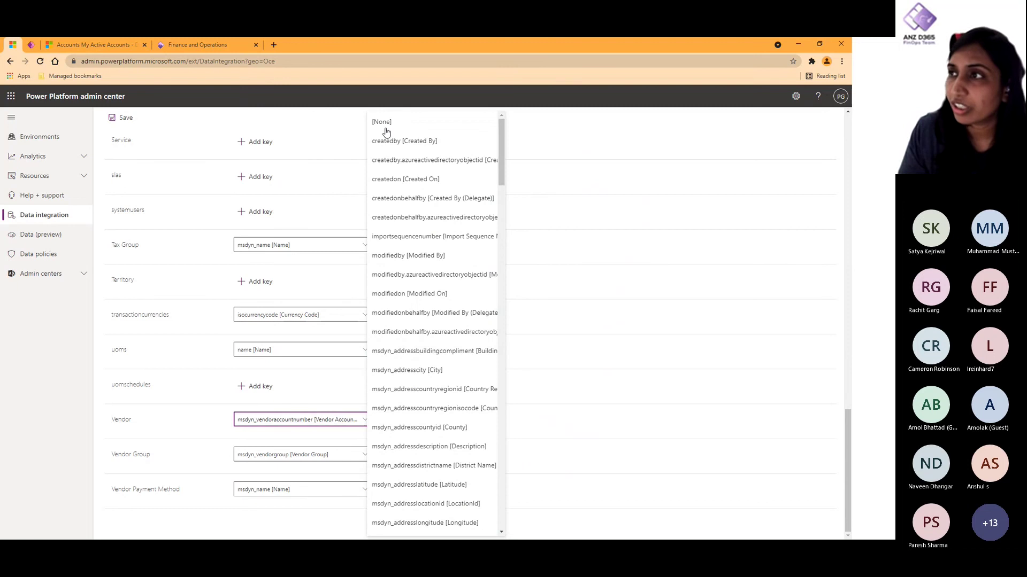
pyautogui.scroll(15, 385, 126)
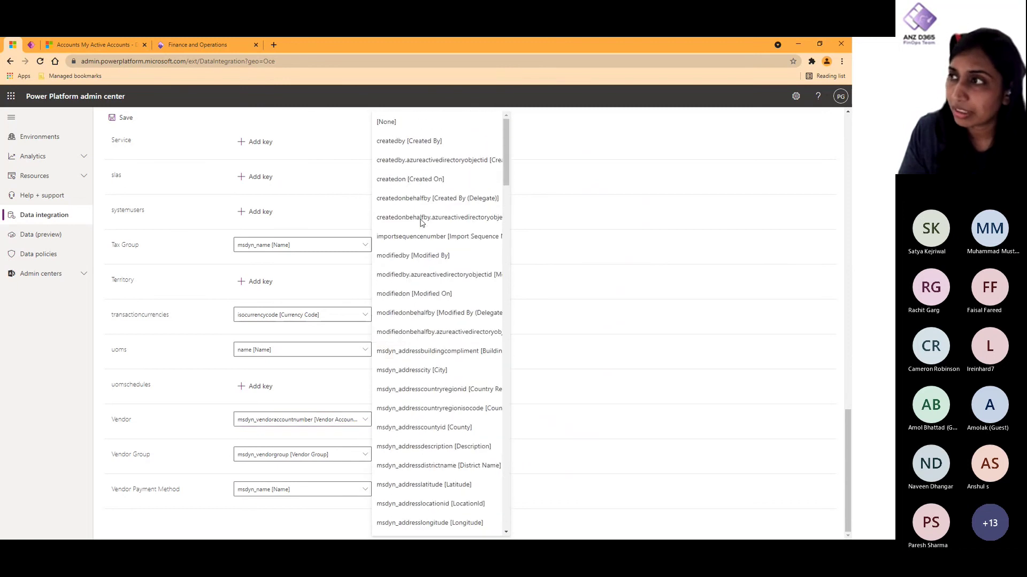
pyautogui.scroll(3, 384, 122)
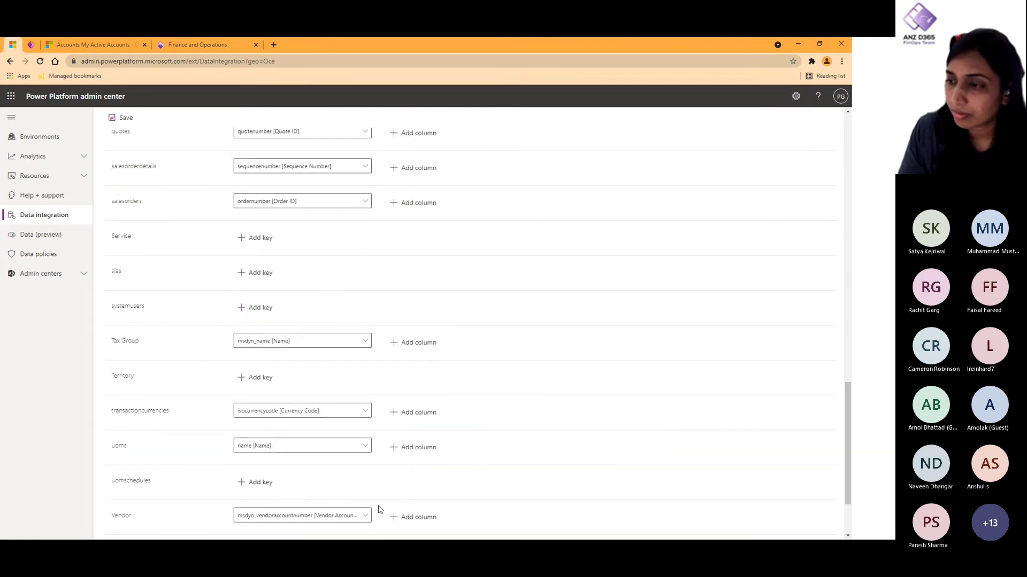
pyautogui.click(362, 517)
pyautogui.scroll(5, 384, 162)
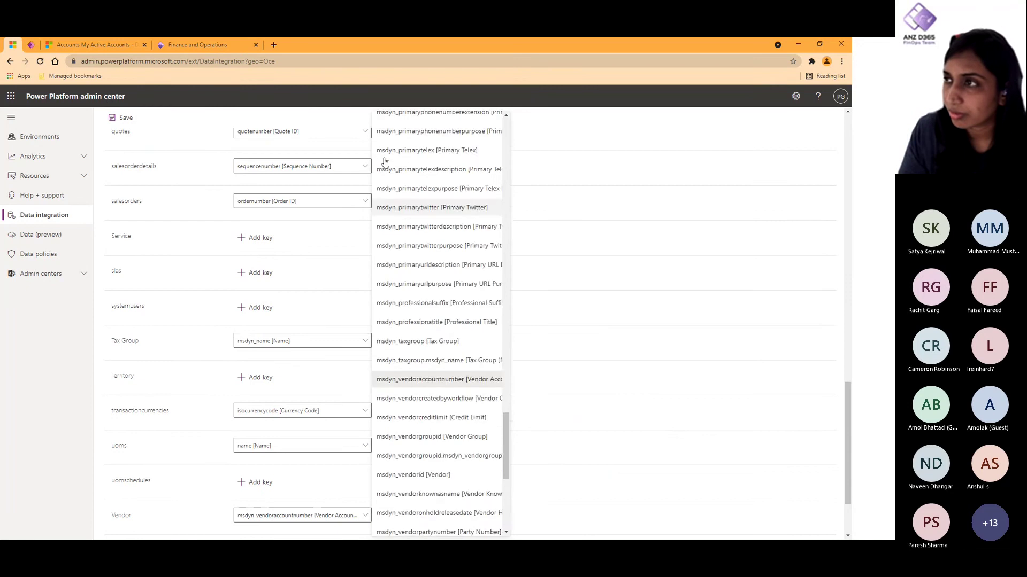
pyautogui.scroll(10, 384, 162)
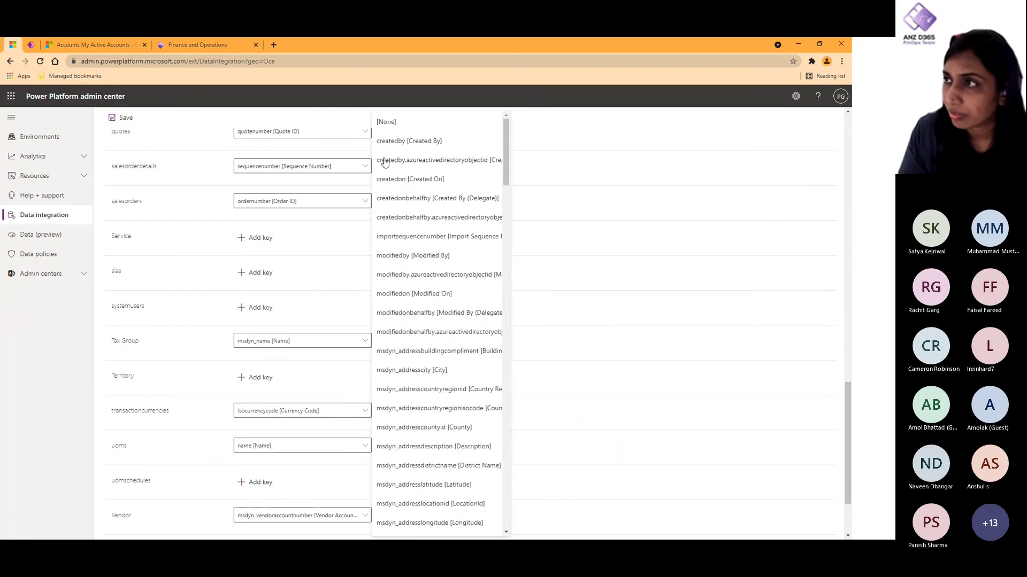
pyautogui.click(388, 125)
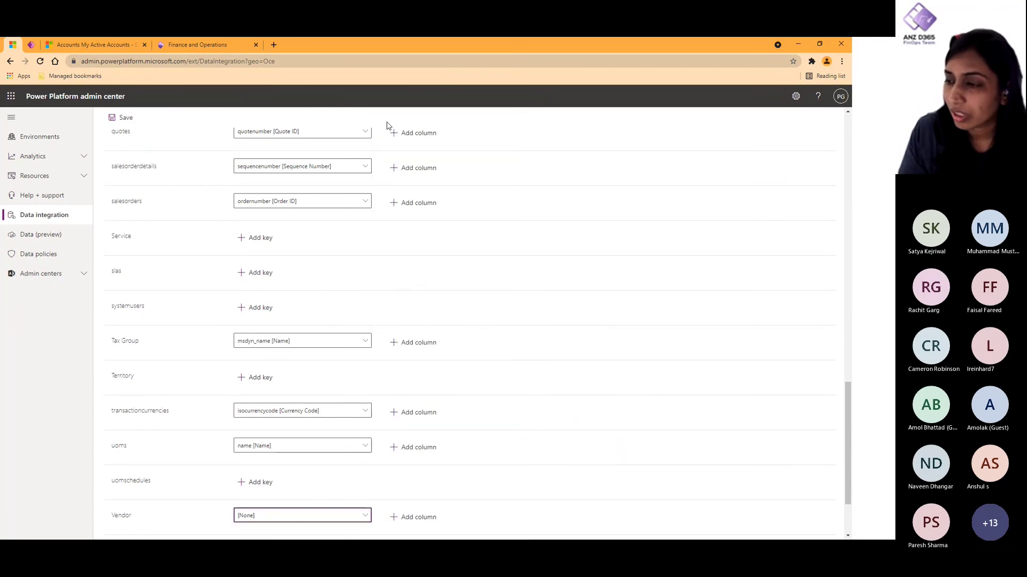
pyautogui.scroll(-2, 522, 513)
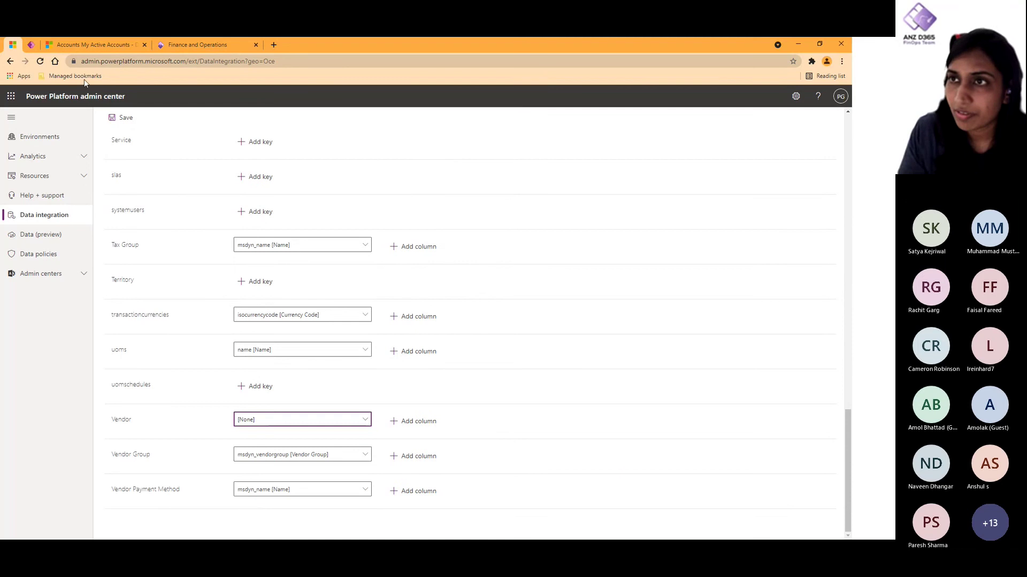
pyautogui.click(122, 117)
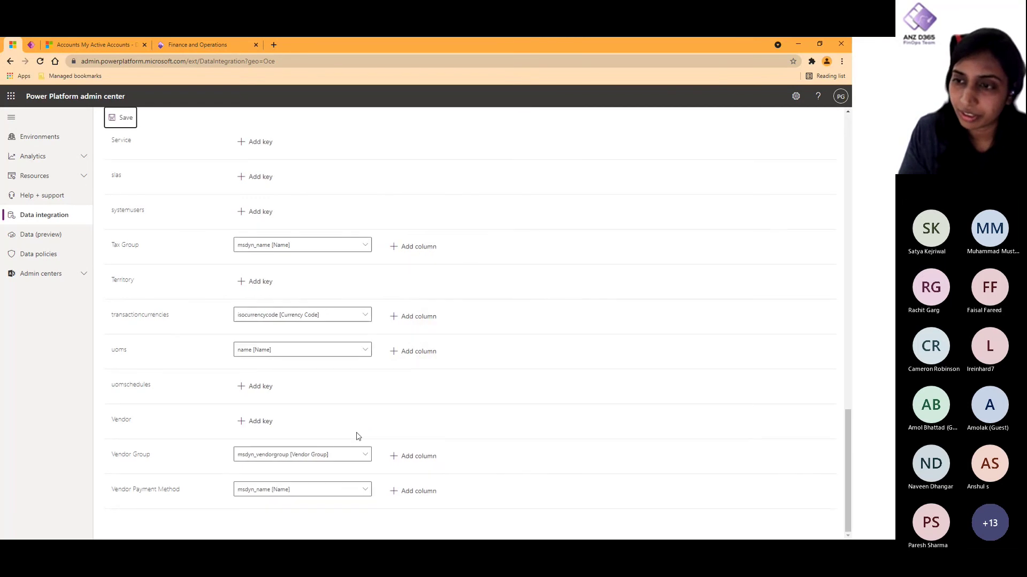
pyautogui.scroll(10, 359, 437)
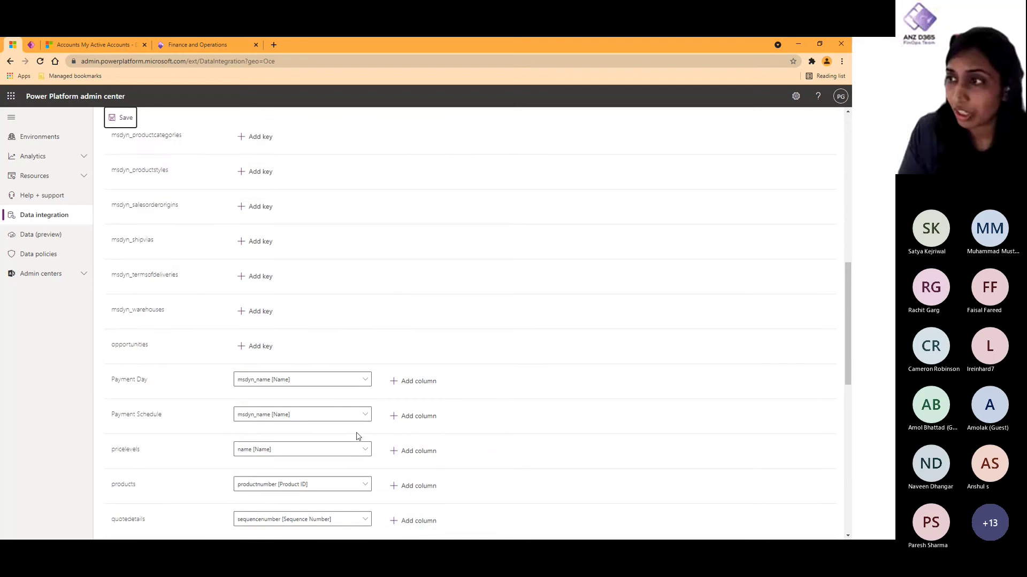
pyautogui.scroll(10, 358, 437)
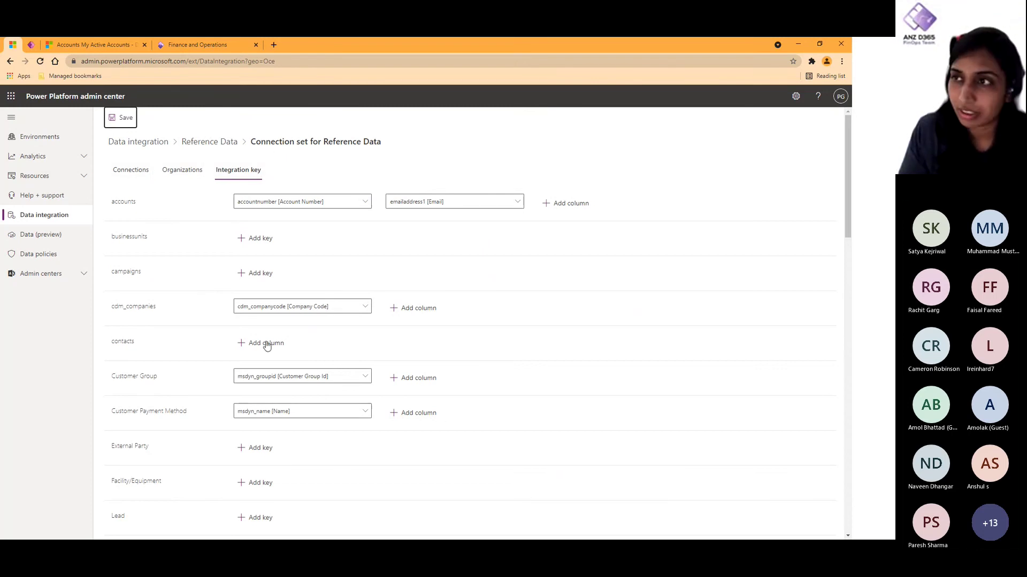
# Step: Look through the Reference Data and Transactional Data projects, then open the Master Data project
pyautogui.click(207, 148)
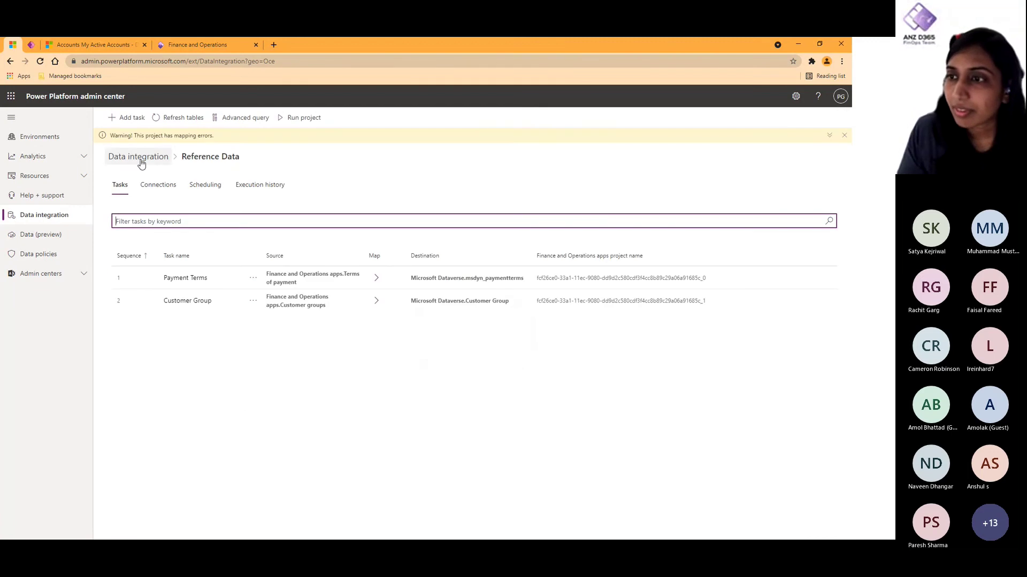
pyautogui.click(141, 157)
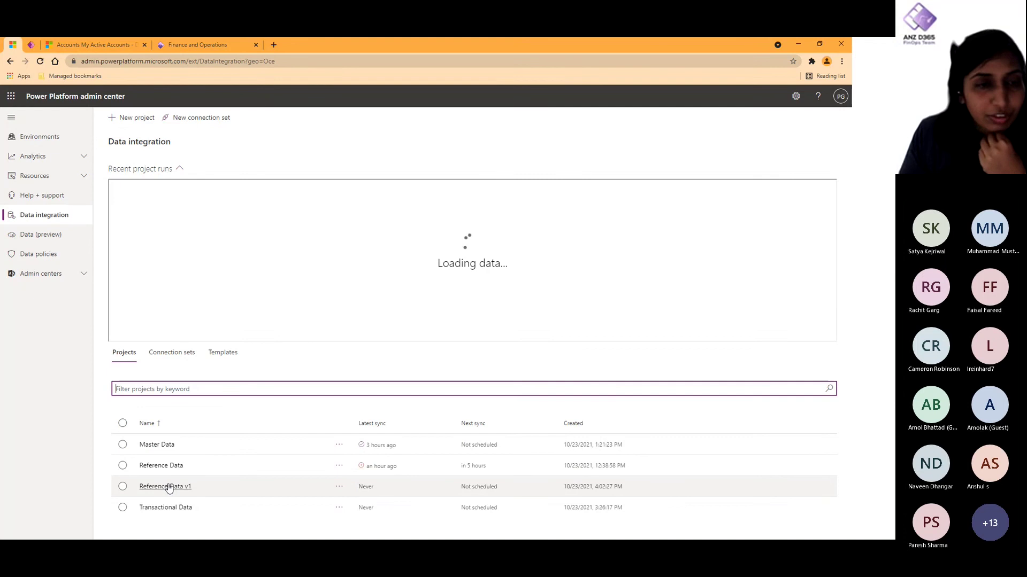
pyautogui.click(168, 467)
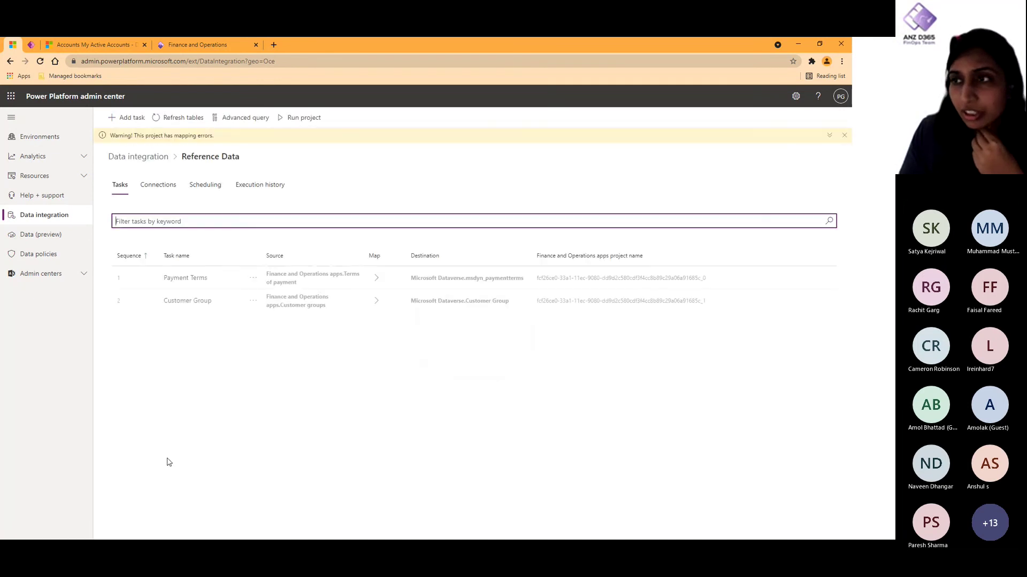
pyautogui.click(161, 156)
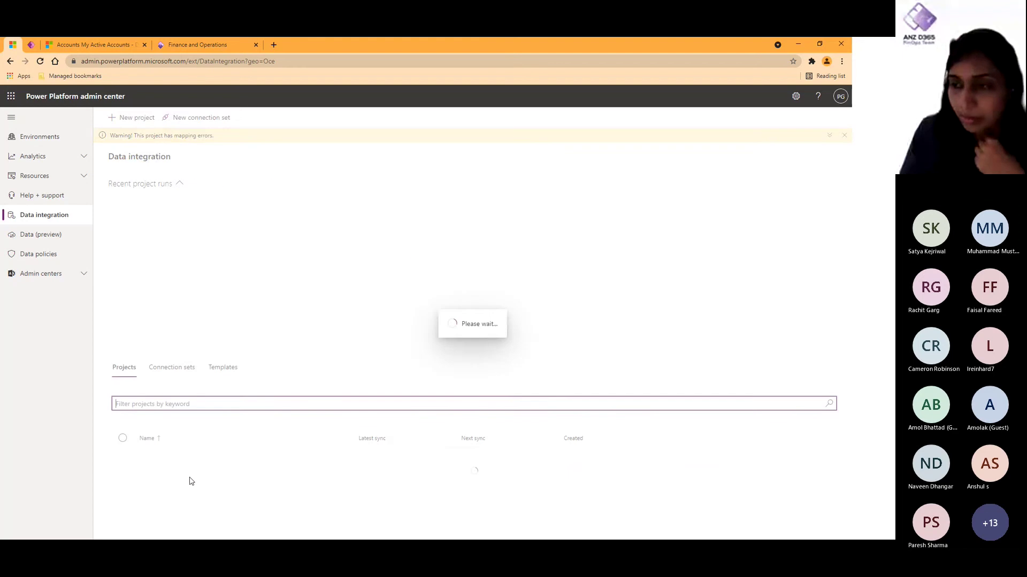
pyautogui.click(167, 523)
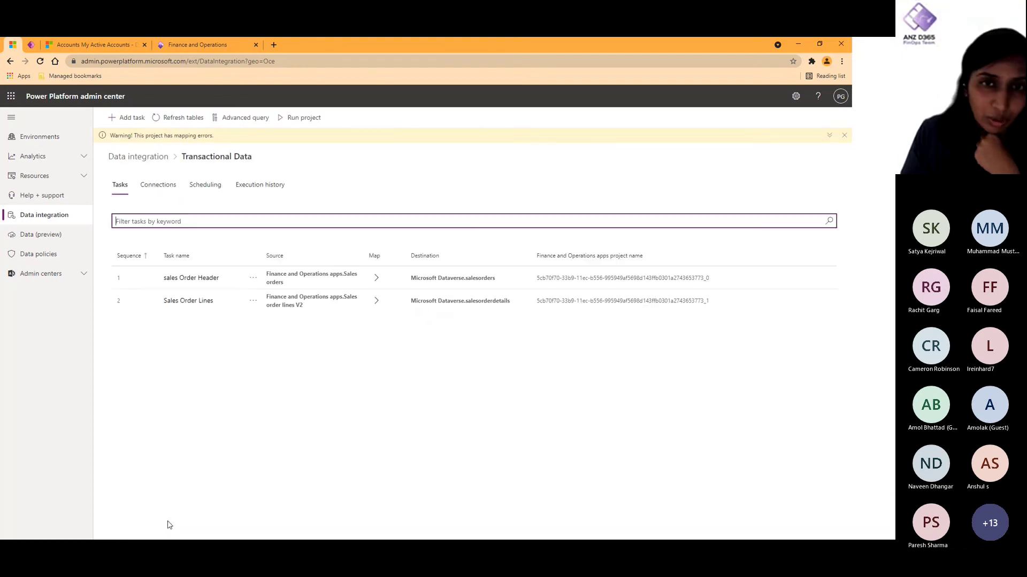
pyautogui.click(152, 156)
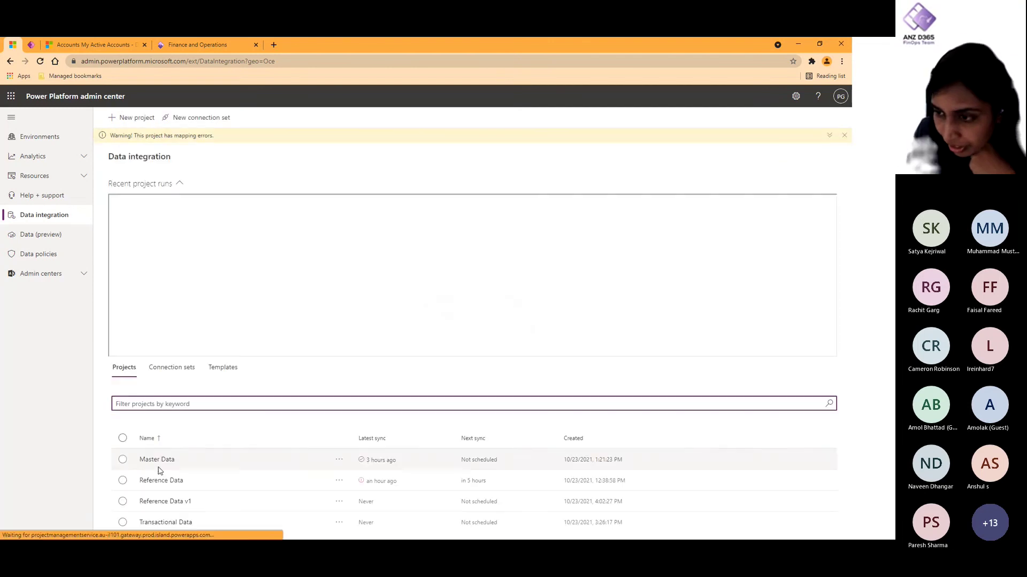
pyautogui.click(158, 463)
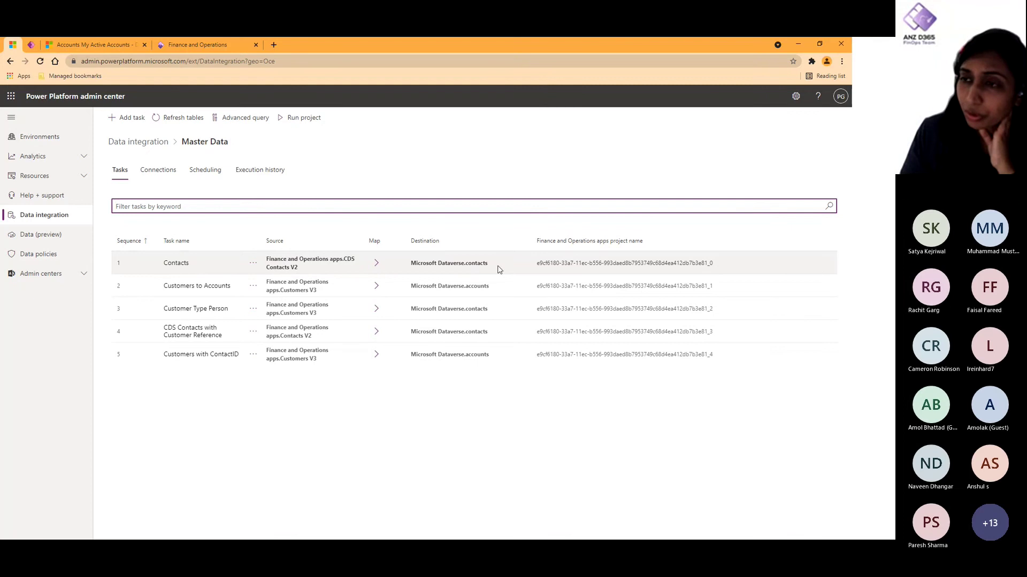
pyautogui.click(181, 265)
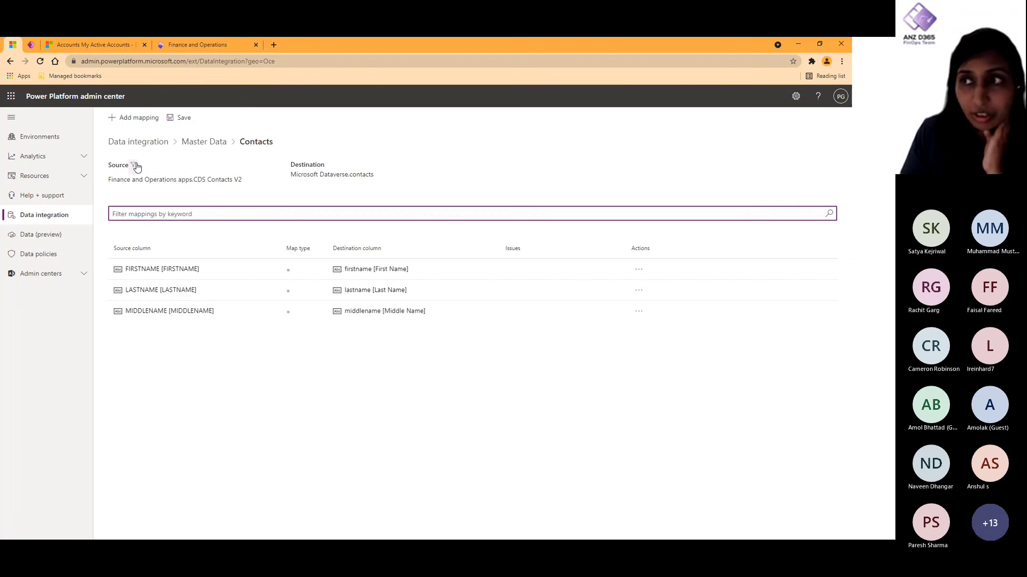
pyautogui.click(134, 166)
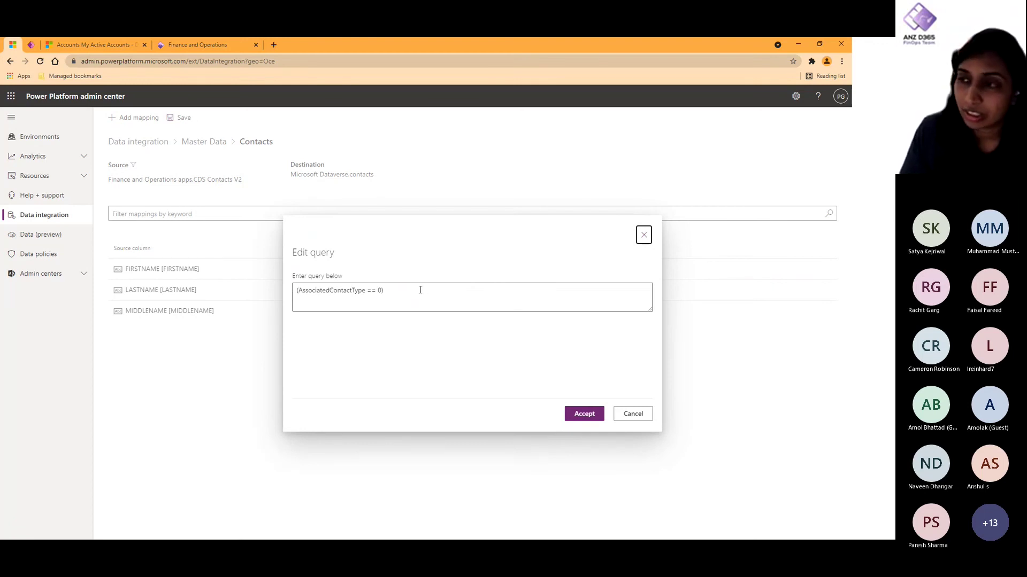
pyautogui.moveTo(413, 291); pyautogui.dragTo(294, 292)
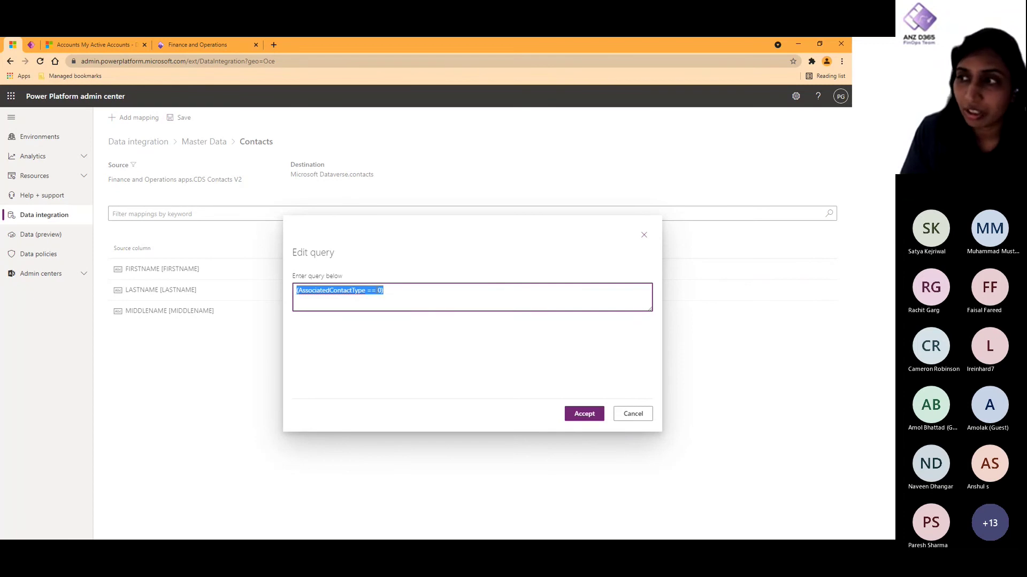
pyautogui.click(377, 290)
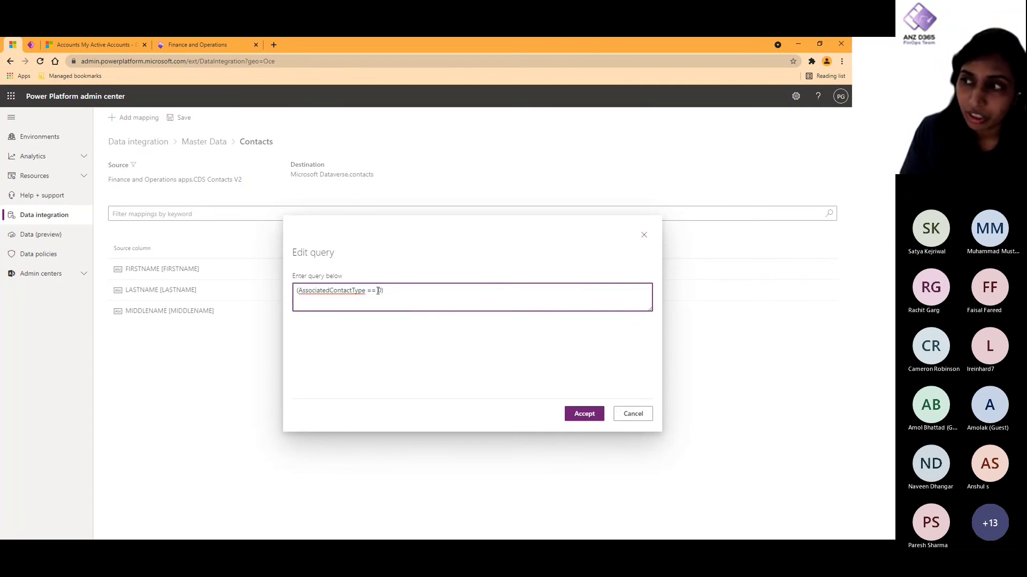
pyautogui.click(634, 415)
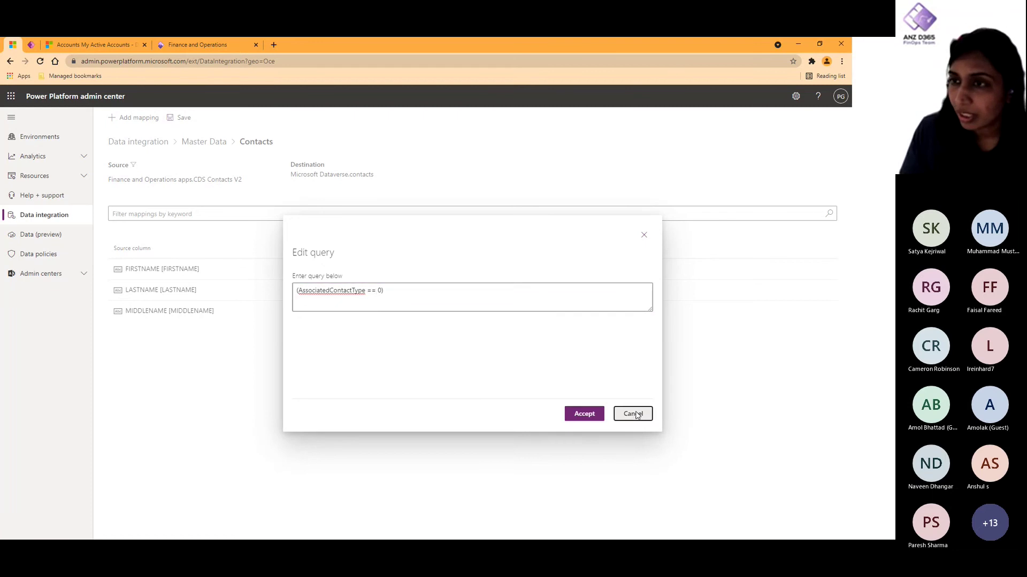
pyautogui.click(215, 143)
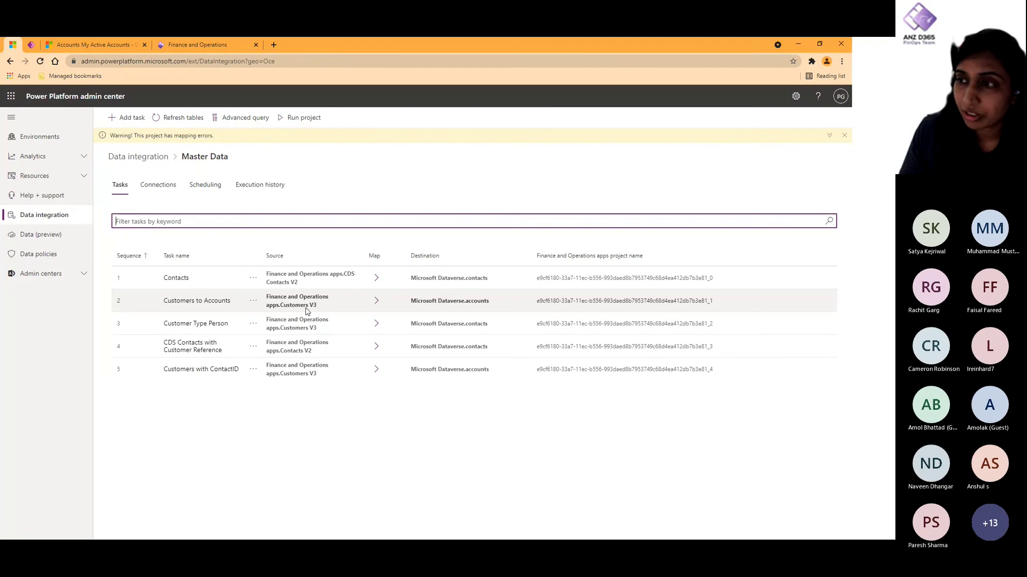
# Step: In Customers to Accounts, review the source query, delete the empty [None] mapping row, and save
pyautogui.click(184, 300)
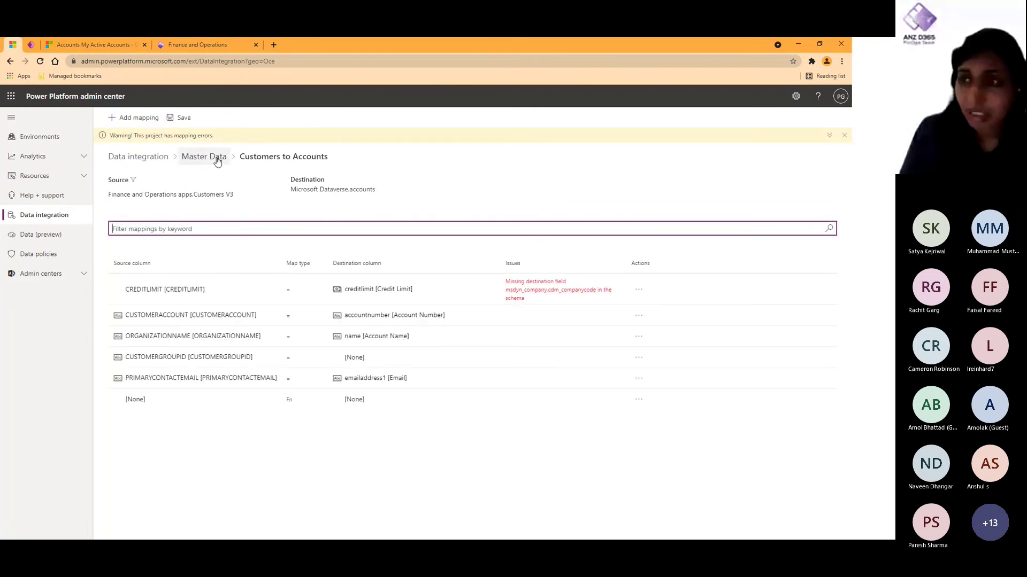
pyautogui.click(134, 181)
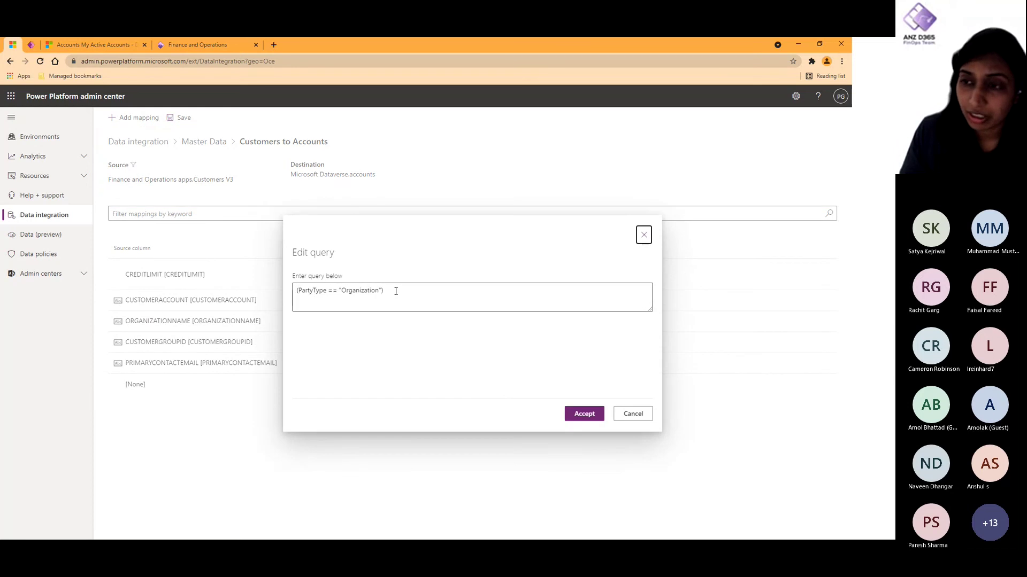
pyautogui.click(633, 415)
pyautogui.click(638, 384)
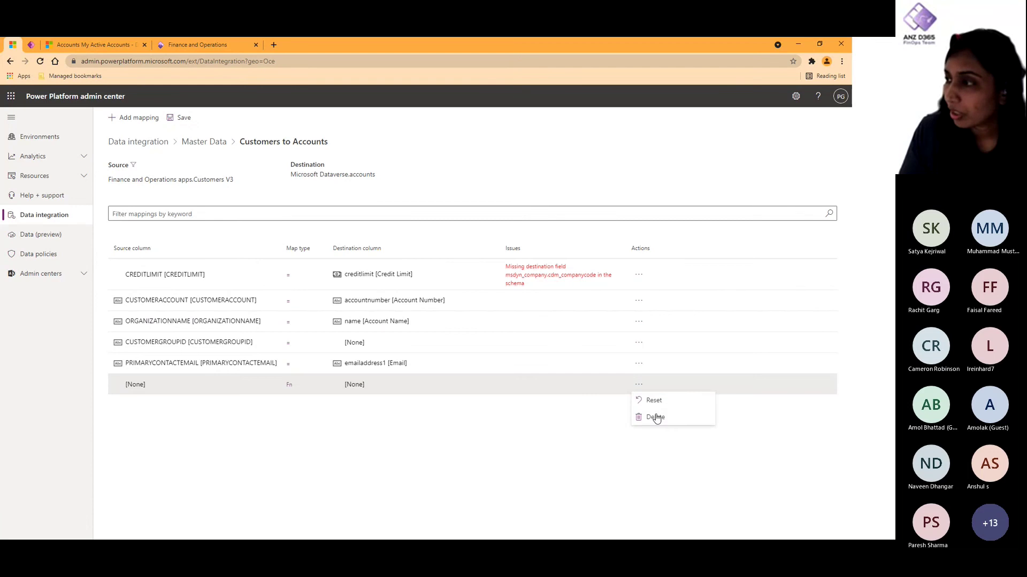
pyautogui.click(654, 416)
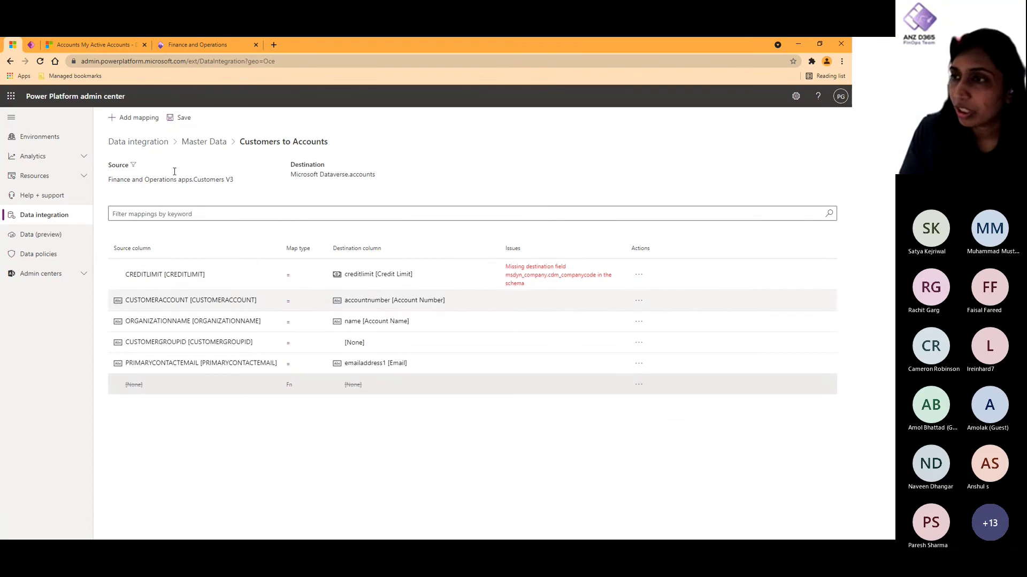
pyautogui.click(177, 119)
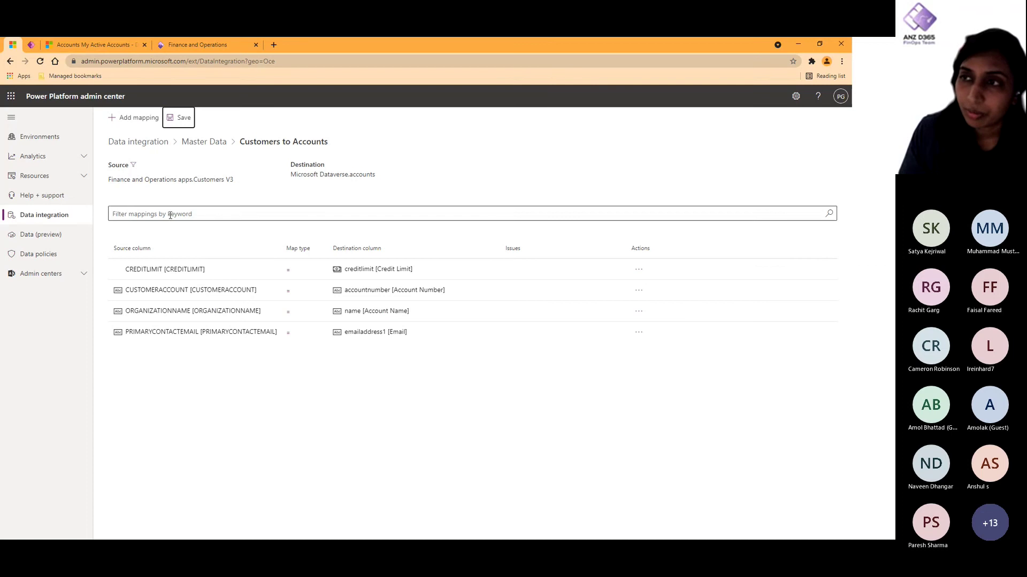
pyautogui.moveTo(239, 183); pyautogui.dragTo(143, 184)
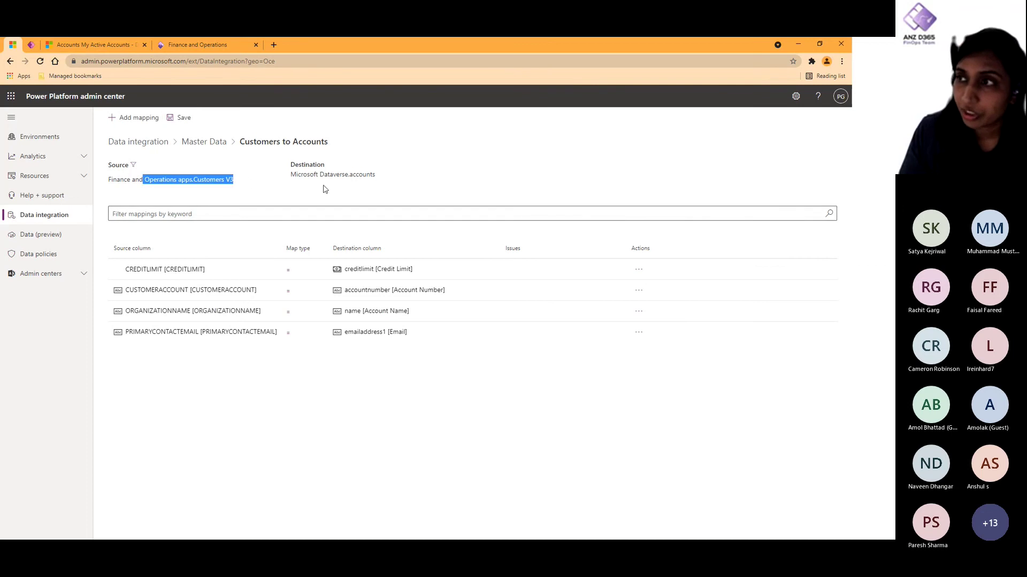
pyautogui.moveTo(385, 178); pyautogui.dragTo(343, 177)
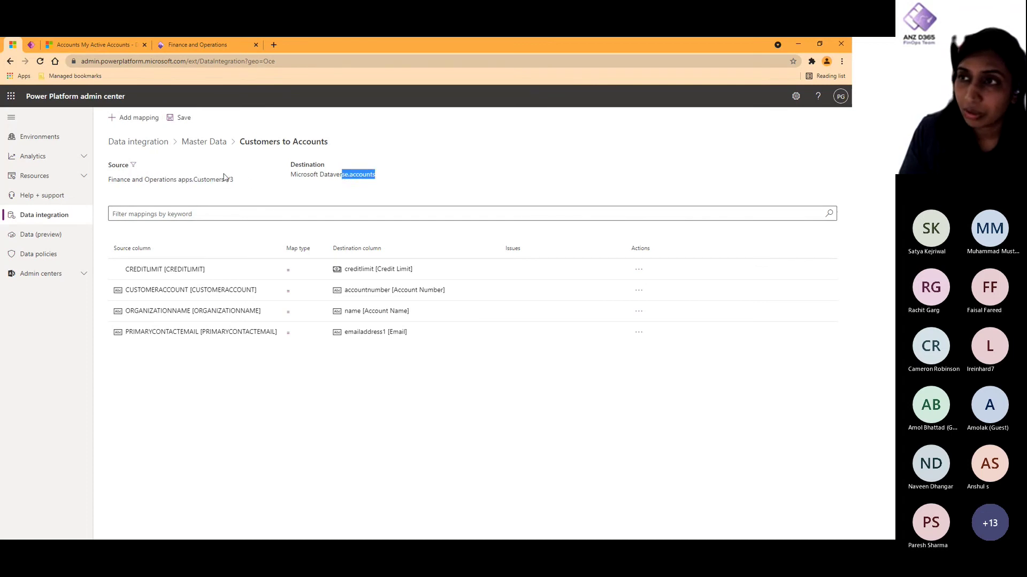
pyautogui.click(204, 143)
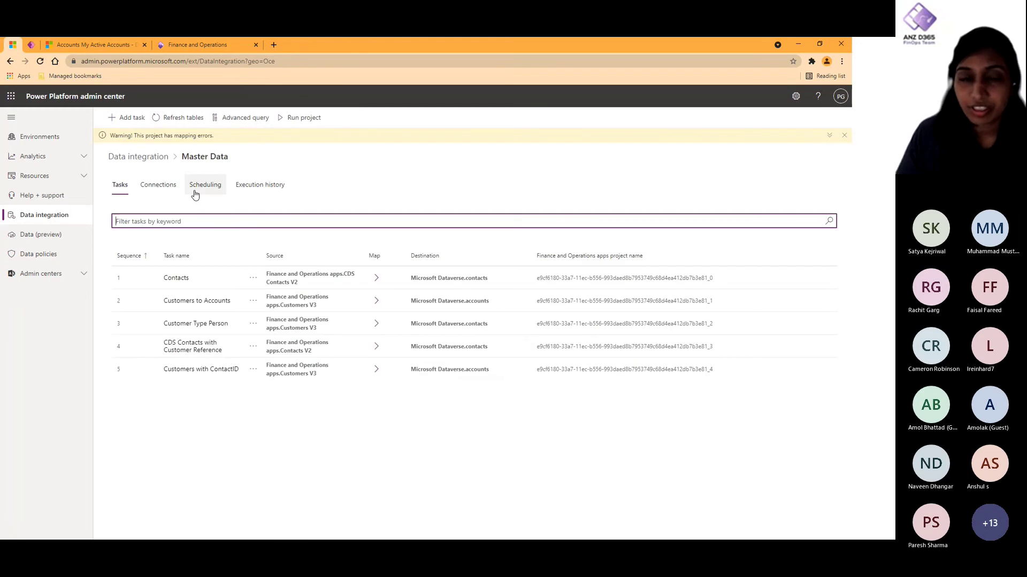
# Step: In Customer Type Person, review the Person filter query, delete the [None] mapping row, and save
pyautogui.click(207, 324)
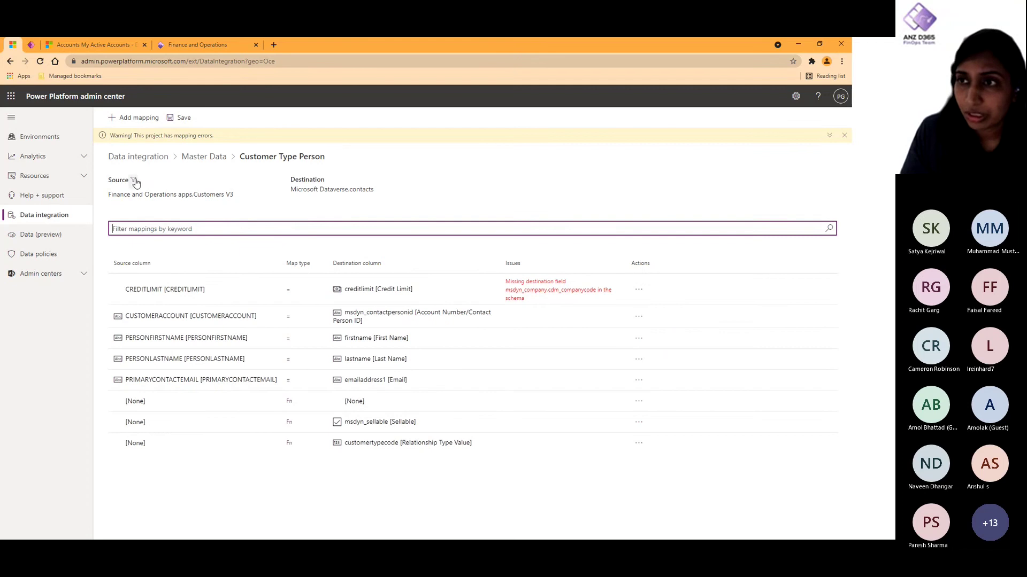
pyautogui.click(133, 180)
pyautogui.moveTo(379, 290); pyautogui.dragTo(292, 299)
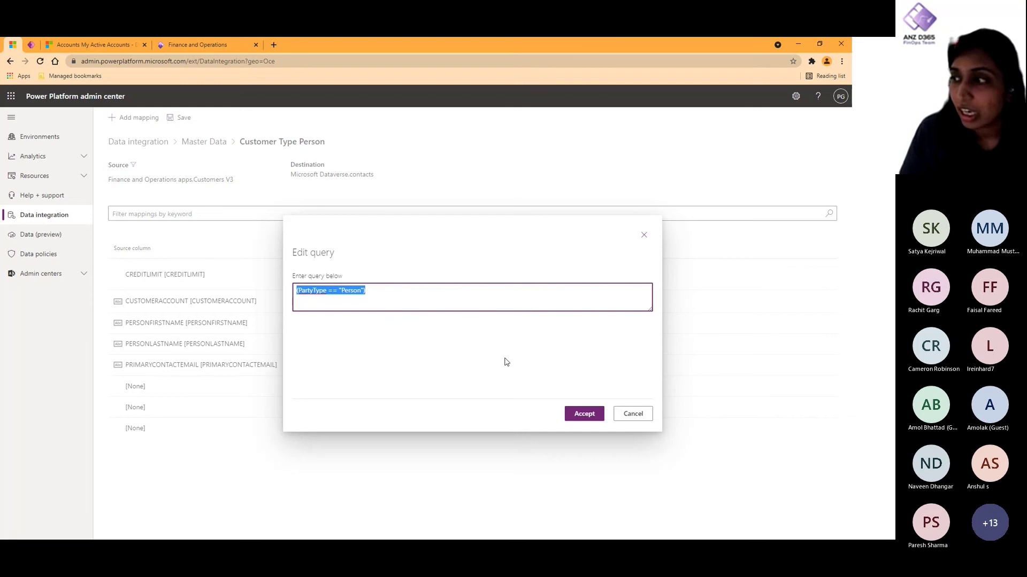
pyautogui.click(634, 414)
pyautogui.doubleClick(357, 171)
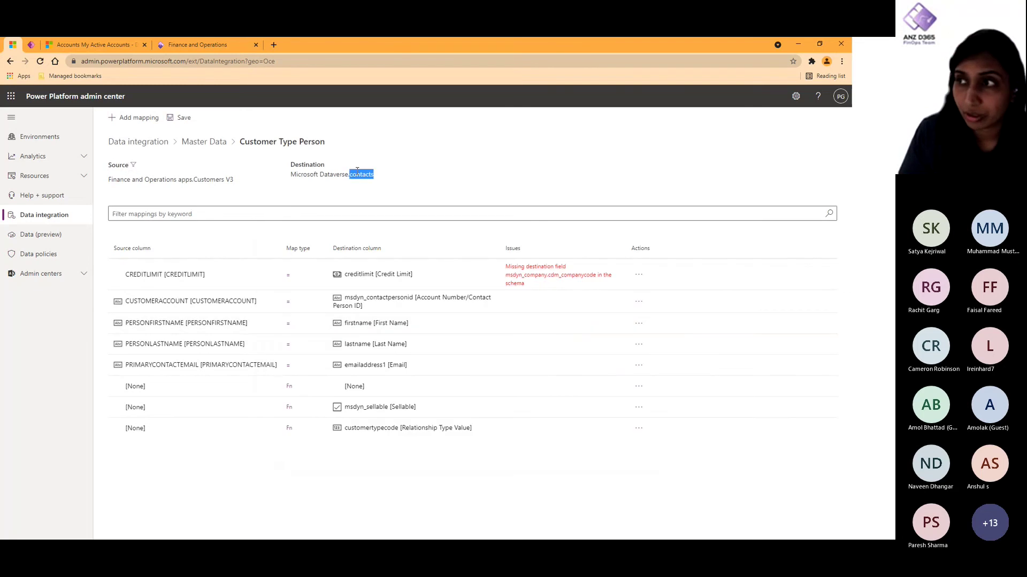
pyautogui.click(637, 387)
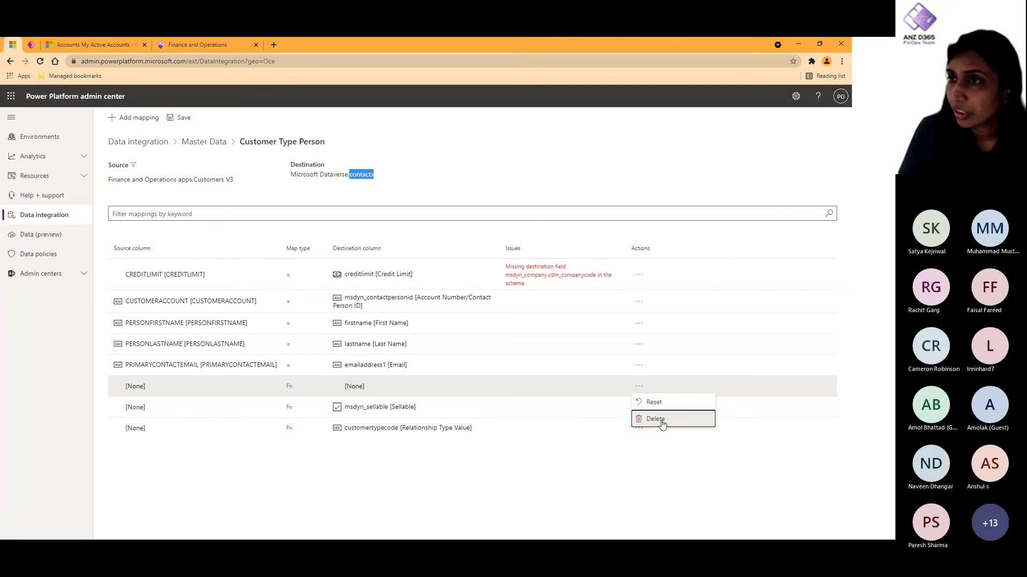
pyautogui.click(651, 422)
pyautogui.click(184, 119)
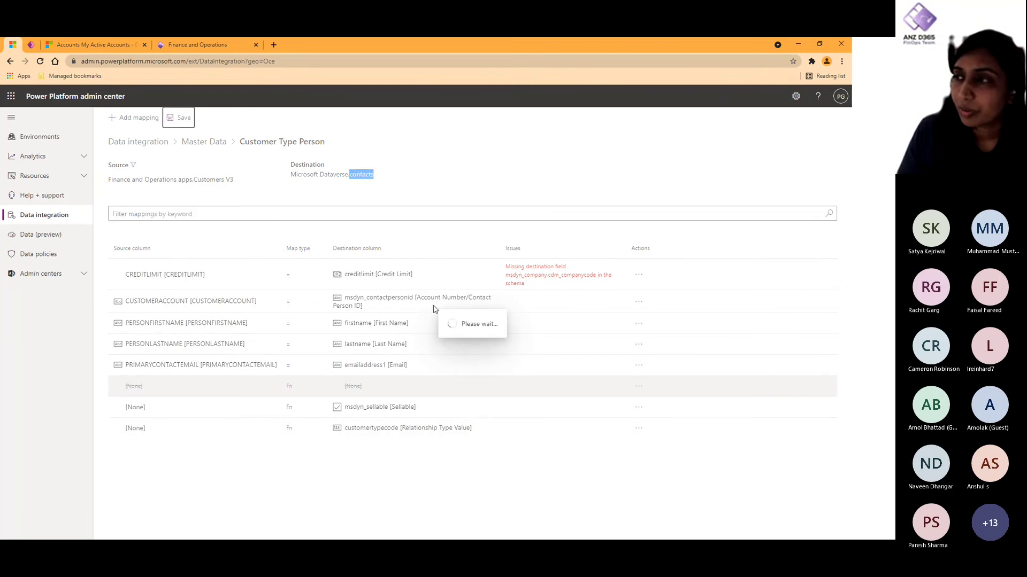
pyautogui.click(206, 143)
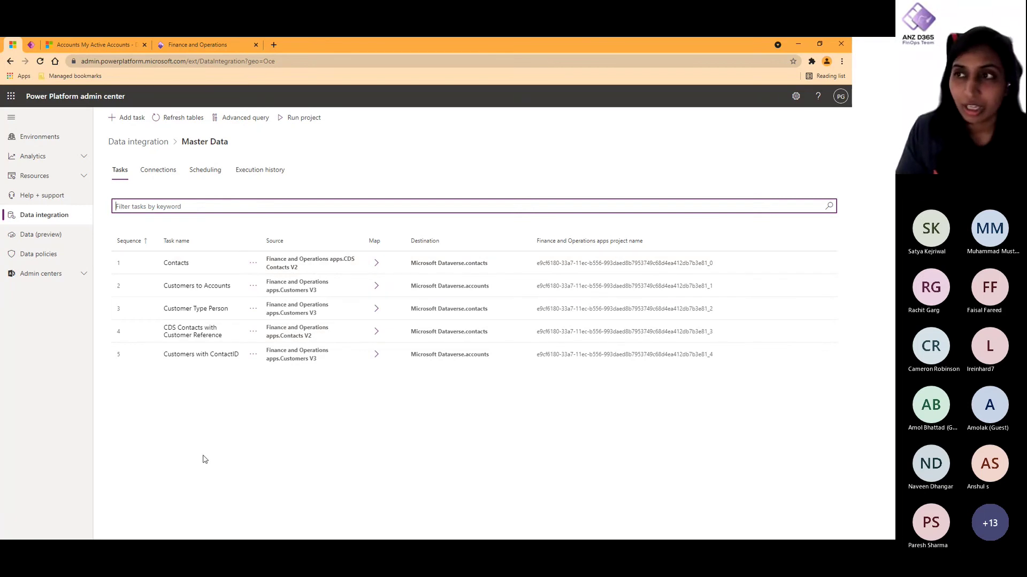
# Step: Check Master Data's Scheduling and Tasks pages, then return to the Data integration projects list
pyautogui.click(203, 171)
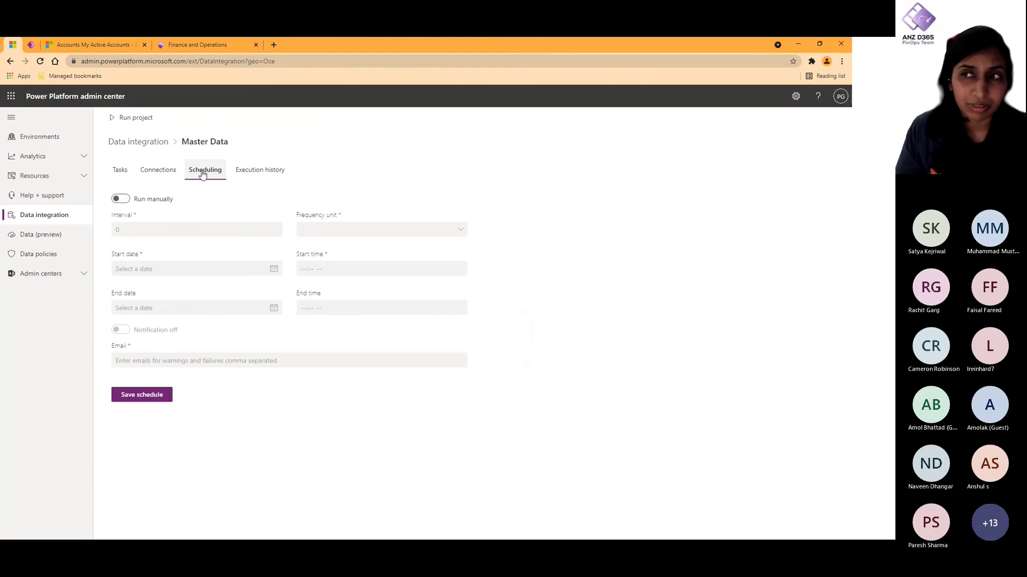
pyautogui.click(130, 170)
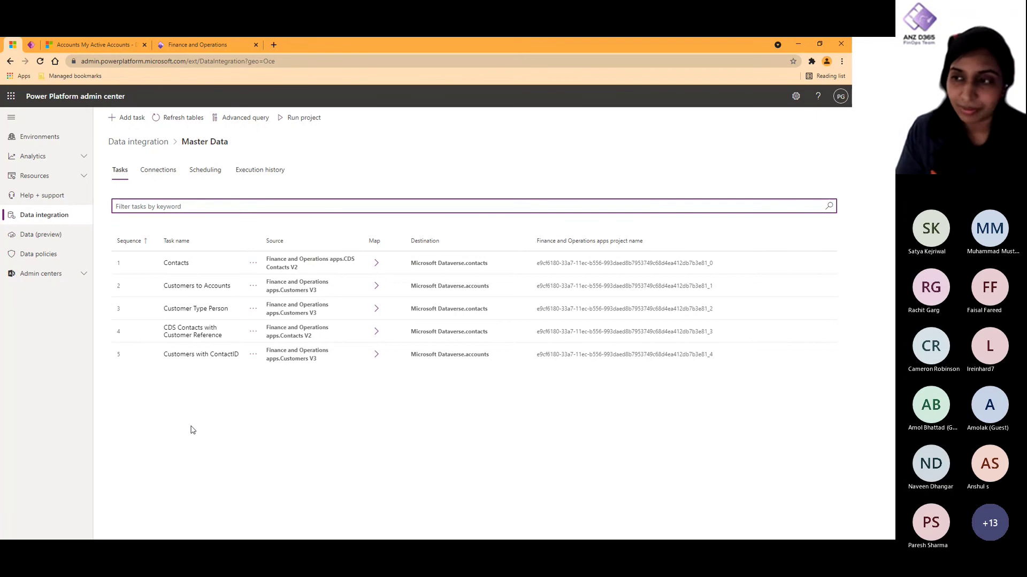
pyautogui.click(144, 143)
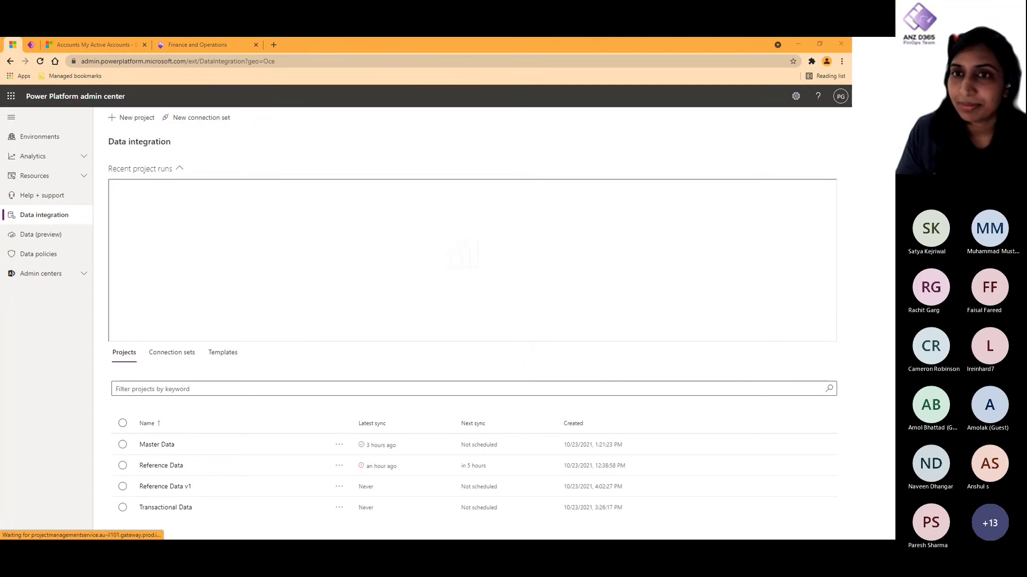
# Step: Switch to the PowerPoint slideshow and advance to the Possibilities & Limitations slide
pyautogui.hotkey('alt', 'Tab')
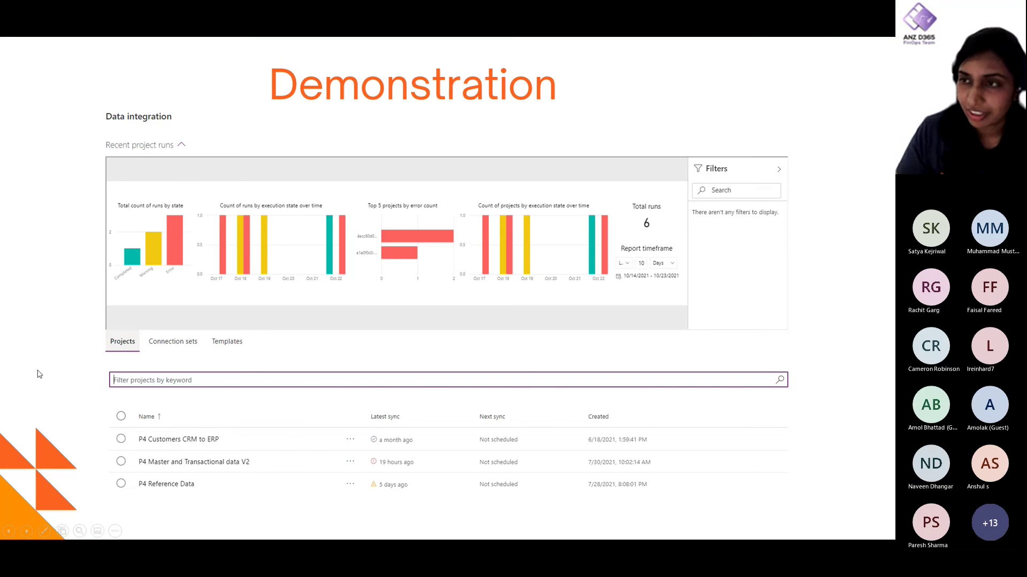
pyautogui.press('Right')
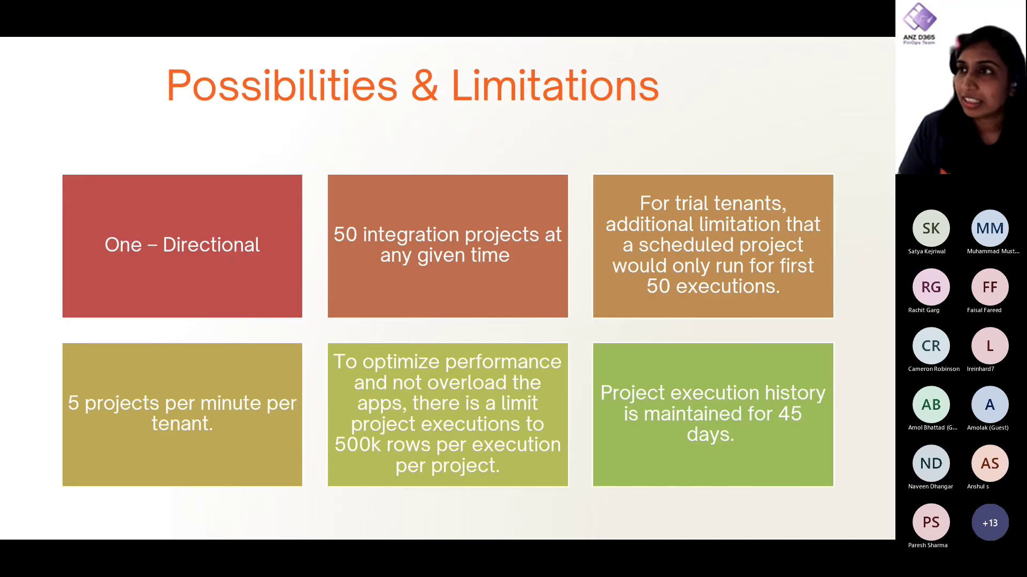
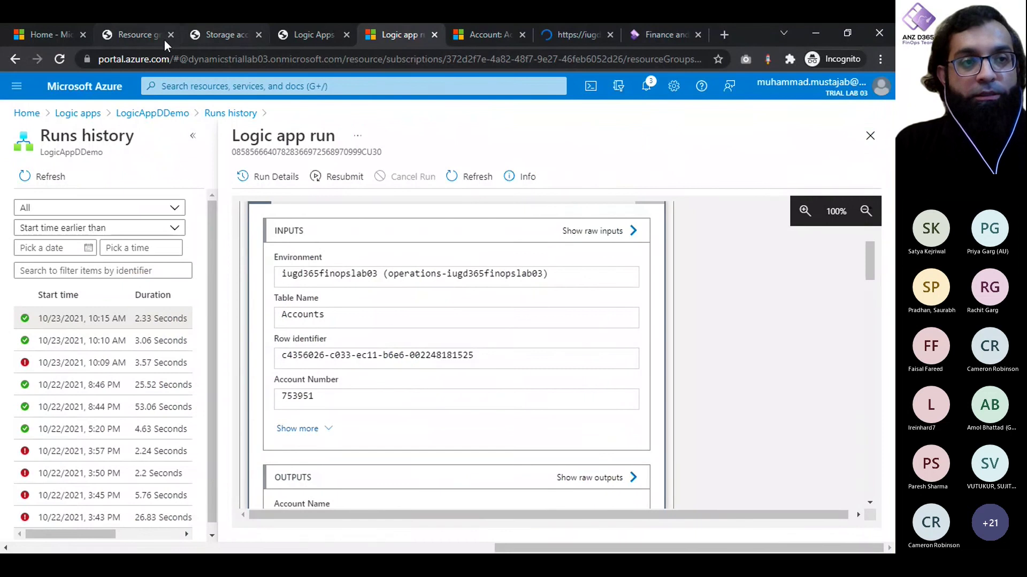
# Step: From Azure Home, close the old Resource groups tab and reopen the Resource groups list of three groups
pyautogui.click(128, 38)
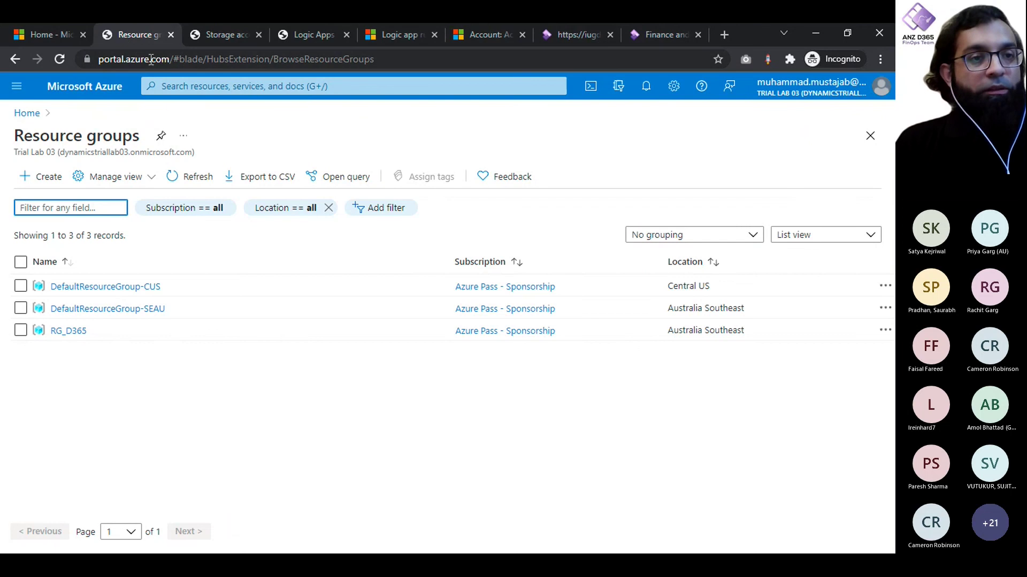
pyautogui.moveTo(172, 60); pyautogui.dragTo(194, 108)
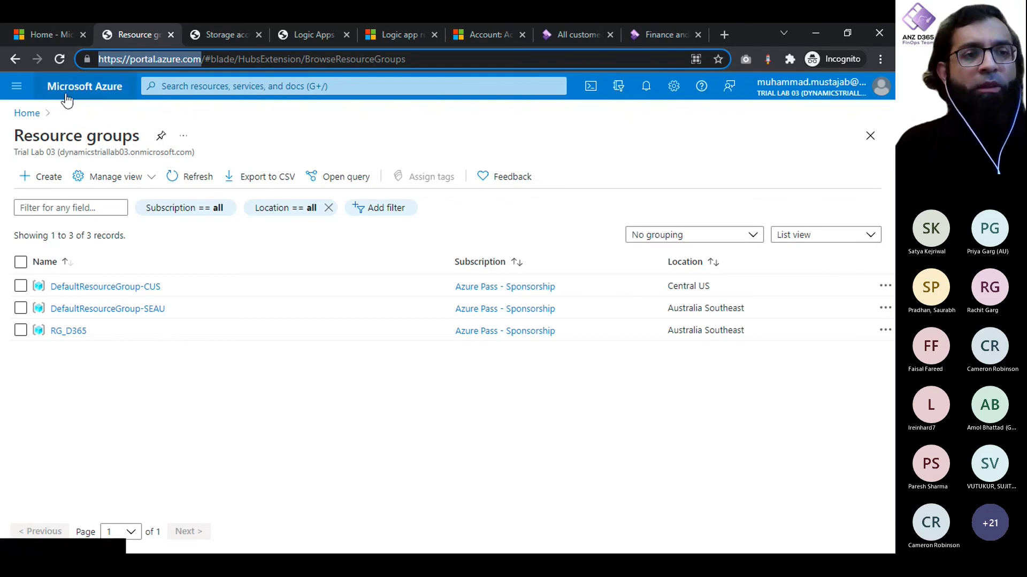
pyautogui.click(42, 31)
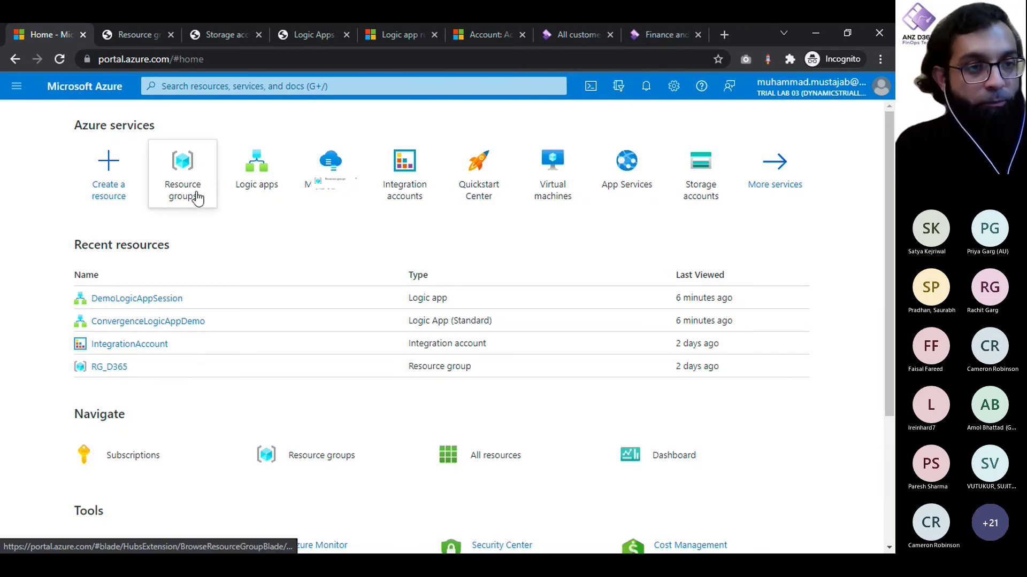
pyautogui.moveTo(198, 198)
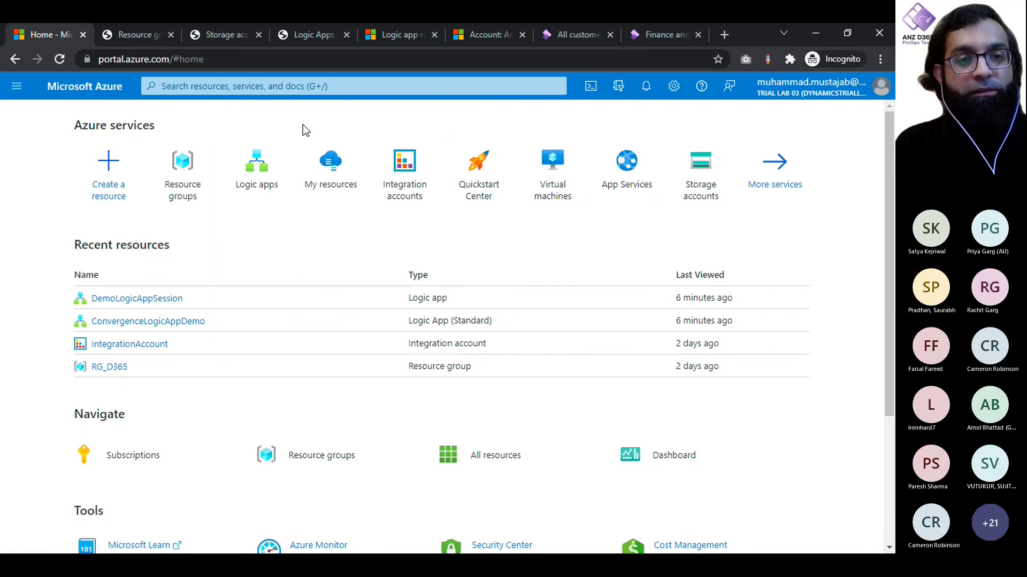
pyautogui.click(171, 35)
pyautogui.click(183, 178)
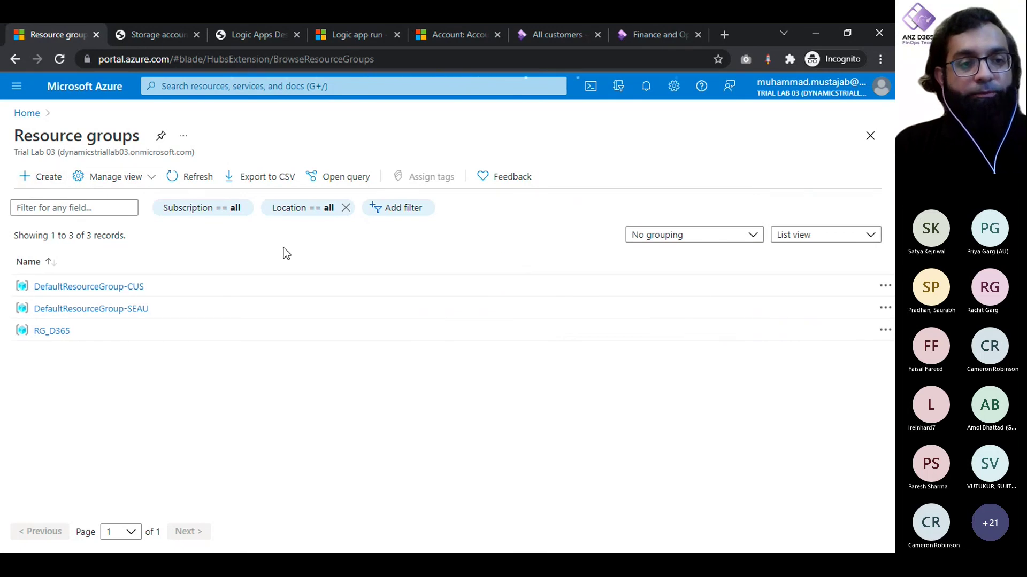
# Step: Start a new resource group and name it LogicAppProd
pyautogui.click(34, 178)
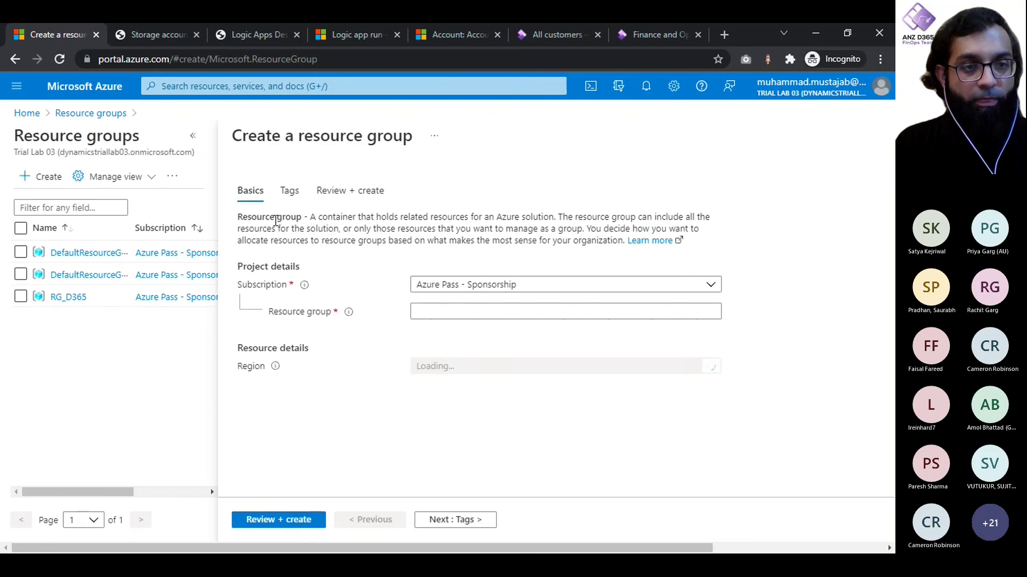
pyautogui.click(508, 290)
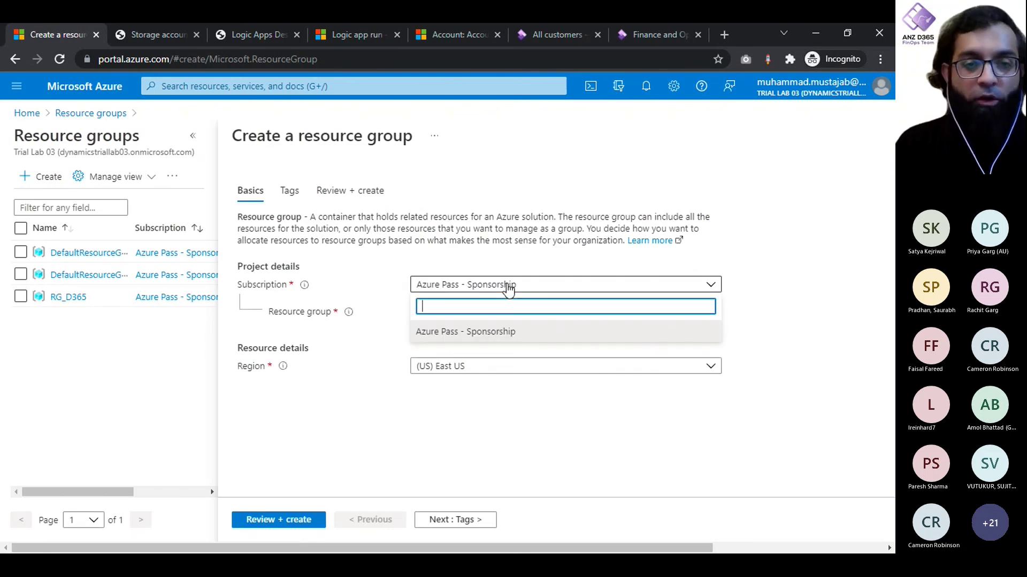
pyautogui.click(772, 277)
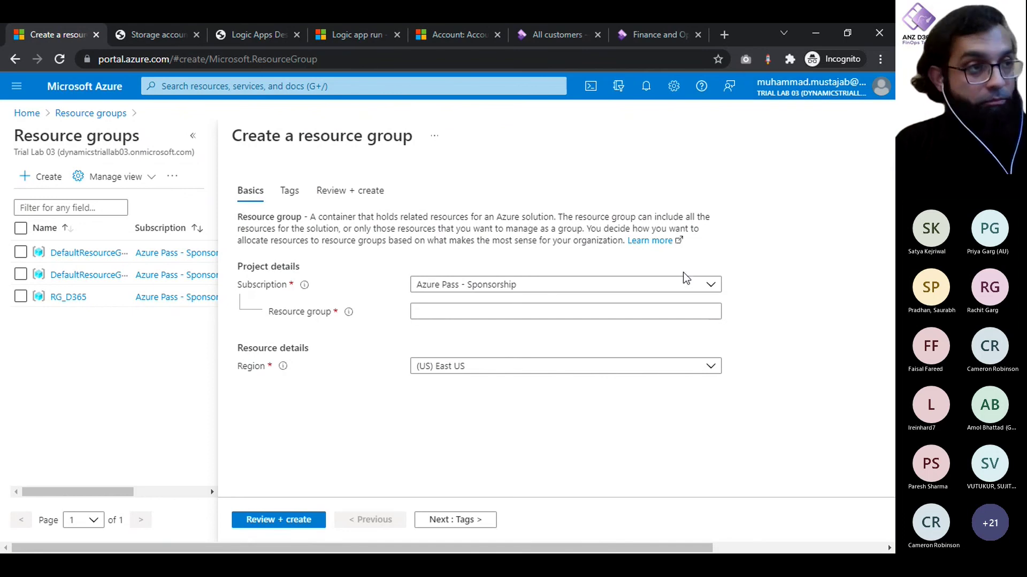
pyautogui.click(697, 318)
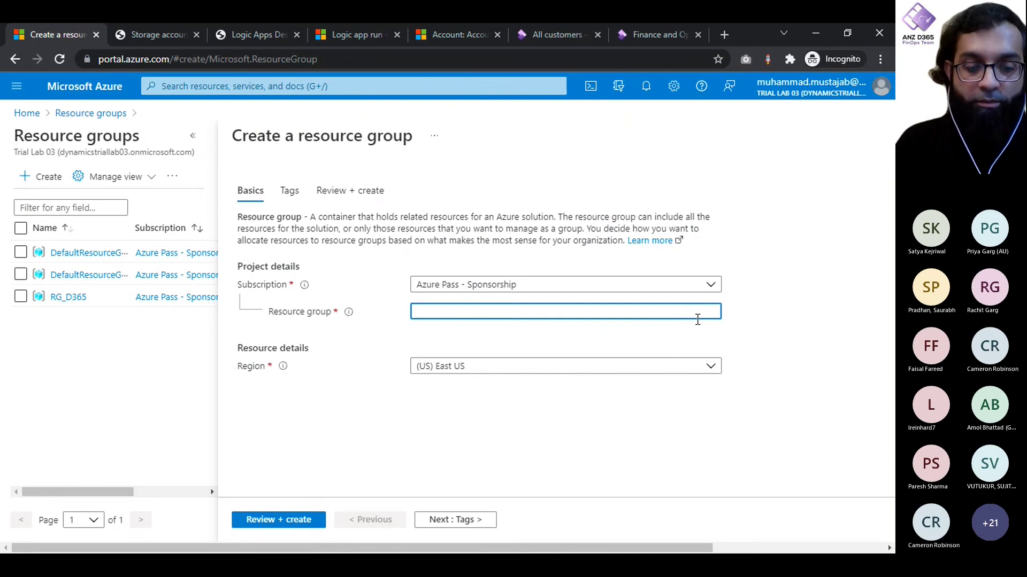
pyautogui.write('Logic')
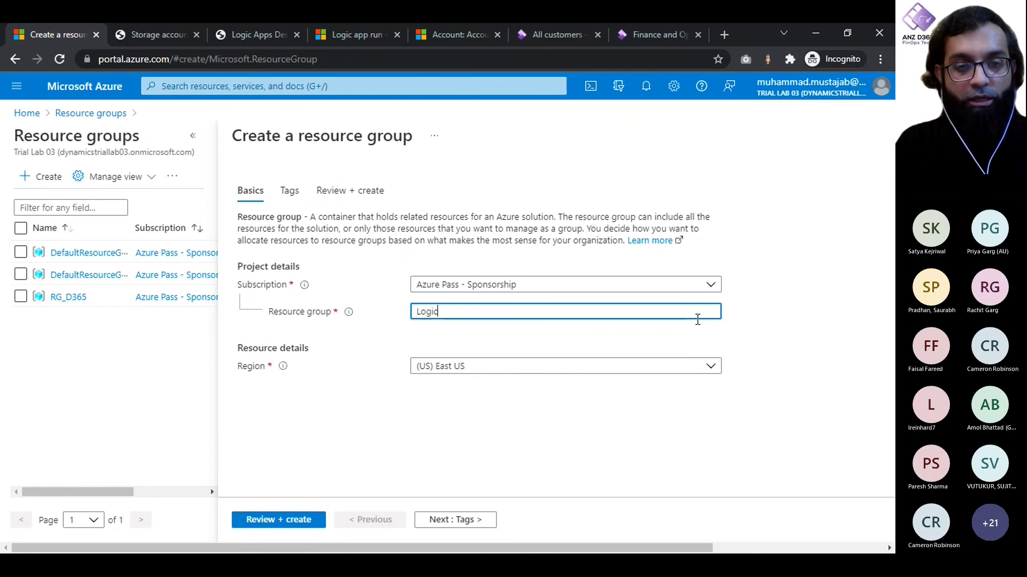
pyautogui.write(' App Groupo')
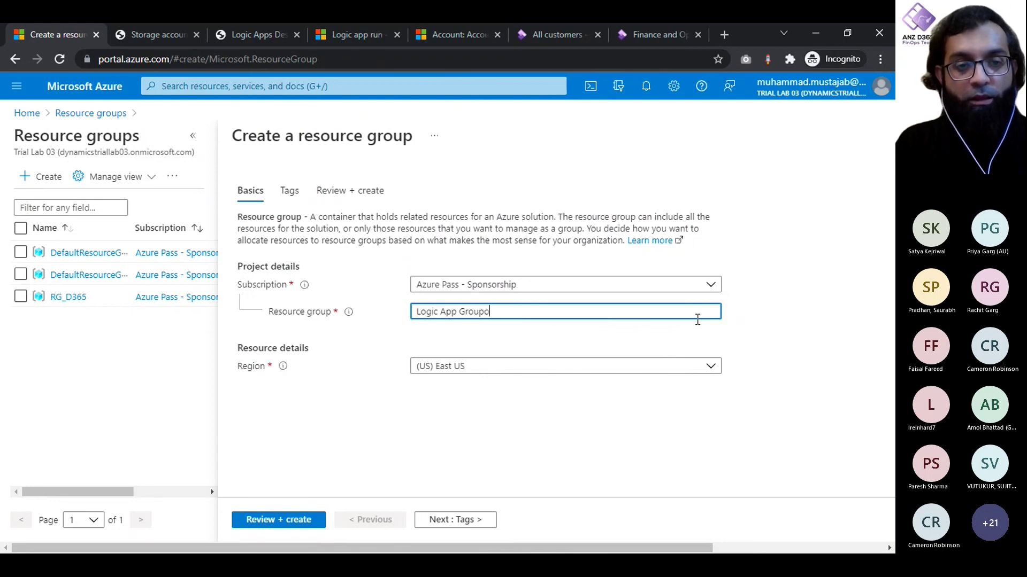
pyautogui.press('BackSpace')
pyautogui.write('ing')
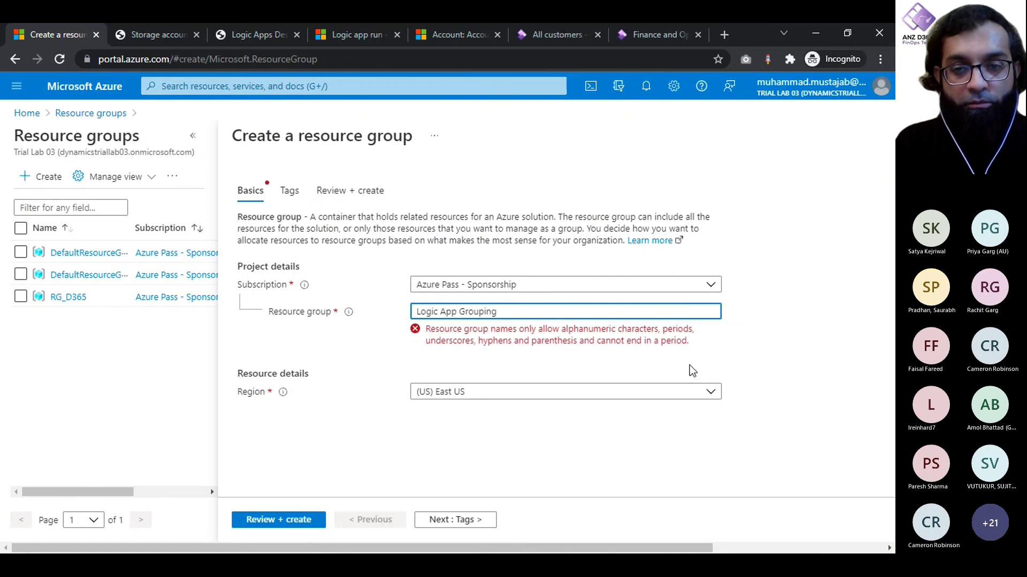
pyautogui.tripleClick(502, 310)
pyautogui.click(503, 310)
pyautogui.hotkey('ctrl', 'Left')
pyautogui.press('BackSpace')
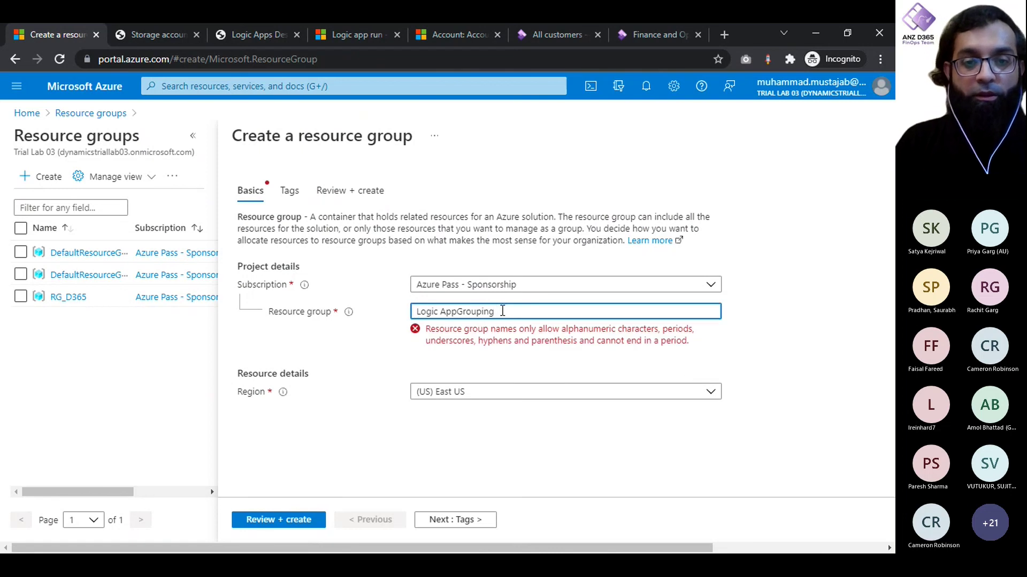
pyautogui.doubleClick(502, 311)
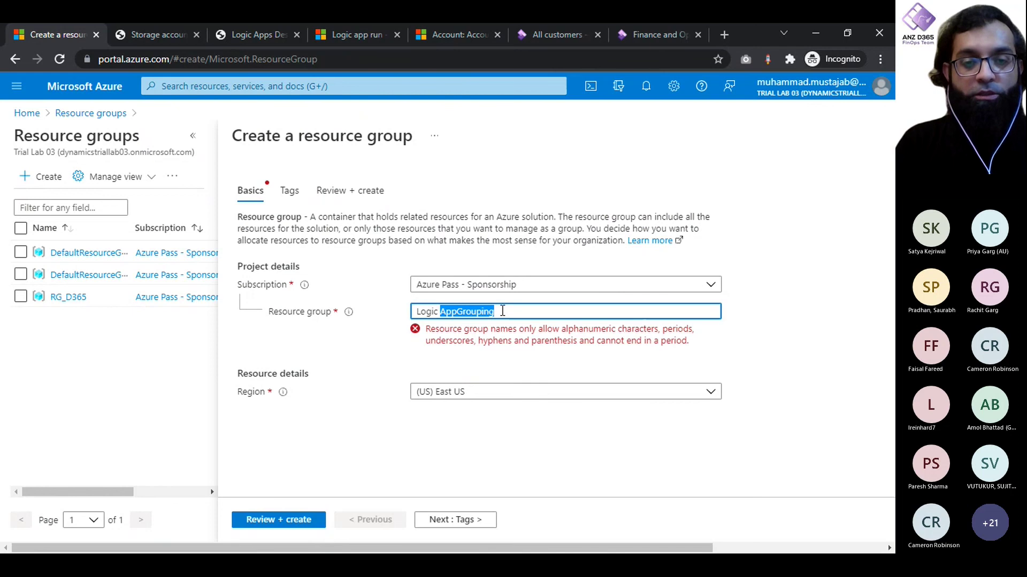
pyautogui.press('BackSpace')
pyautogui.press('BackSpace')
pyautogui.write('App')
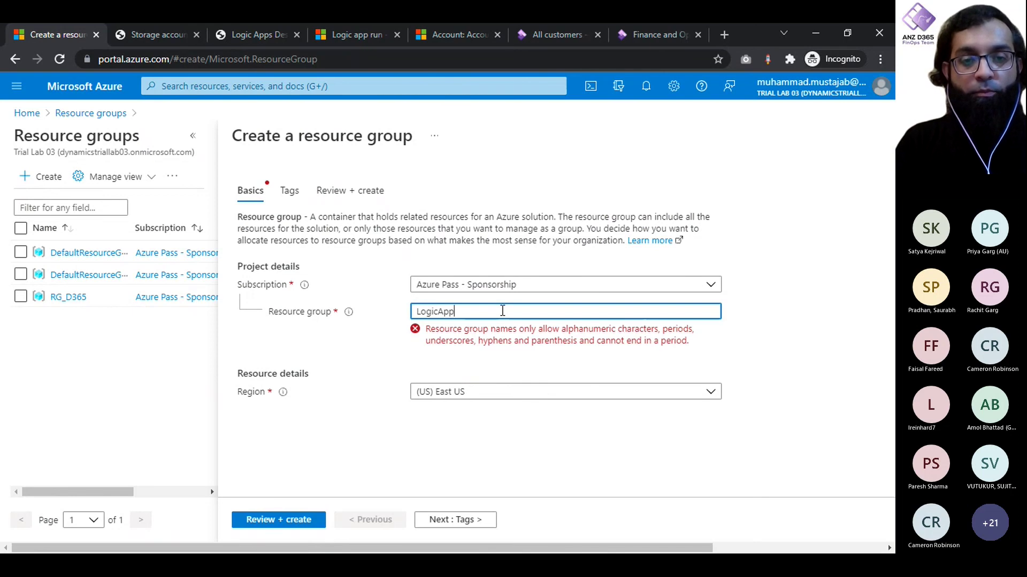
pyautogui.write('Prod')
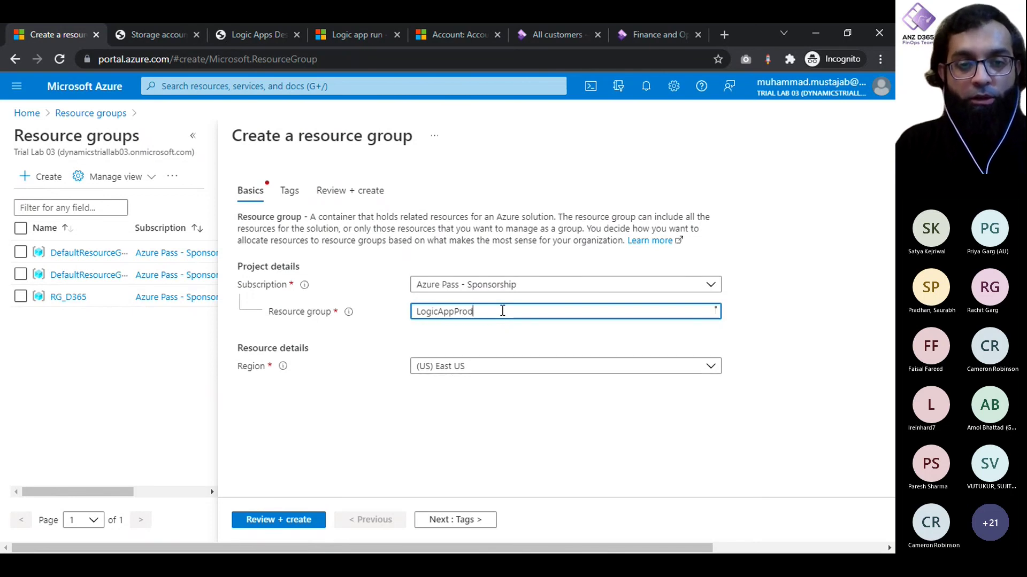
# Step: Set the region to Australia Southeast, then review and create the resource group
pyautogui.click(458, 381)
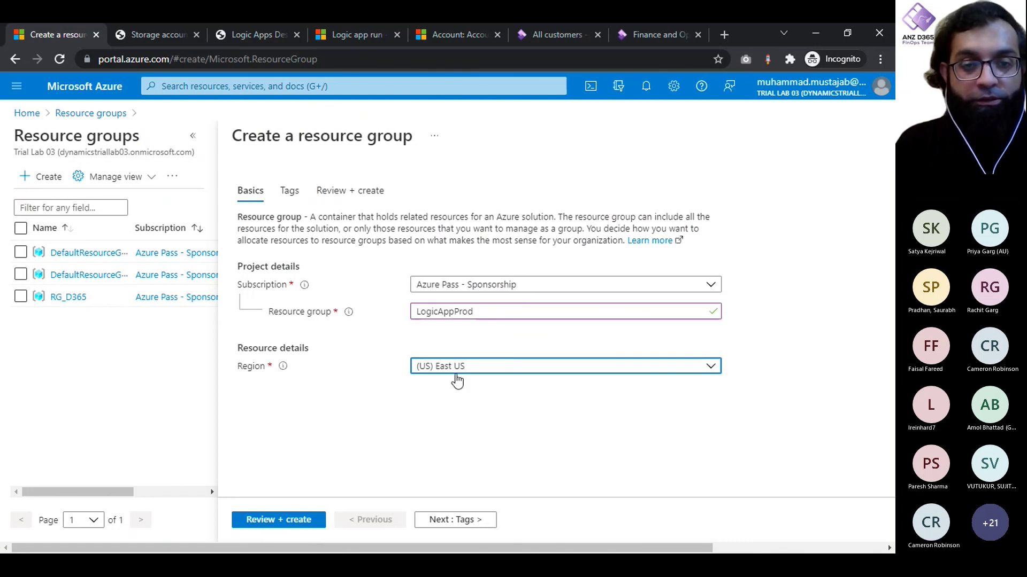
pyautogui.write('sou')
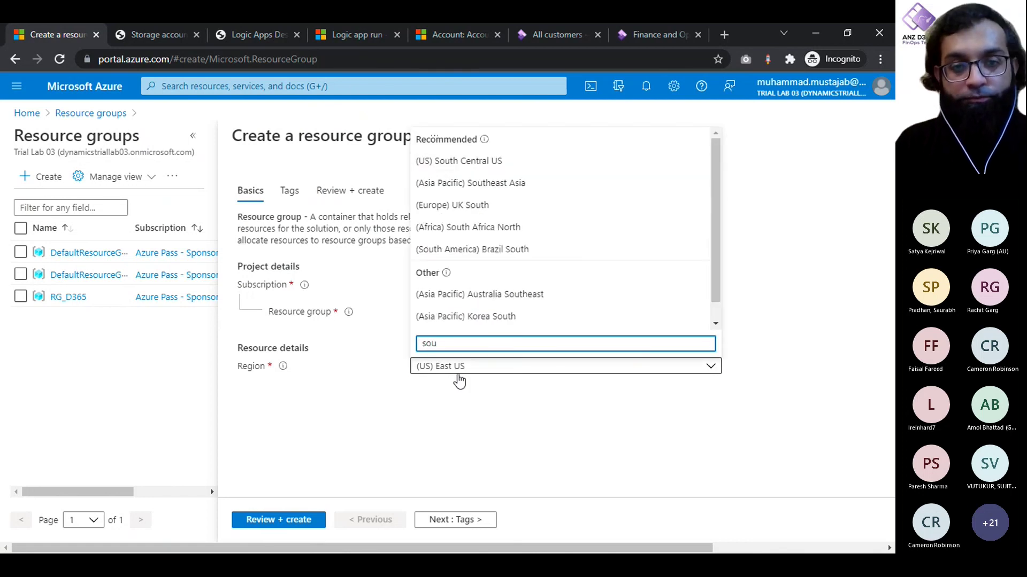
pyautogui.write('th')
pyautogui.hotkey('ctrl', 'a')
pyautogui.write('Aus')
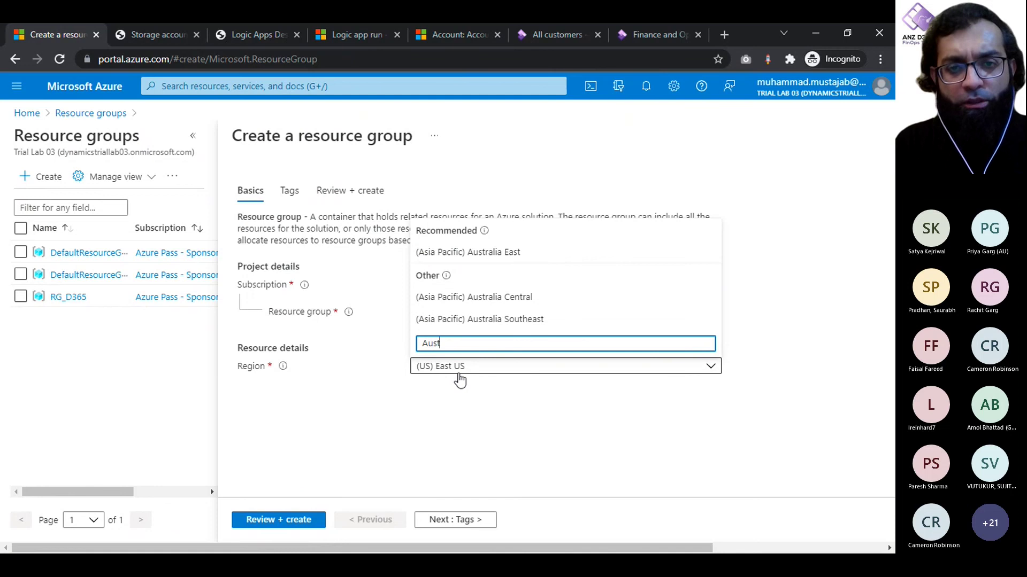
pyautogui.click(481, 319)
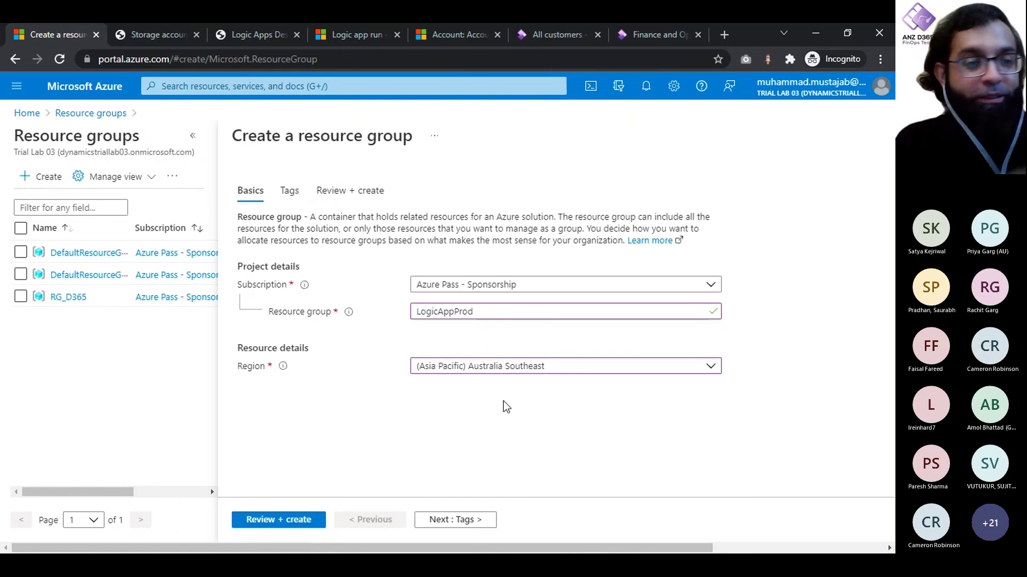
pyautogui.click(298, 521)
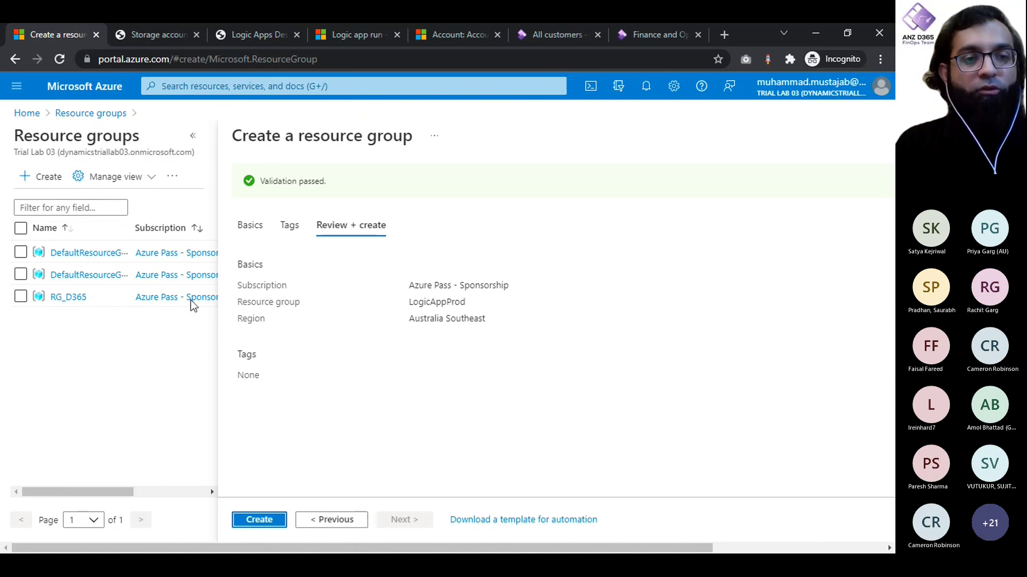
pyautogui.click(258, 520)
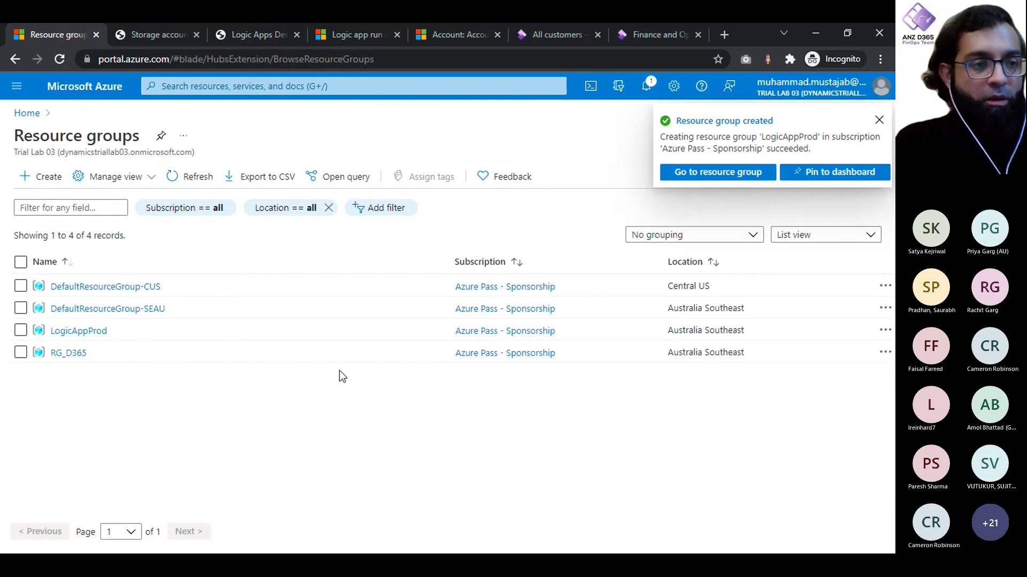
# Step: Confirm the LogicAppProd creation in Notifications, then switch to the Storage accounts list
pyautogui.click(882, 122)
pyautogui.click(646, 90)
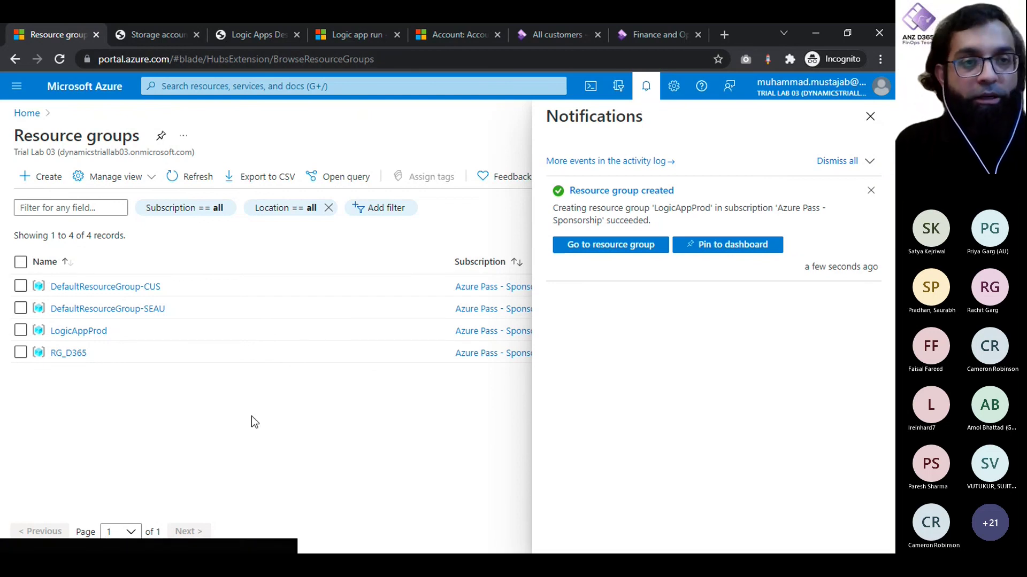
pyautogui.click(155, 37)
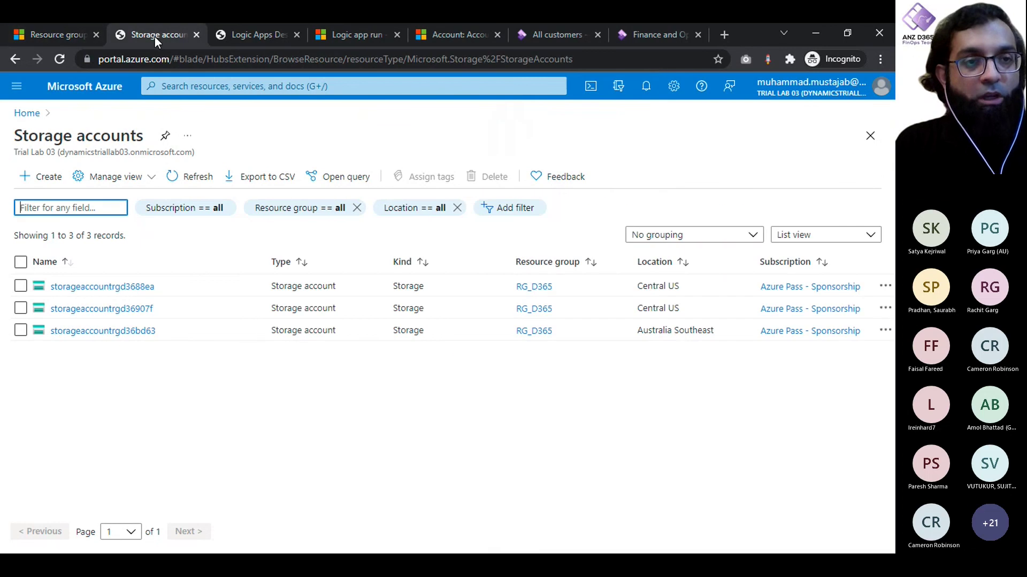
# Step: Start a new storage account in resource group LogicAppProd
pyautogui.click(54, 178)
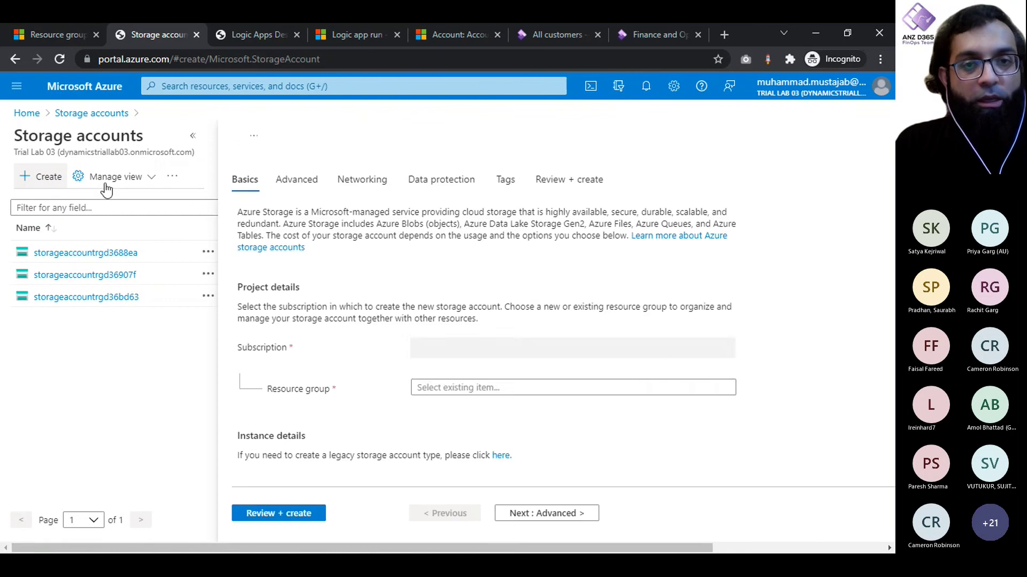
pyautogui.scroll(-1, 505, 355)
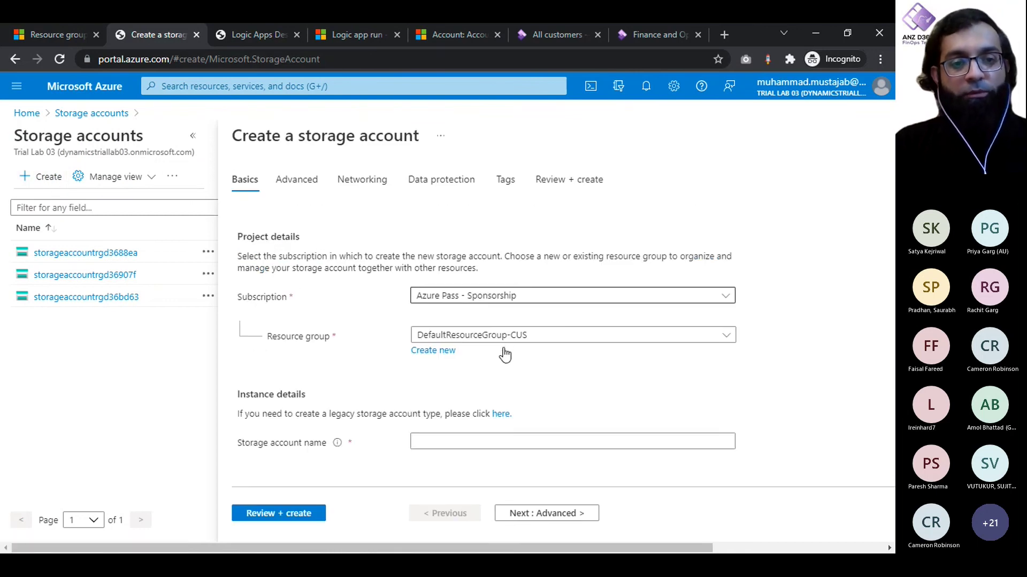
pyautogui.scroll(-1, 504, 350)
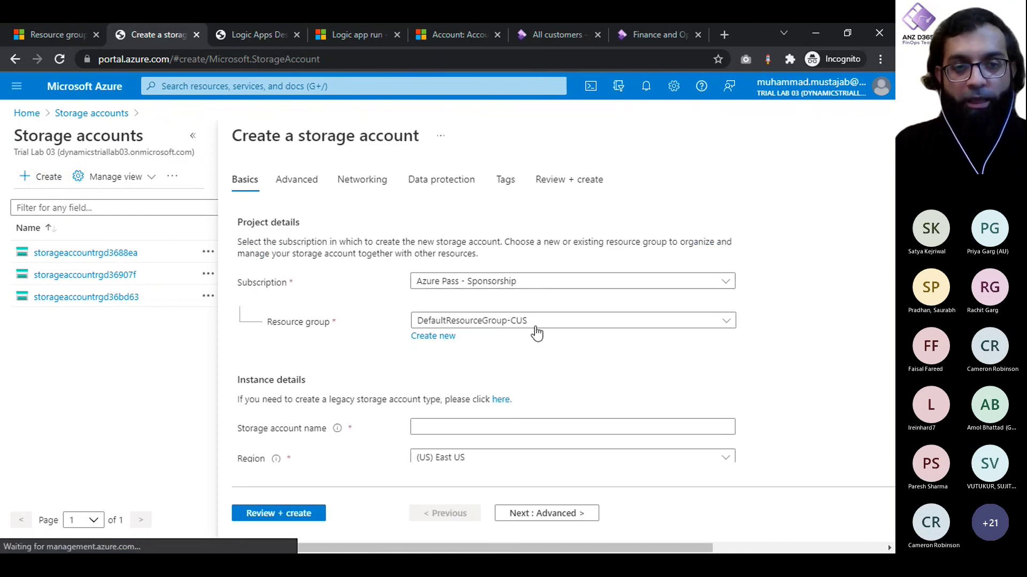
pyautogui.click(459, 332)
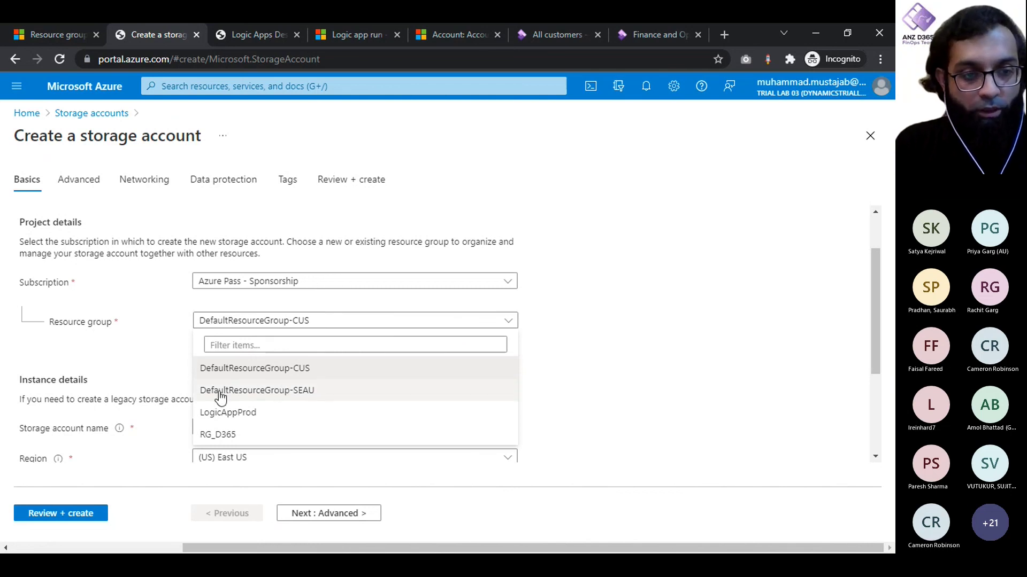
pyautogui.click(227, 413)
# Step: Name the storage account storageprodacc and move on to the Advanced settings
pyautogui.scroll(-2, 661, 361)
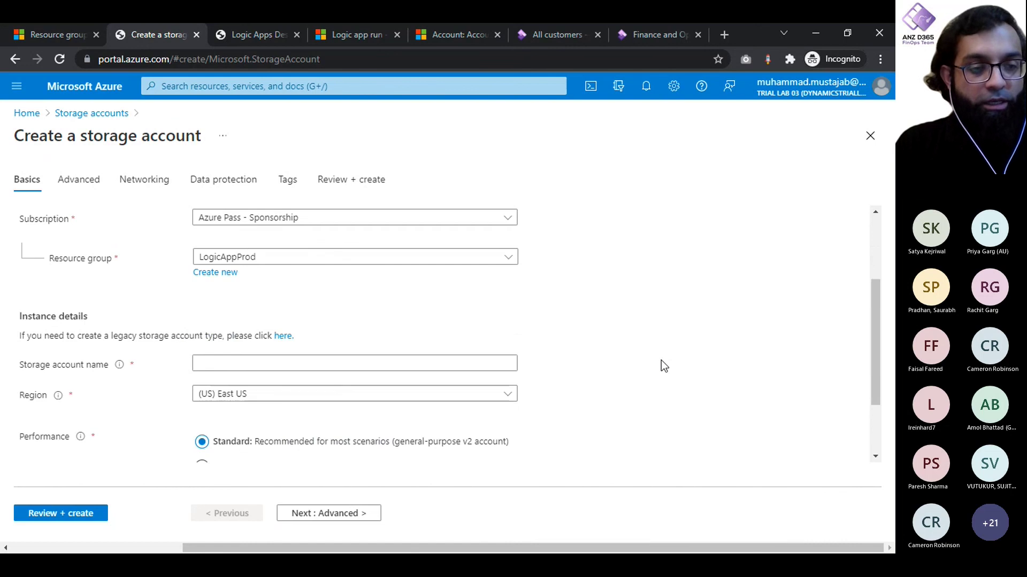
pyautogui.click(408, 314)
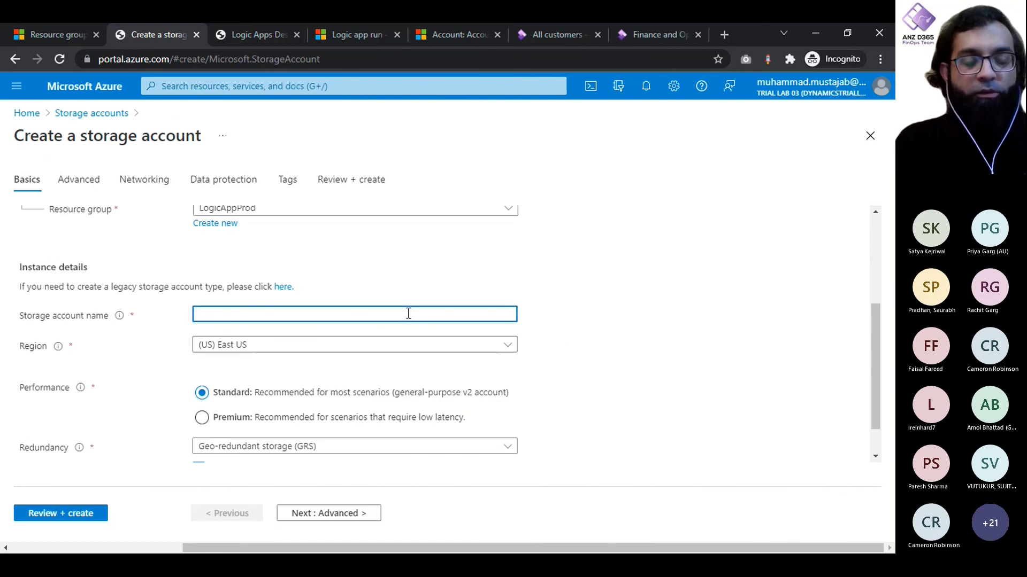
pyautogui.write('StorageA')
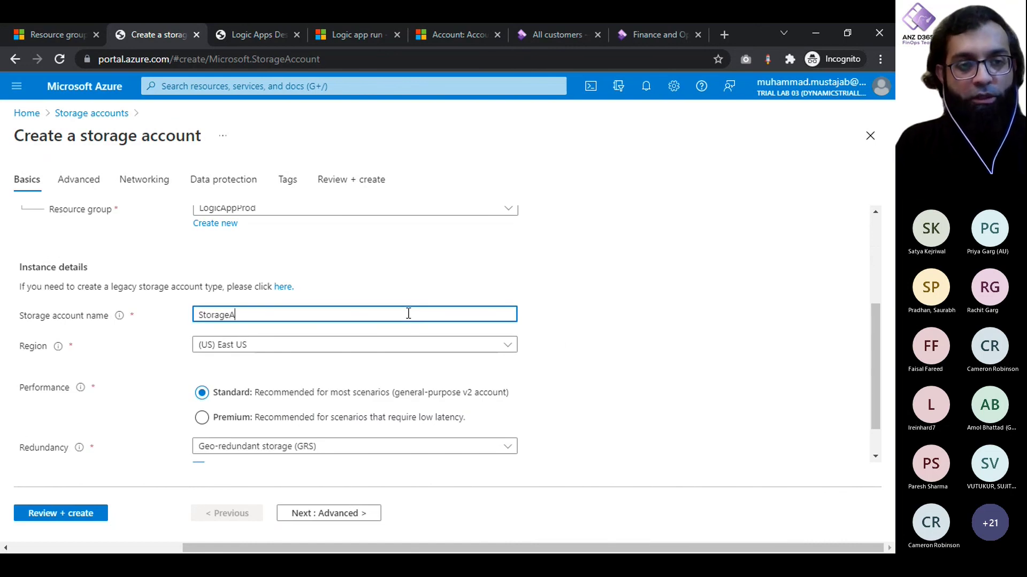
pyautogui.write('ccoutn')
pyautogui.press('BackSpace')
pyautogui.press('BackSpace')
pyautogui.write('n')
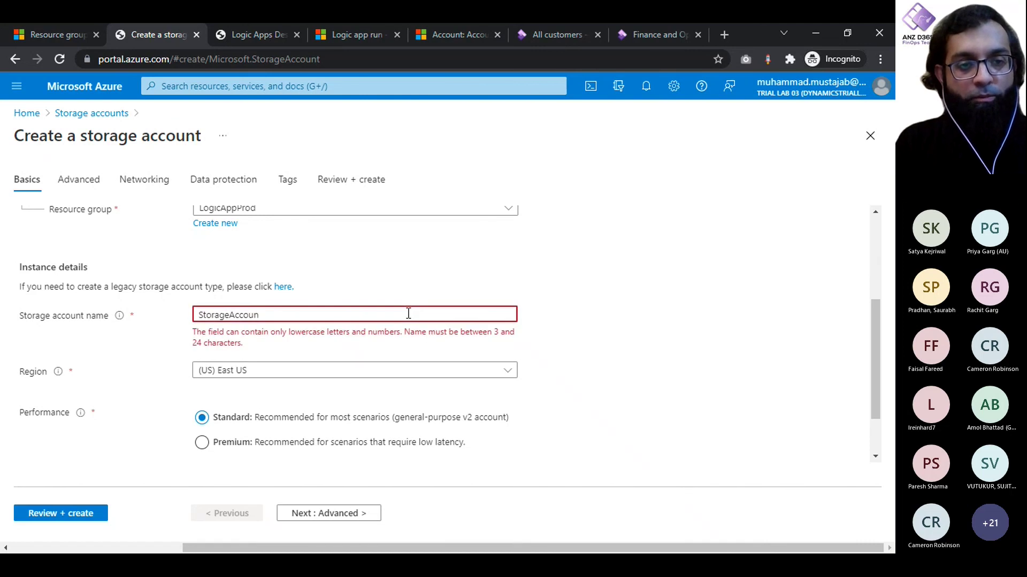
pyautogui.write('tProd')
pyautogui.scroll(-1, 408, 314)
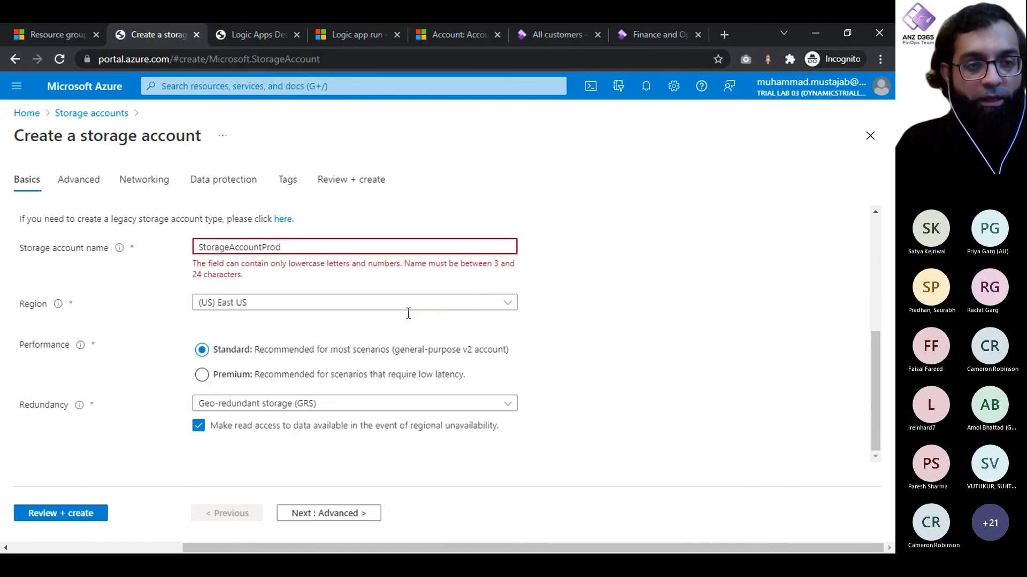
pyautogui.doubleClick(325, 247)
pyautogui.press('BackSpace')
pyautogui.write('storageprod')
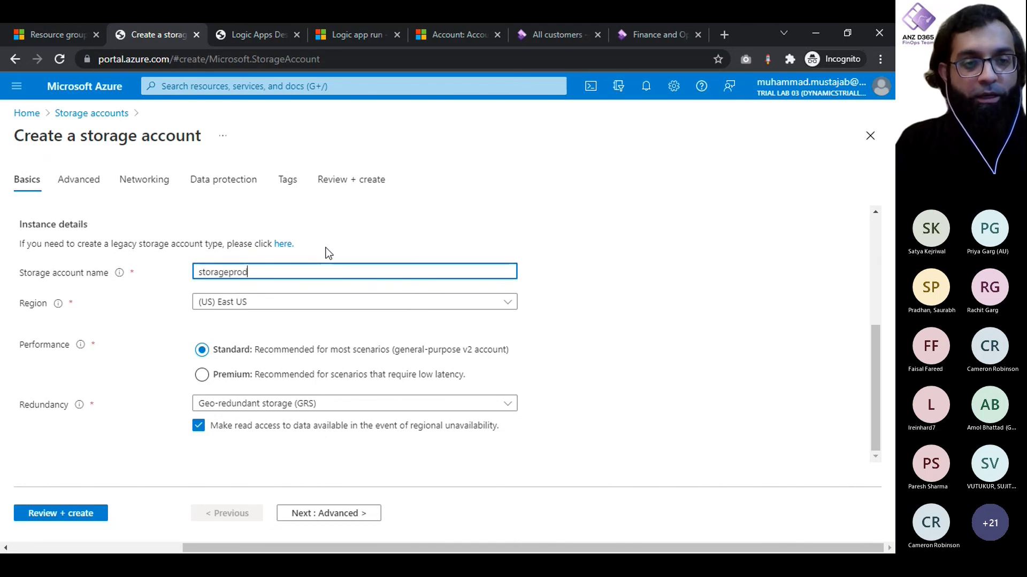
pyautogui.write('account')
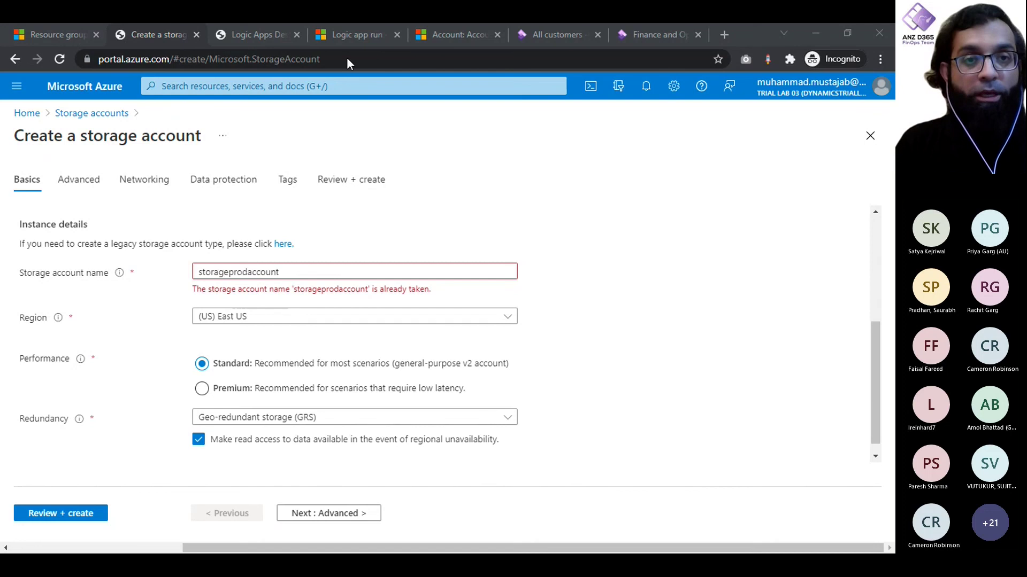
pyautogui.click(303, 271)
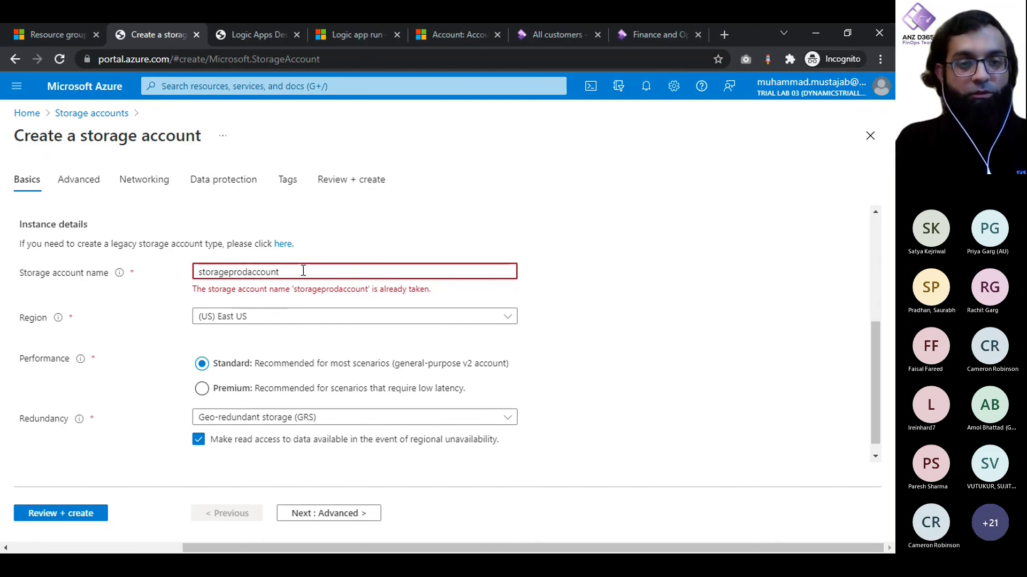
pyautogui.press('BackSpace')
pyautogui.press('BackSpace')
pyautogui.press('BackSpace')
pyautogui.press('BackSpace')
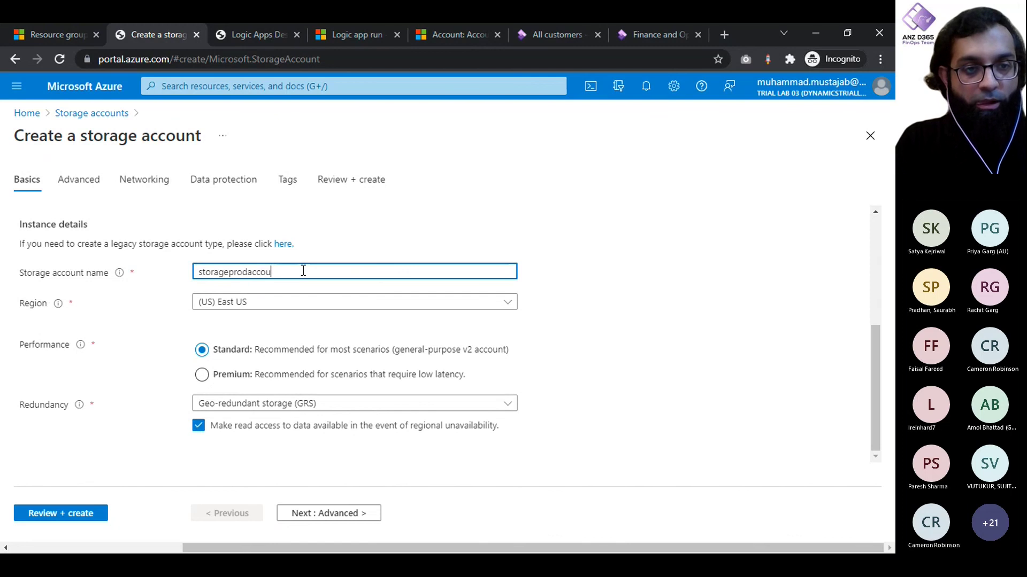
pyautogui.click(597, 334)
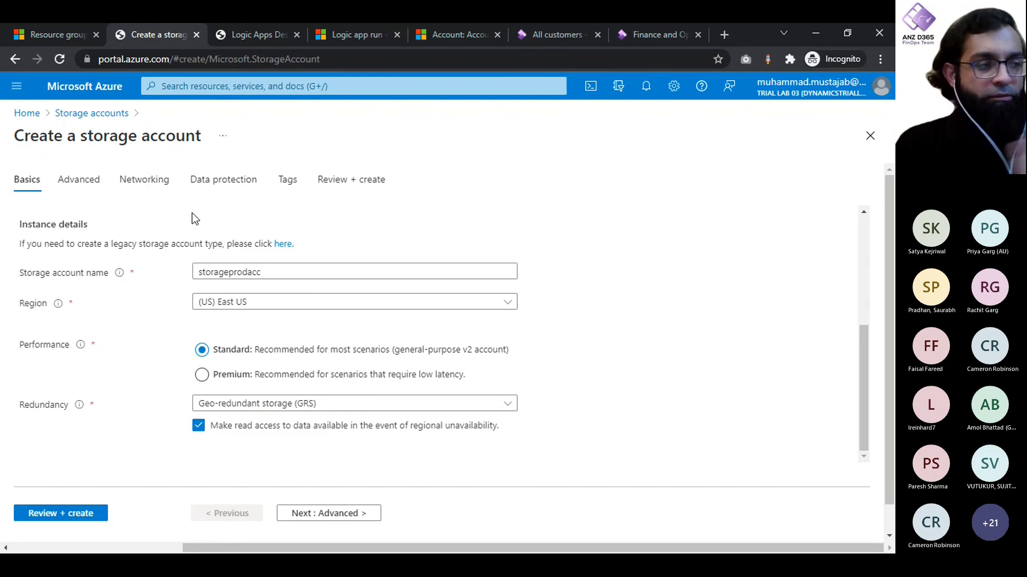
pyautogui.click(79, 180)
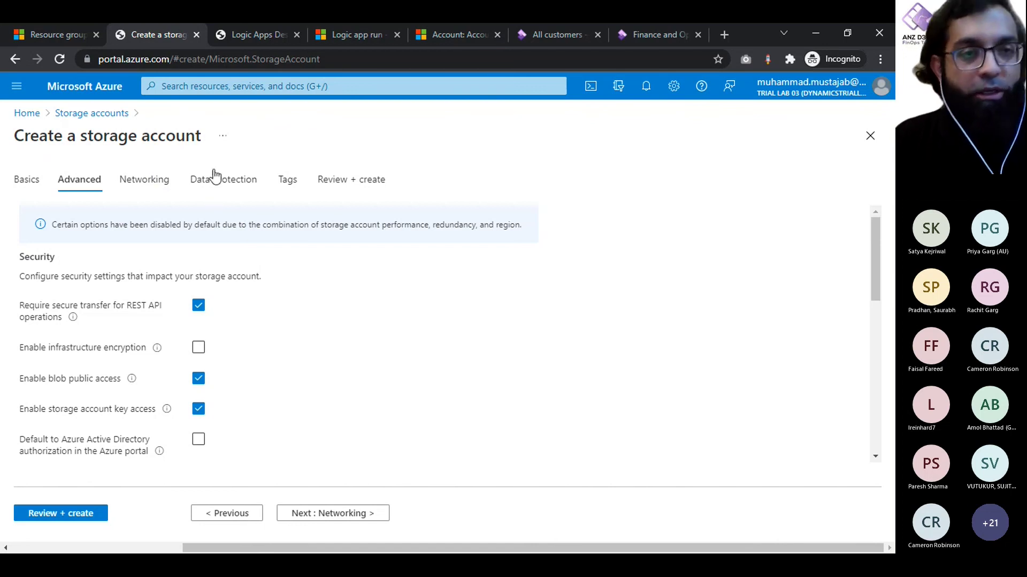
# Step: Leave the DemoLogicAppSession designer for the Logic apps list, discarding unsaved edits
pyautogui.click(253, 34)
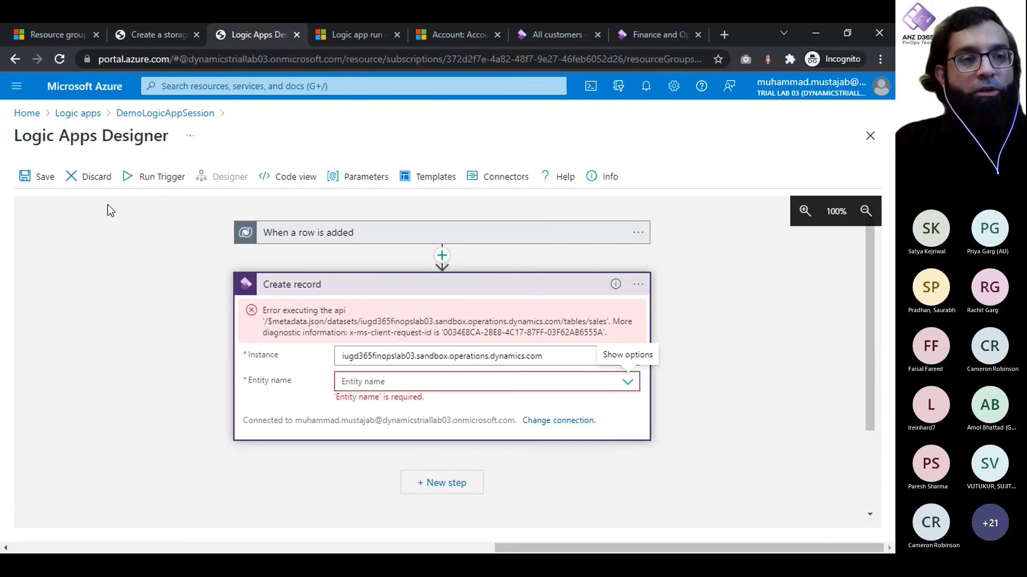
pyautogui.click(82, 113)
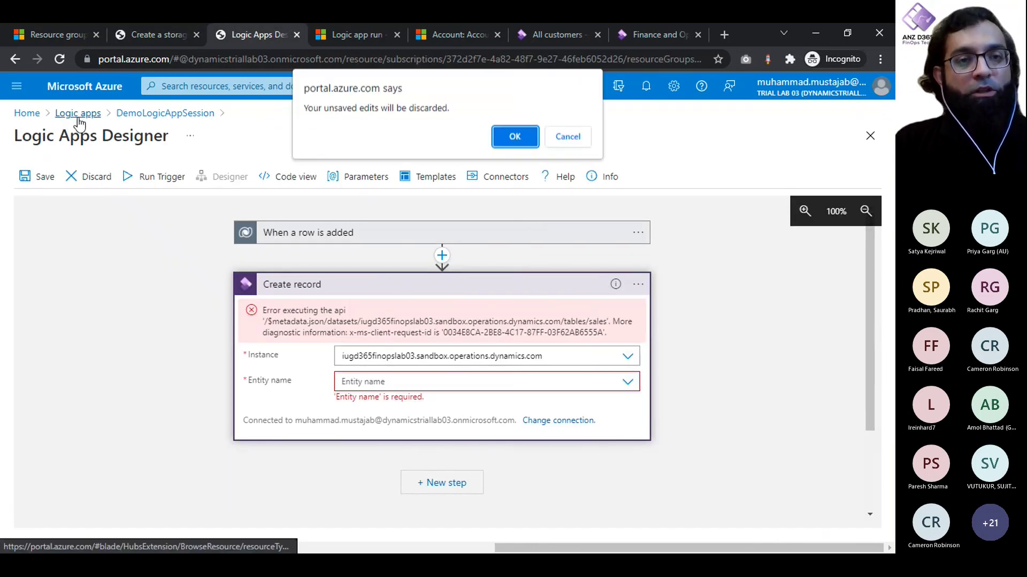
pyautogui.click(514, 134)
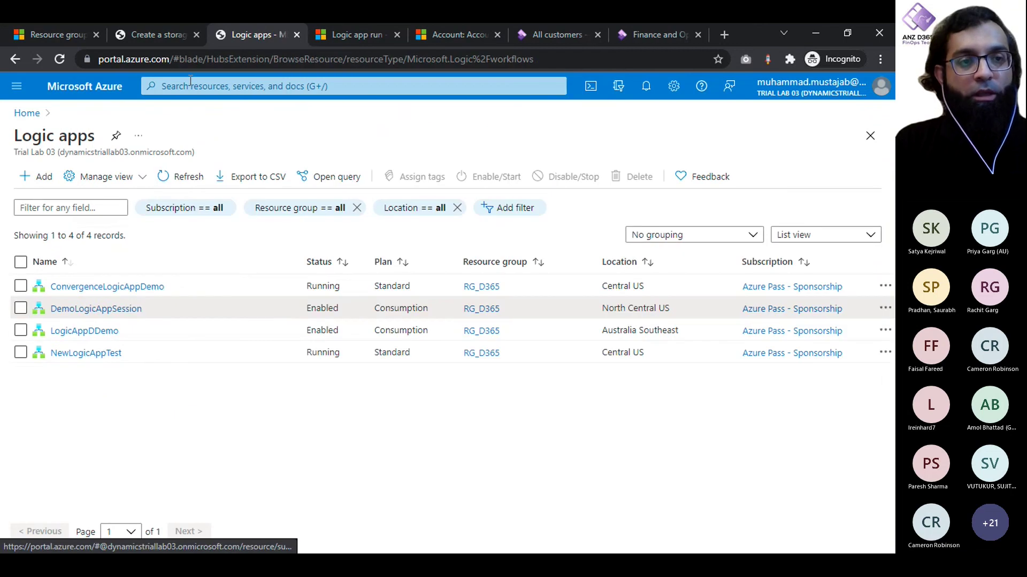
# Step: Go to Azure Home and close the resource group and storage account creation tabs
pyautogui.click(80, 90)
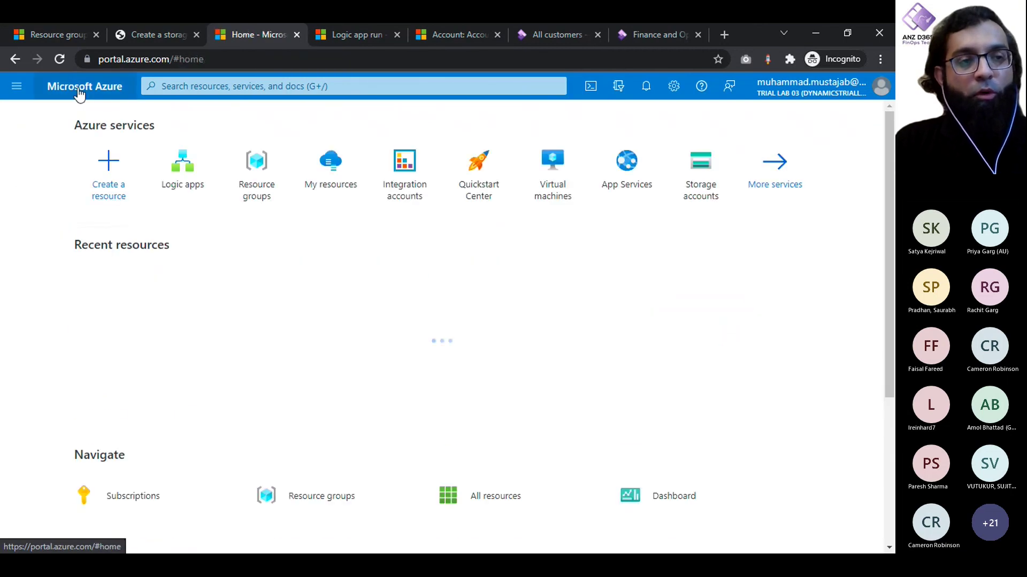
pyautogui.click(95, 34)
pyautogui.click(95, 34)
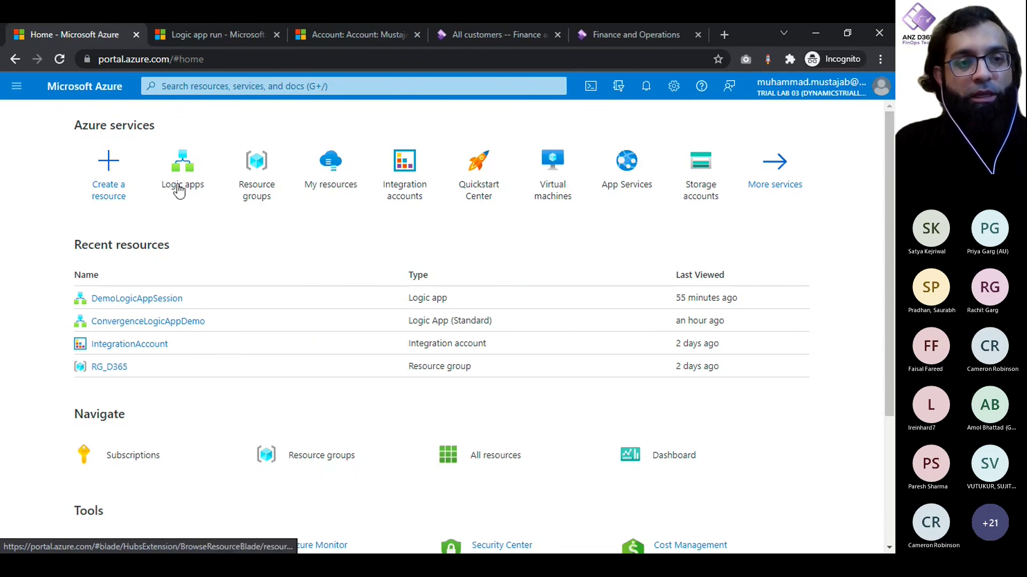
# Step: Search 'Logic App' in the portal search bar and open the Logic apps list
pyautogui.click(257, 84)
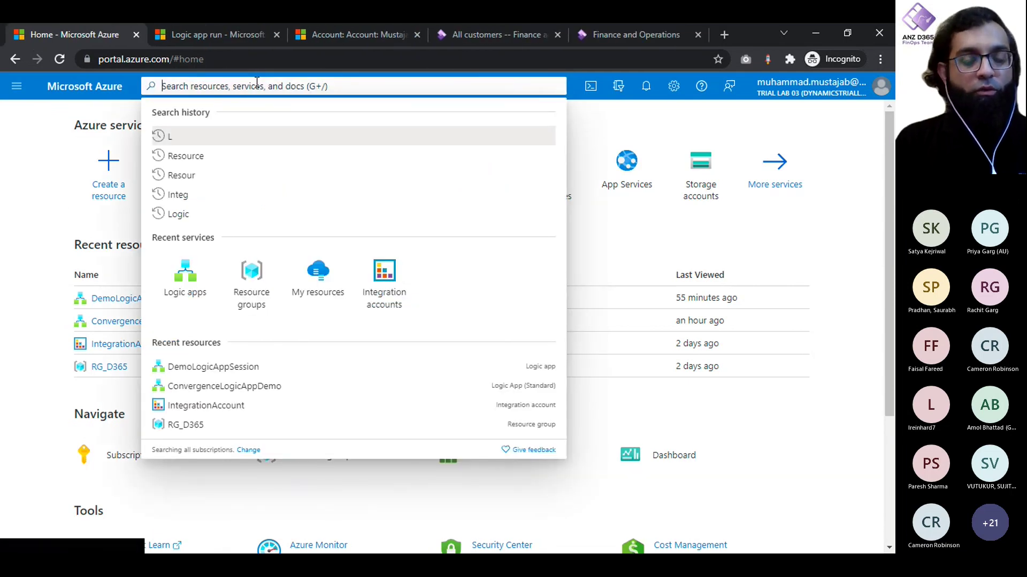
pyautogui.write('Logica')
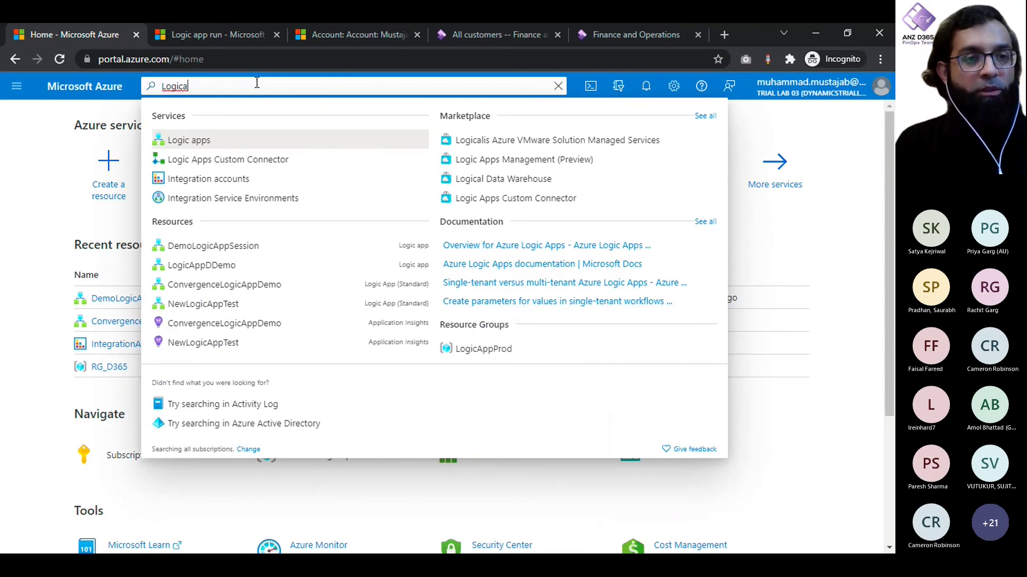
pyautogui.hotkey('ctrl', 'a')
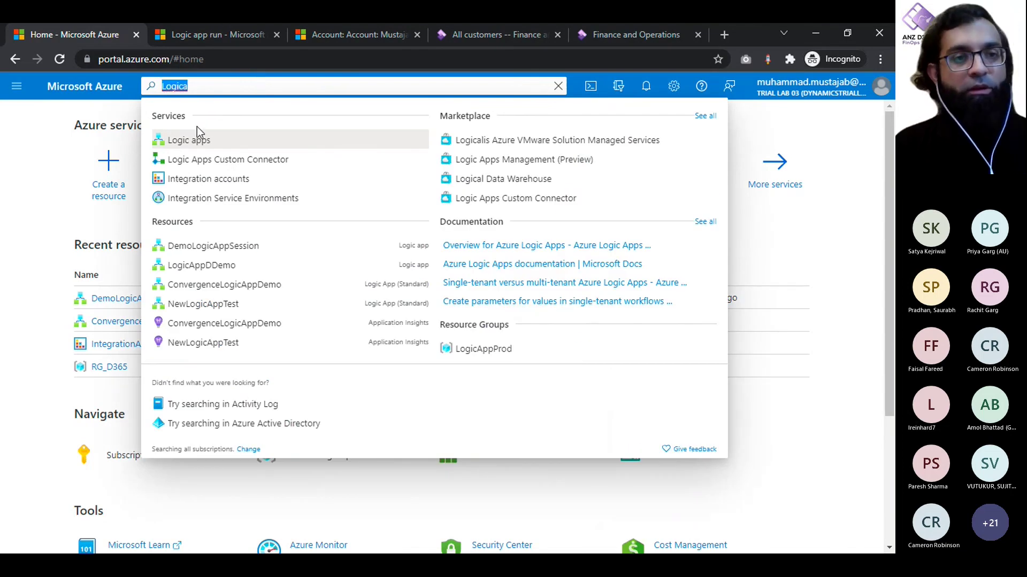
pyautogui.press('BackSpace')
pyautogui.click(16, 86)
pyautogui.click(17, 86)
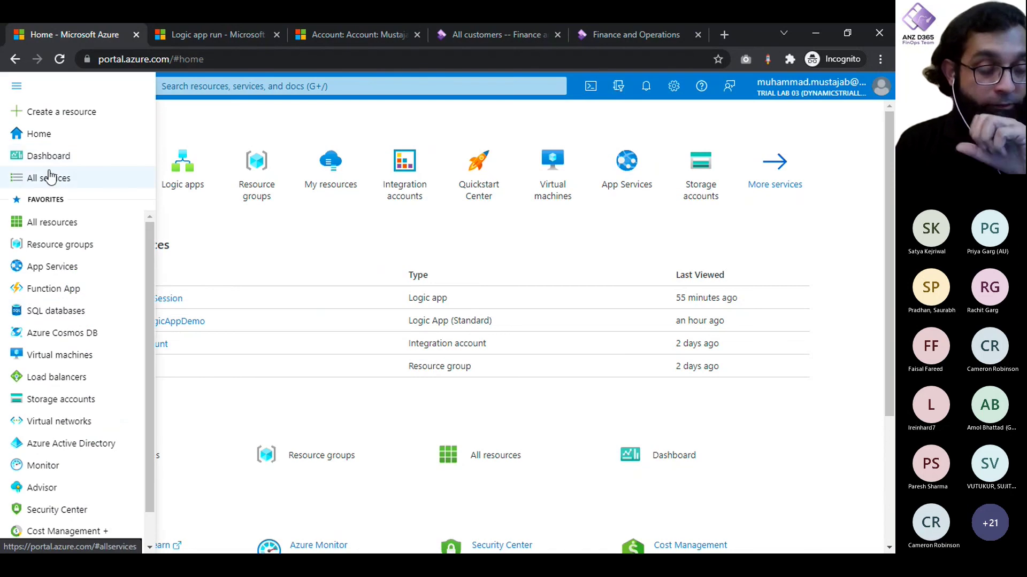
pyautogui.click(266, 227)
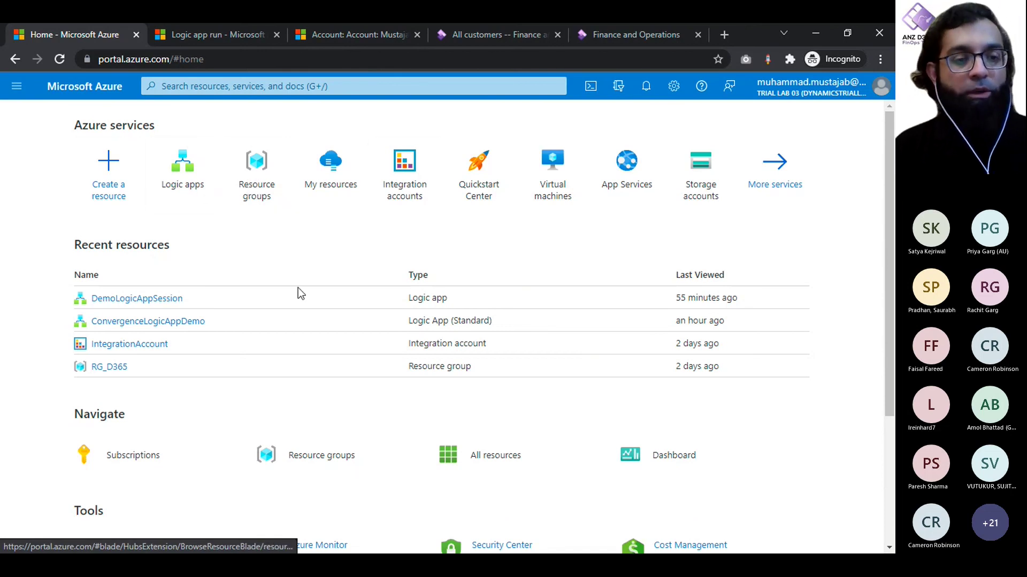
pyautogui.scroll(-1, 309, 313)
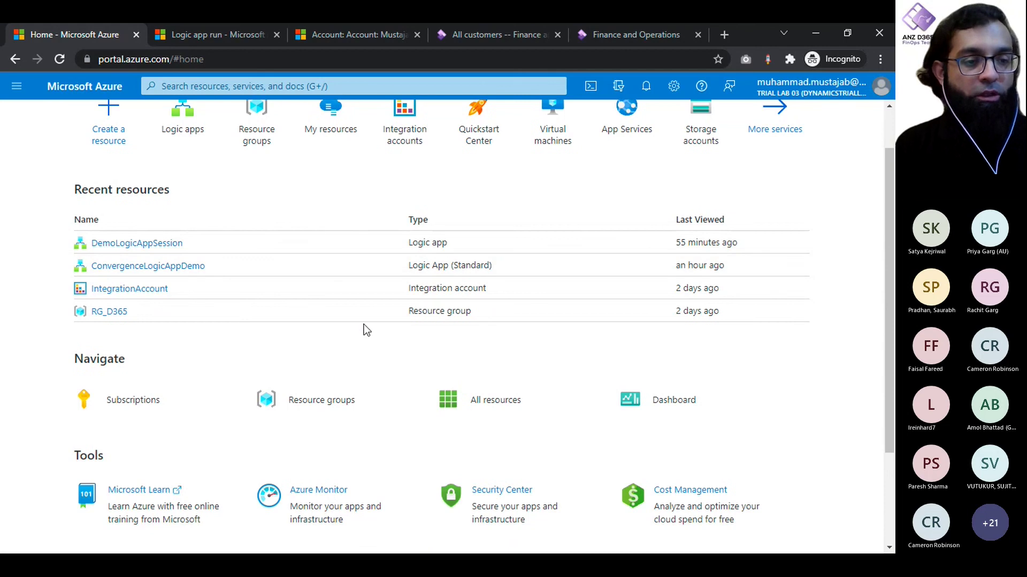
pyautogui.scroll(1, 363, 329)
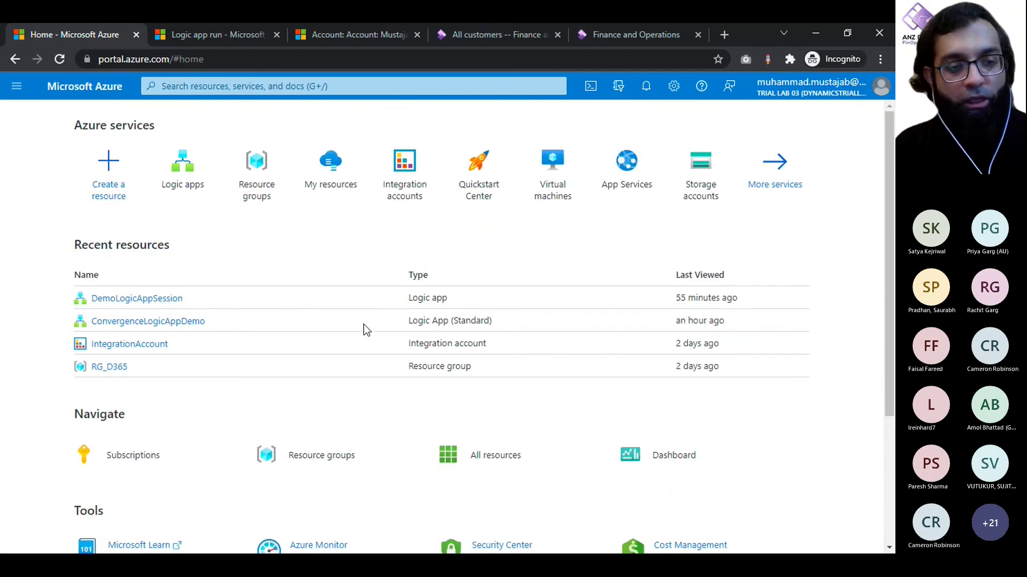
pyautogui.click(313, 86)
pyautogui.write('L')
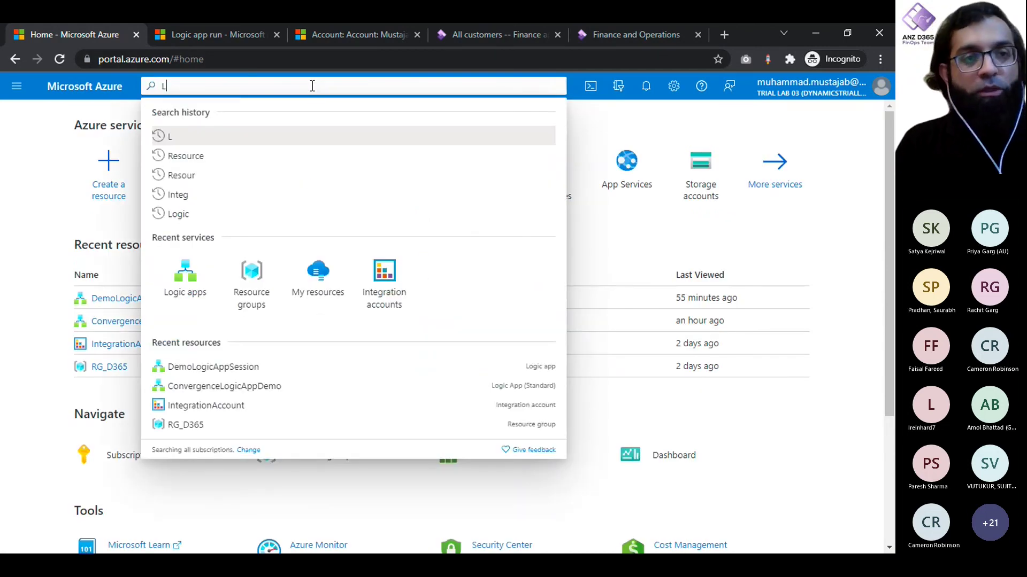
pyautogui.write('ogic App')
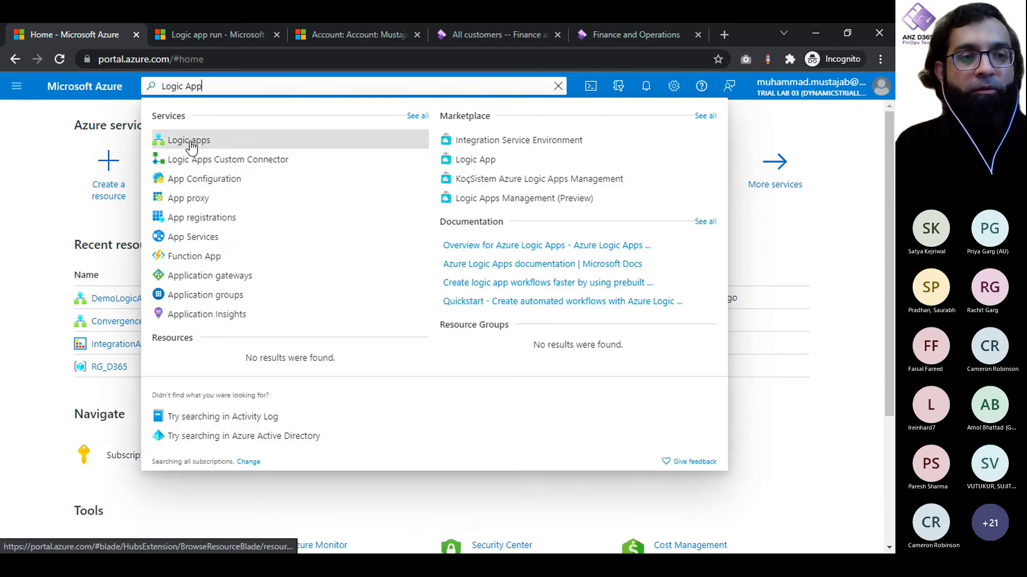
pyautogui.click(191, 141)
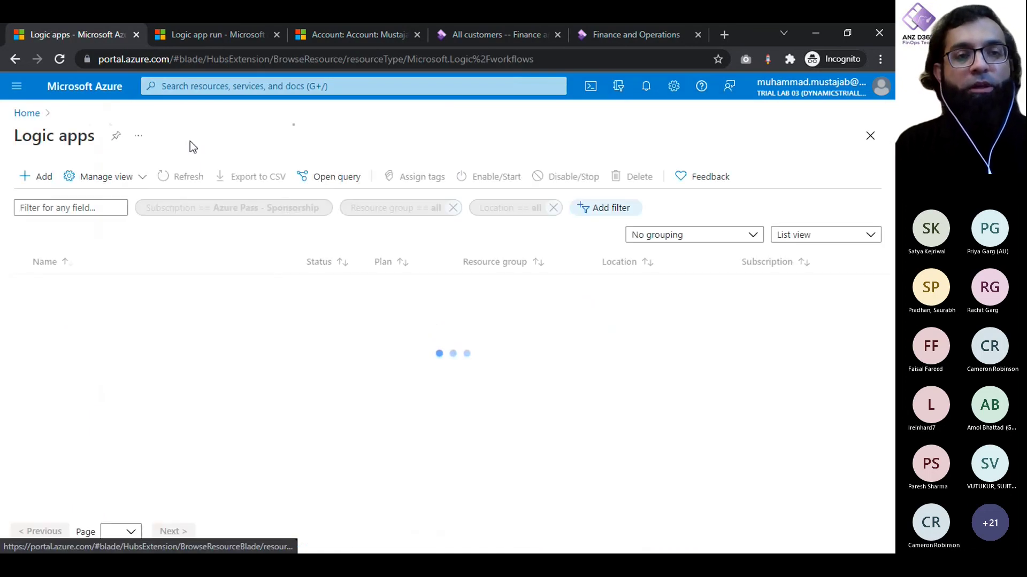
# Step: Start a new logic app in resource group RG_D365 with the Consumption plan type
pyautogui.click(36, 178)
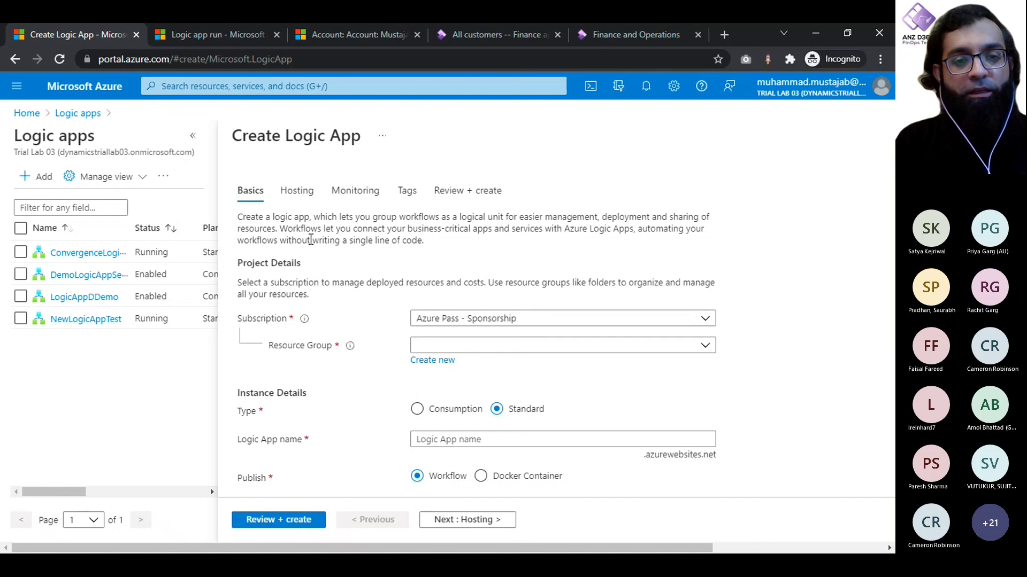
pyautogui.scroll(-1, 311, 240)
pyautogui.click(605, 297)
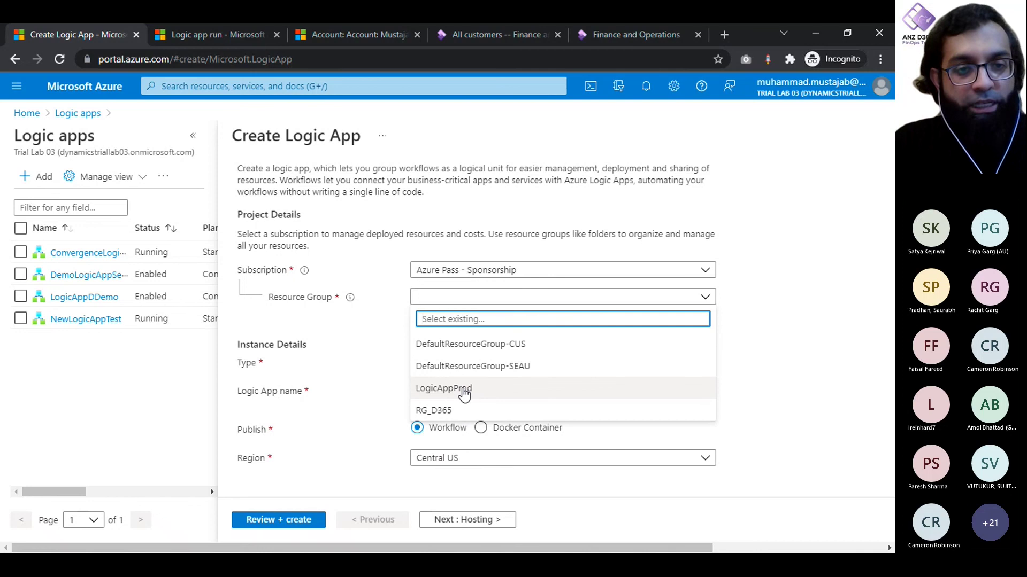
pyautogui.click(454, 411)
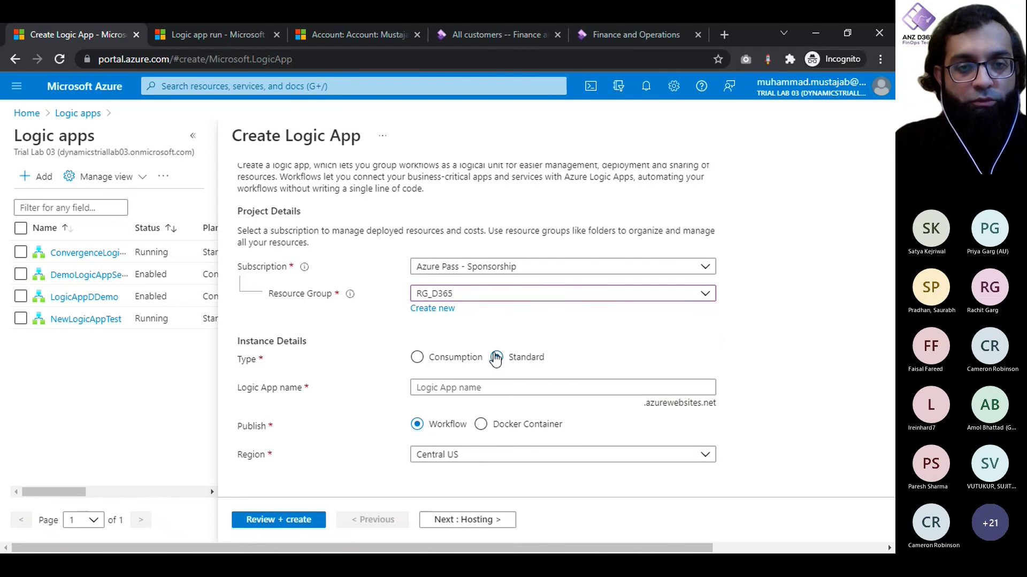
pyautogui.click(426, 361)
pyautogui.click(503, 355)
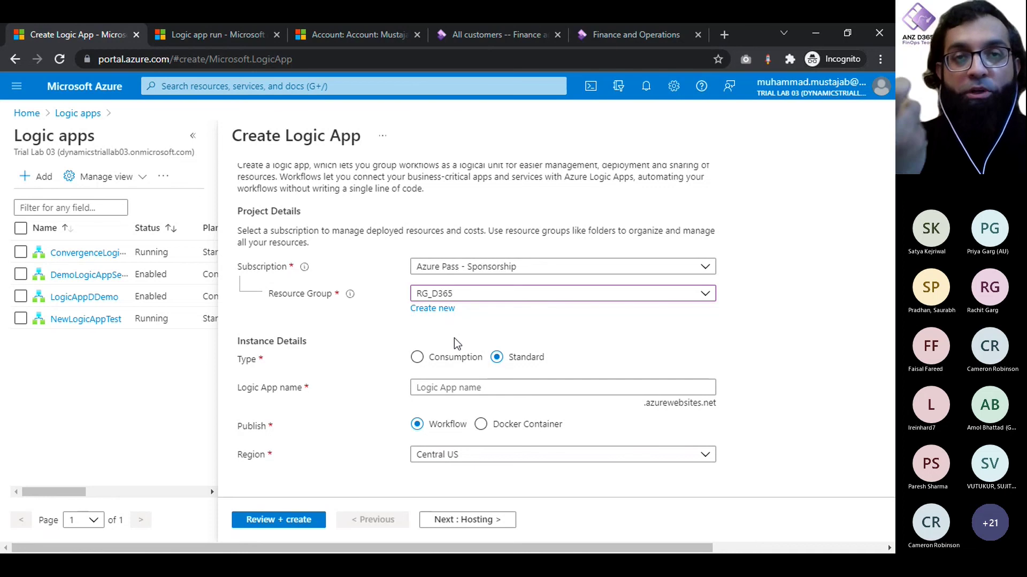
pyautogui.click(444, 357)
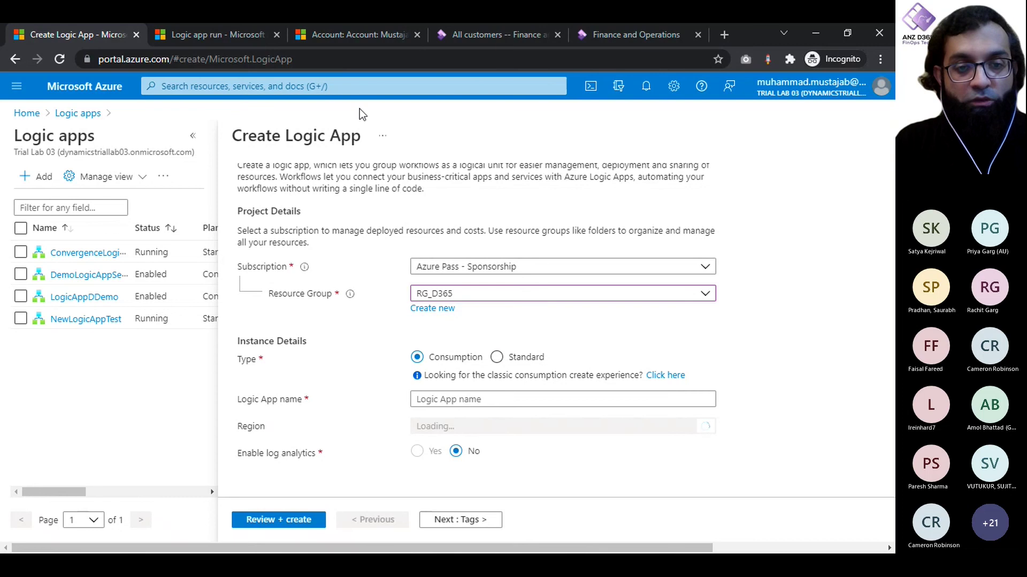
# Step: Name the logic app D365ConProdLogicApp and open its review summary
pyautogui.click(466, 404)
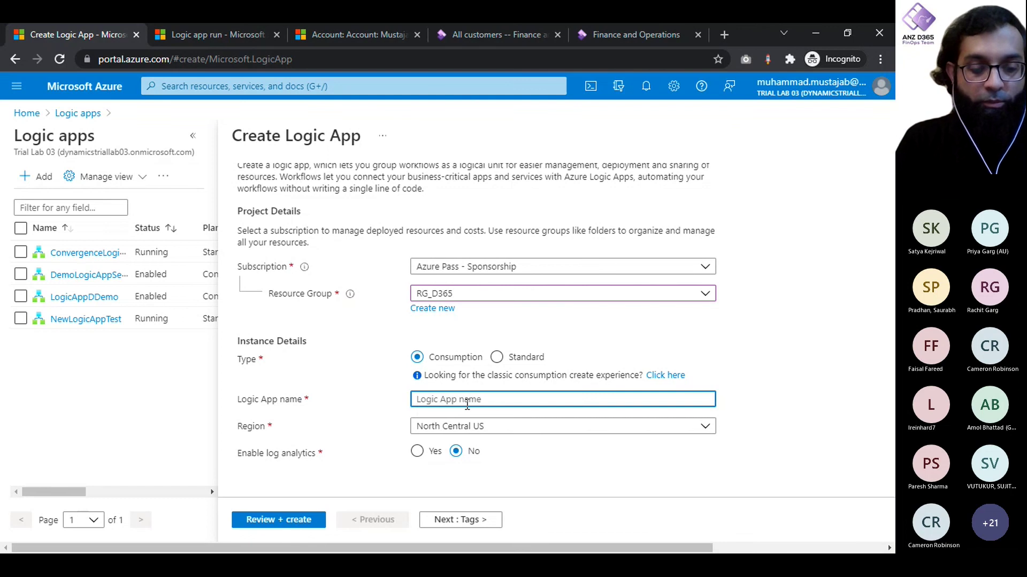
pyautogui.write('D36')
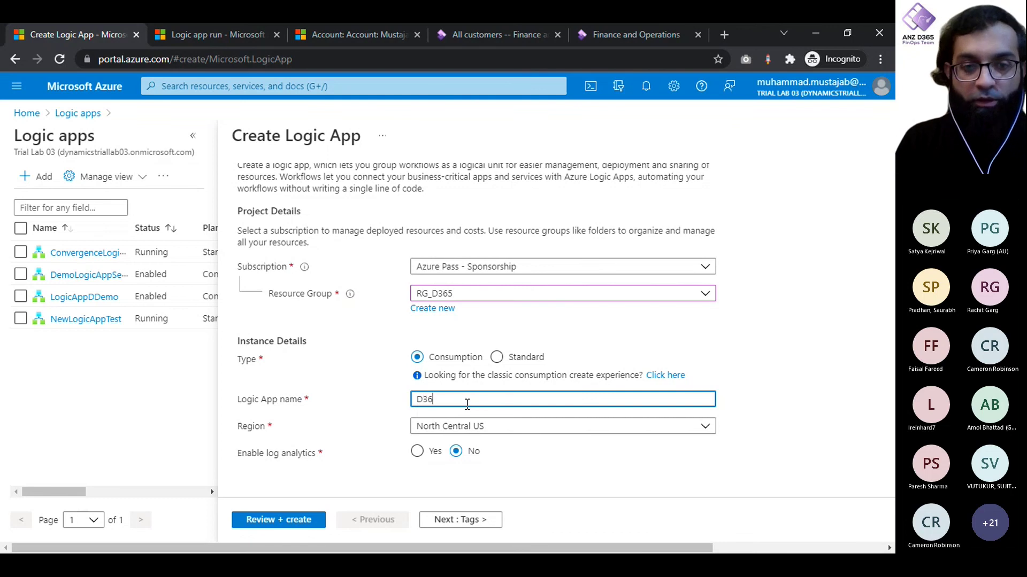
pyautogui.write('5Conv')
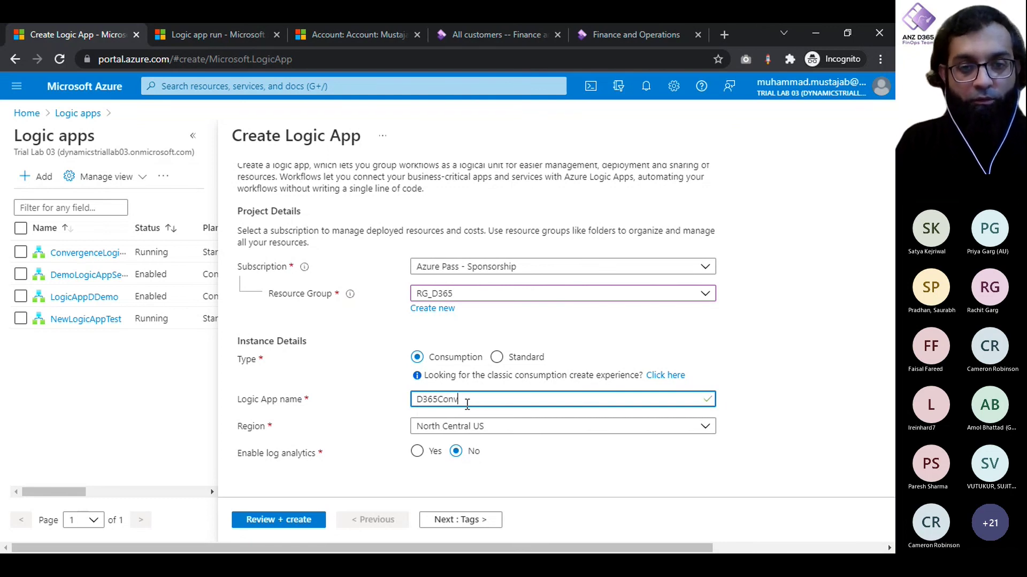
pyautogui.press('BackSpace')
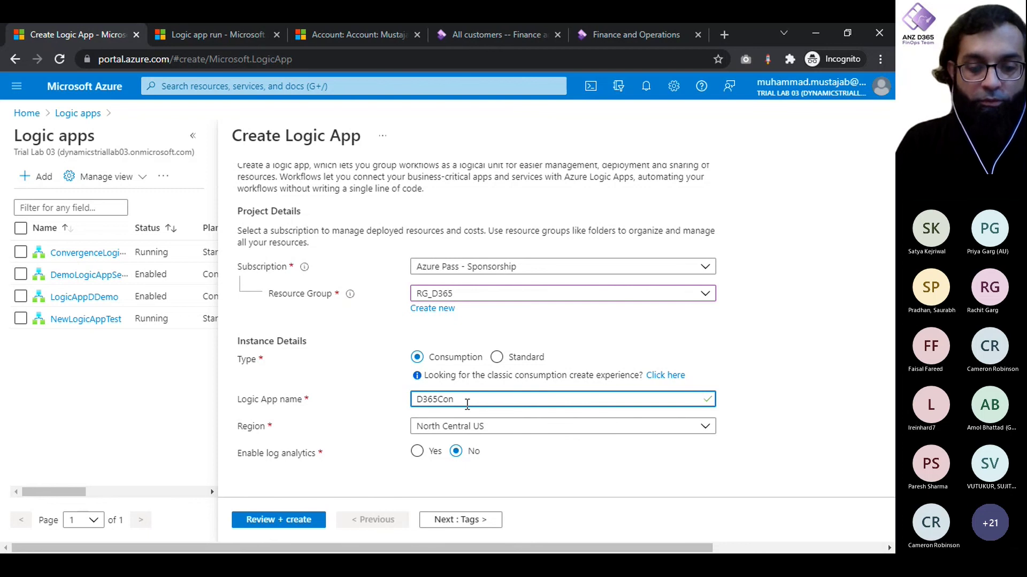
pyautogui.write('ProdLogi')
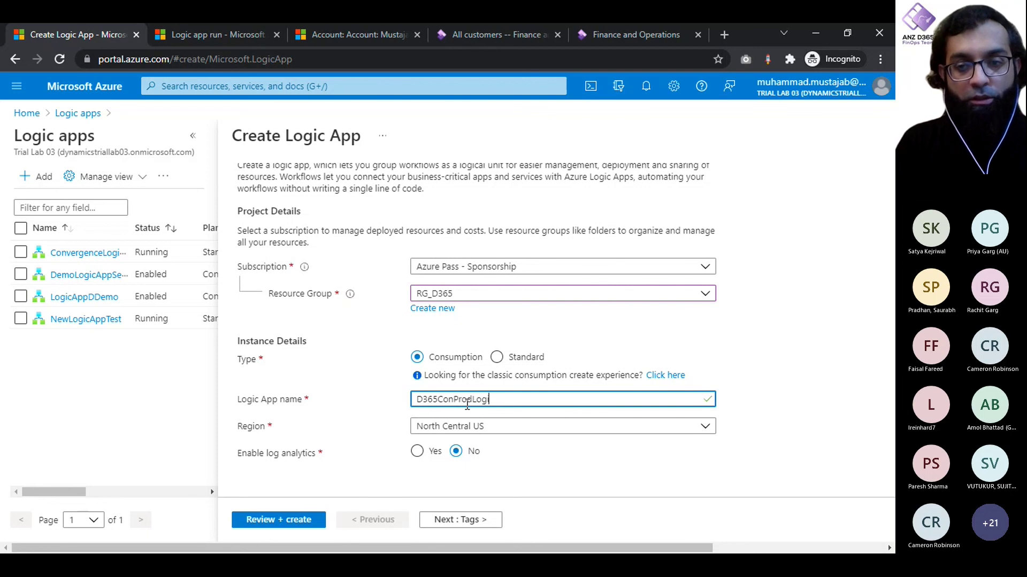
pyautogui.write('cApp')
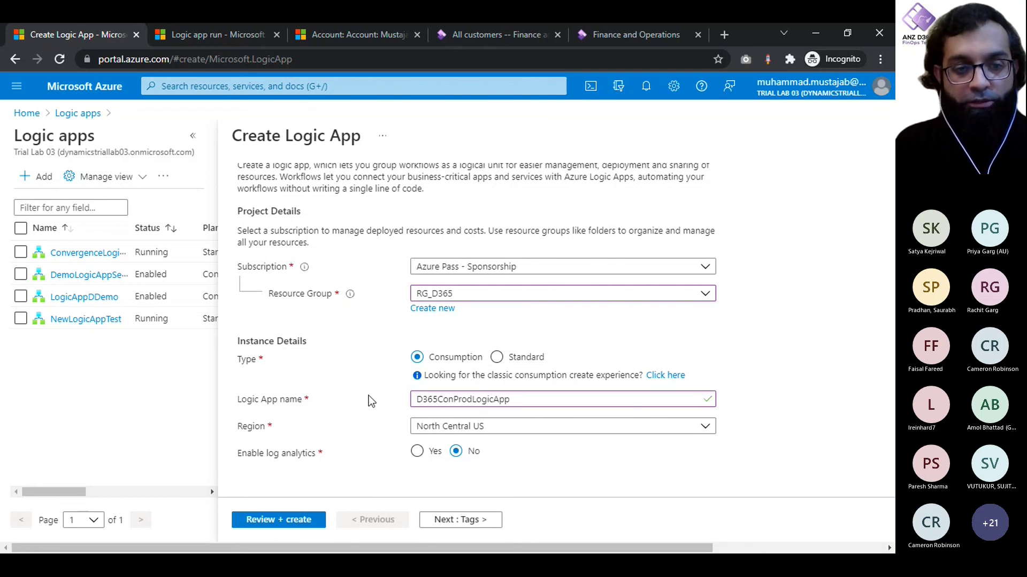
pyautogui.click(277, 521)
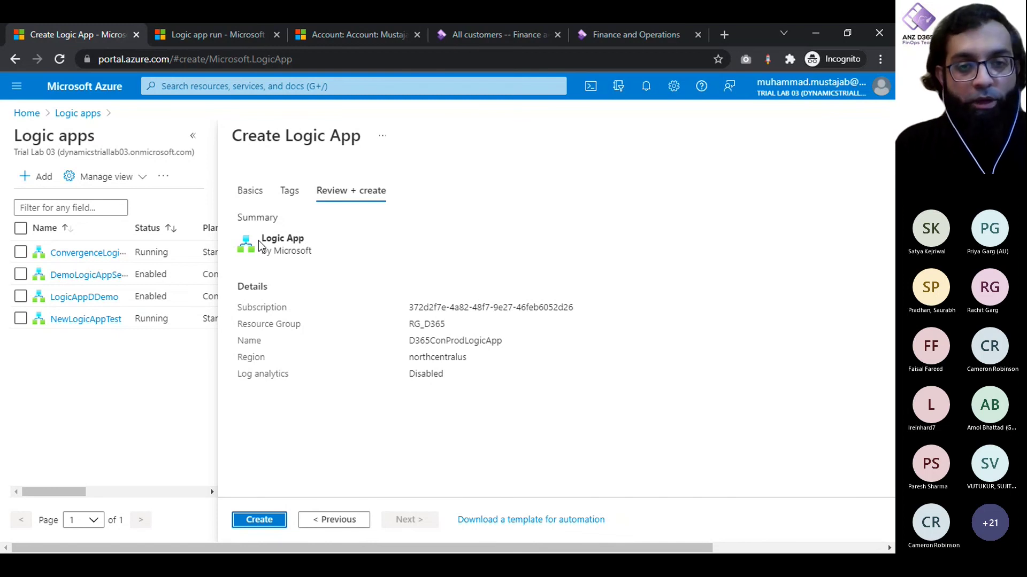
# Step: Recheck the Basics settings, then review and create the D365ConProdLogicApp deployment
pyautogui.click(252, 194)
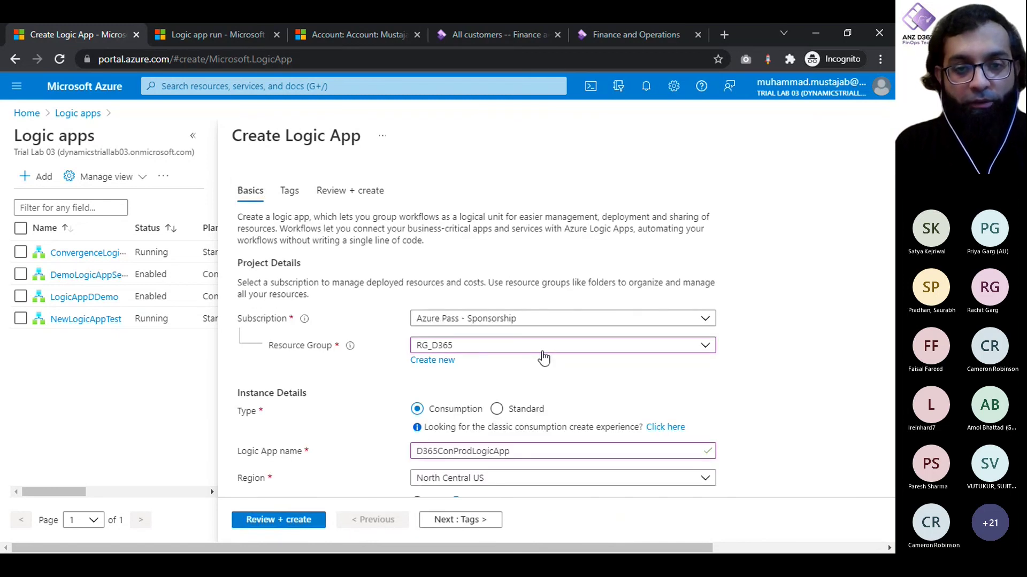
pyautogui.scroll(-1, 543, 357)
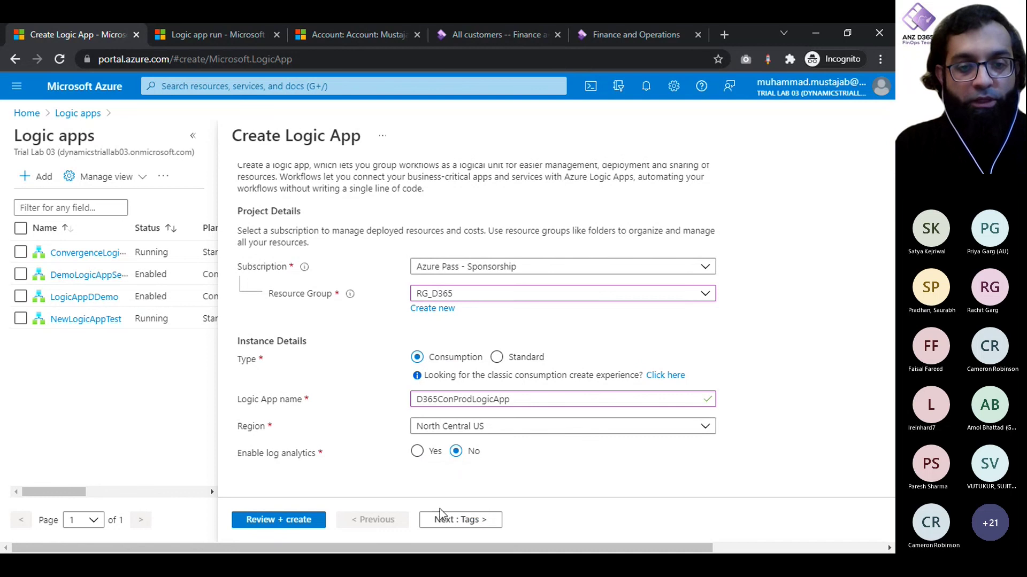
pyautogui.click(293, 520)
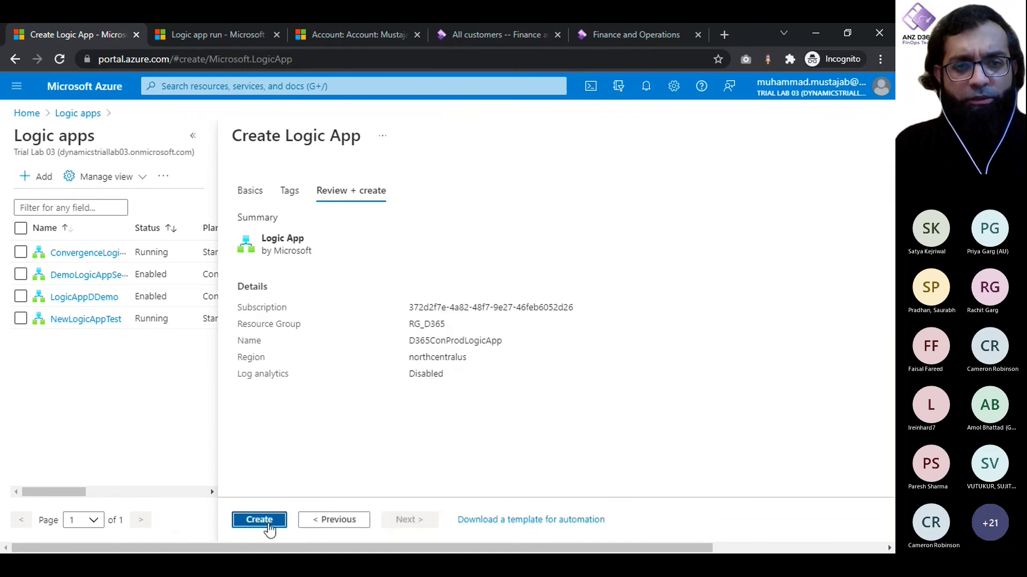
pyautogui.click(258, 520)
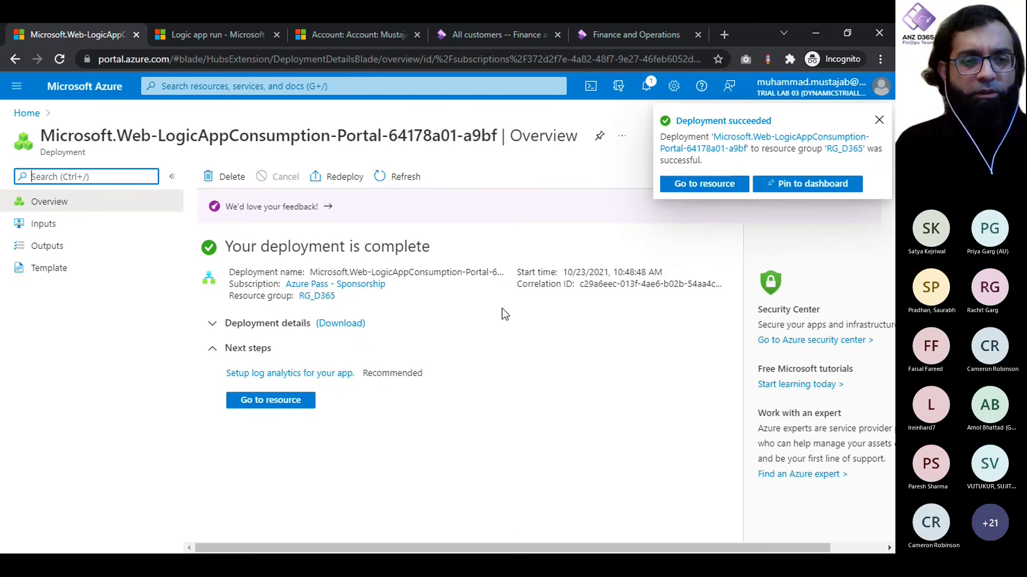
# Step: Open the deployed D365ConProdLogicApp resource and browse its designer's starter templates
pyautogui.click(880, 121)
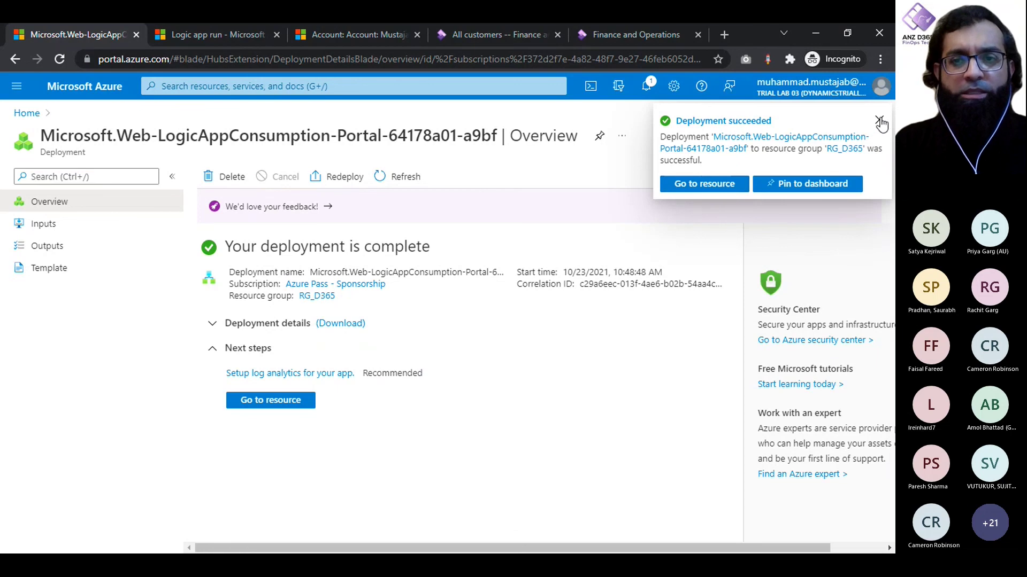
pyautogui.click(276, 405)
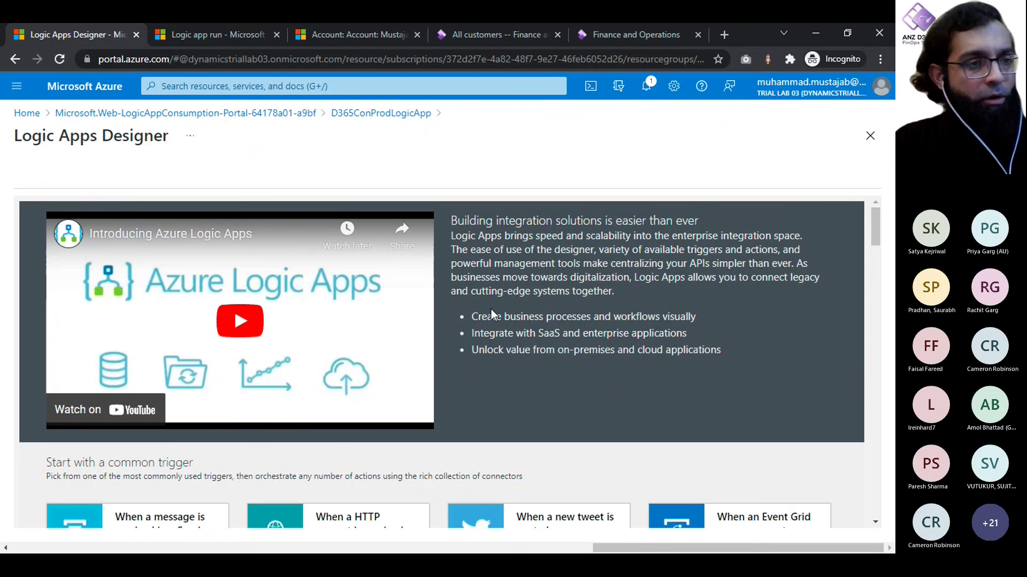
pyautogui.scroll(-5, 503, 312)
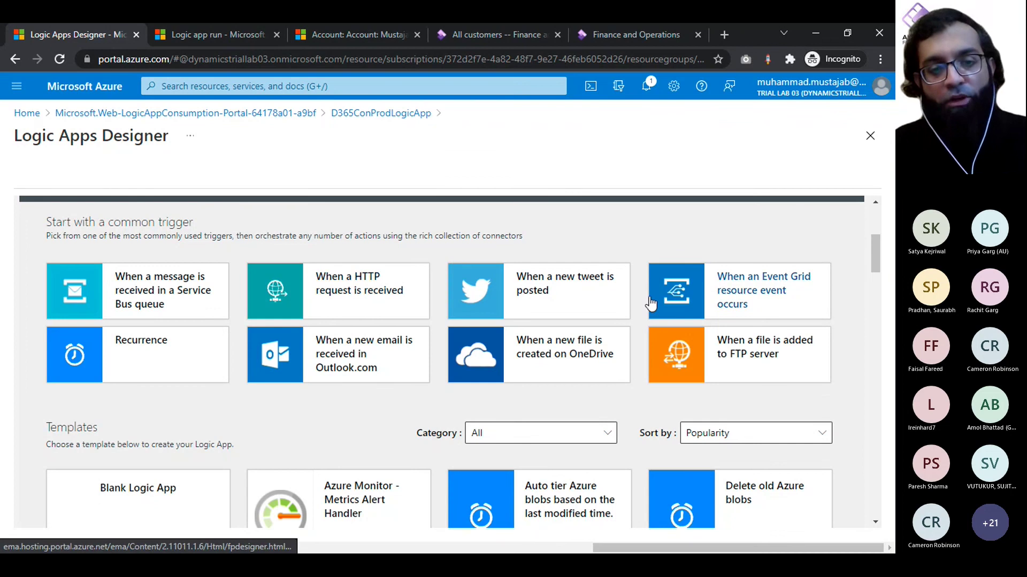
pyautogui.scroll(-3, 649, 302)
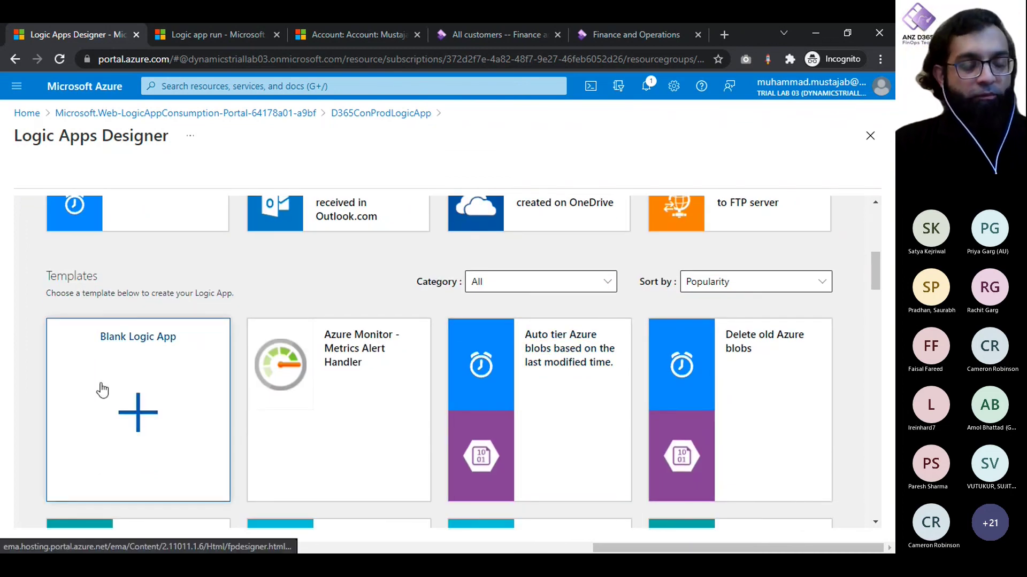
pyautogui.scroll(-8, 586, 371)
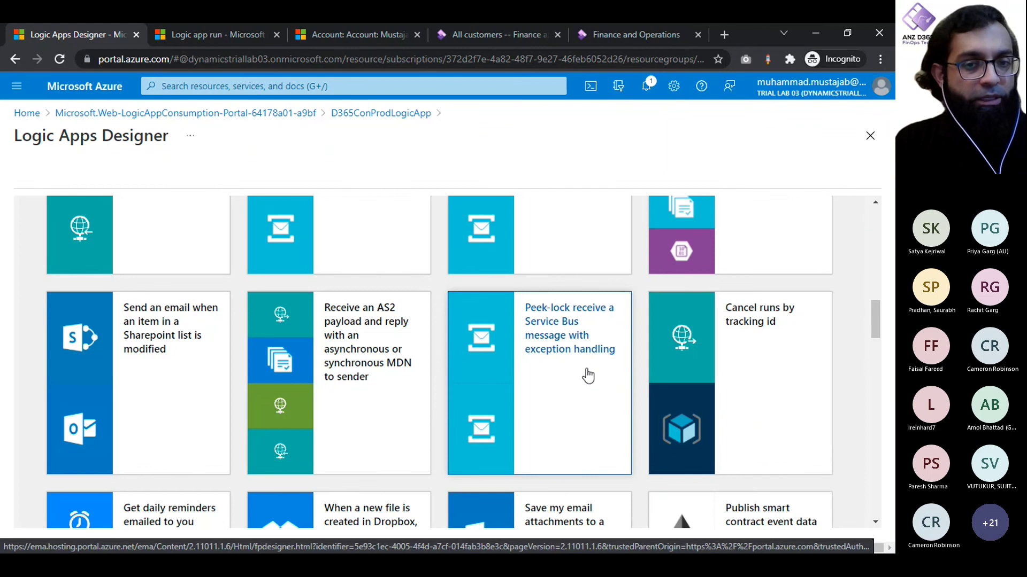
pyautogui.scroll(-10, 588, 376)
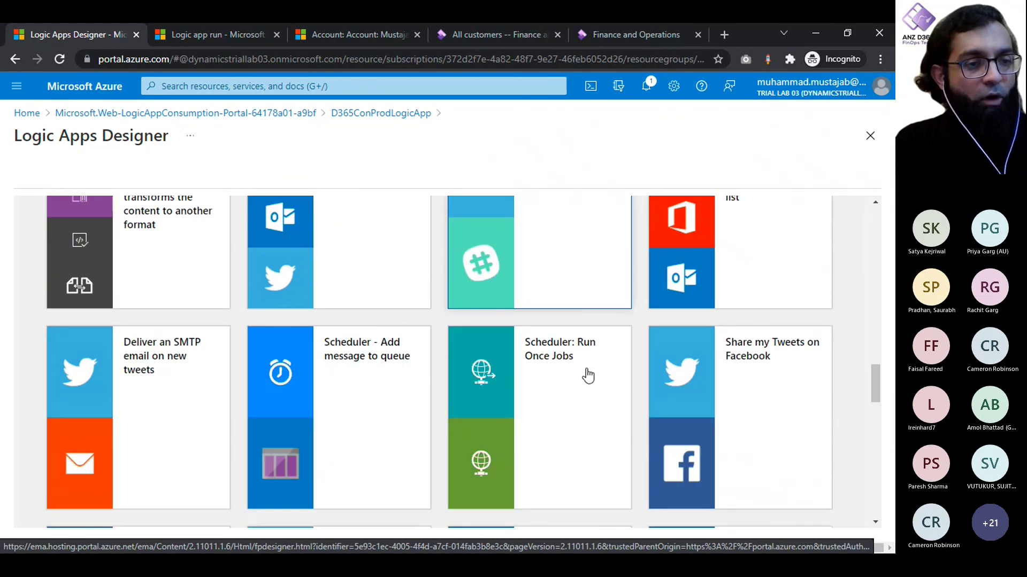
pyautogui.scroll(-9, 588, 376)
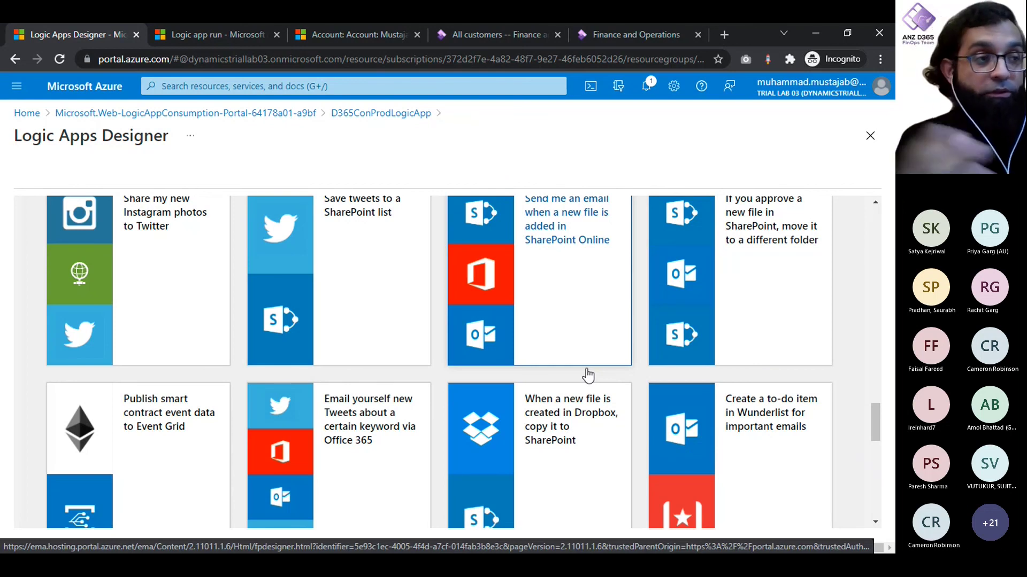
pyautogui.scroll(10, 588, 376)
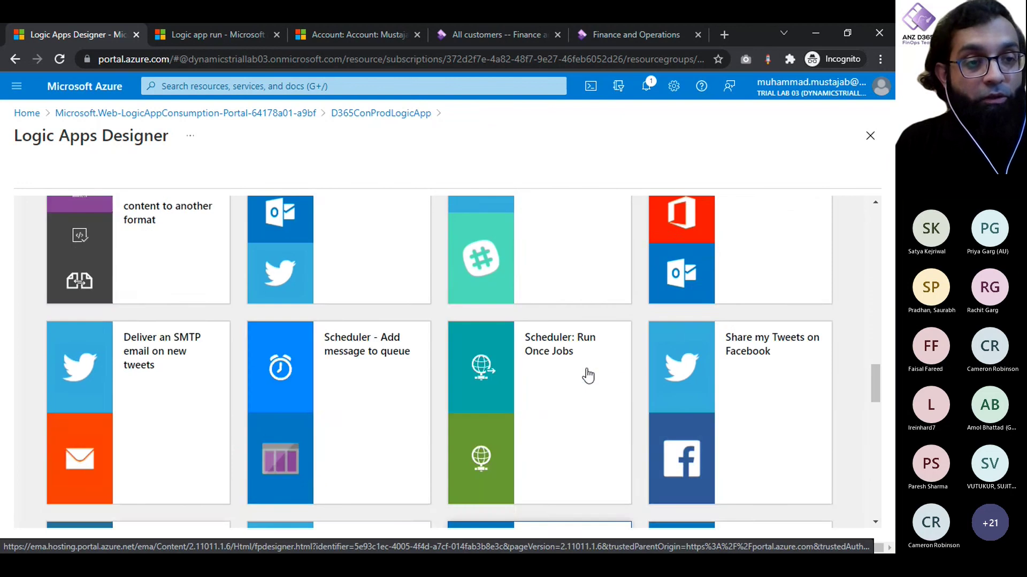
pyautogui.scroll(8, 588, 376)
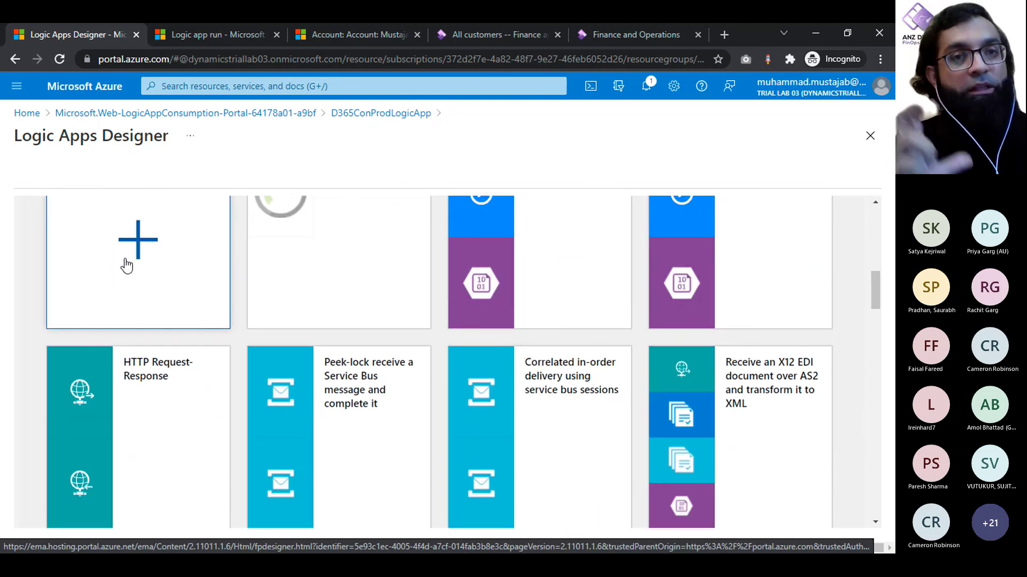
# Step: Start a Blank Logic App and pick the Microsoft Dataverse connector for the trigger
pyautogui.click(126, 266)
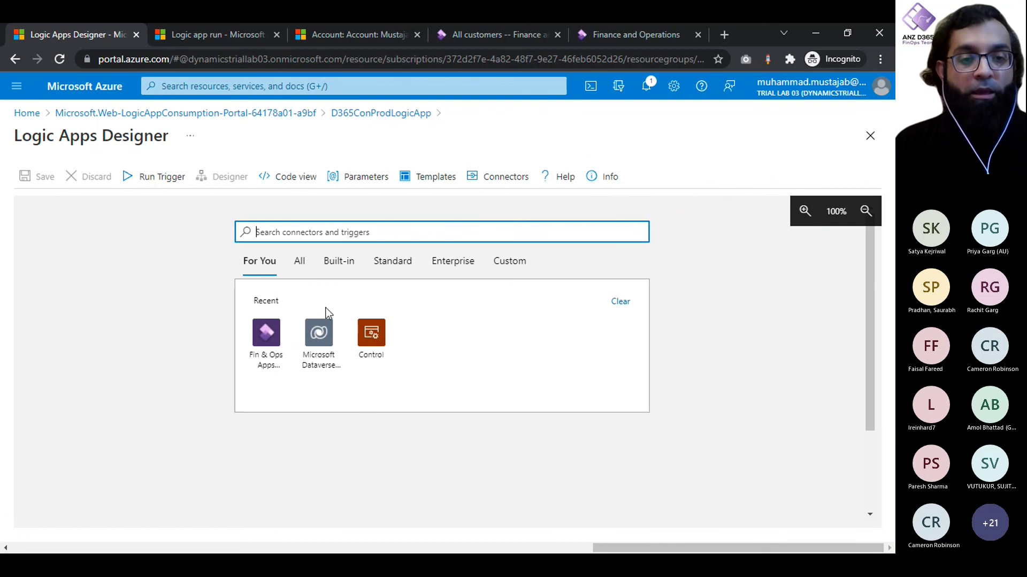
pyautogui.click(345, 38)
pyautogui.click(81, 37)
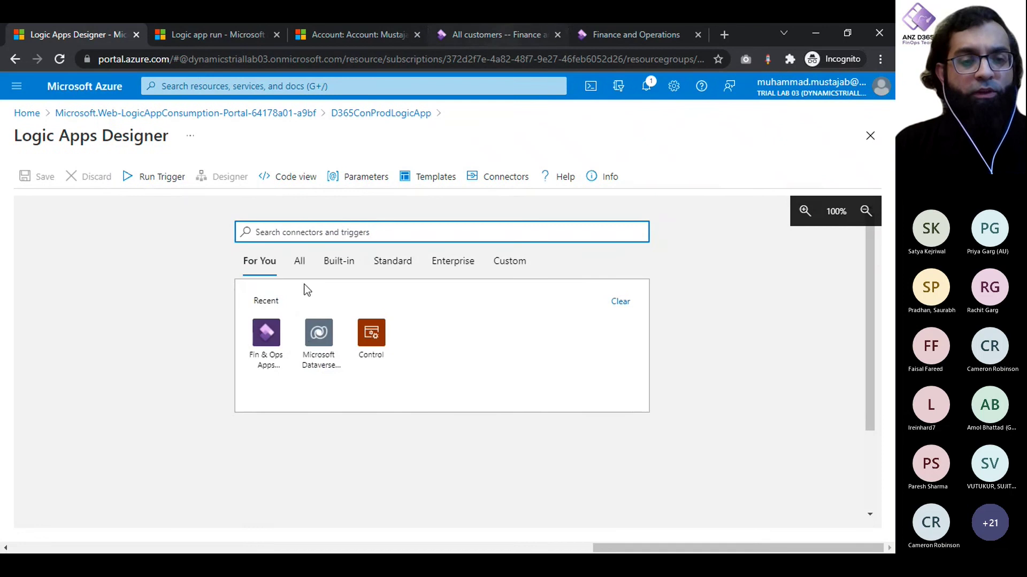
pyautogui.click(307, 341)
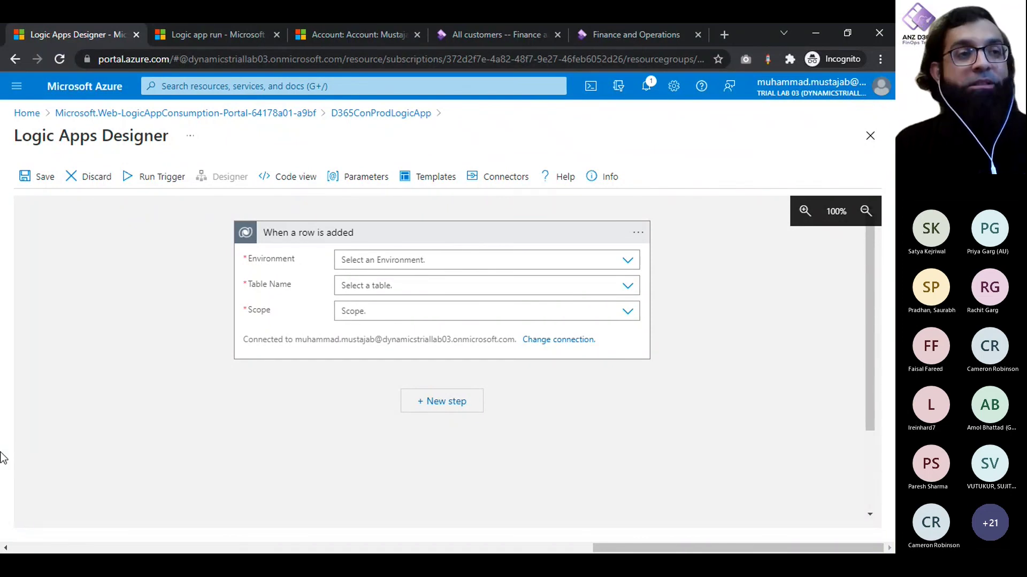
# Step: Set the trigger to environment iugd365finopslab03, table Accounts and scope Organization, then collapse it
pyautogui.click(496, 262)
pyautogui.click(629, 264)
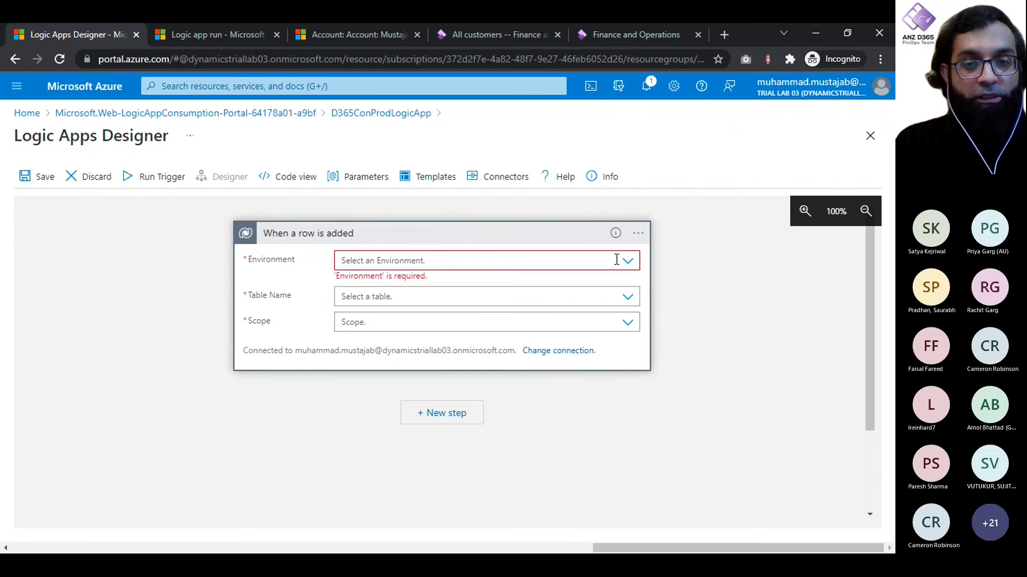
pyautogui.click(630, 263)
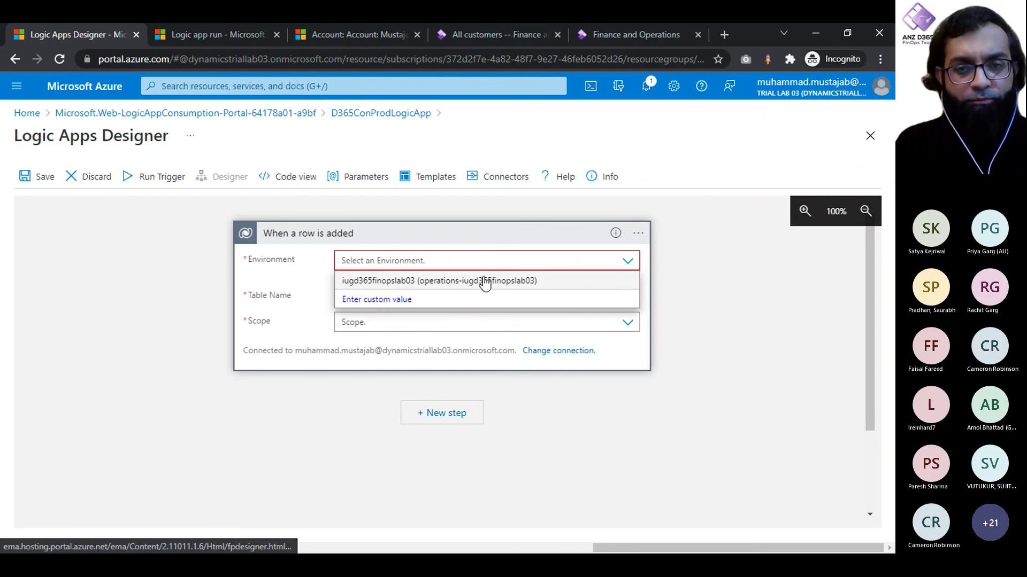
pyautogui.click(484, 282)
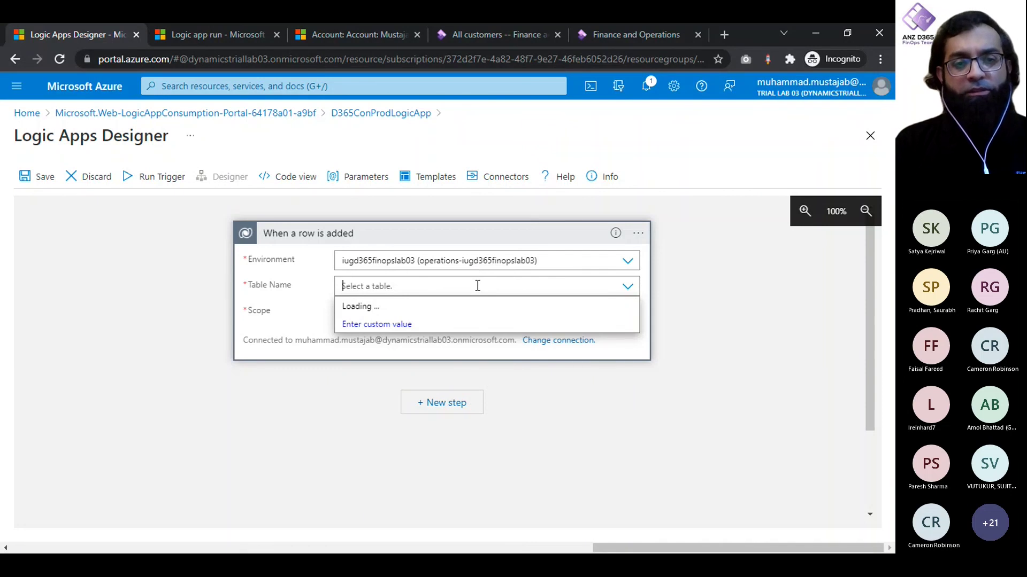
pyautogui.write('Account')
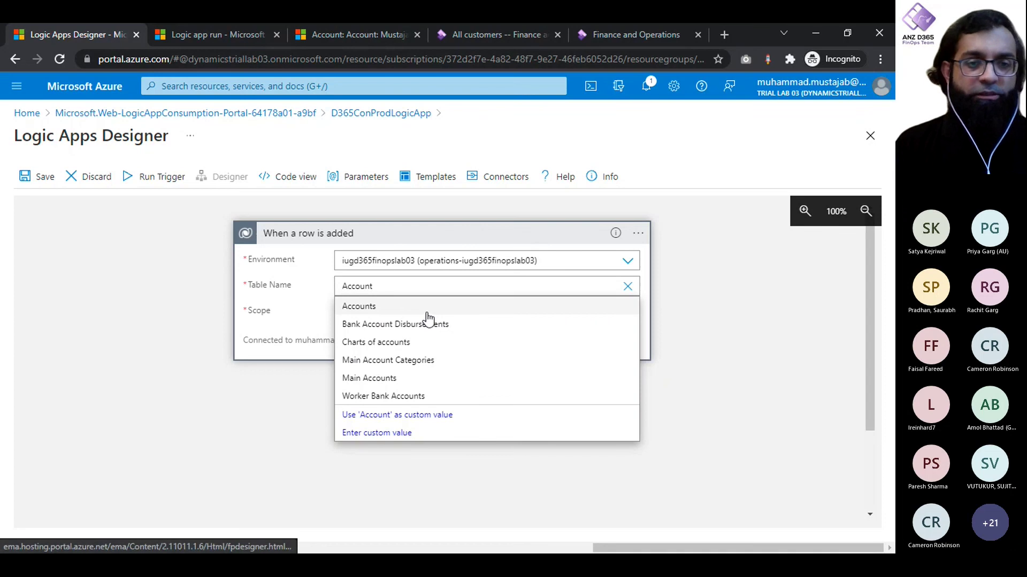
pyautogui.click(424, 310)
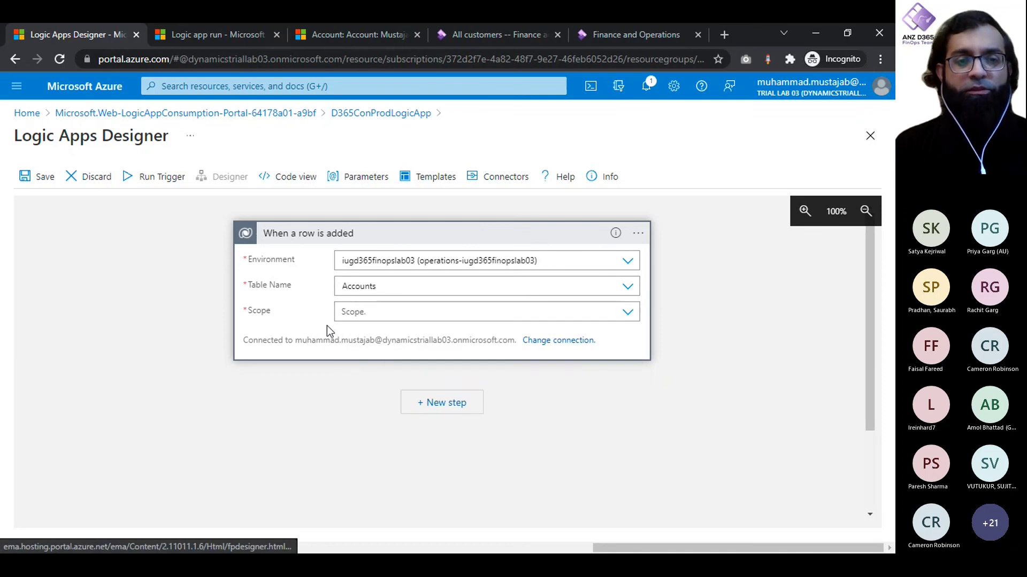
pyautogui.click(627, 313)
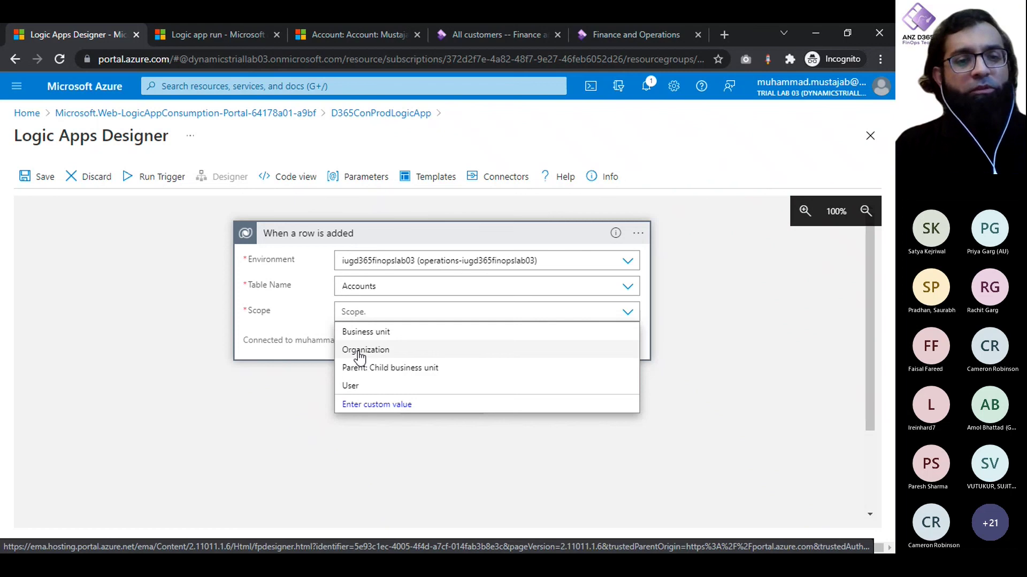
pyautogui.click(366, 350)
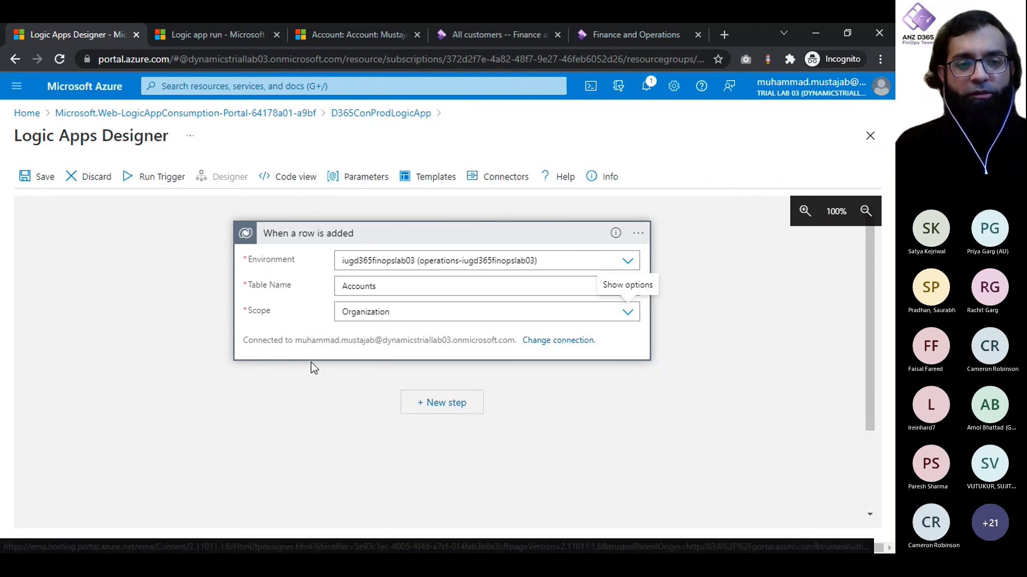
pyautogui.click(517, 234)
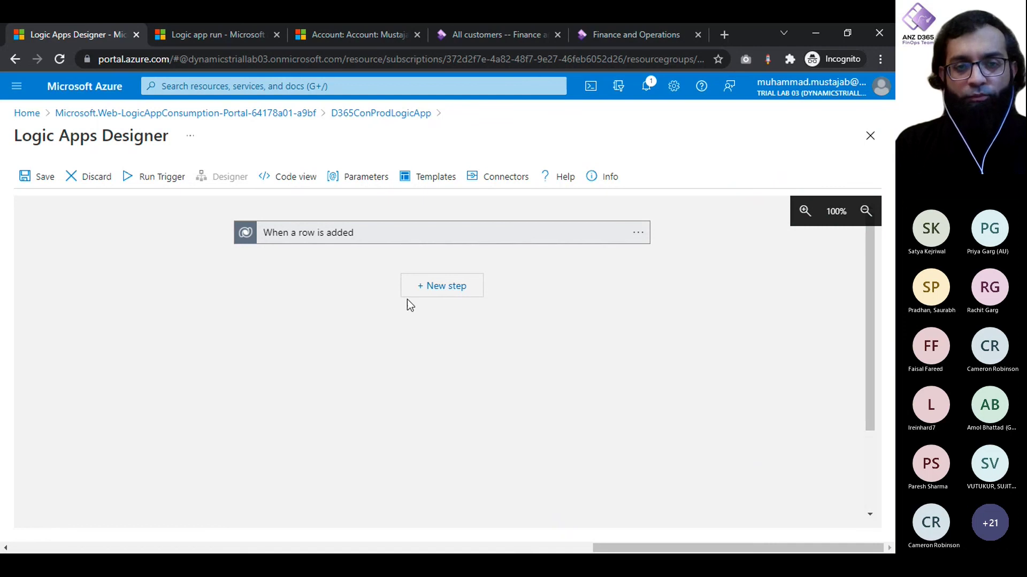
# Step: Add a Scope after the row-added trigger and rename it Try
pyautogui.click(448, 298)
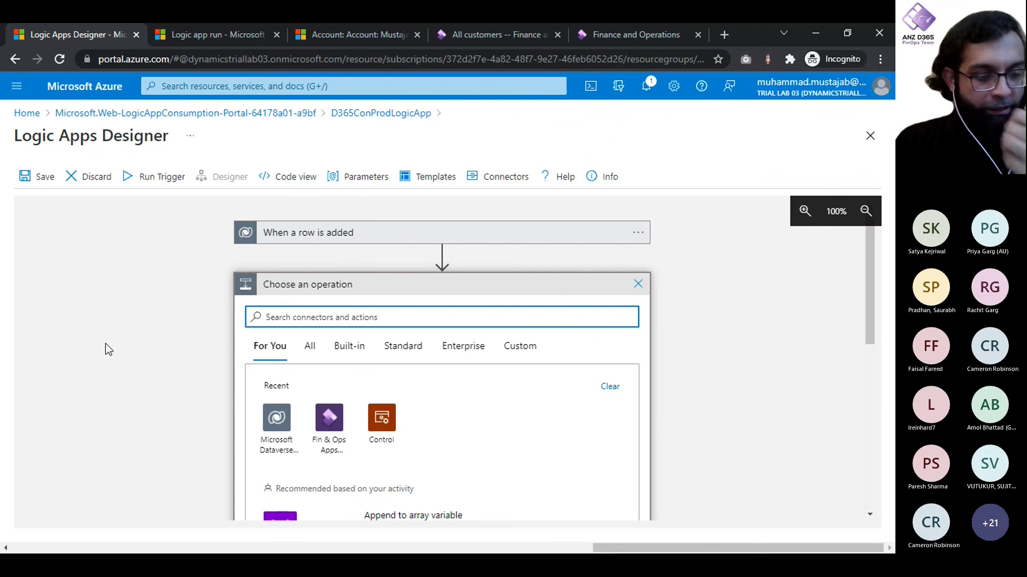
pyautogui.write('scope')
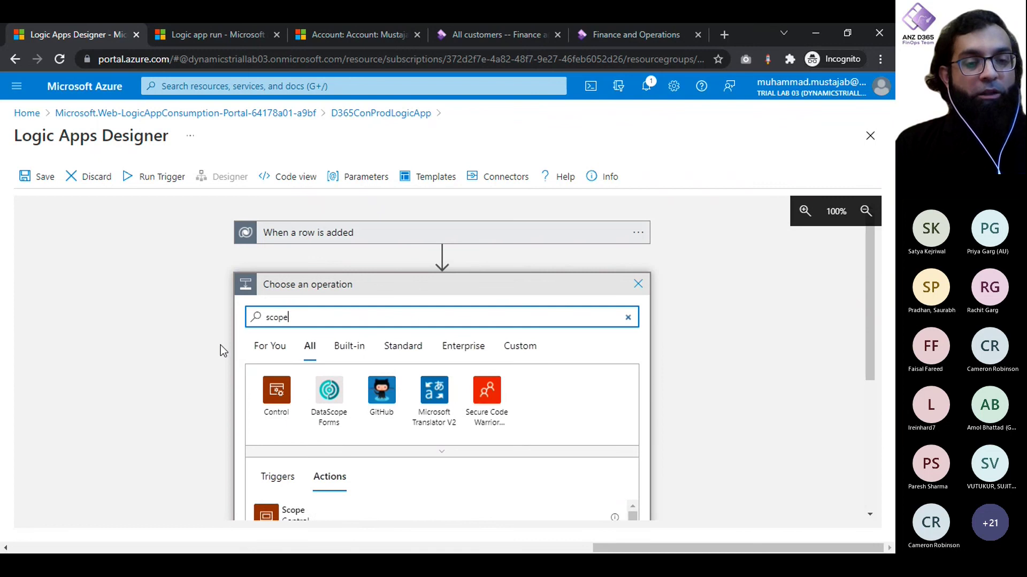
pyautogui.scroll(-2, 220, 345)
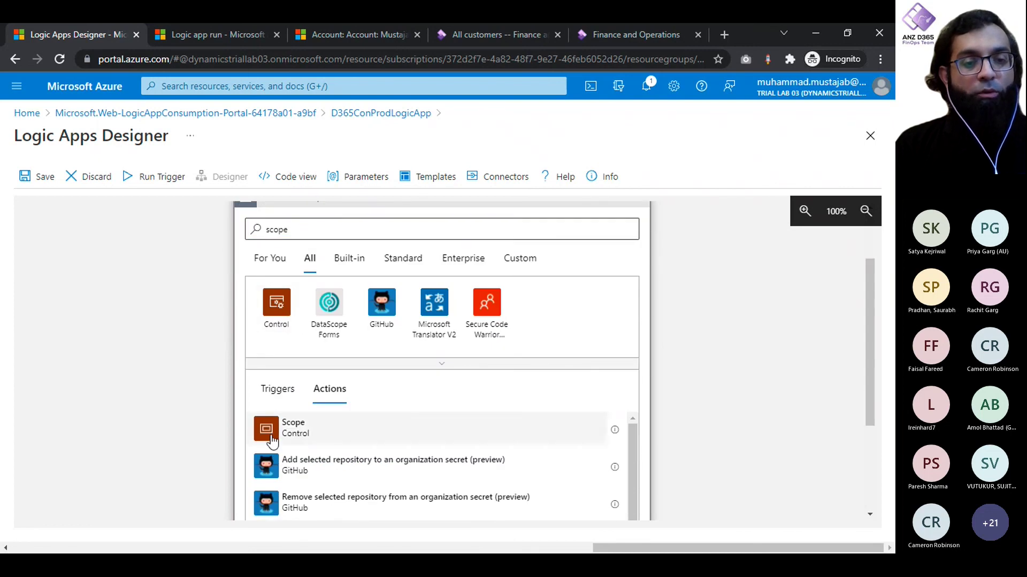
pyautogui.click(289, 431)
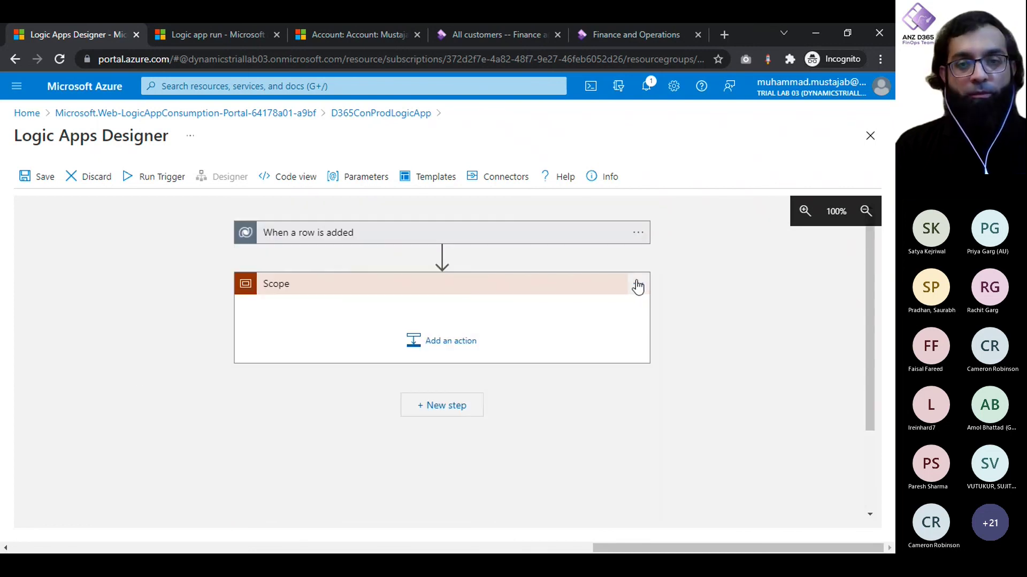
pyautogui.click(638, 285)
pyautogui.click(689, 287)
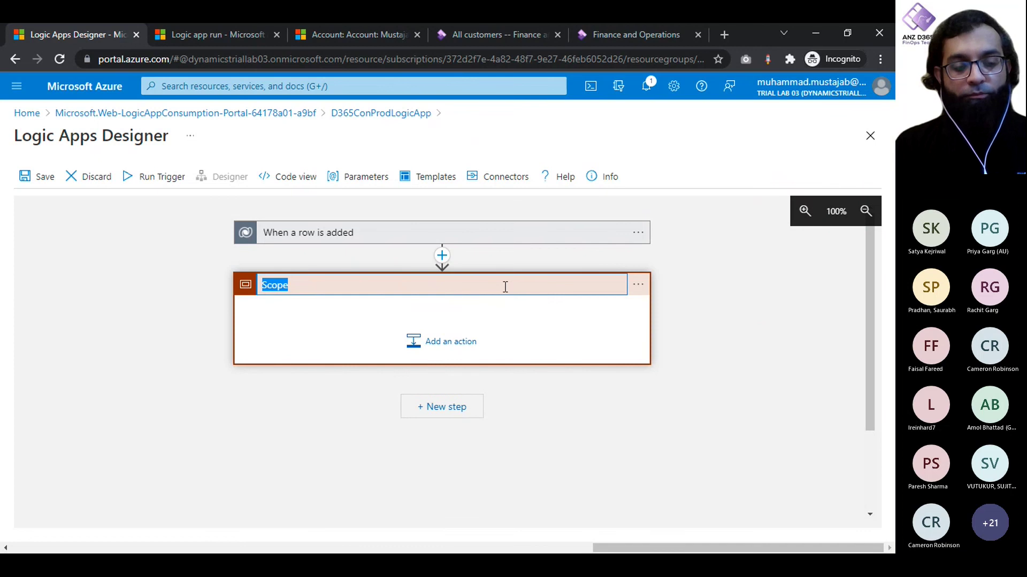
pyautogui.write('Try')
pyautogui.click(177, 331)
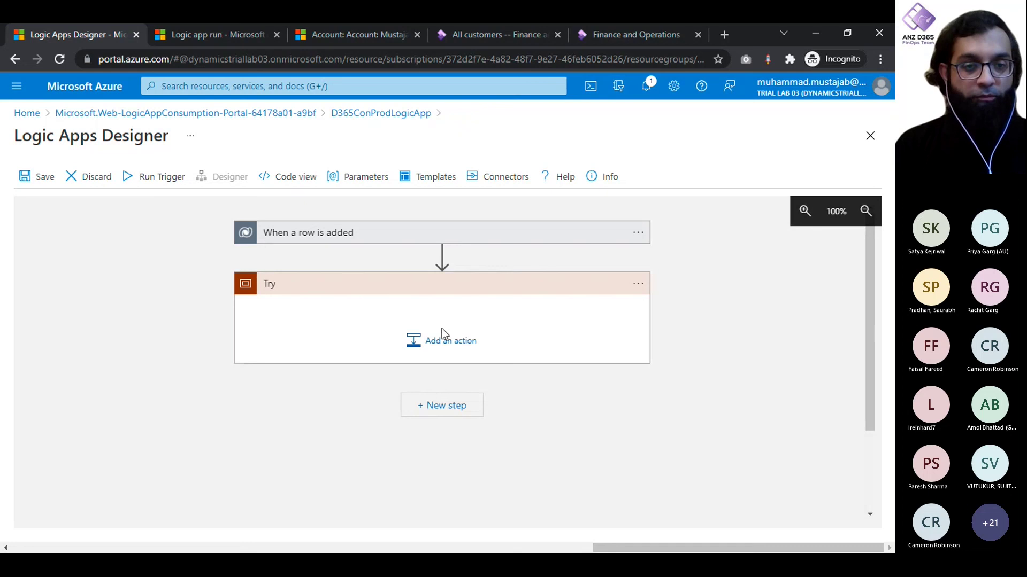
# Step: Add a second Scope after Try with its run-after kept as 'is successful'
pyautogui.click(448, 413)
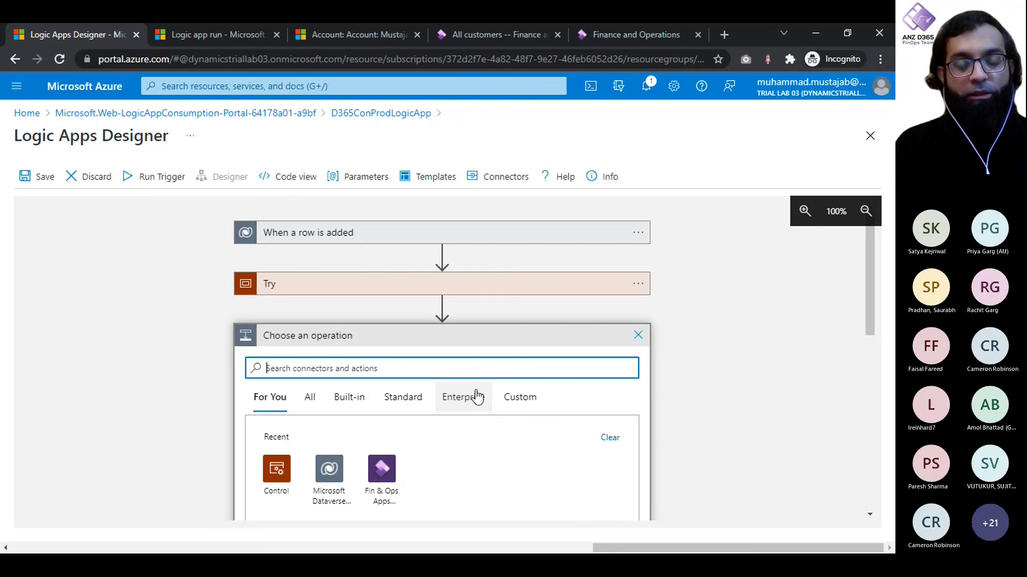
pyautogui.write('Scope')
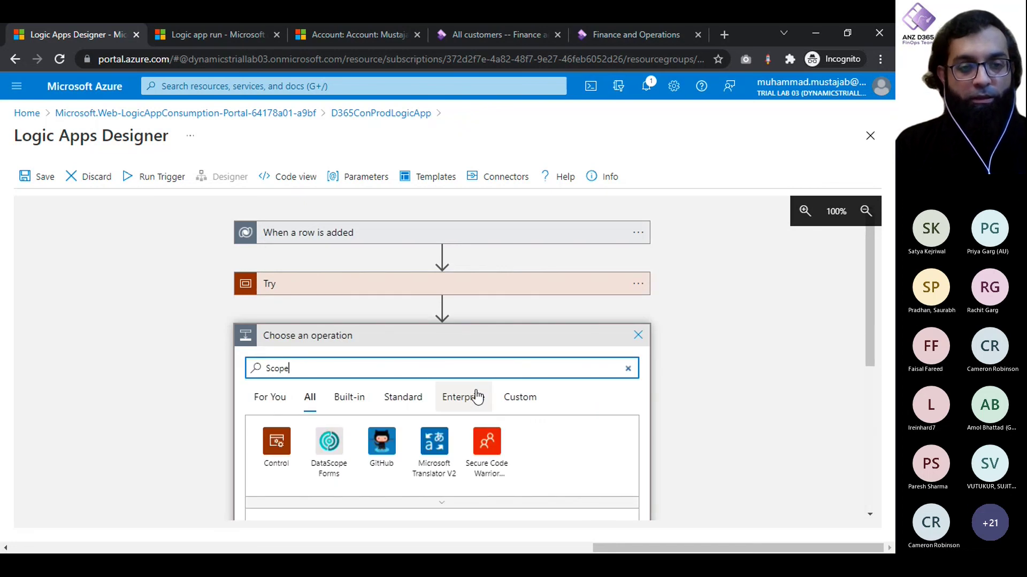
pyautogui.scroll(-2, 321, 469)
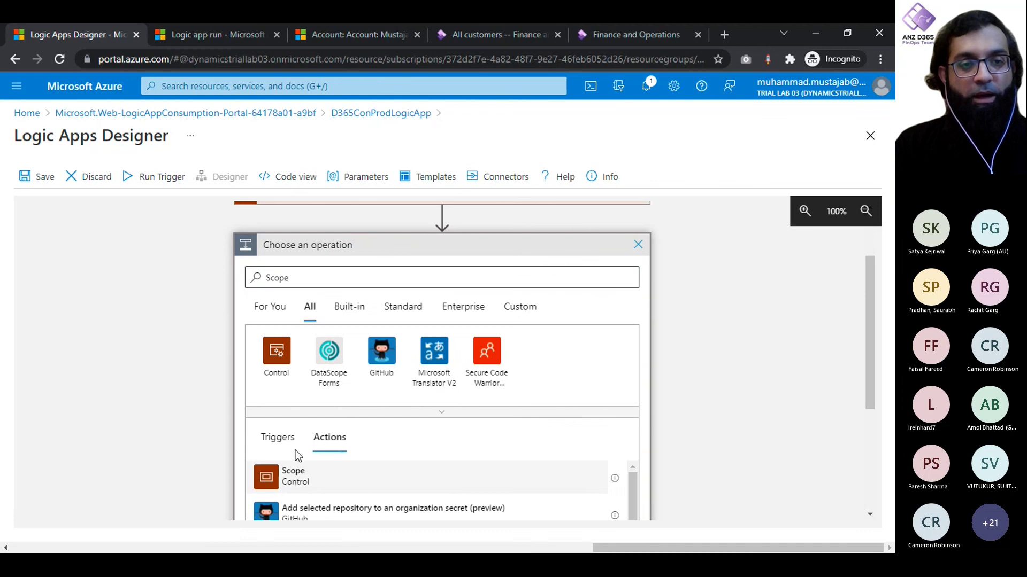
pyautogui.click(293, 475)
pyautogui.click(638, 244)
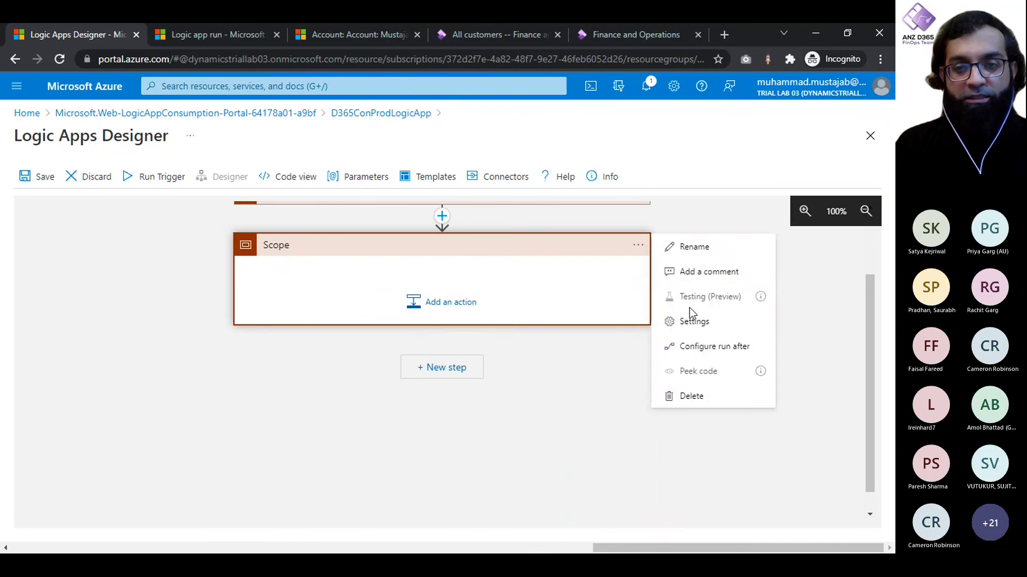
pyautogui.click(692, 346)
pyautogui.click(252, 273)
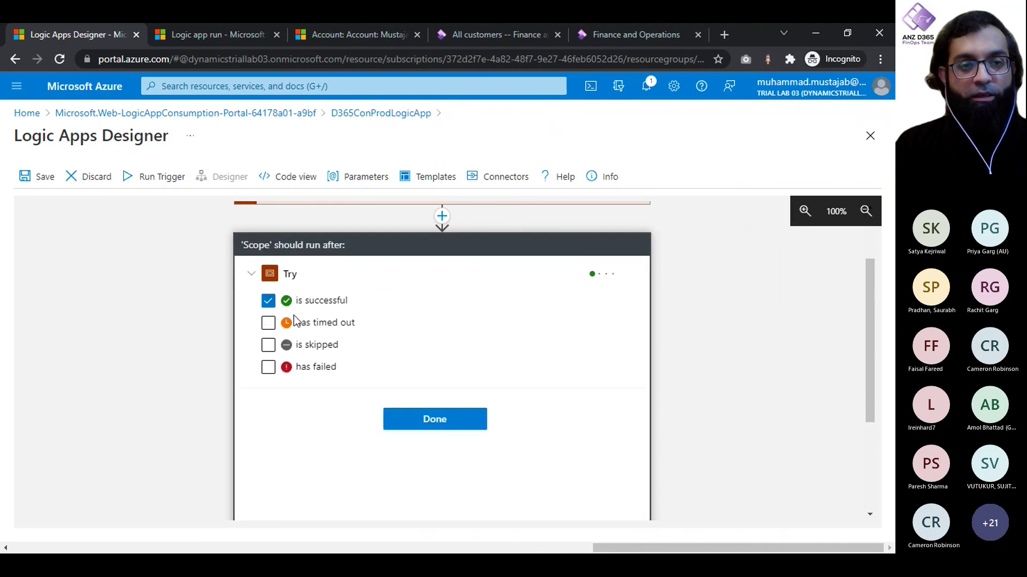
pyautogui.click(419, 427)
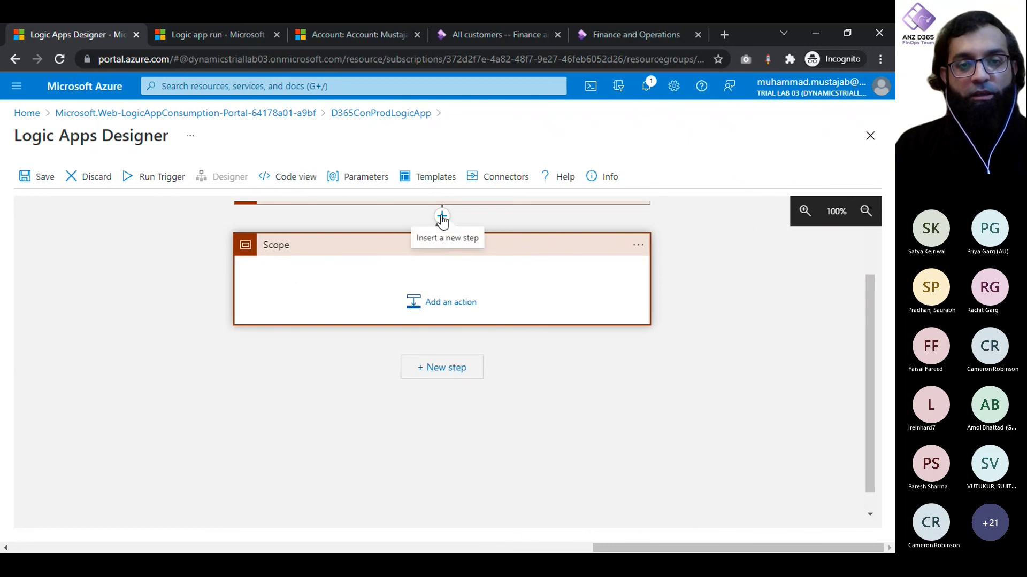
pyautogui.click(441, 217)
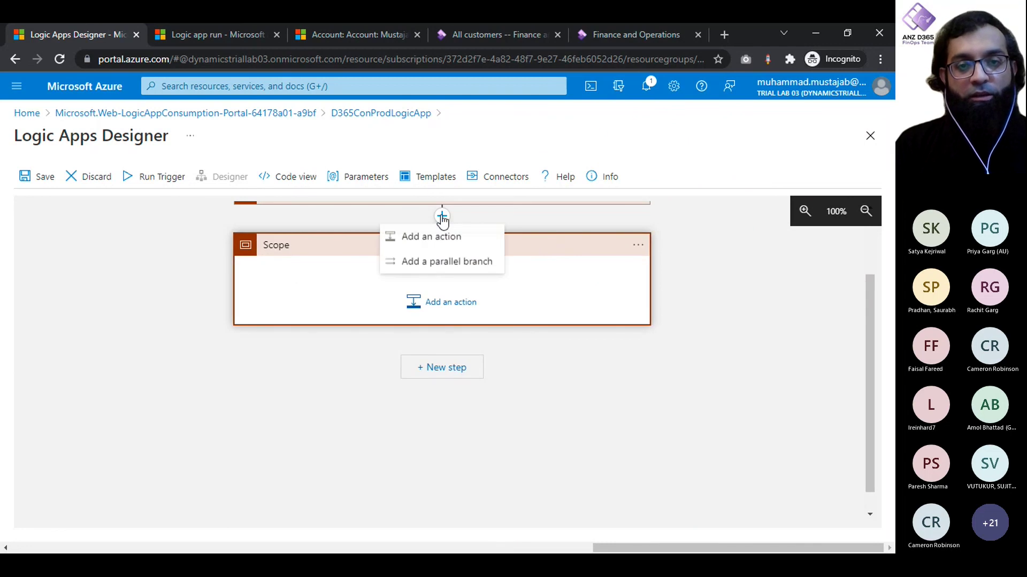
# Step: Add a parallel Scope beside the second scope that runs only when Try has failed
pyautogui.click(456, 264)
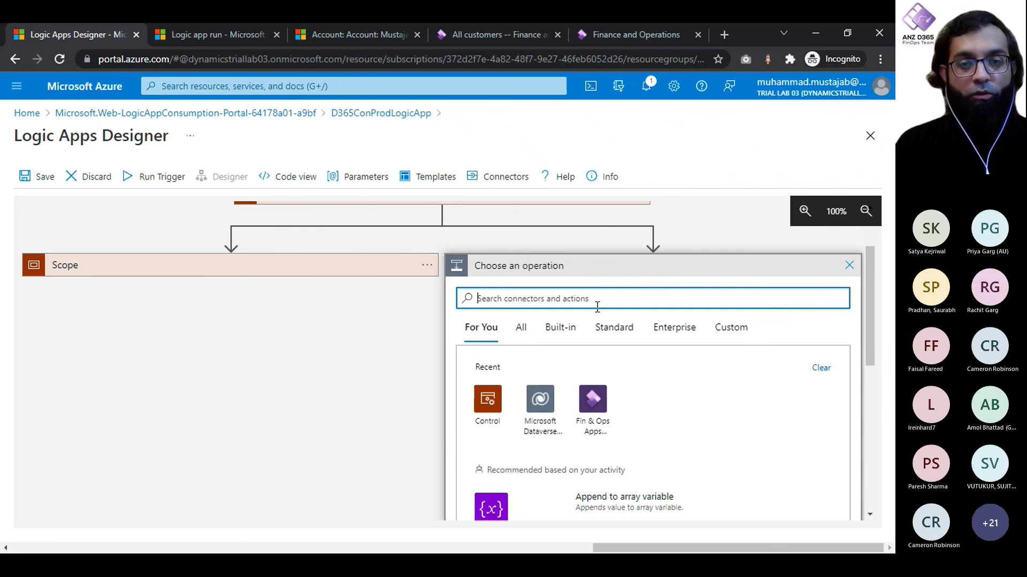
pyautogui.write('Scope')
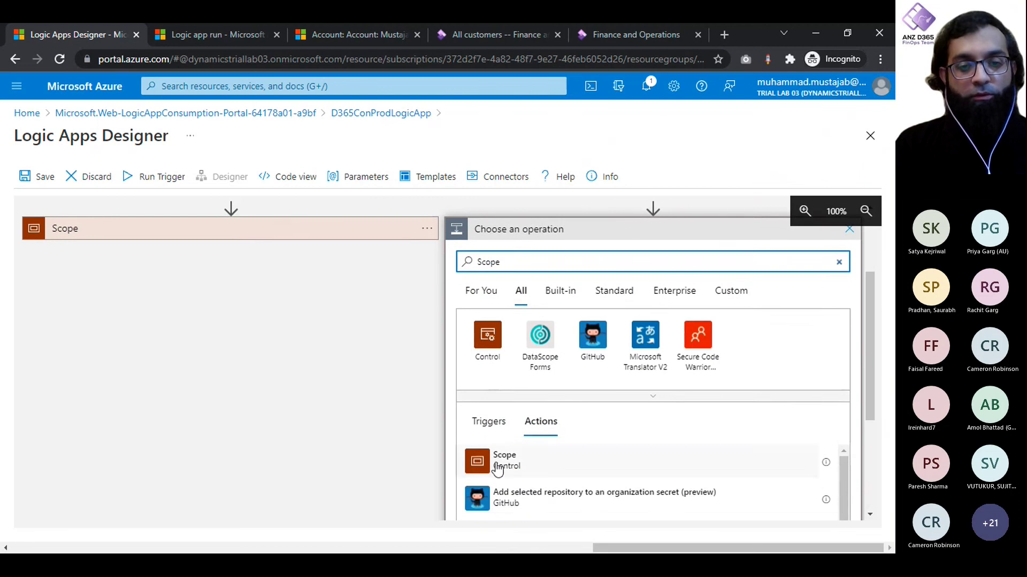
pyautogui.click(499, 467)
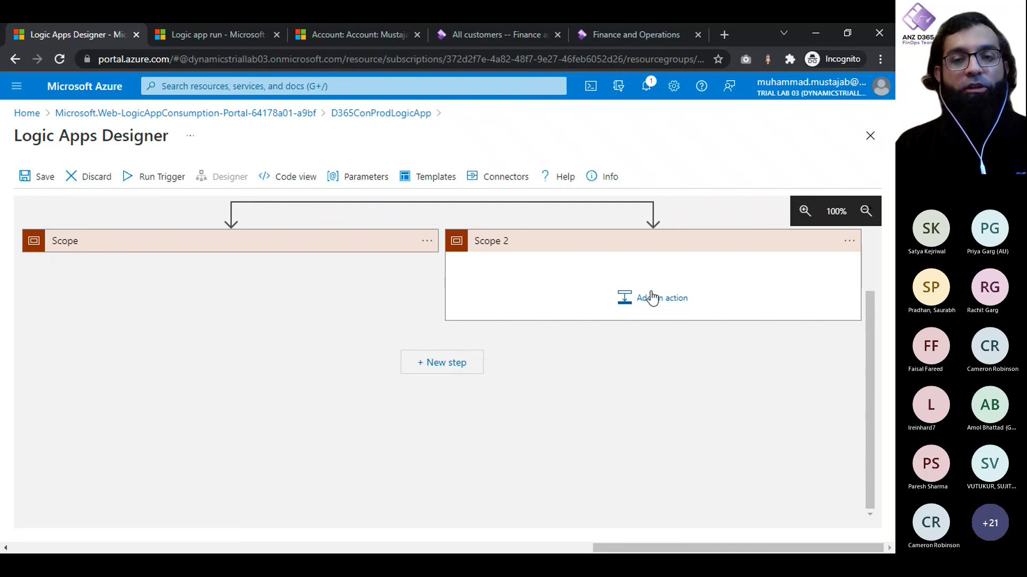
pyautogui.click(849, 243)
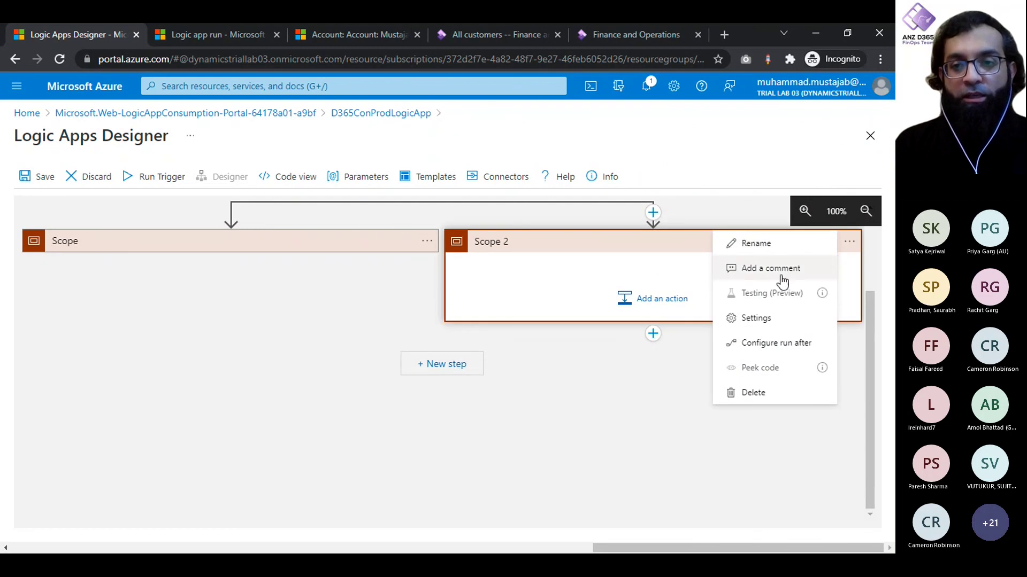
pyautogui.click(757, 343)
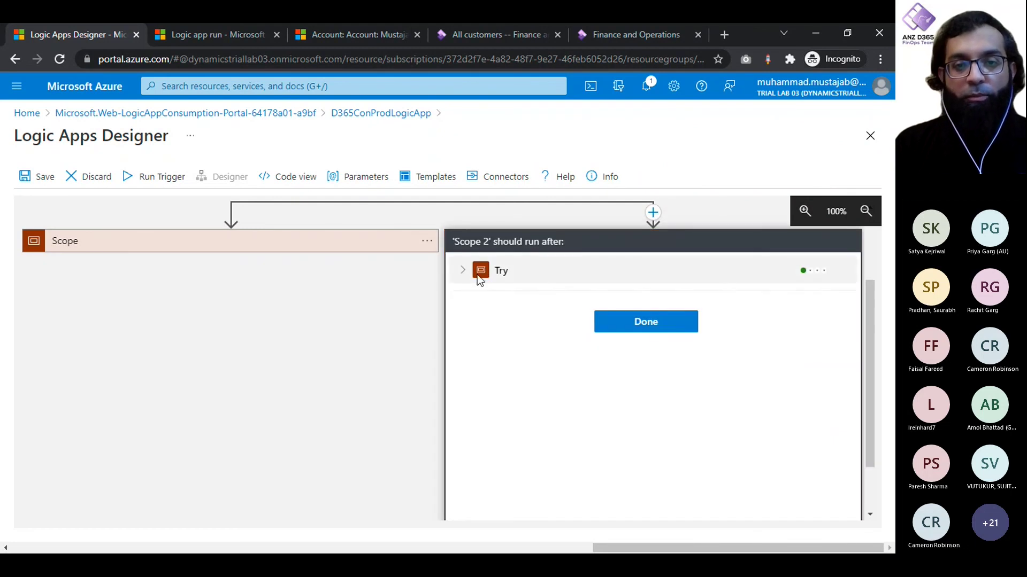
pyautogui.click(464, 274)
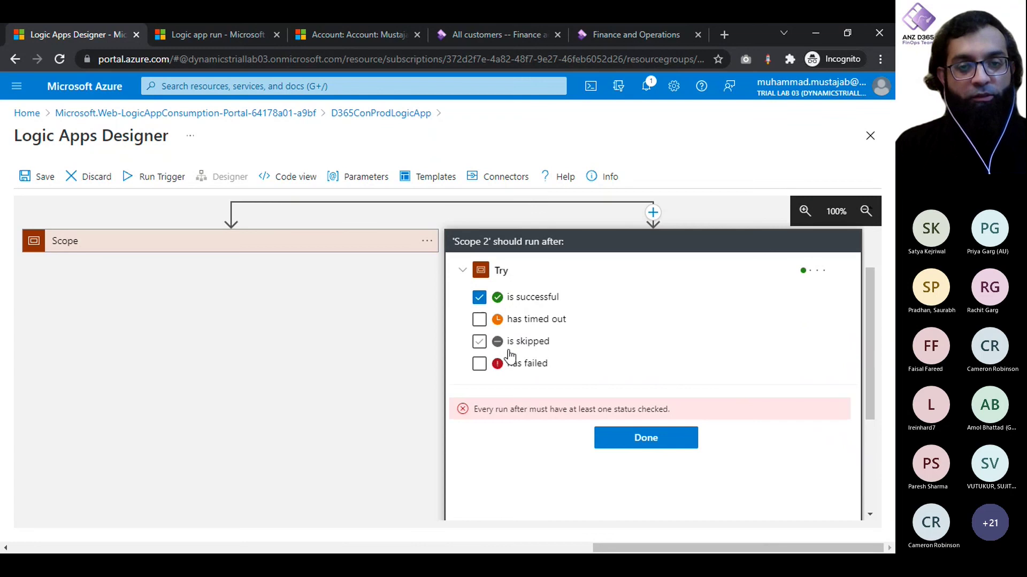
pyautogui.click(506, 365)
pyautogui.click(479, 298)
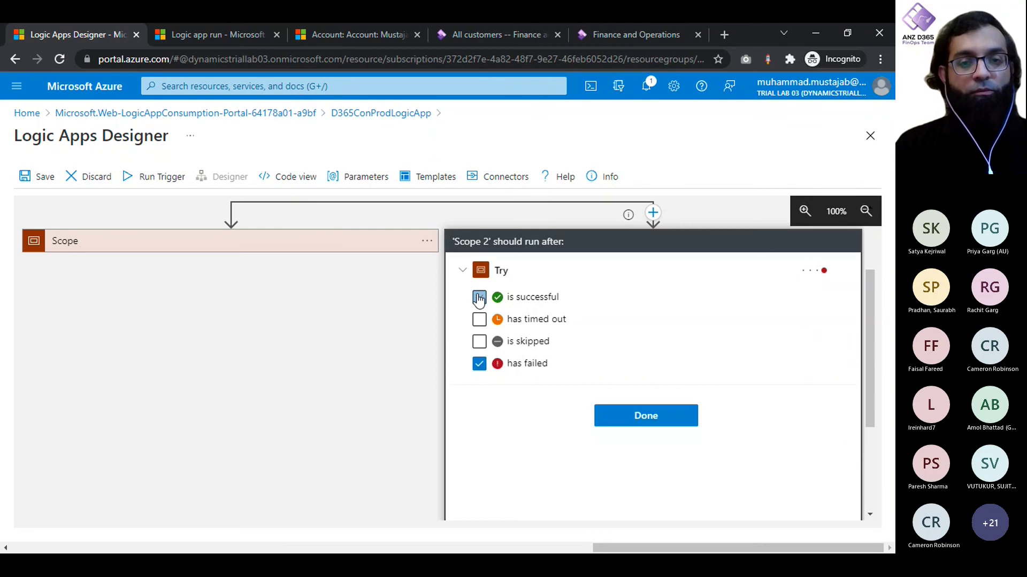
pyautogui.click(627, 417)
# Step: Rename the left-branch scope 'Try Success' and the parallel scope 'Try Fail'
pyautogui.scroll(2, 329, 371)
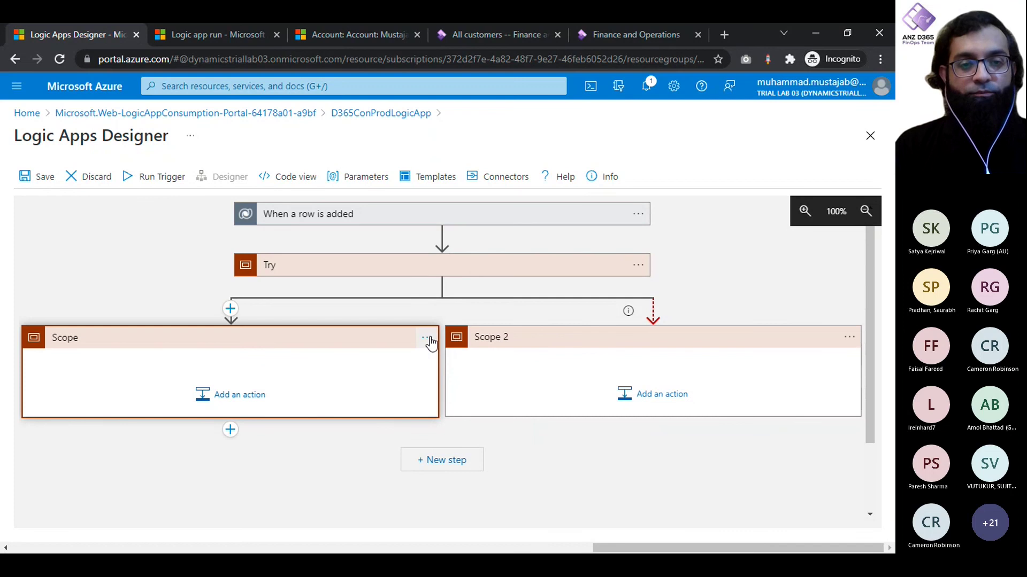
pyautogui.click(427, 338)
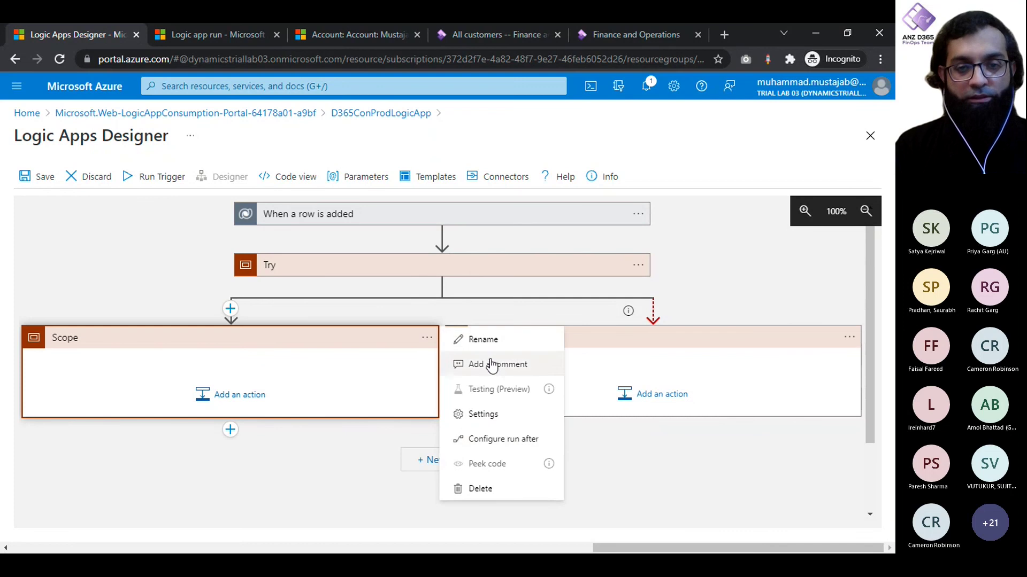
pyautogui.click(490, 343)
pyautogui.write('Try ')
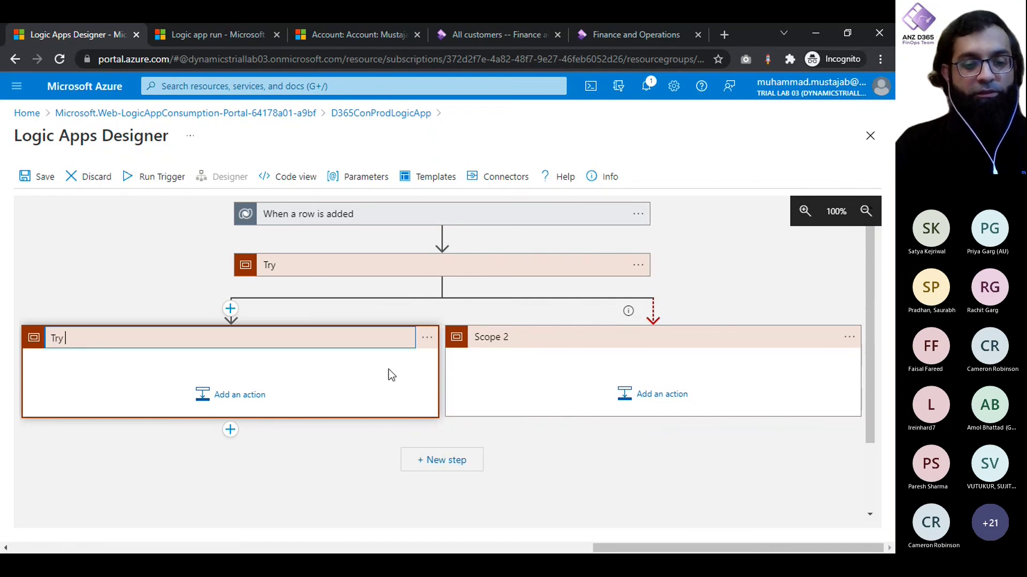
pyautogui.write('Success')
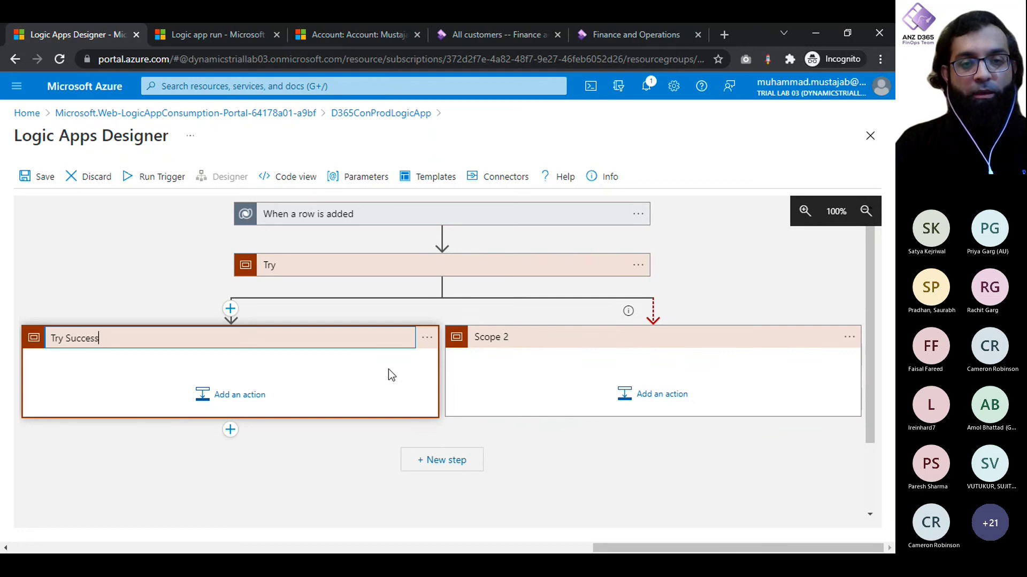
pyautogui.click(850, 338)
pyautogui.click(776, 348)
pyautogui.write('Try Fail')
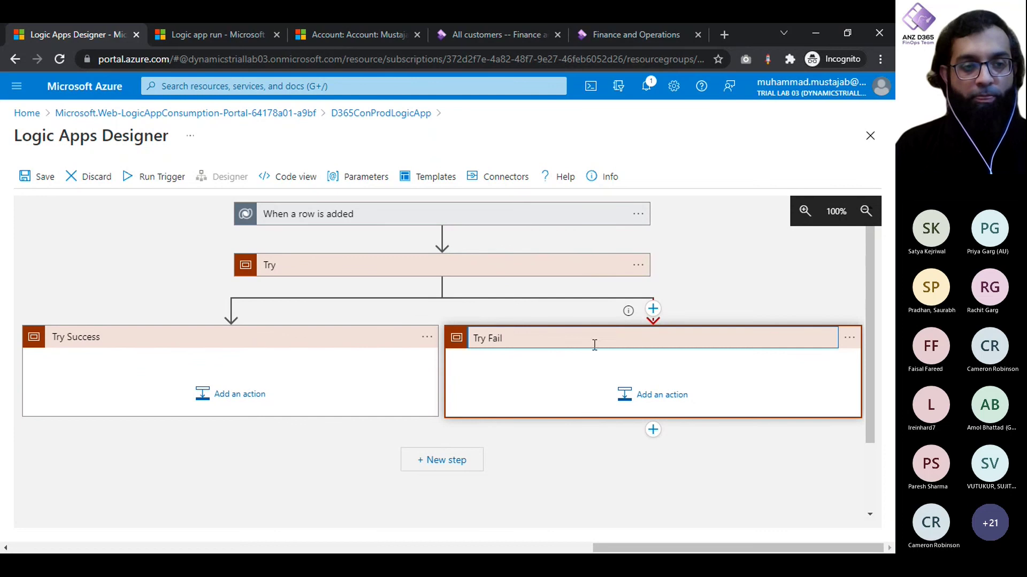
pyautogui.click(327, 435)
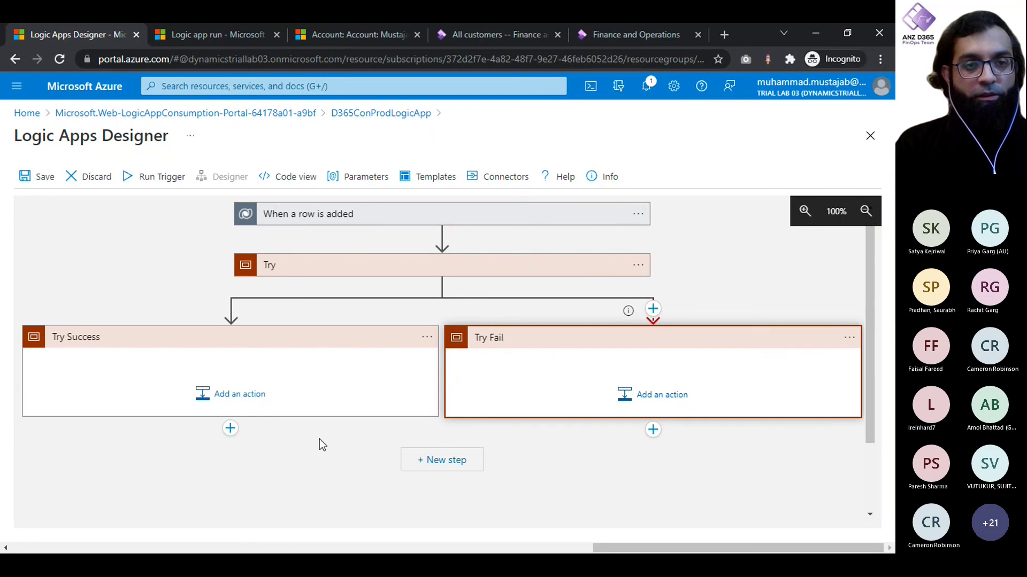
pyautogui.click(321, 267)
pyautogui.click(526, 347)
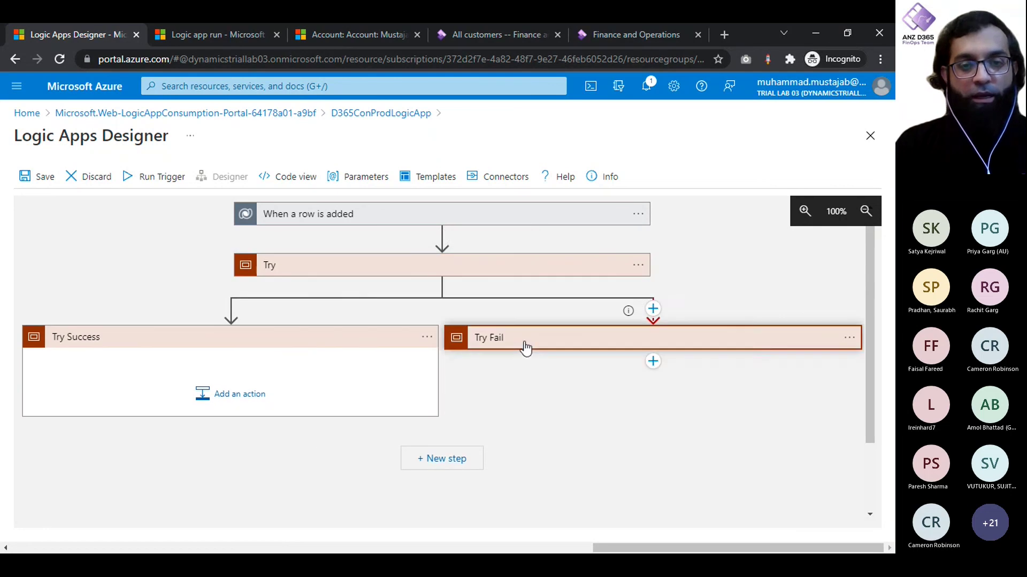
pyautogui.click(580, 337)
# Step: Add a Fin & Ops Create record action inside Try, using the iugd365finopslab03 sandbox instance
pyautogui.click(318, 272)
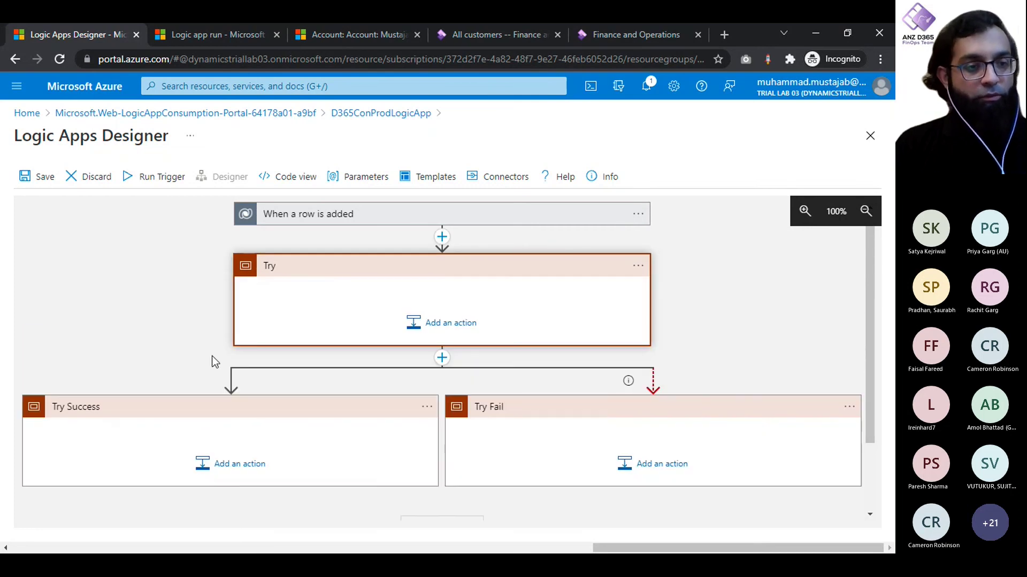
pyautogui.click(447, 322)
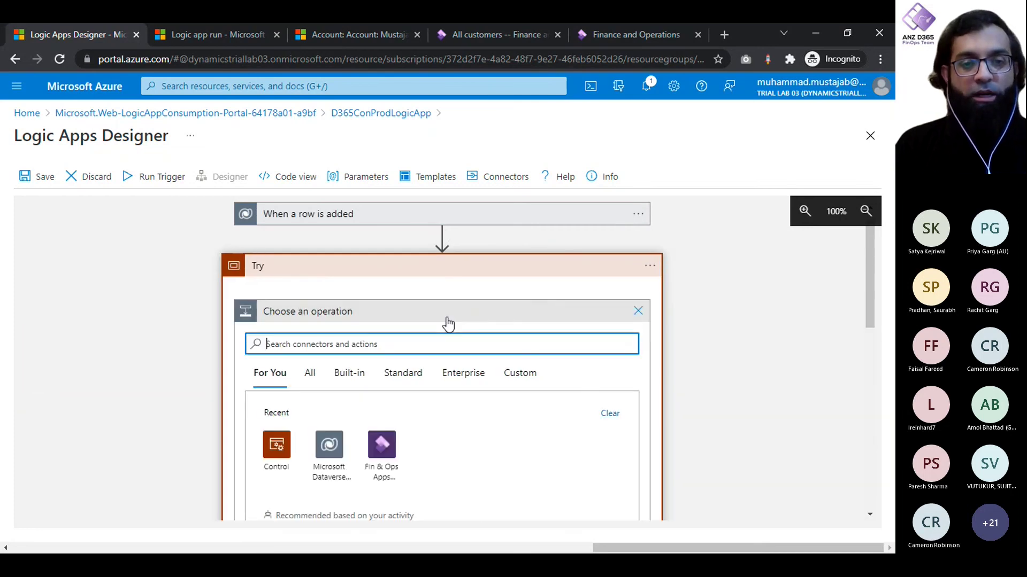
pyautogui.click(378, 461)
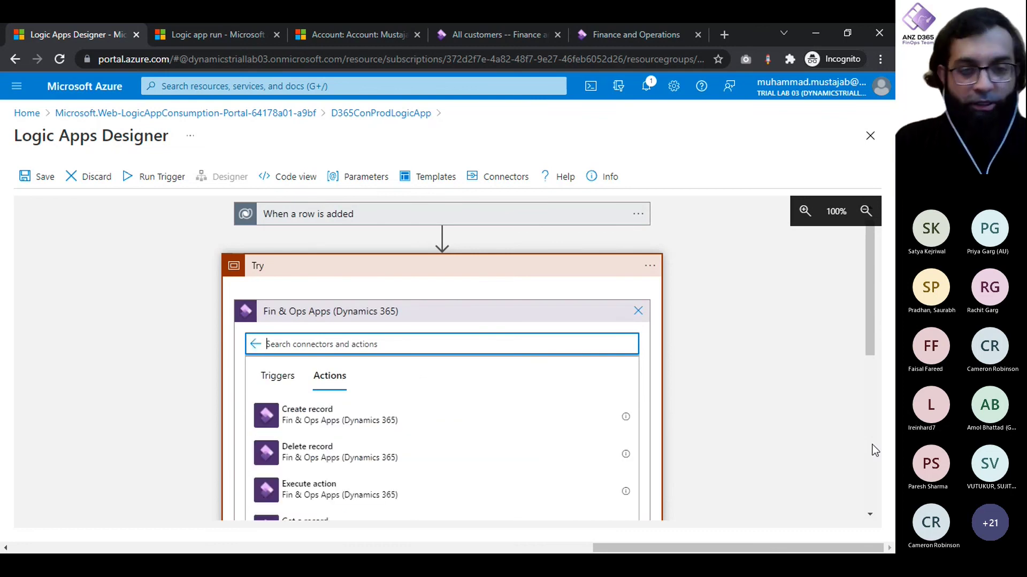
pyautogui.scroll(-2, 874, 451)
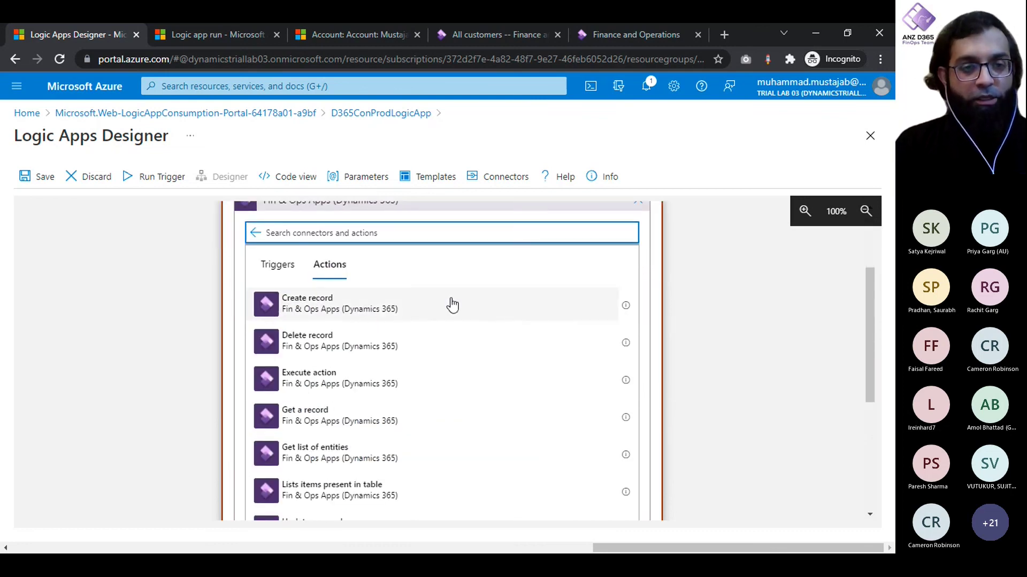
pyautogui.click(360, 304)
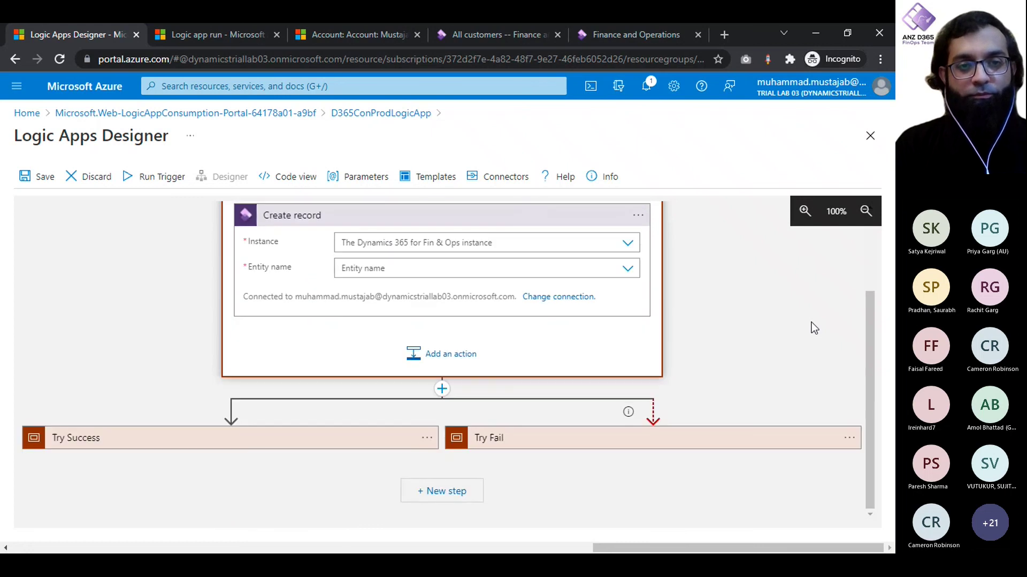
pyautogui.click(629, 243)
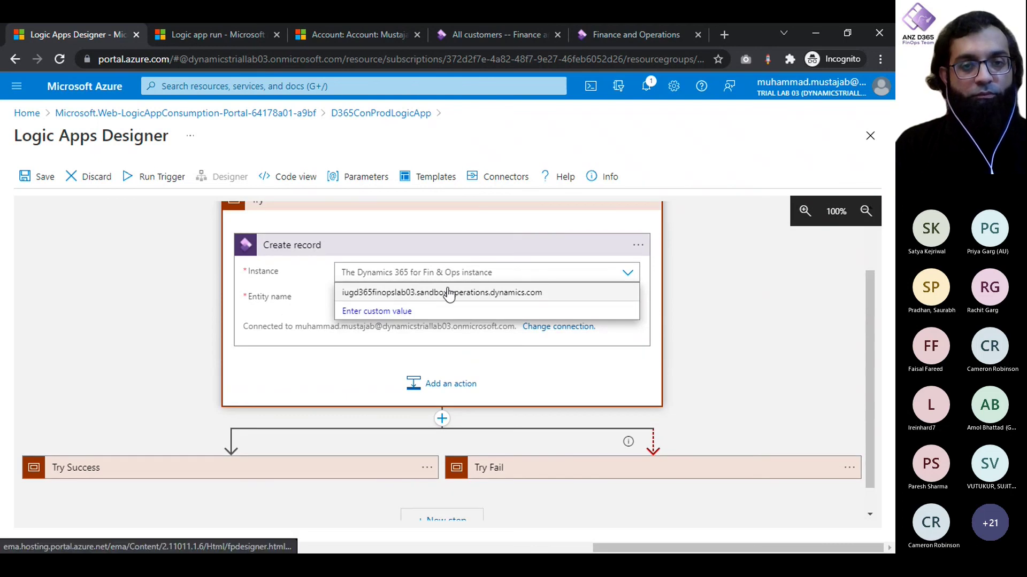
pyautogui.click(501, 294)
# Step: Search 'Customer' in the entity list and set the entity name to CustomersV3
pyautogui.click(629, 297)
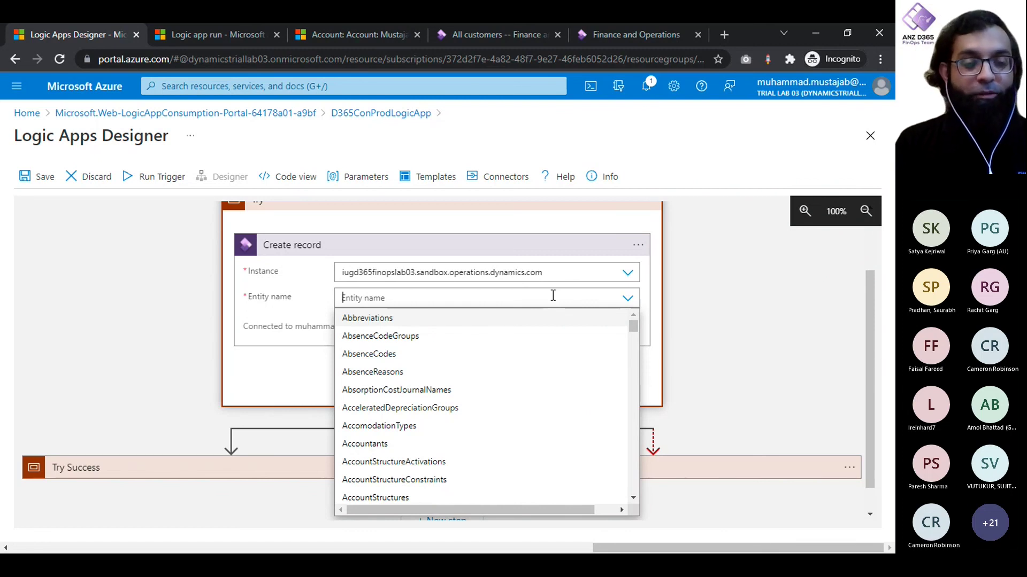
pyautogui.write('Cus')
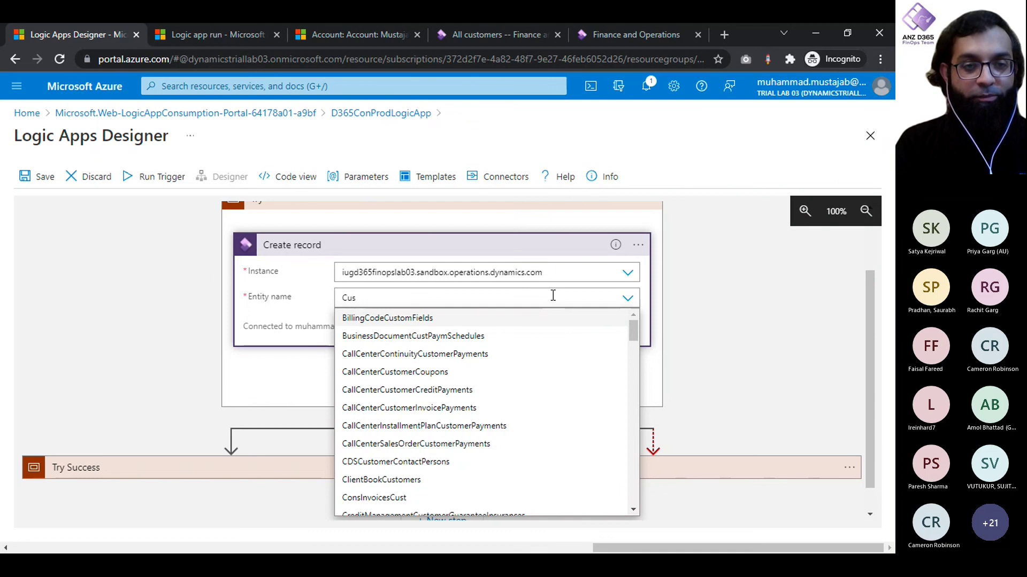
pyautogui.write('tomer')
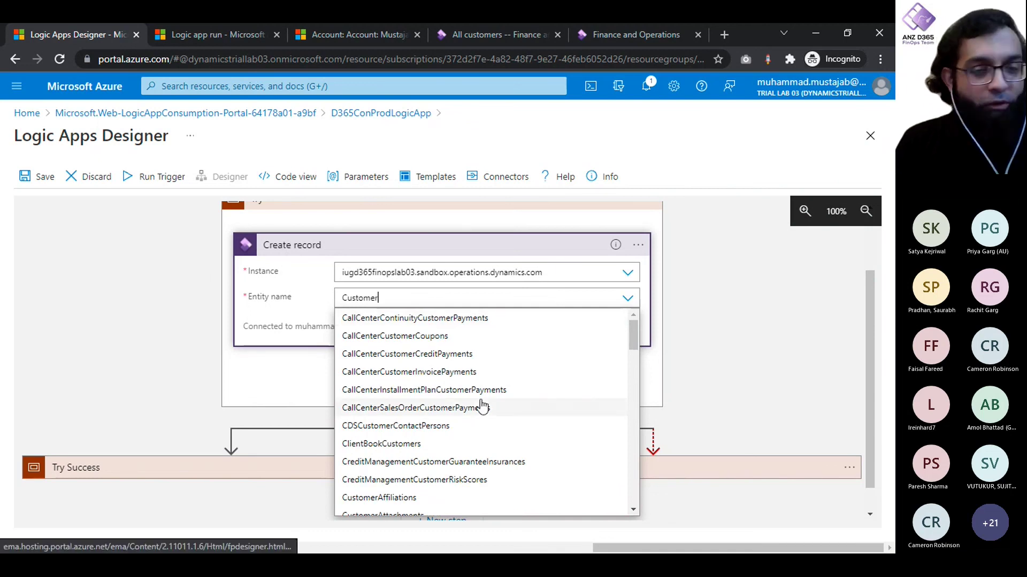
pyautogui.scroll(-2, 481, 404)
pyautogui.scroll(-4, 481, 407)
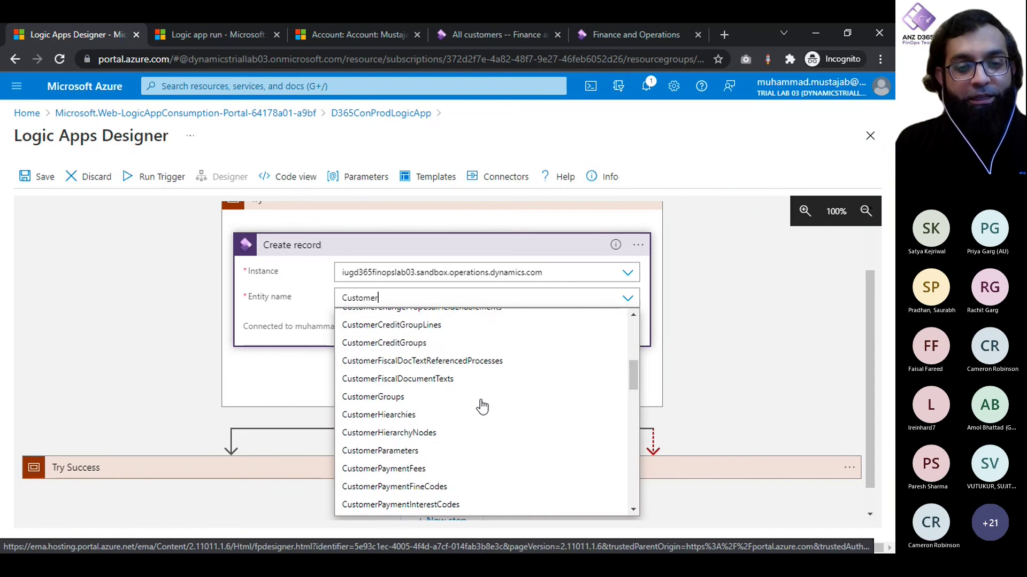
pyautogui.scroll(-2, 481, 406)
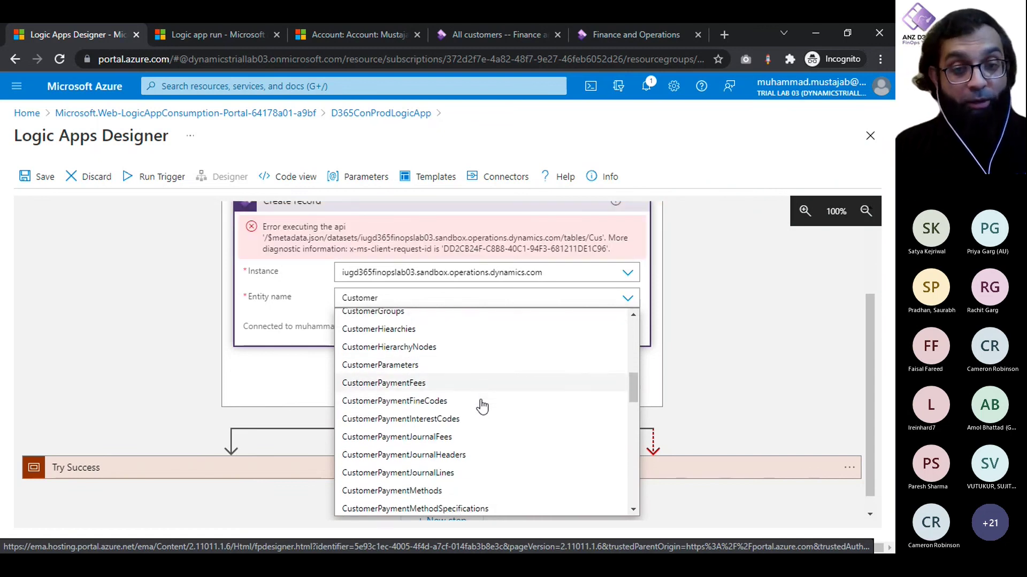
pyautogui.scroll(-1, 482, 406)
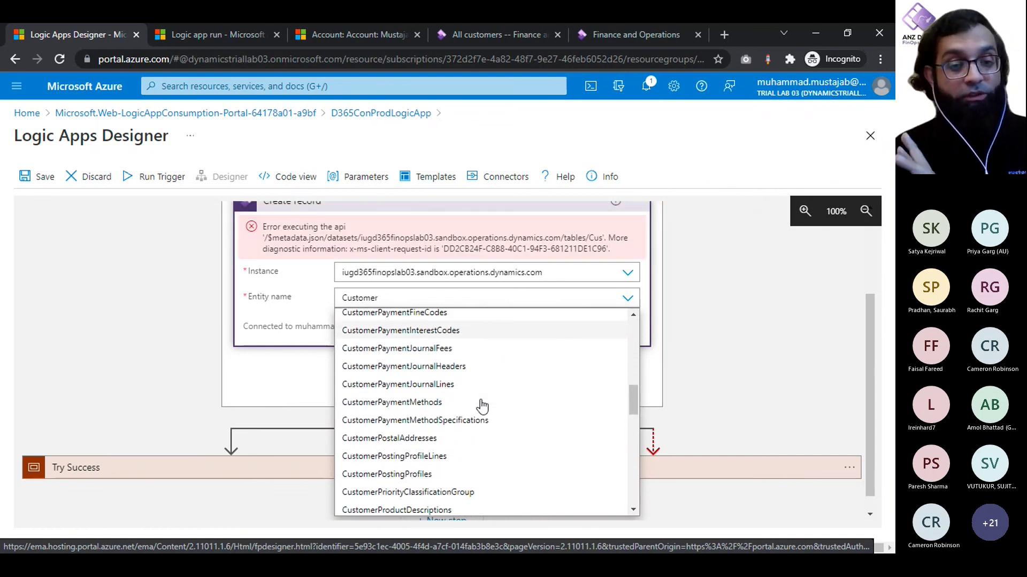
pyautogui.scroll(-4, 482, 406)
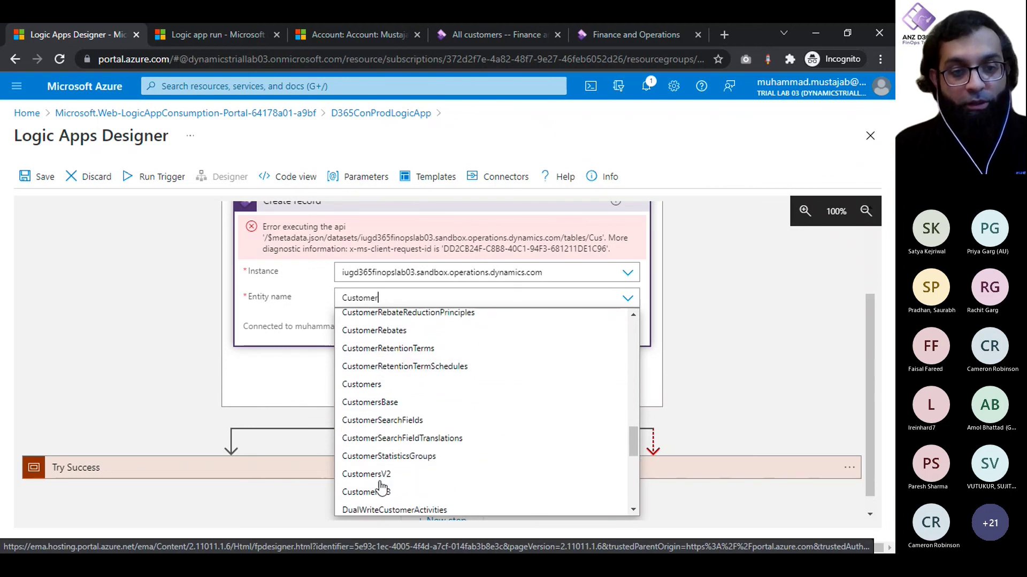
pyautogui.click(369, 491)
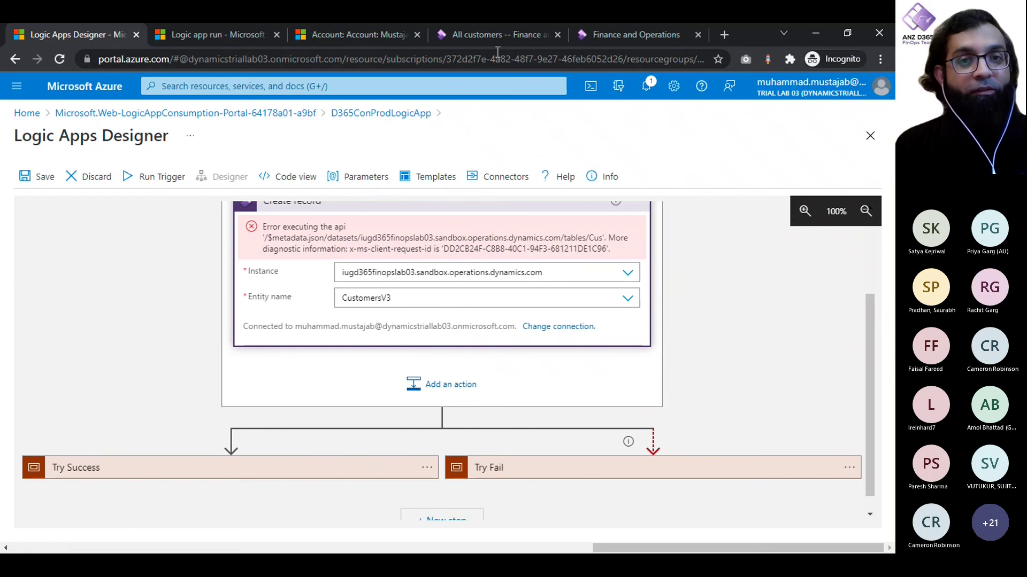
# Step: Review existing customers in Finance and Operations and the logic app run details
pyautogui.click(484, 34)
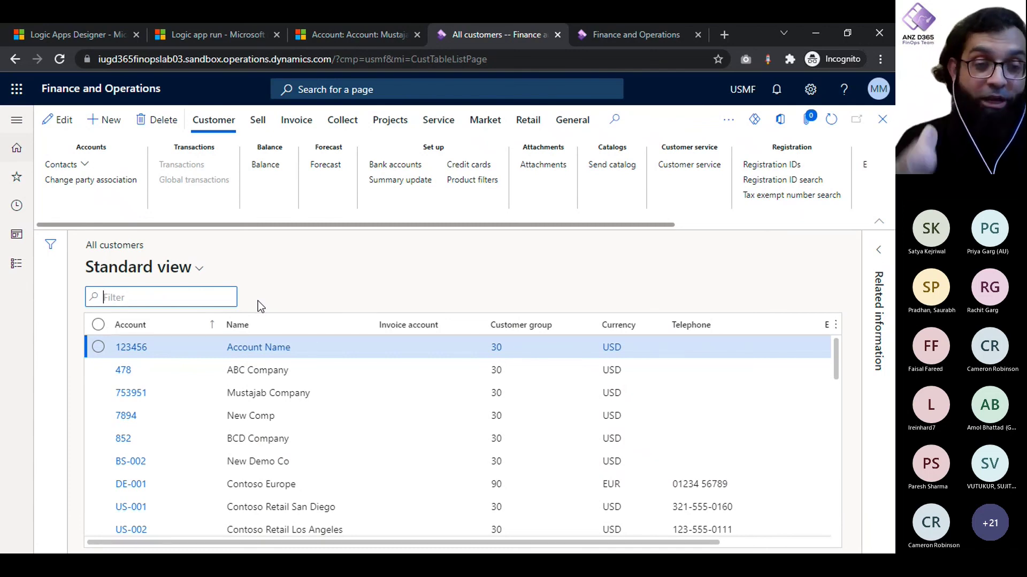
pyautogui.click(335, 40)
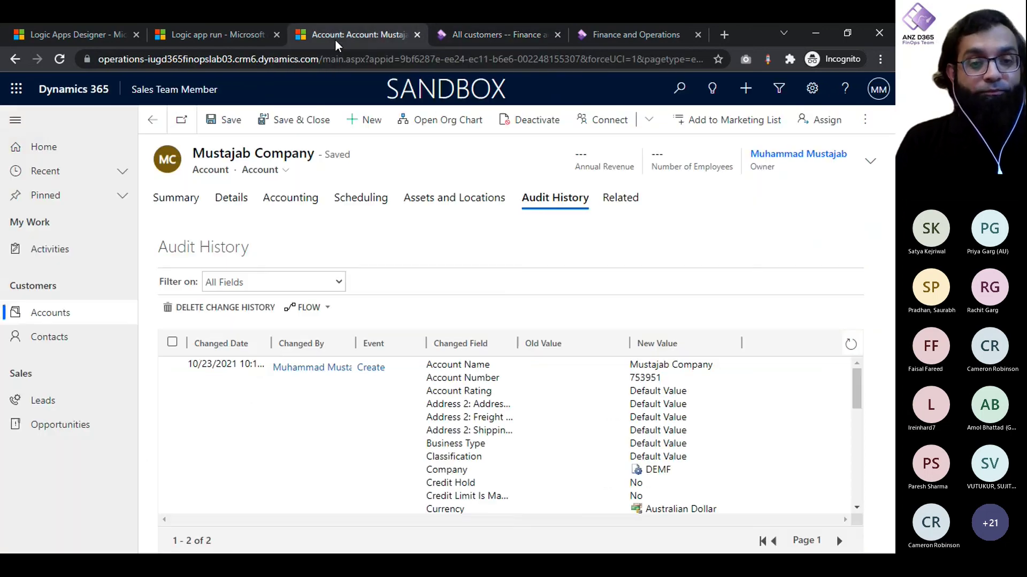
pyautogui.click(209, 33)
pyautogui.click(93, 28)
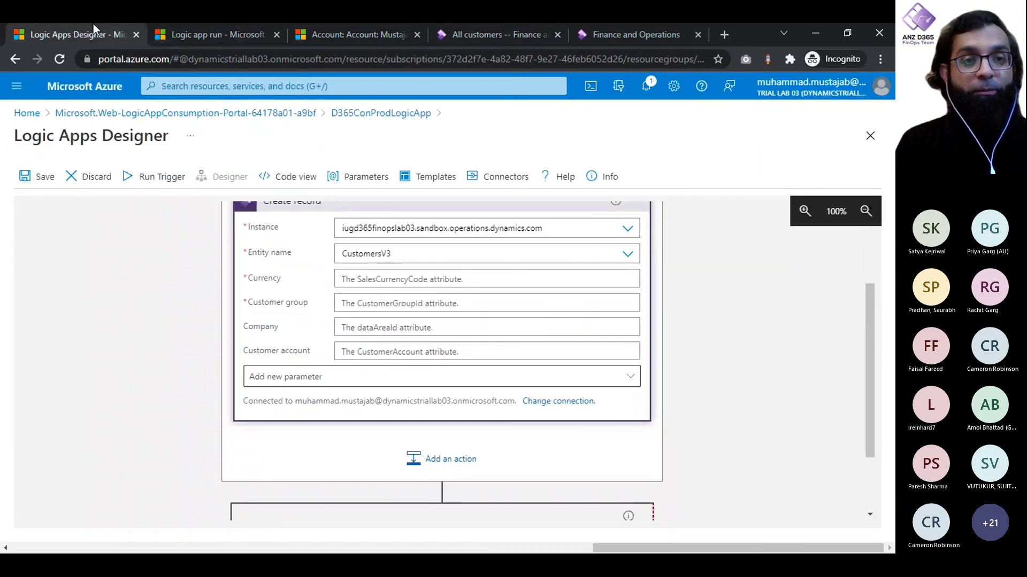
pyautogui.click(277, 34)
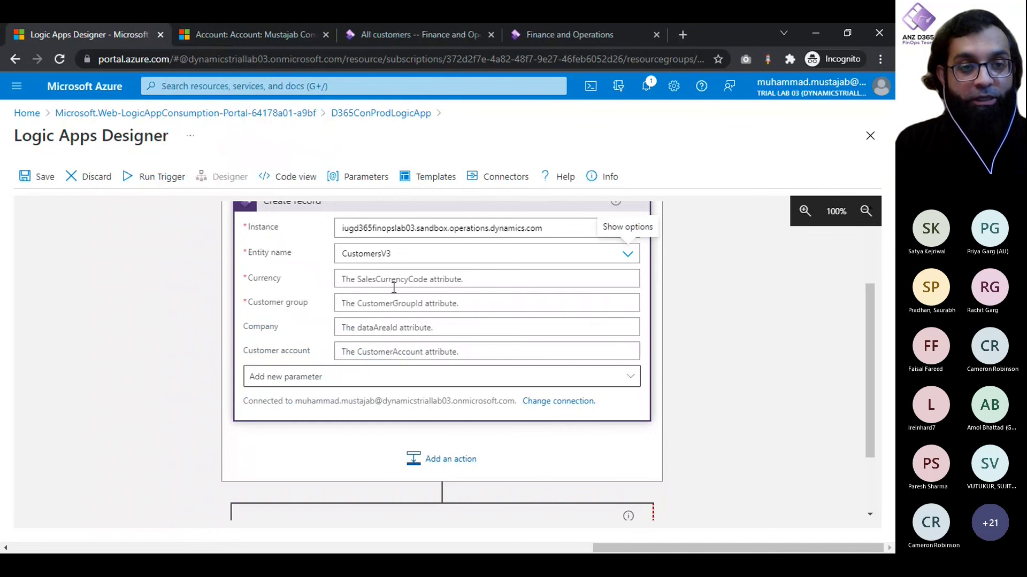
# Step: Enter USA as the Currency on the Create record action
pyautogui.click(370, 279)
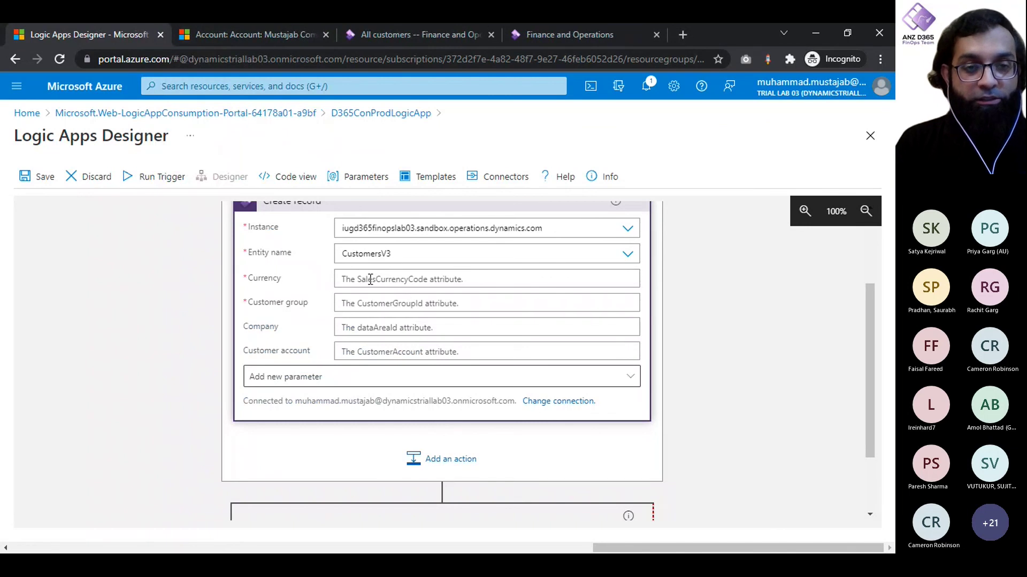
pyautogui.write('US')
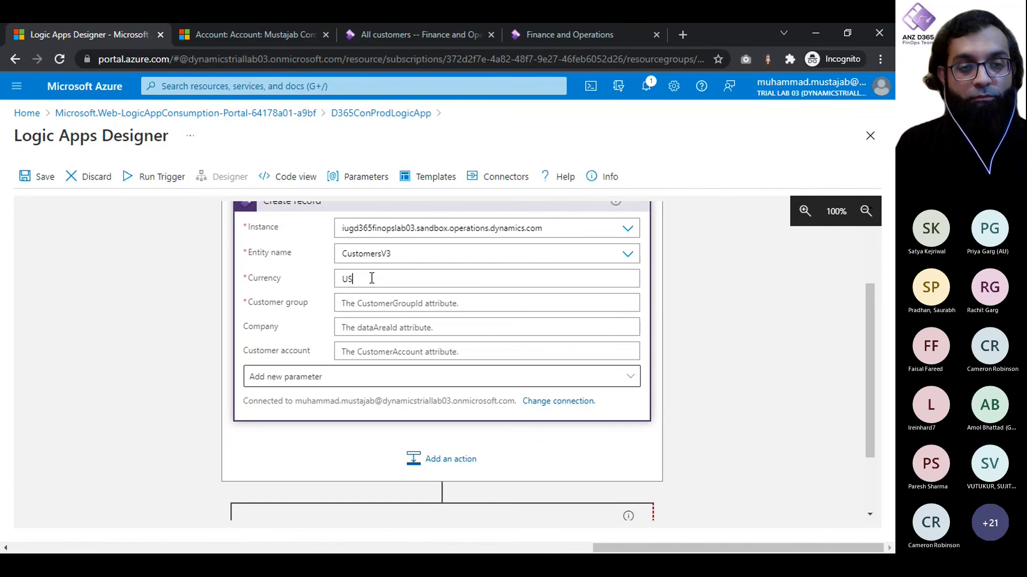
pyautogui.click(371, 278)
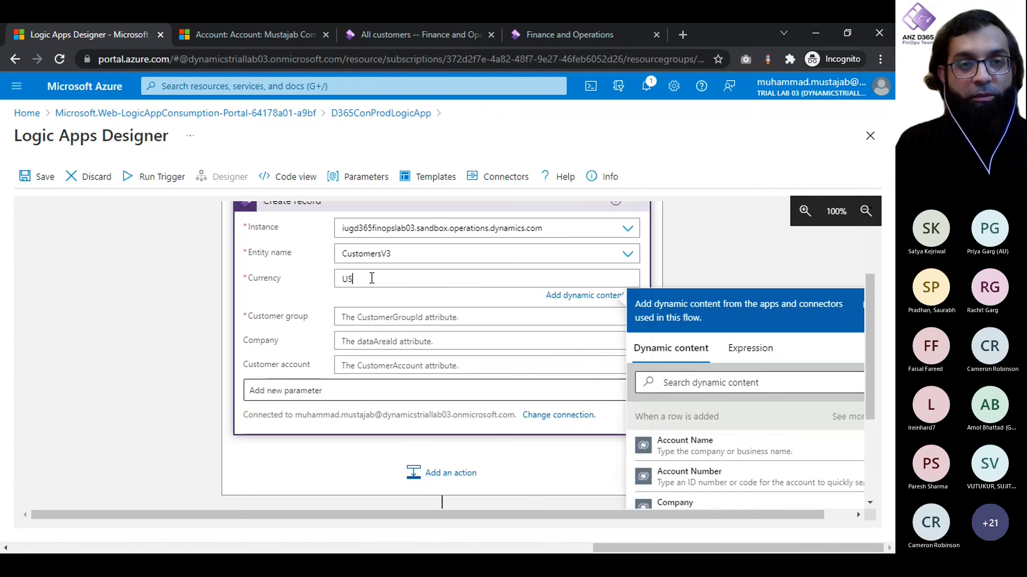
pyautogui.scroll(-2, 442, 217)
# Step: After checking the F&O all customers list, set Customer group to 30
pyautogui.click(556, 35)
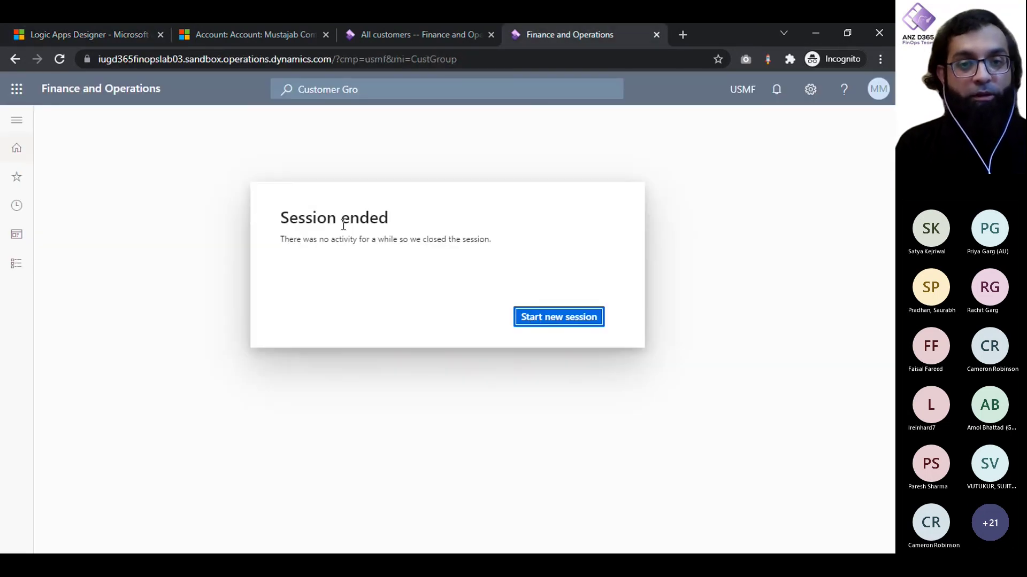
pyautogui.click(545, 319)
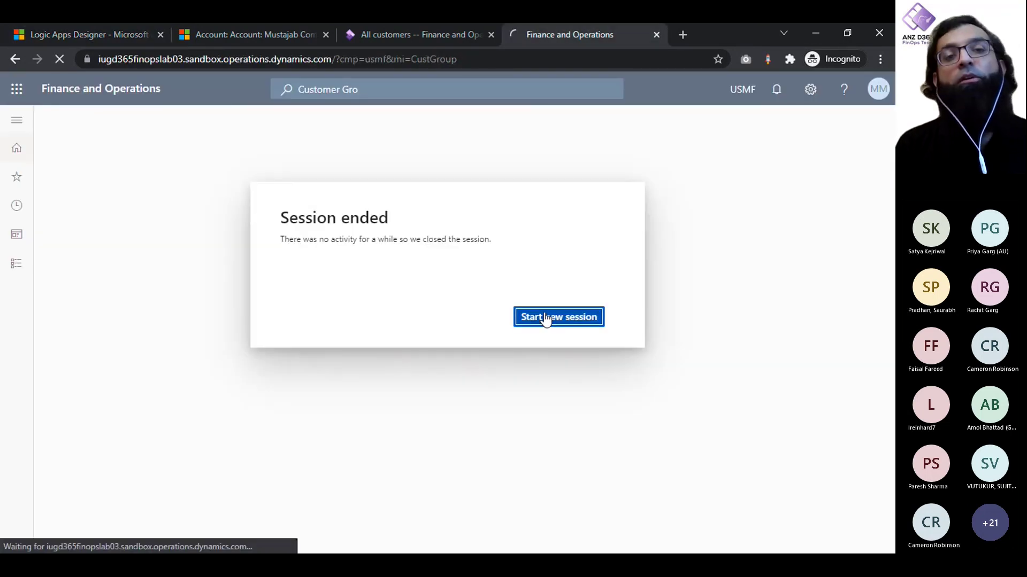
pyautogui.click(421, 40)
pyautogui.click(540, 43)
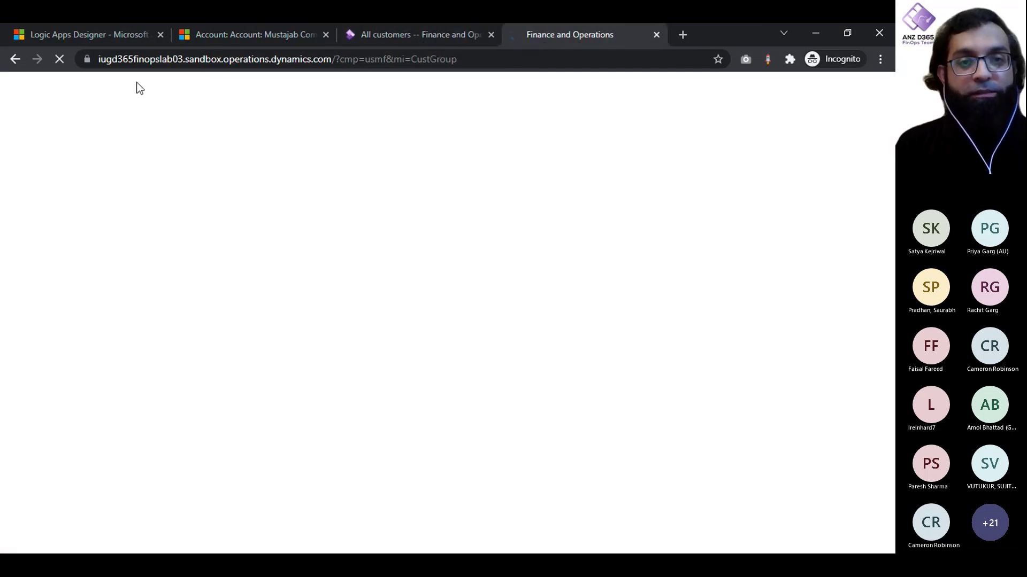
pyautogui.click(44, 33)
pyautogui.write('30')
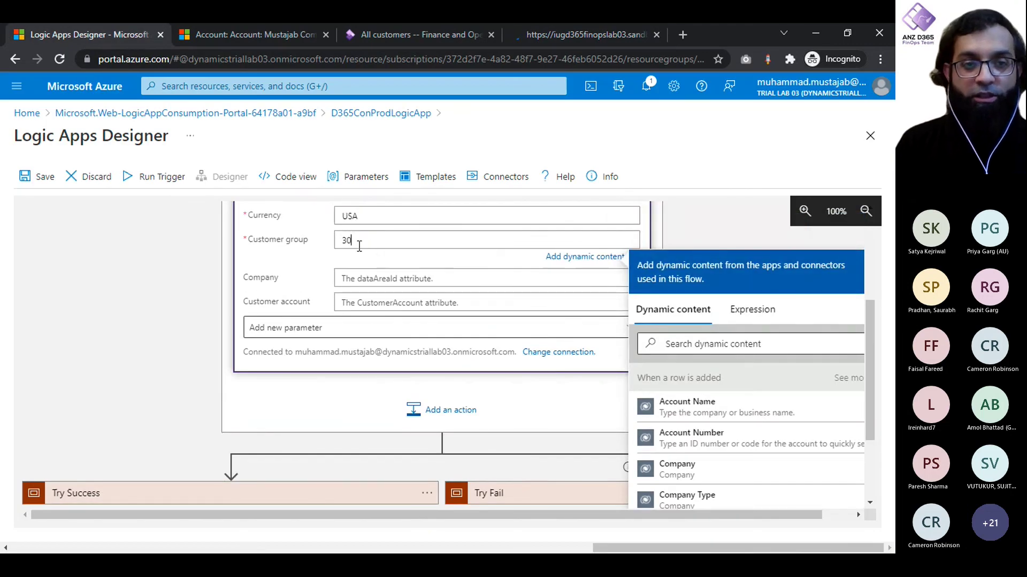
pyautogui.click(287, 249)
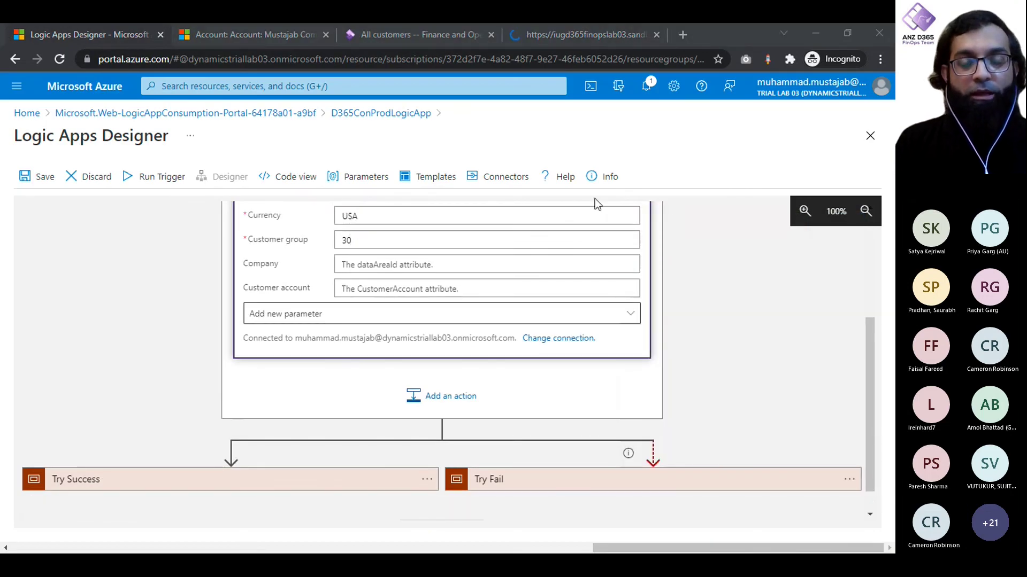
# Step: Search 'Organi' in Add new parameter and add the Organization name field to Create record
pyautogui.click(669, 209)
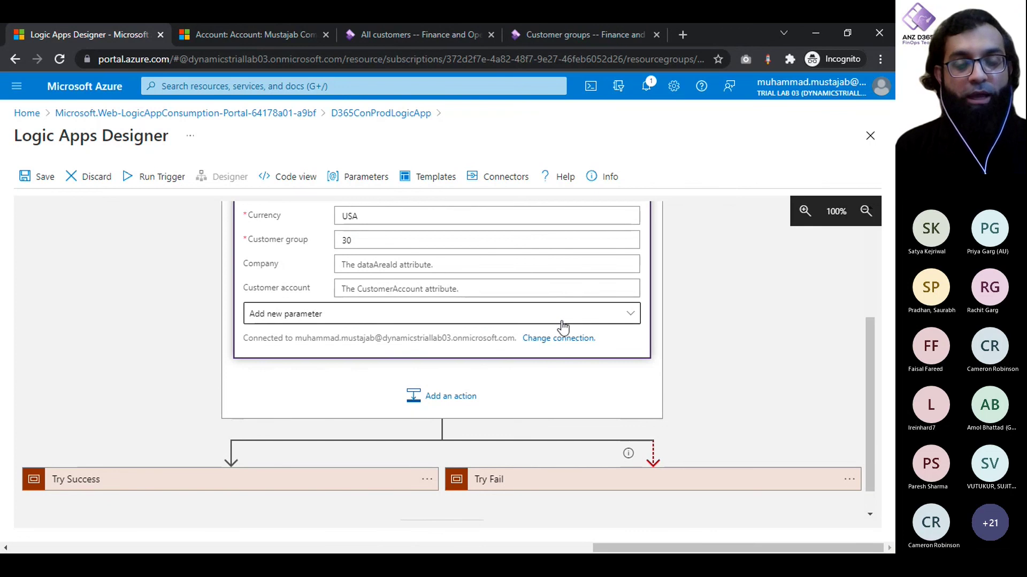
pyautogui.click(605, 321)
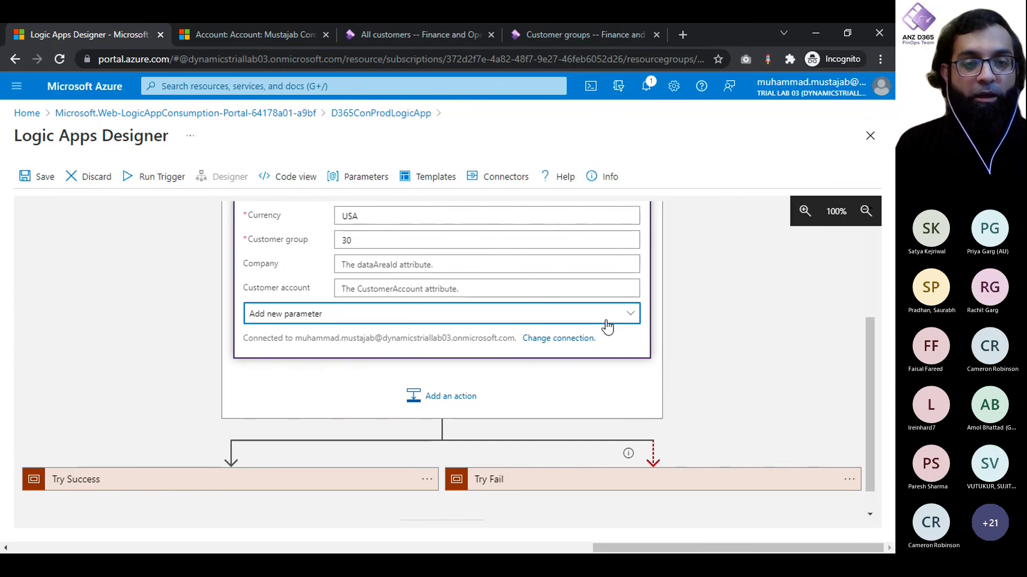
pyautogui.click(606, 327)
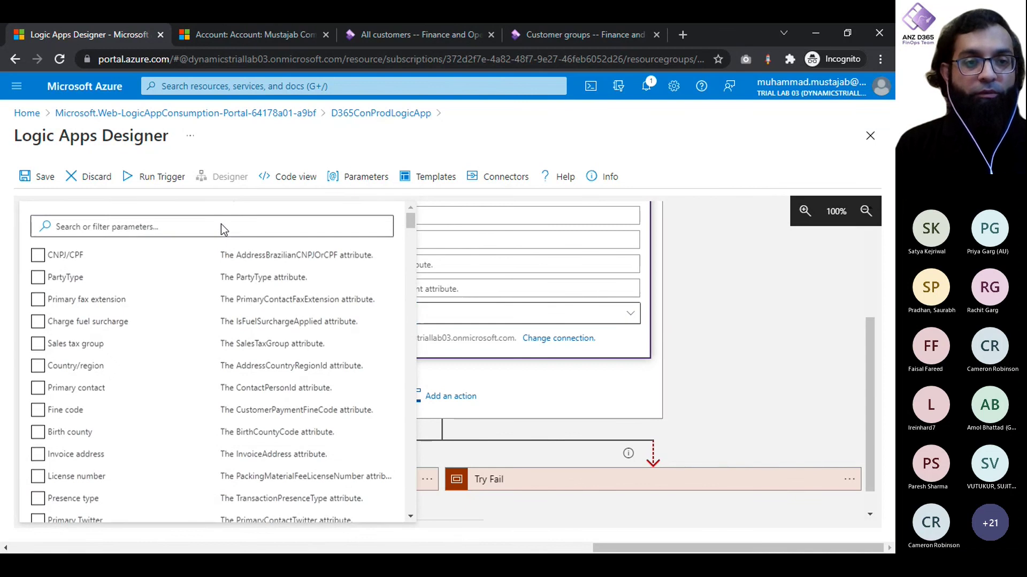
pyautogui.write('Organi')
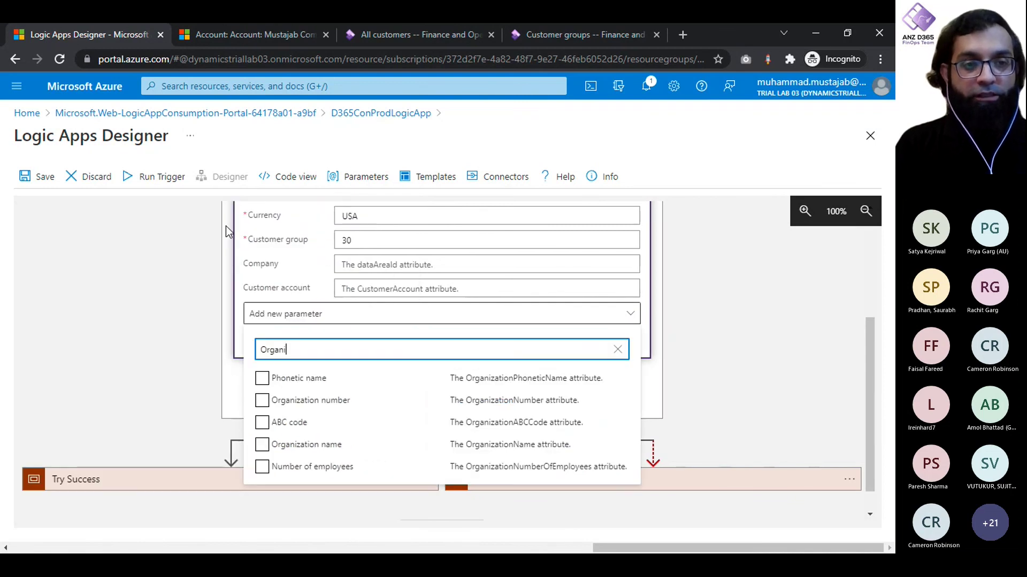
pyautogui.click(313, 445)
pyautogui.click(201, 365)
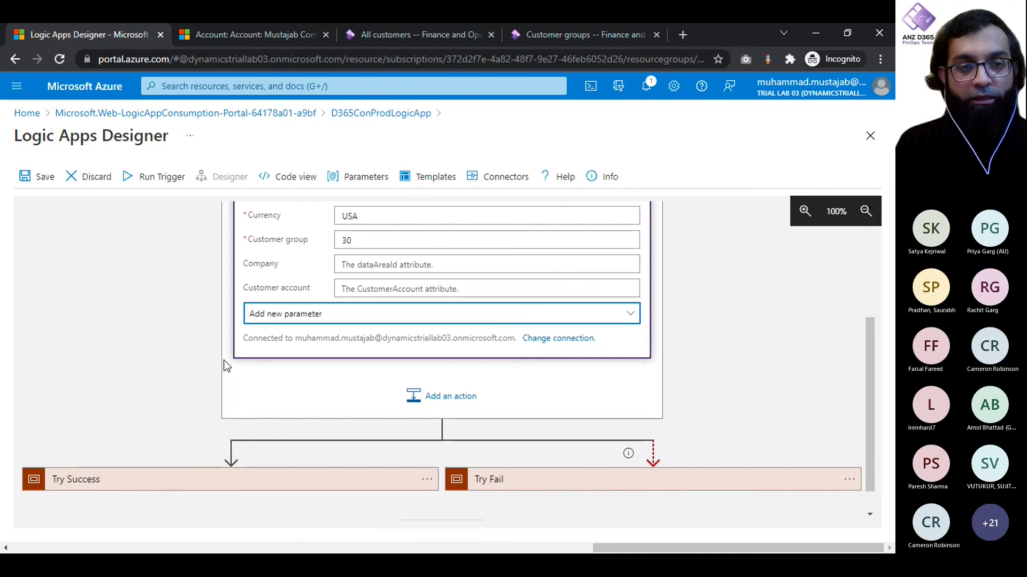
pyautogui.click(394, 354)
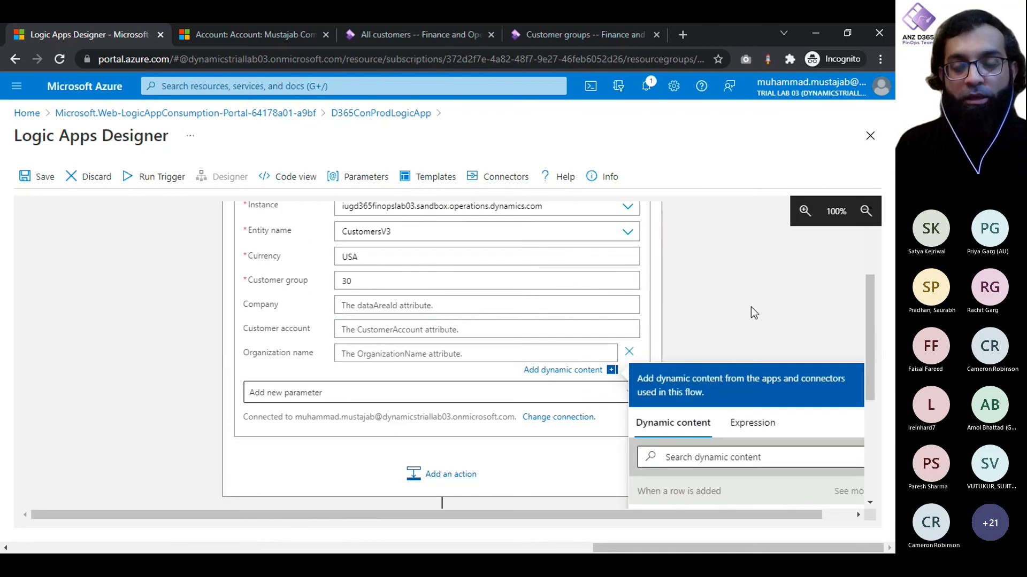
pyautogui.click(546, 30)
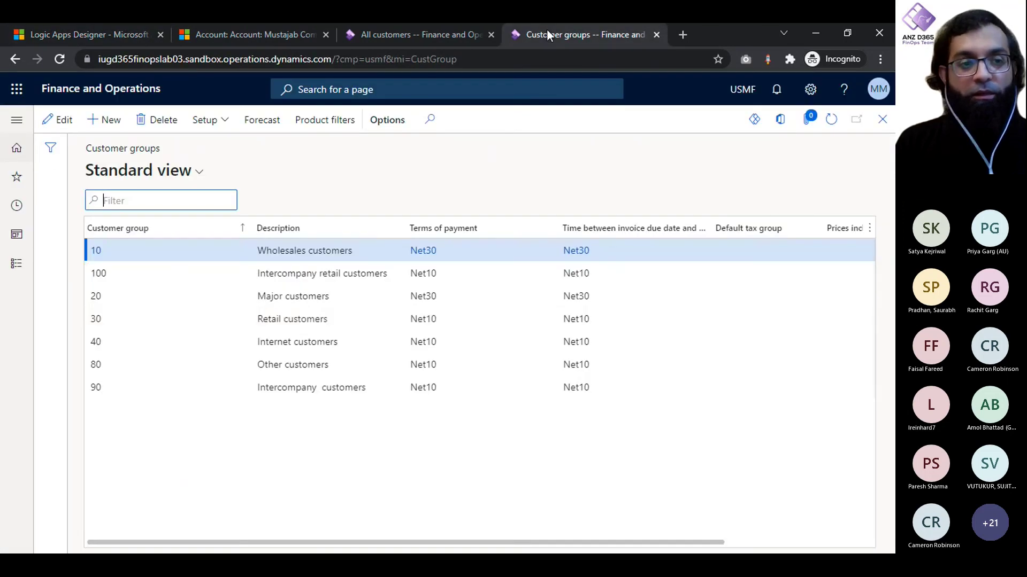
pyautogui.click(106, 318)
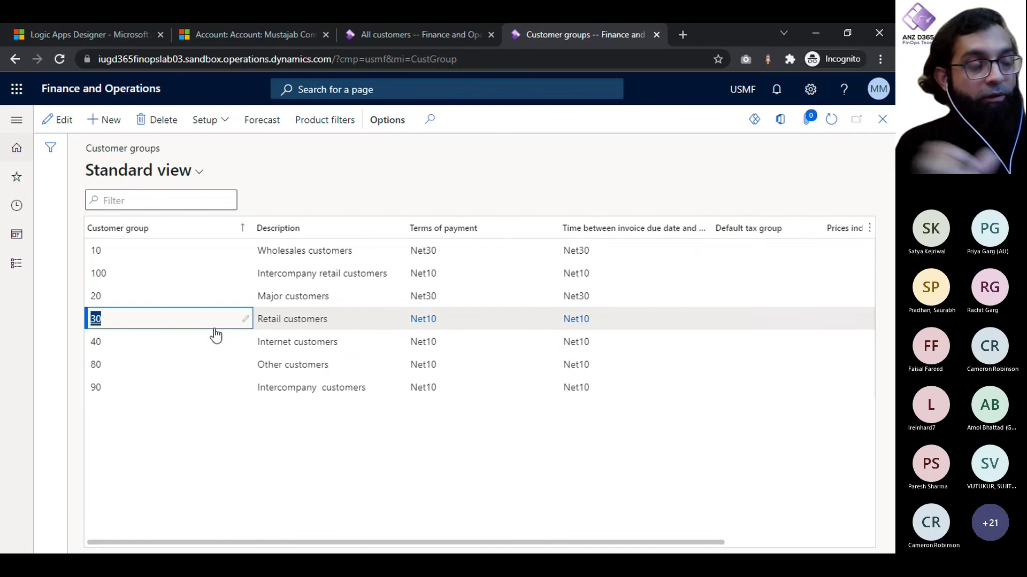
pyautogui.click(209, 486)
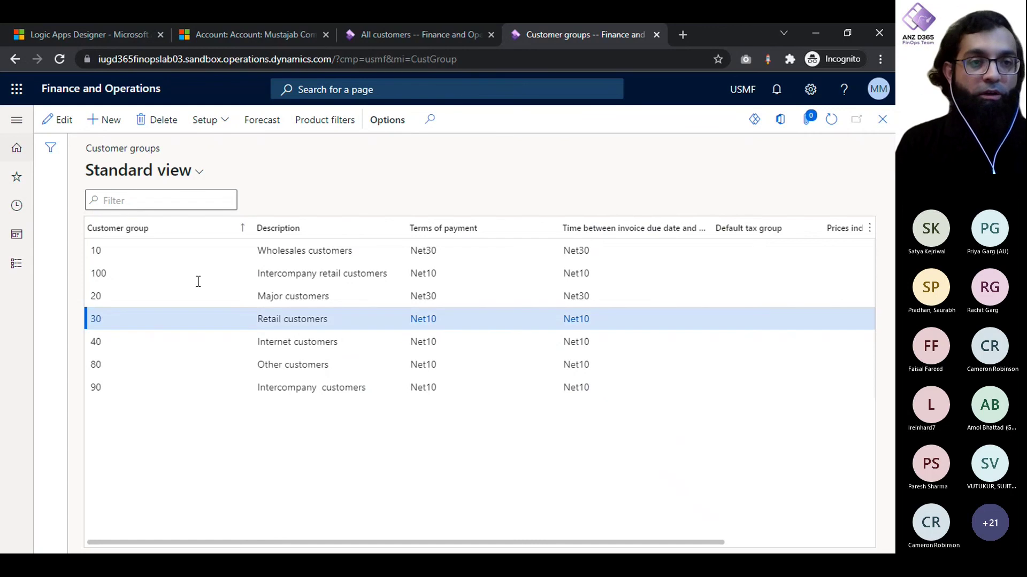
pyautogui.click(387, 29)
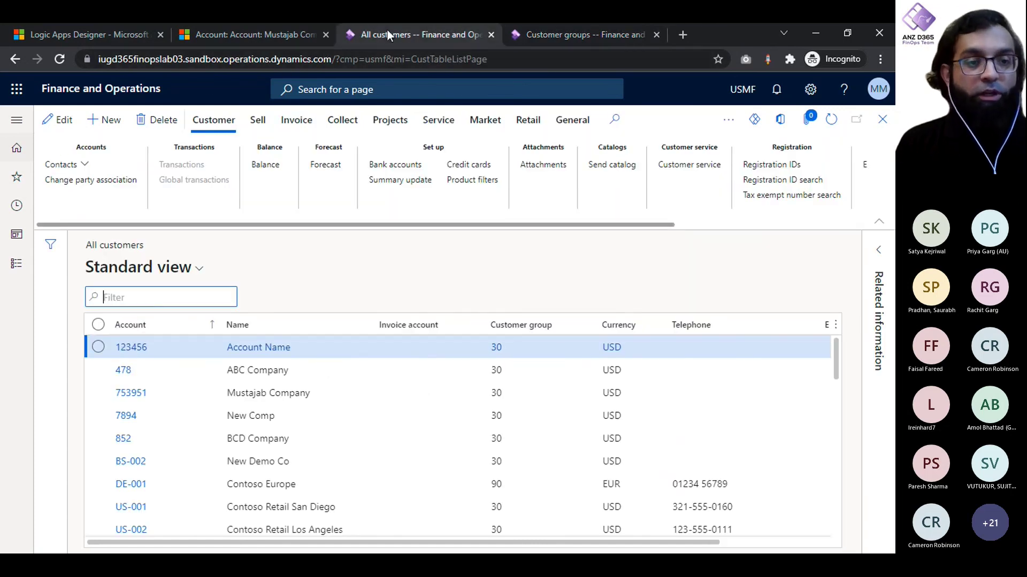
pyautogui.click(114, 26)
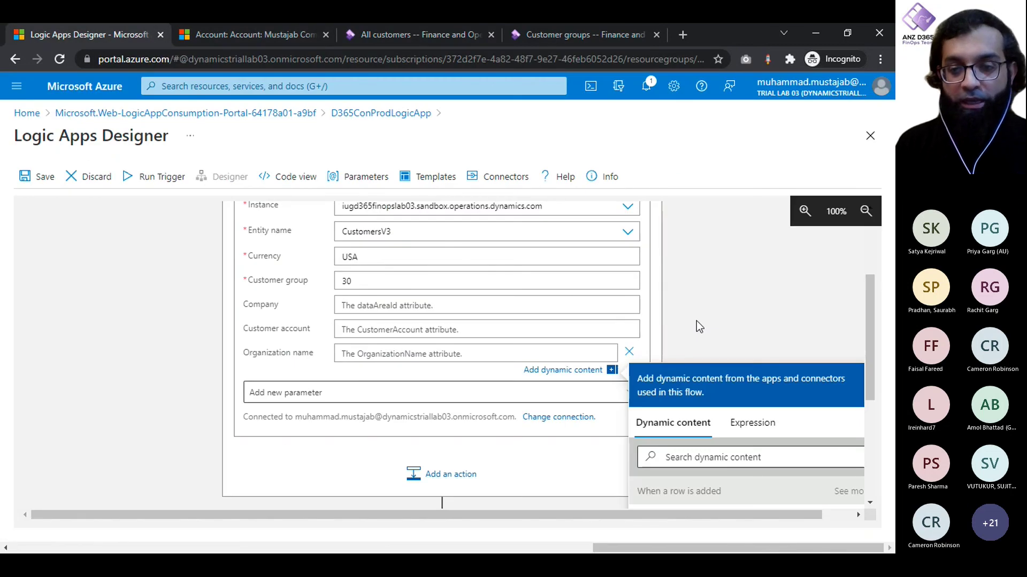
# Step: Map Organization name to the trigger's Account Name dynamic content
pyautogui.scroll(-2, 697, 321)
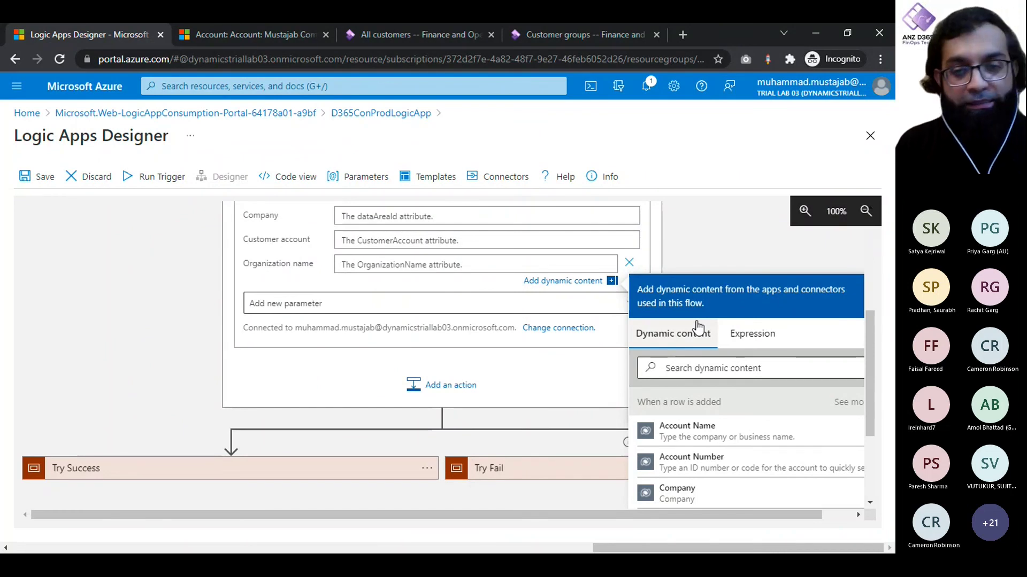
pyautogui.scroll(-1, 698, 414)
pyautogui.scroll(1, 699, 414)
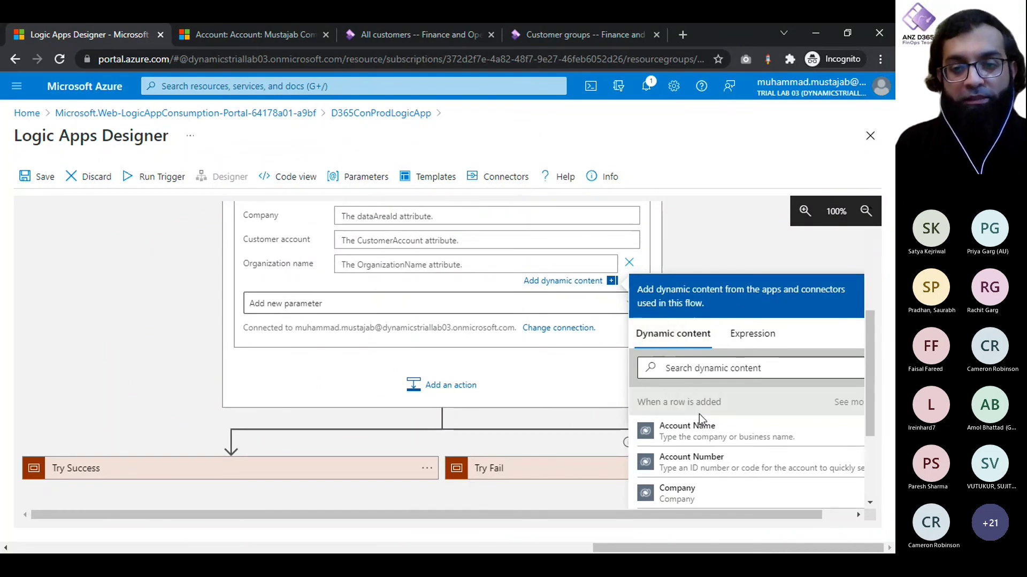
pyautogui.click(695, 426)
pyautogui.click(185, 304)
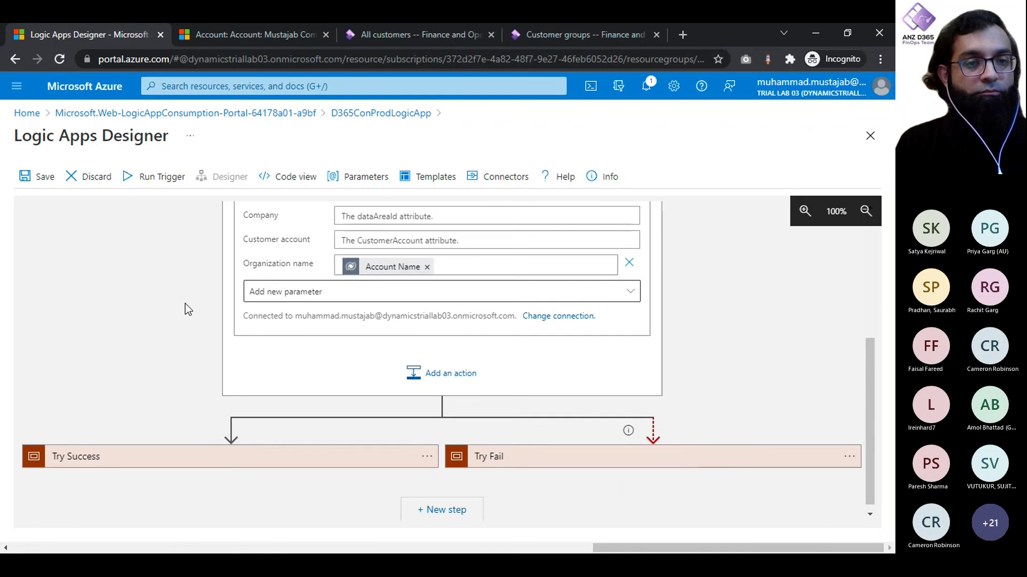
# Step: Map Customer account to Account Number, then remove that mapping again
pyautogui.scroll(2, 185, 304)
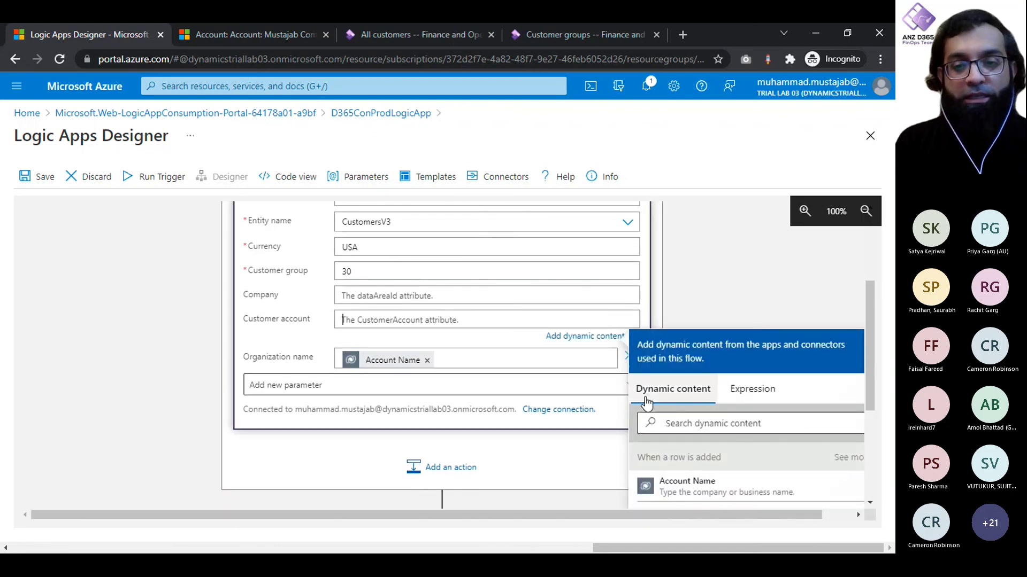
pyautogui.click(723, 429)
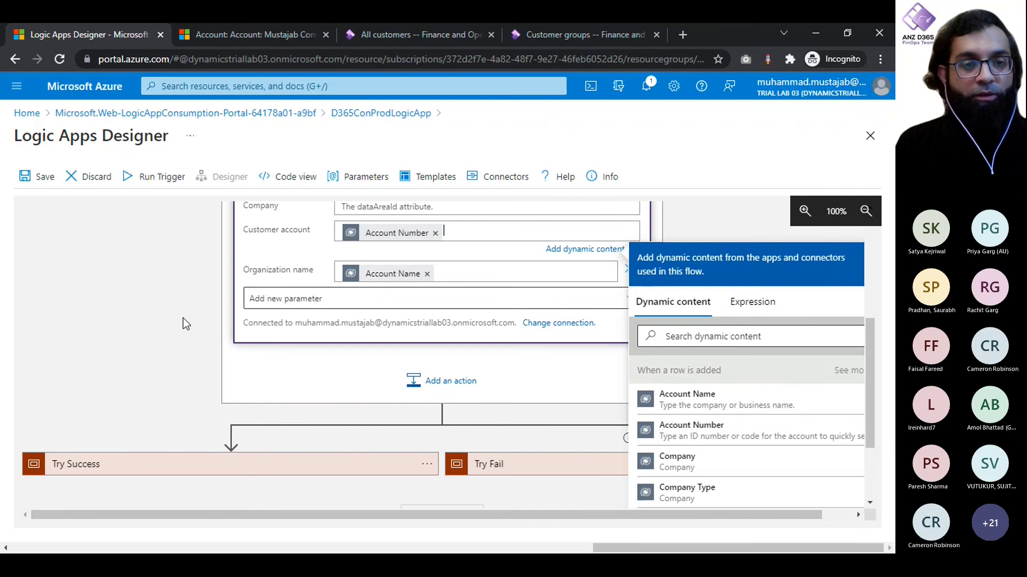
pyautogui.click(183, 324)
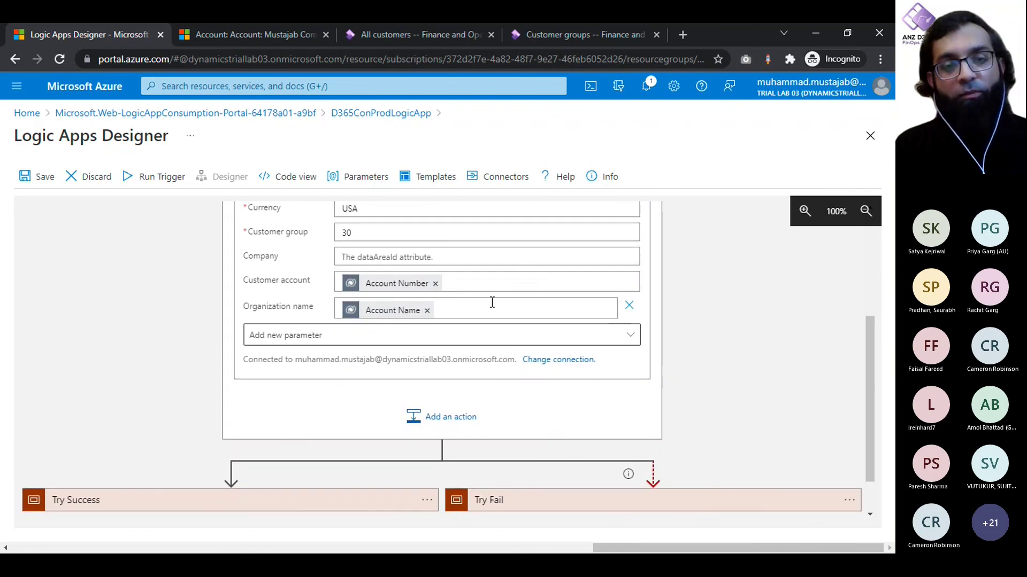
pyautogui.click(435, 283)
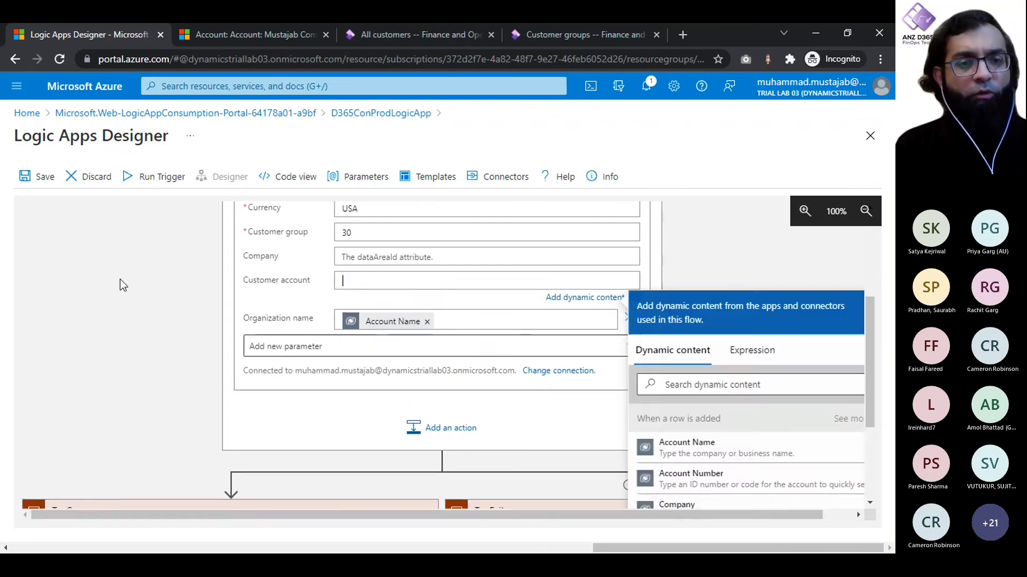
pyautogui.click(122, 285)
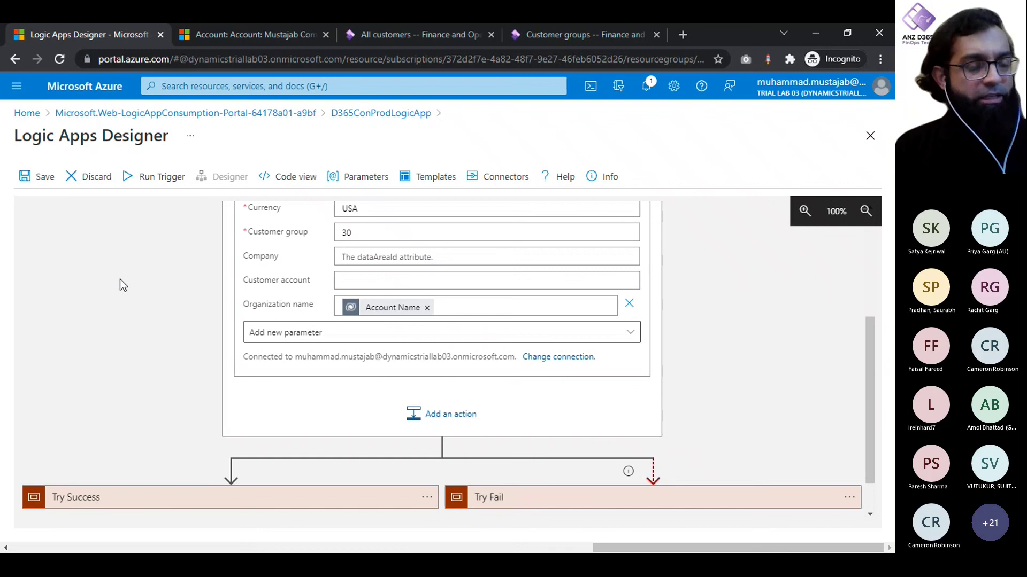
# Step: After checking F&O customer groups and customers, change Currency from USA to USD
pyautogui.scroll(2, 120, 279)
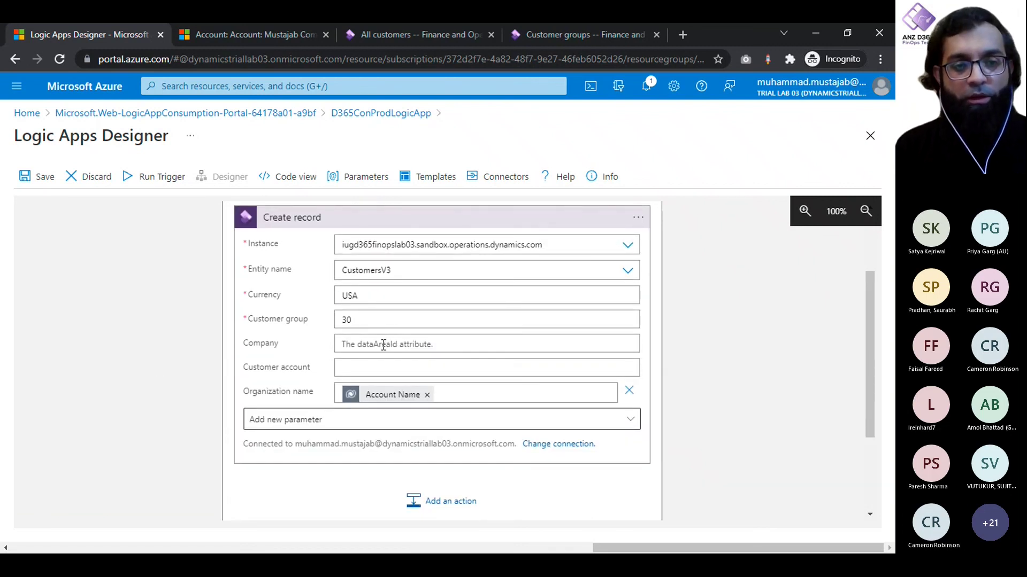
pyautogui.click(383, 345)
pyautogui.click(130, 307)
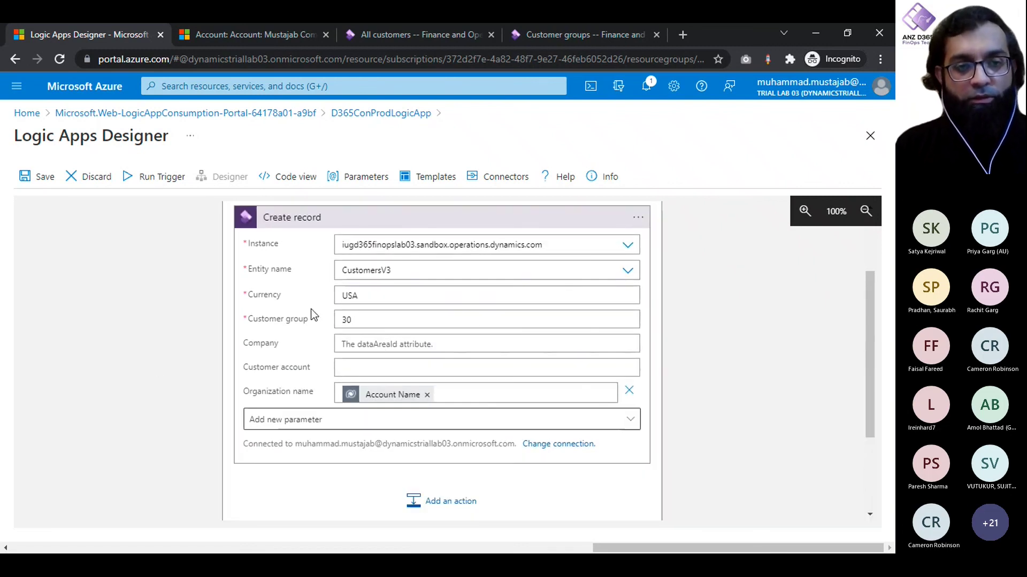
pyautogui.click(554, 32)
pyautogui.click(406, 34)
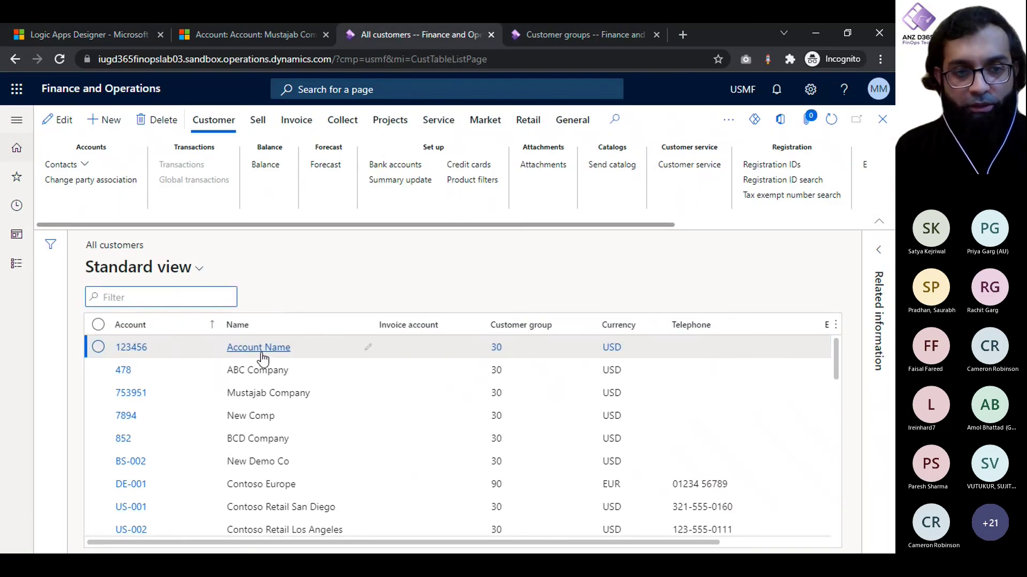
pyautogui.click(104, 33)
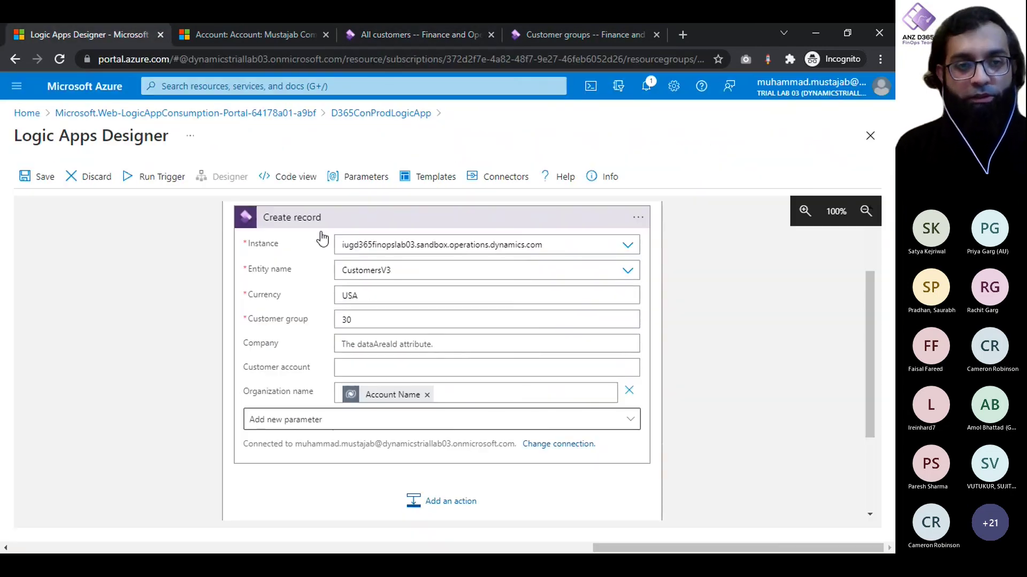
pyautogui.click(371, 294)
pyautogui.press('BackSpace')
pyautogui.write('D')
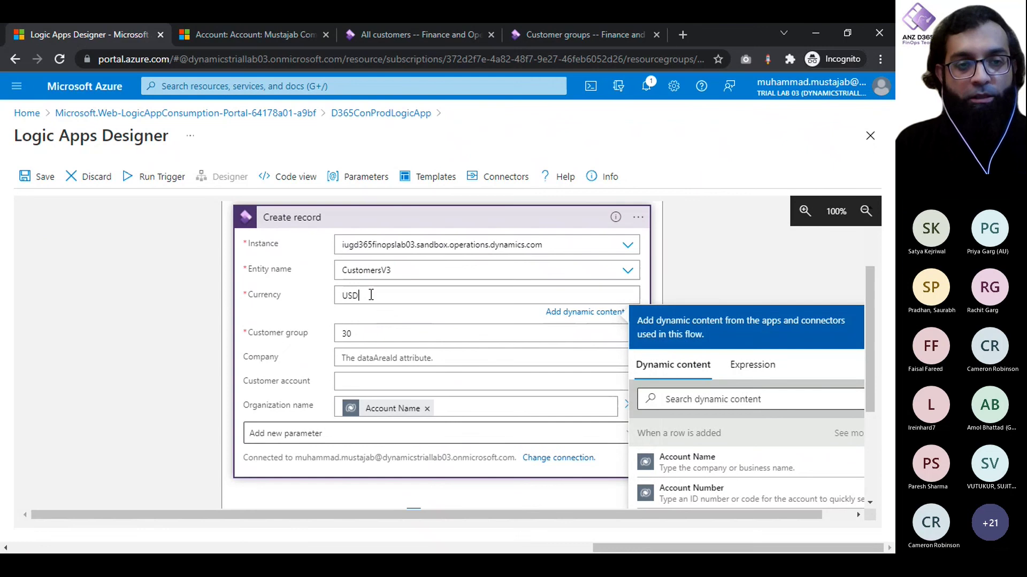
pyautogui.click(236, 302)
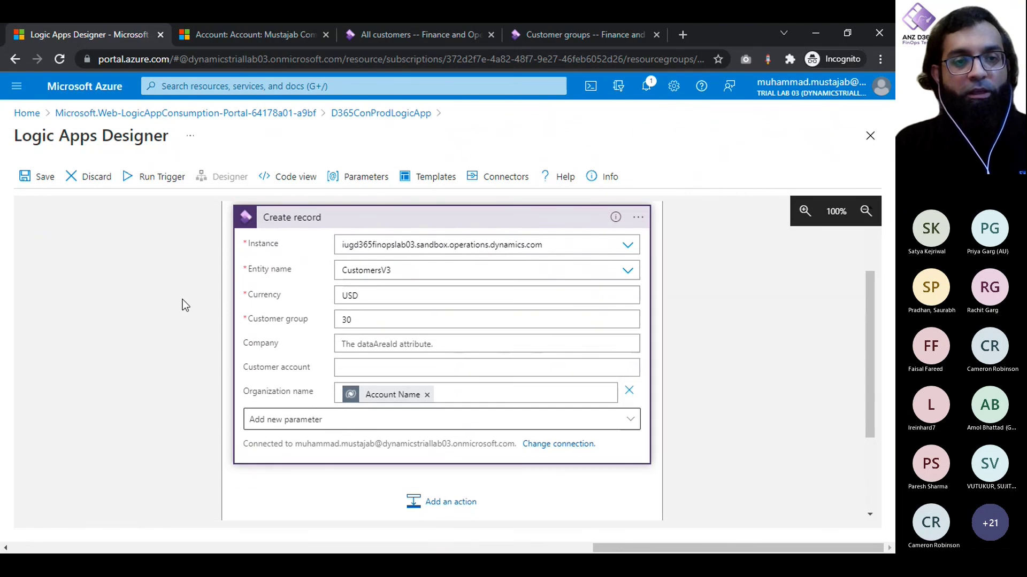
# Step: Save the logic app and return to the D365ConProdLogicApp overview
pyautogui.click(37, 177)
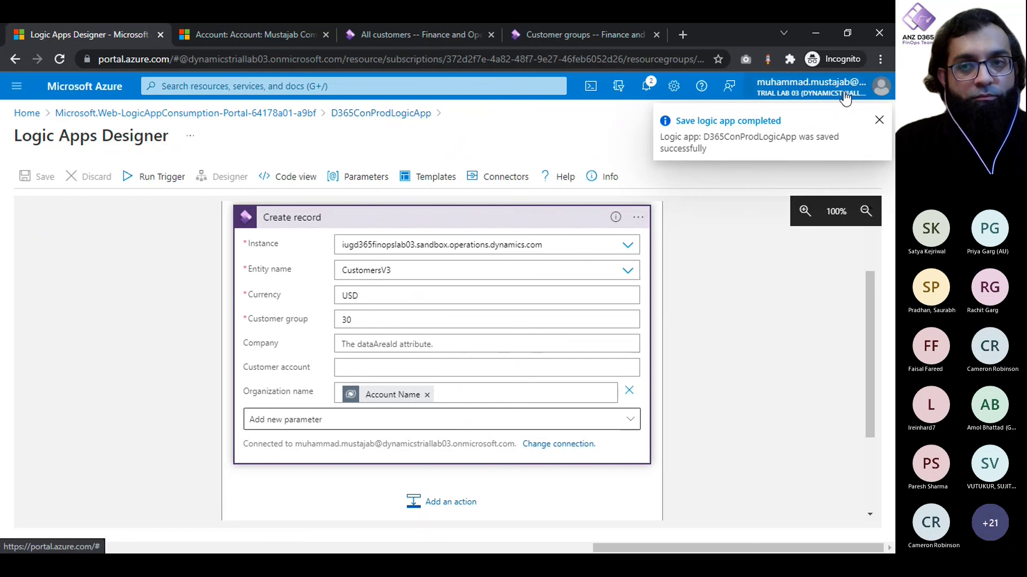
pyautogui.click(880, 122)
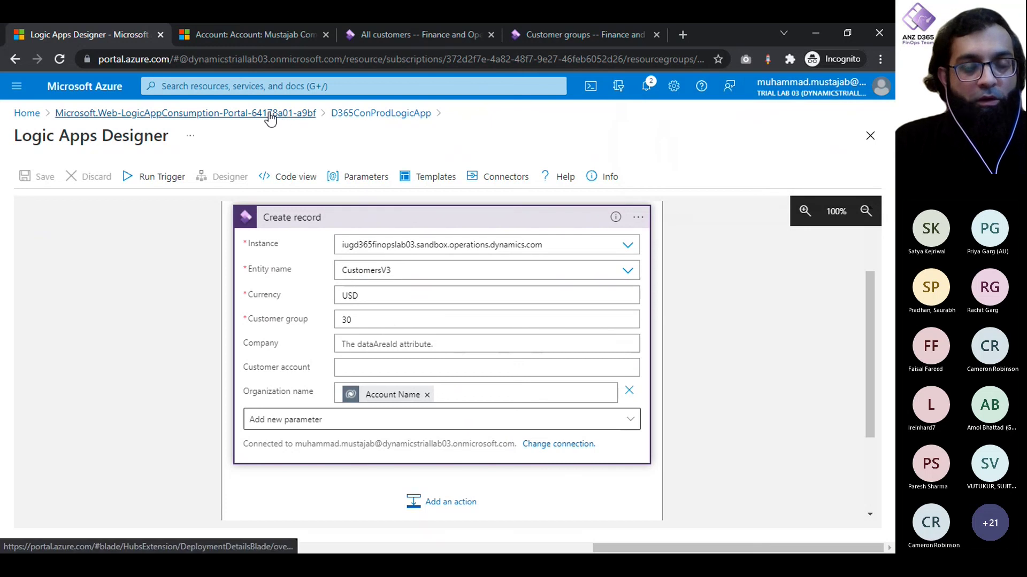
pyautogui.click(368, 114)
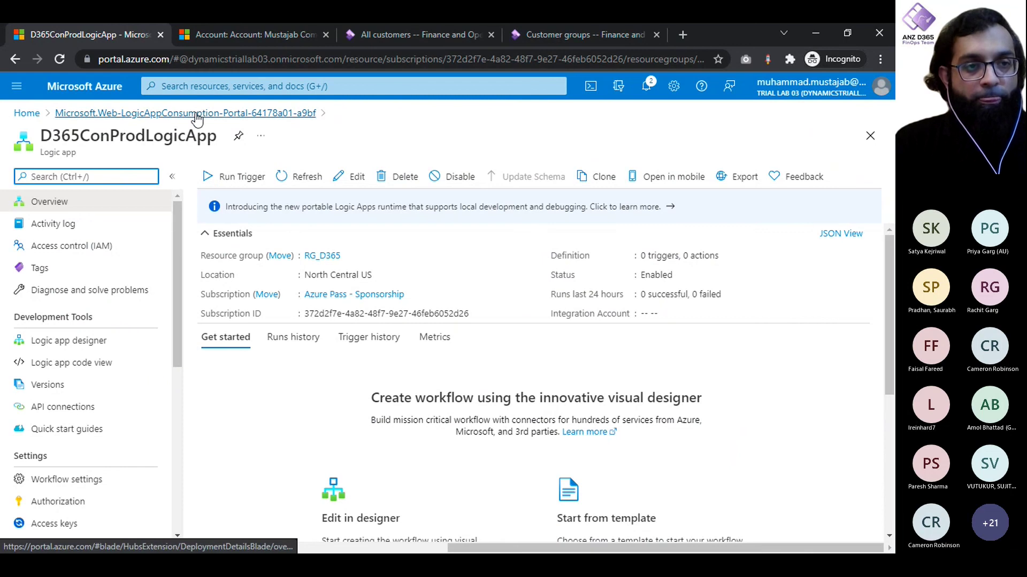
# Step: Open the Azure Home page in a new tab, skipping the account security setup prompt
pyautogui.middleClick(77, 91)
pyautogui.click(204, 30)
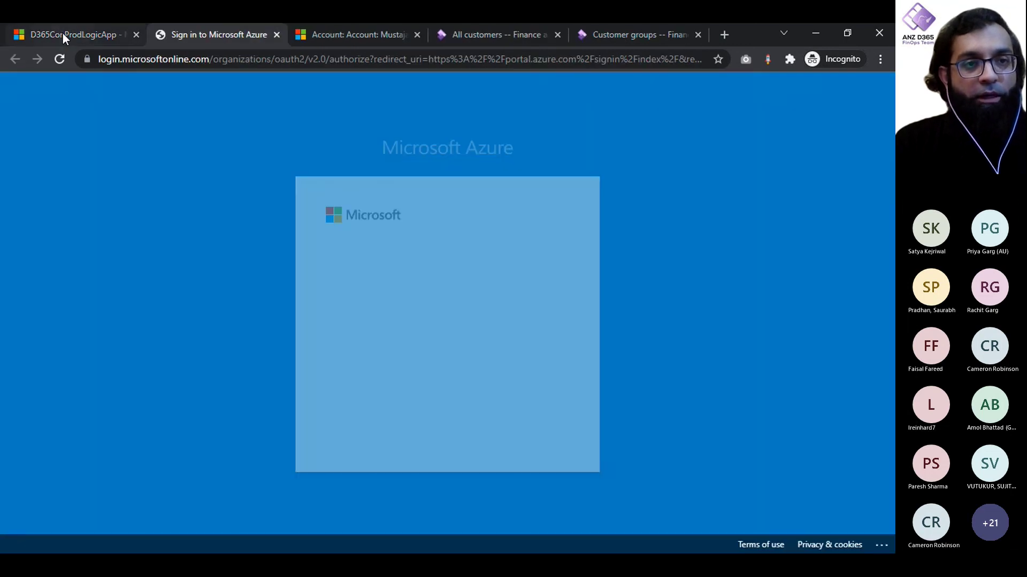
pyautogui.click(62, 33)
pyautogui.click(214, 31)
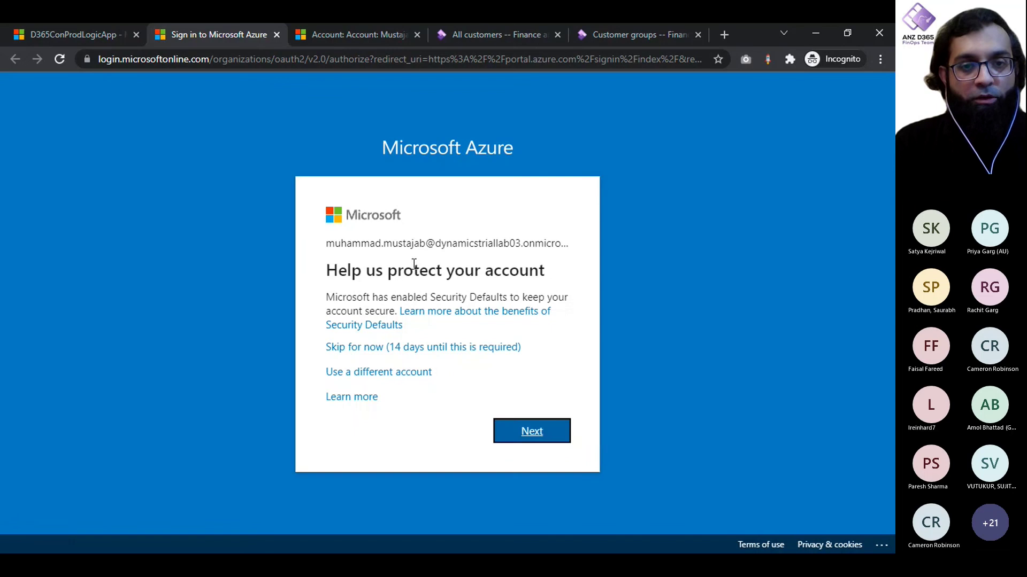
pyautogui.click(437, 349)
pyautogui.click(88, 41)
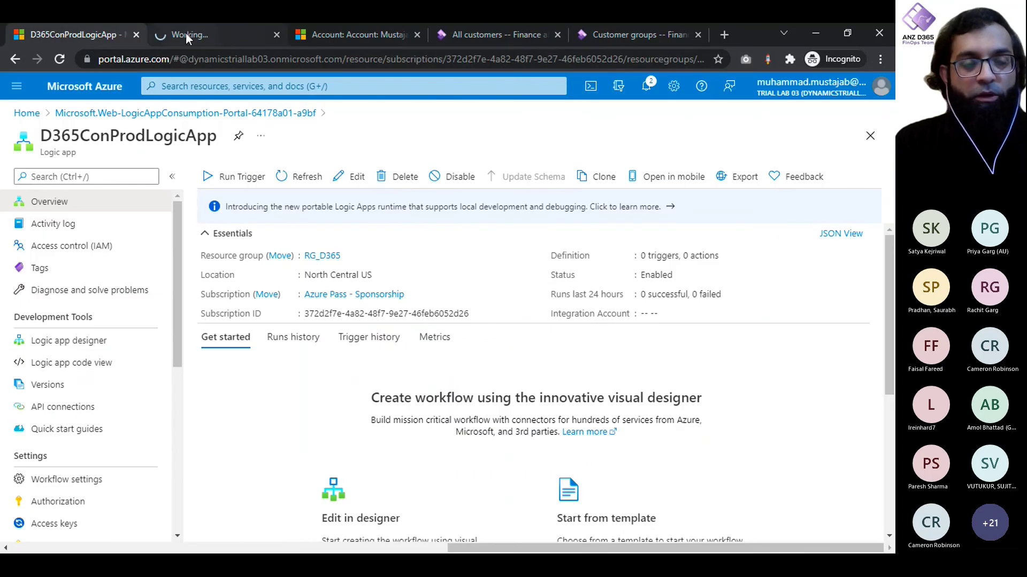
pyautogui.moveTo(185, 33)
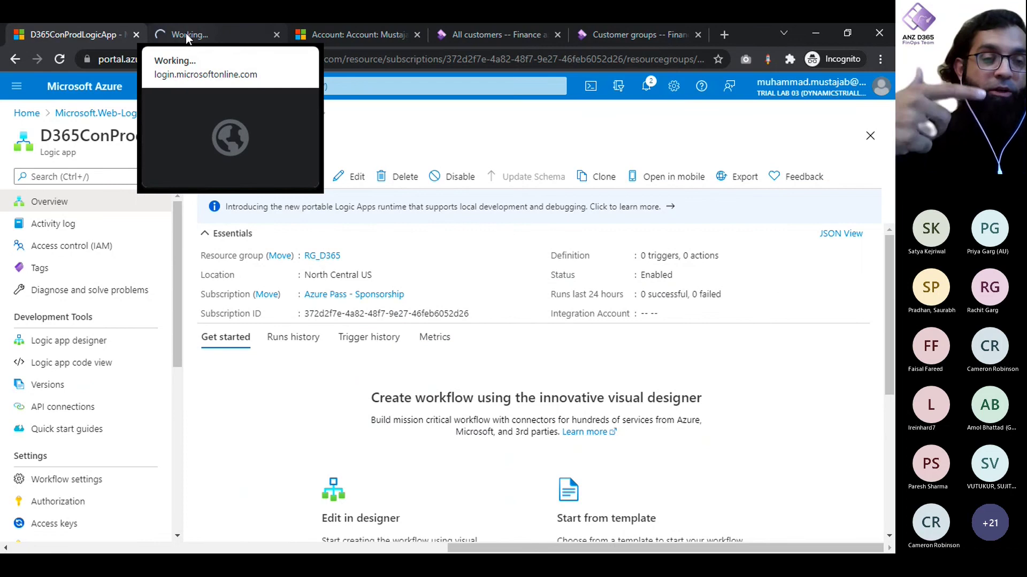
pyautogui.click(185, 33)
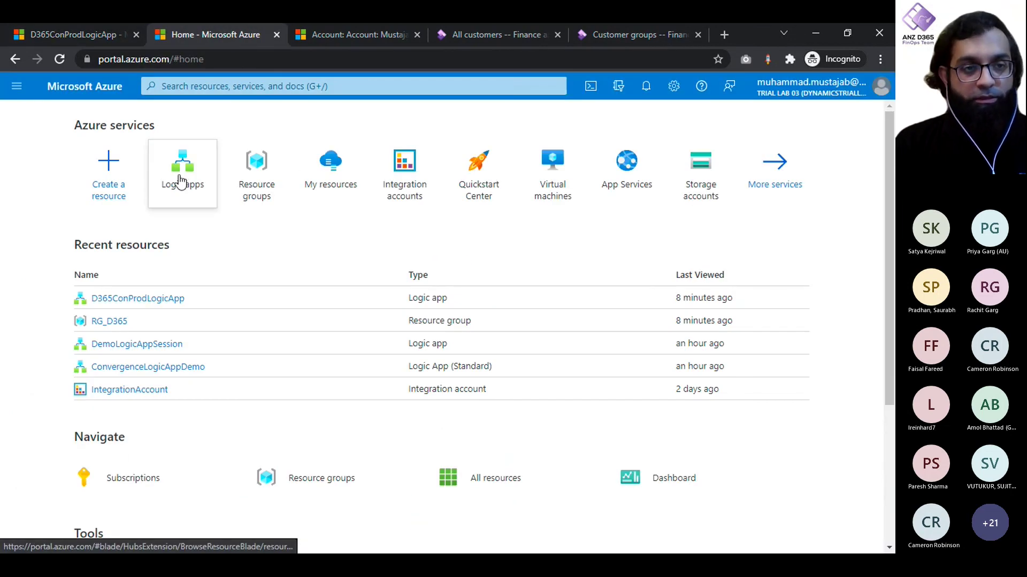
# Step: Disable DemoLogicAppSession, LogicAppDDemo, NewLogicAppTest and ConvergenceLogicAppDemo from the Logic apps list
pyautogui.click(181, 182)
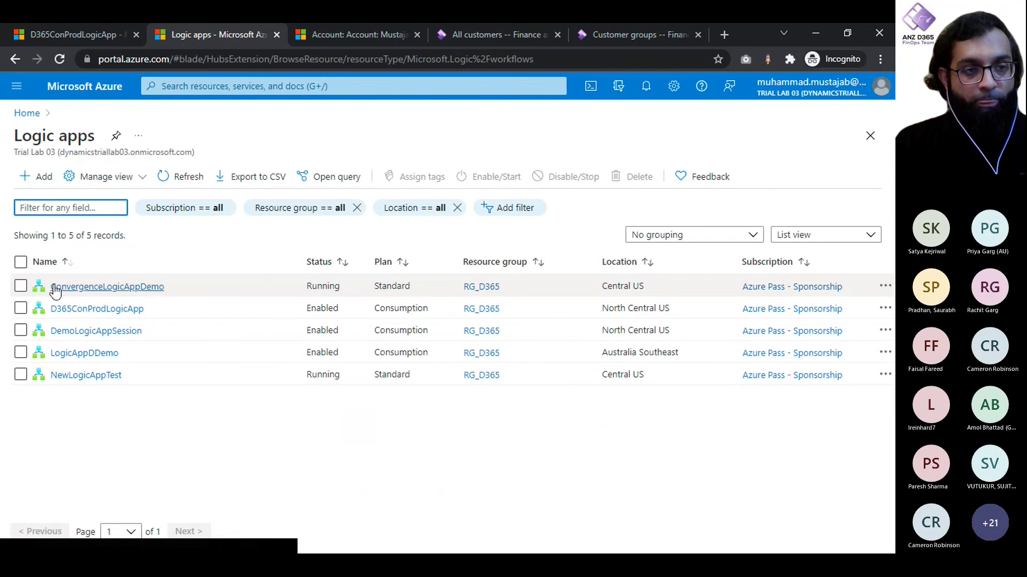
pyautogui.click(63, 35)
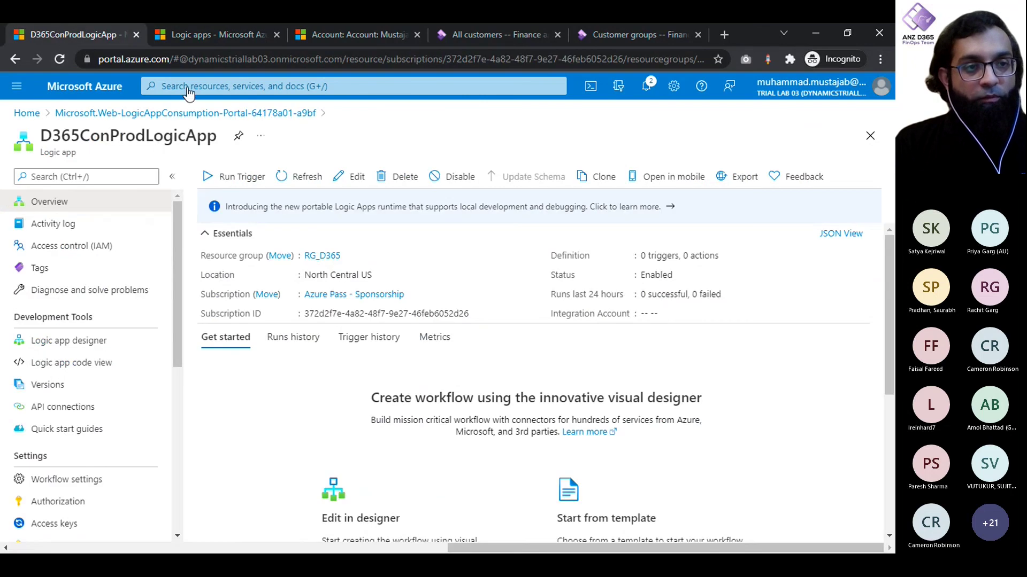
pyautogui.click(221, 42)
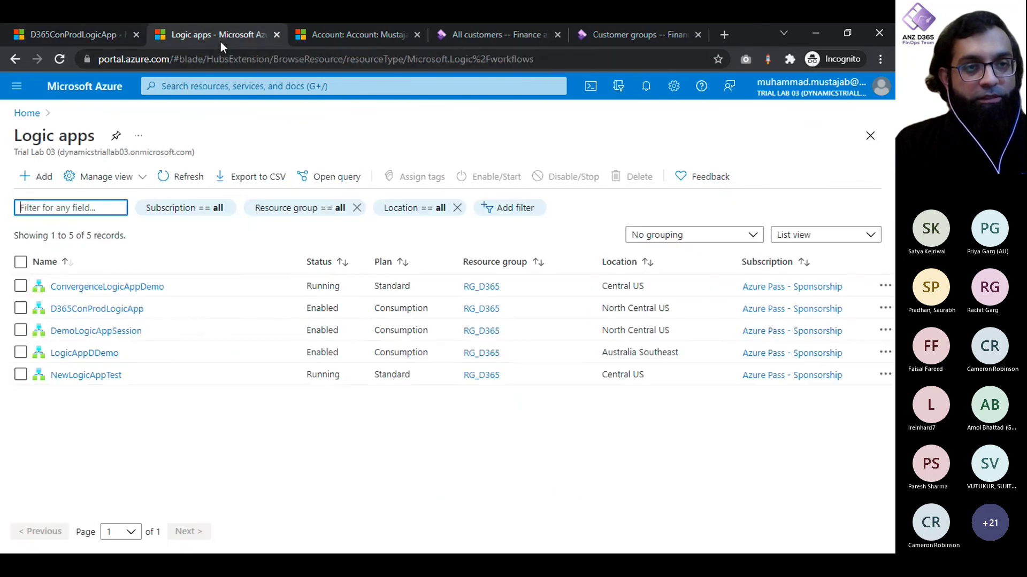
pyautogui.click(20, 338)
pyautogui.click(21, 332)
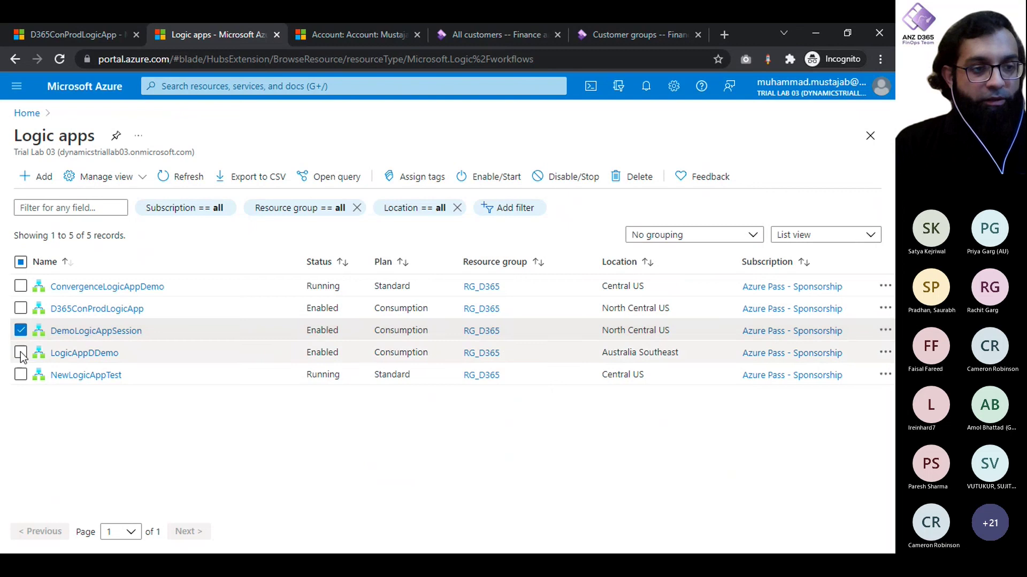
pyautogui.click(20, 353)
pyautogui.click(20, 375)
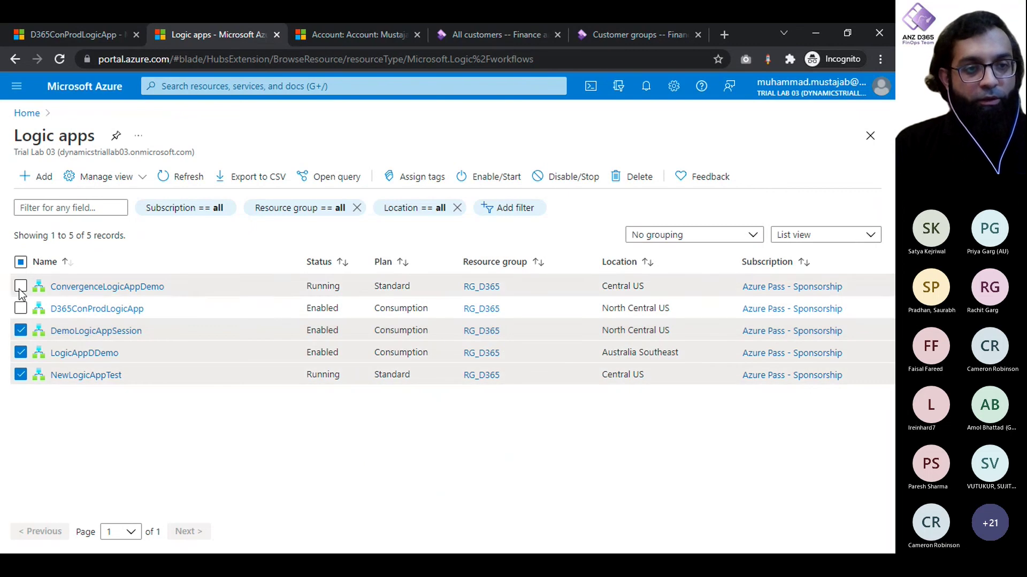
pyautogui.click(20, 287)
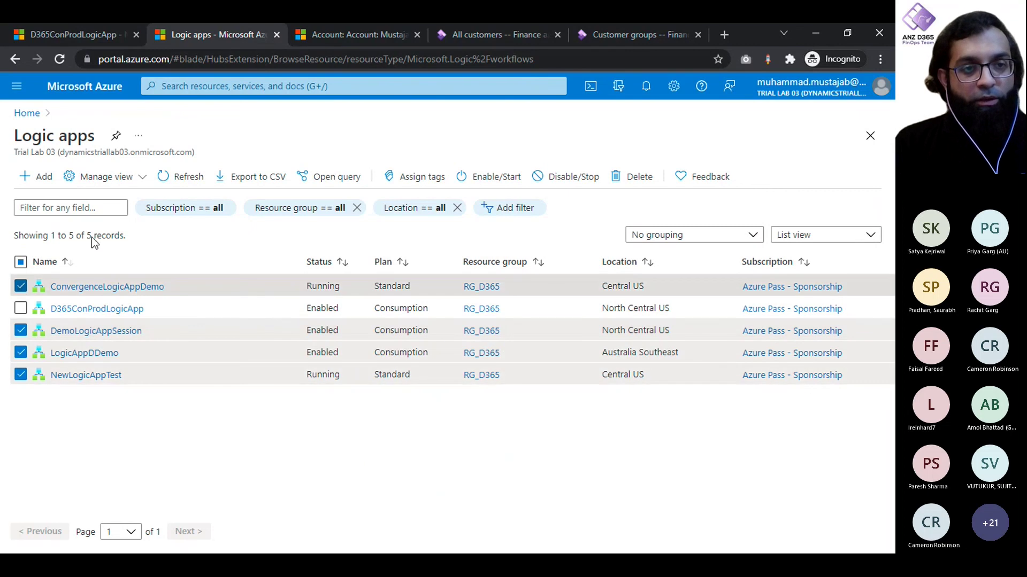
pyautogui.click(583, 183)
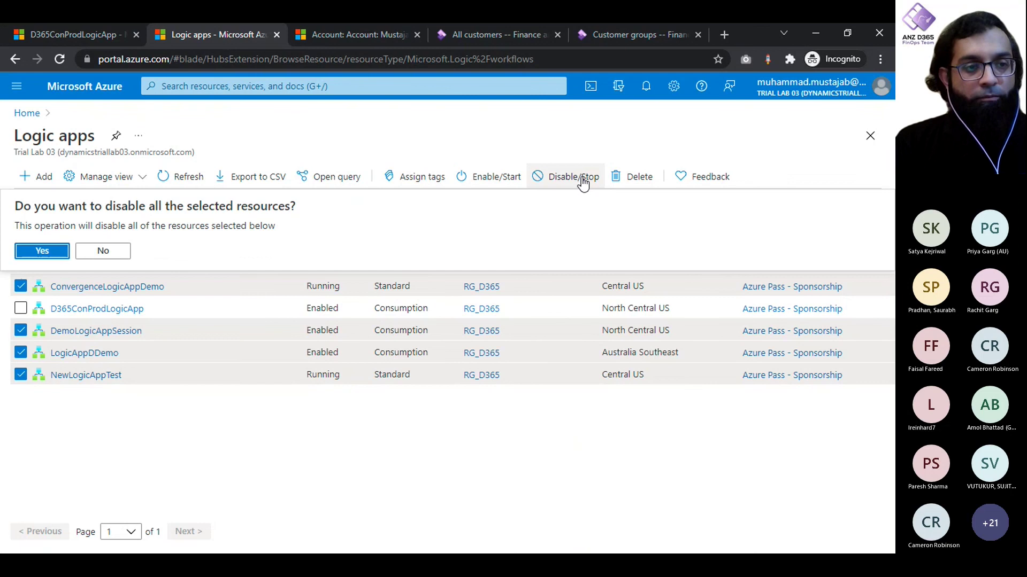
pyautogui.click(42, 251)
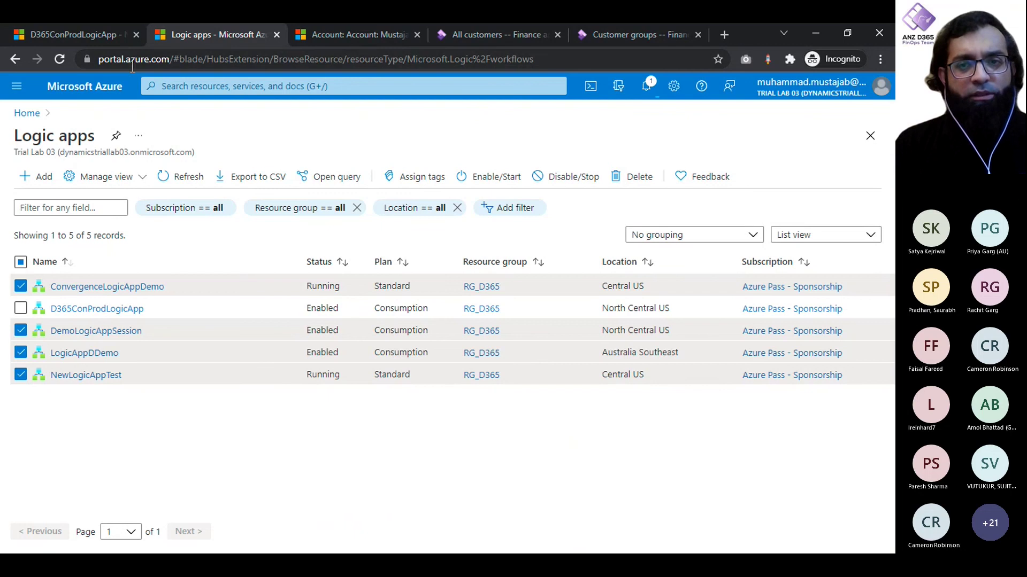
# Step: Refresh the list, stop ConvergenceLogicAppDemo, and return to the D365ConProdLogicApp overview
pyautogui.click(179, 182)
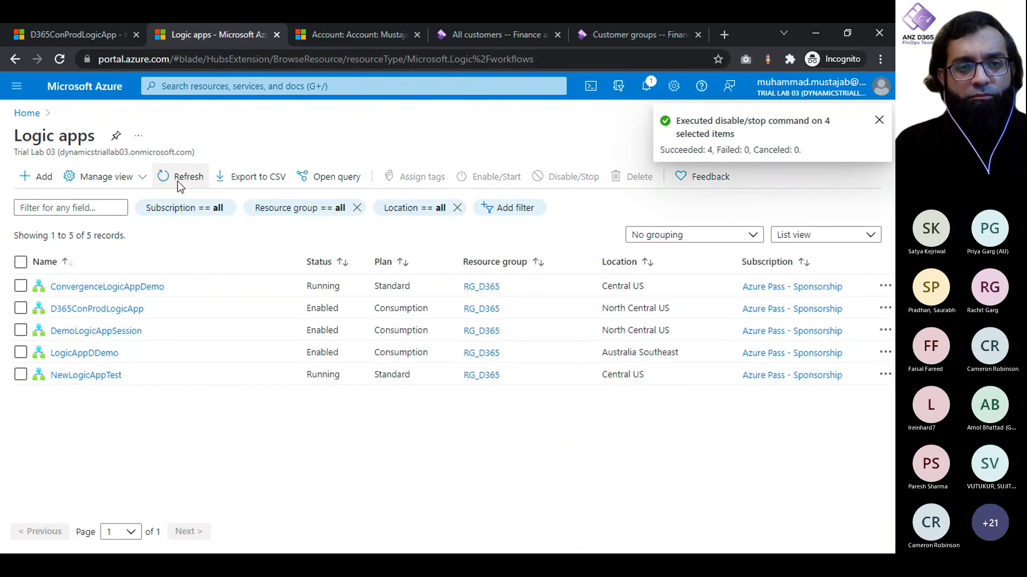
pyautogui.click(177, 181)
pyautogui.click(178, 181)
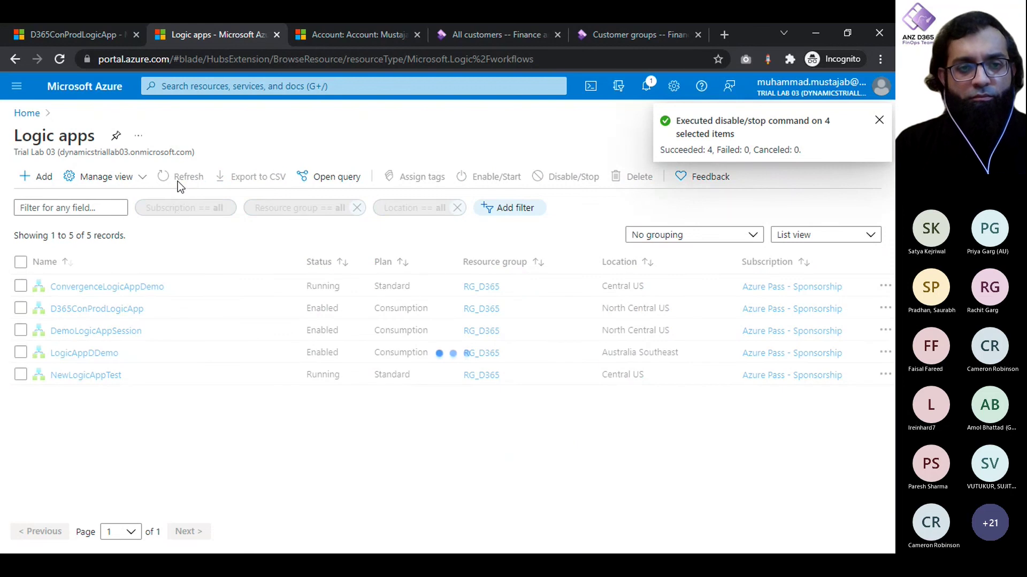
pyautogui.click(23, 292)
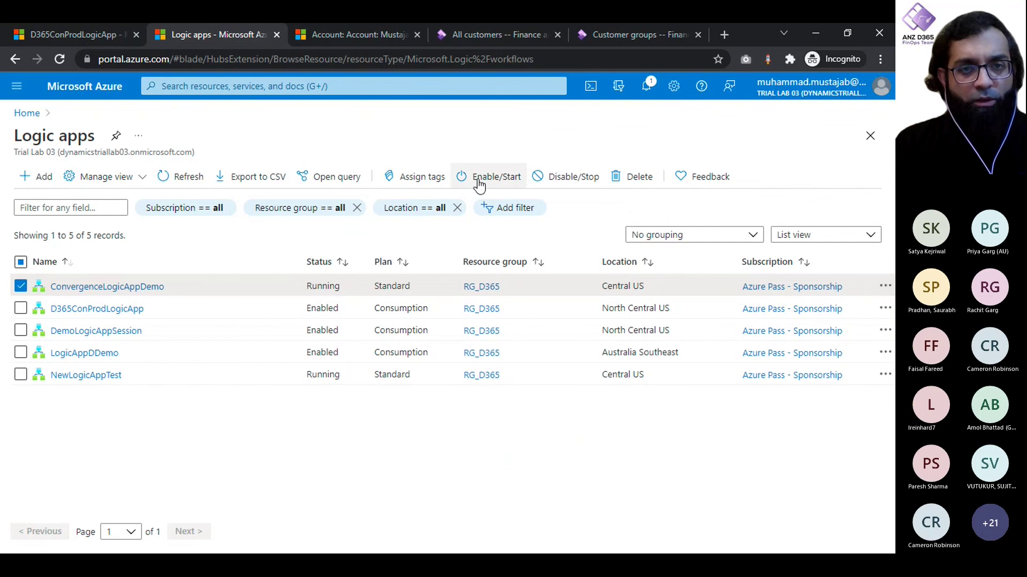
pyautogui.click(556, 182)
pyautogui.click(31, 251)
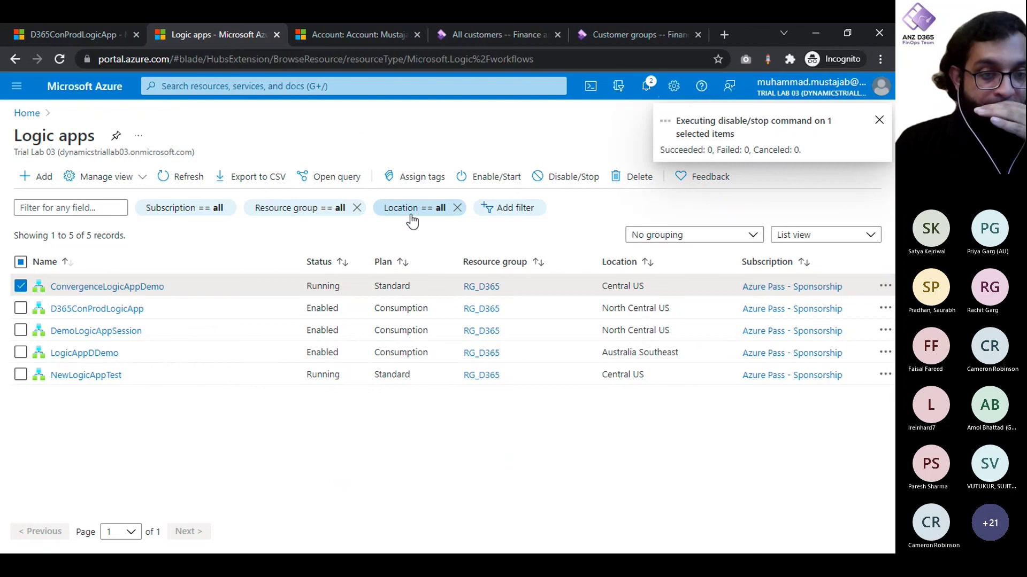
pyautogui.click(100, 35)
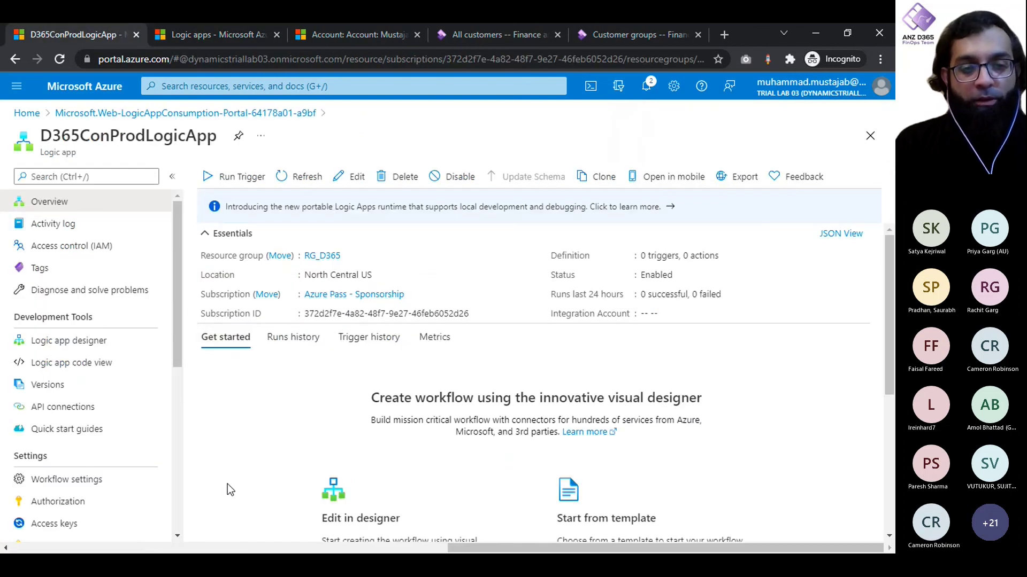
# Step: Run the D365ConProdLogicApp trigger
pyautogui.scroll(-2, 227, 483)
pyautogui.scroll(2, 227, 483)
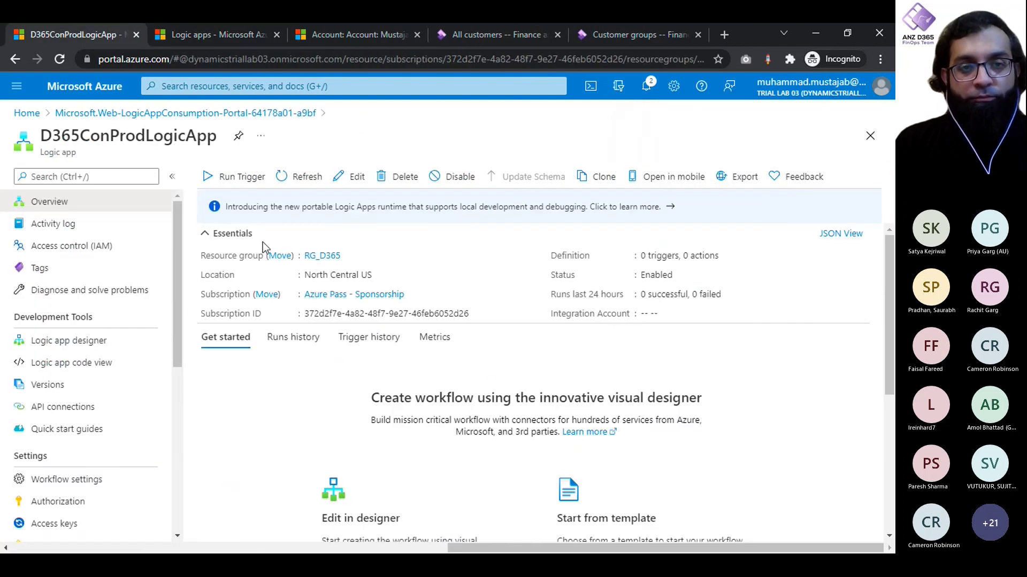
pyautogui.click(231, 179)
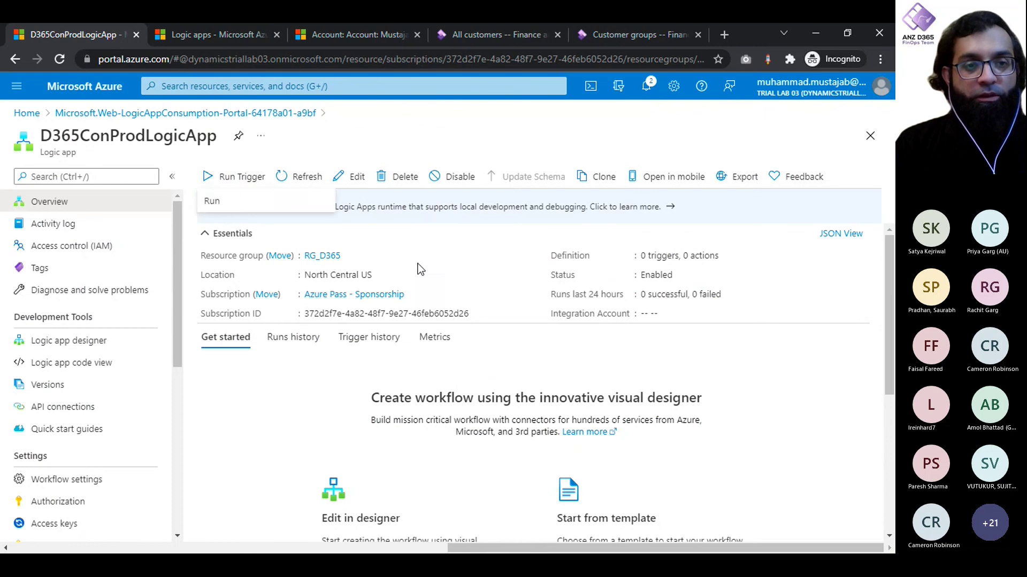
pyautogui.click(265, 204)
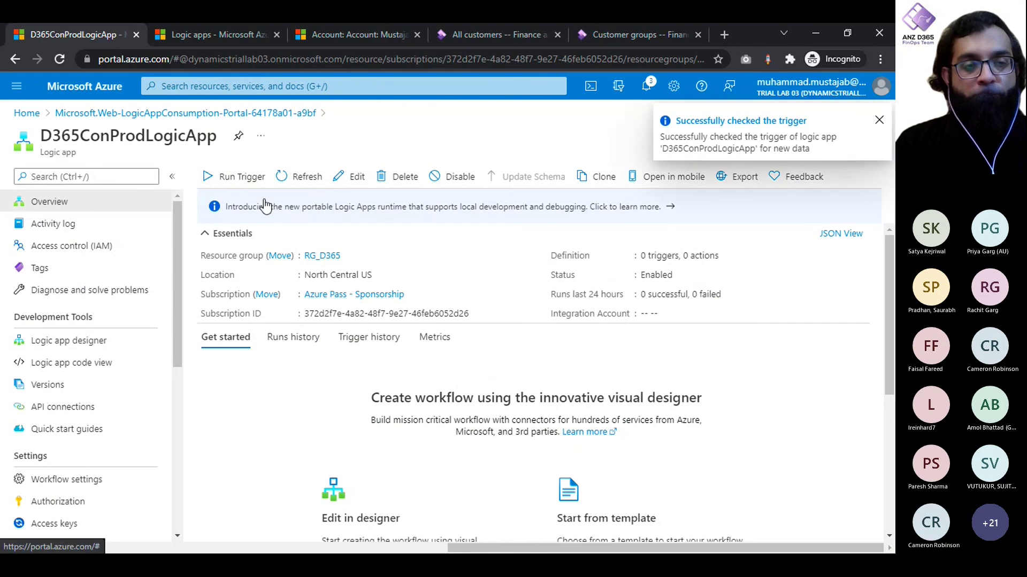
# Step: Check the Logic apps list to confirm only D365ConProdLogicApp is Enabled
pyautogui.click(210, 33)
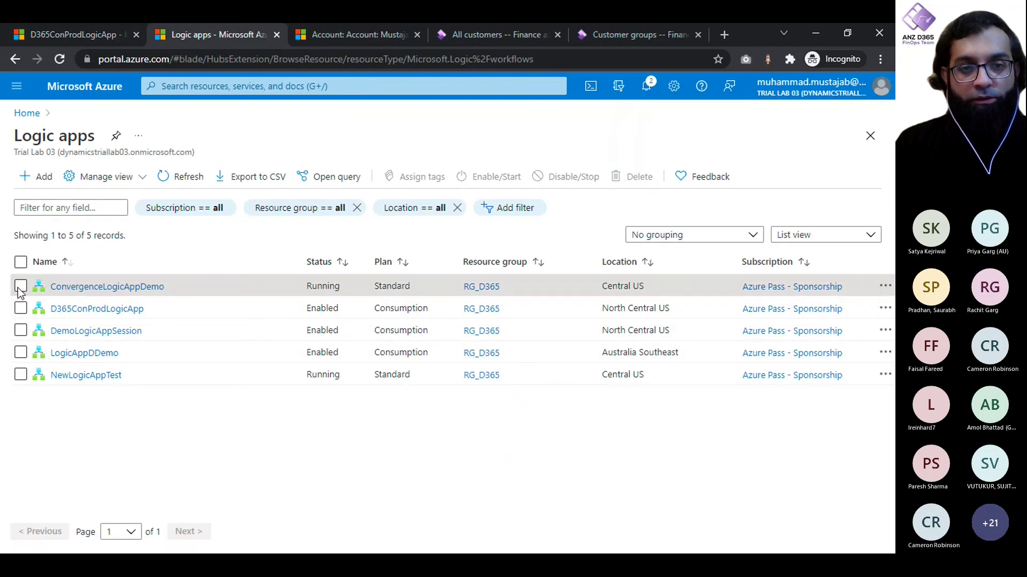
pyautogui.click(86, 87)
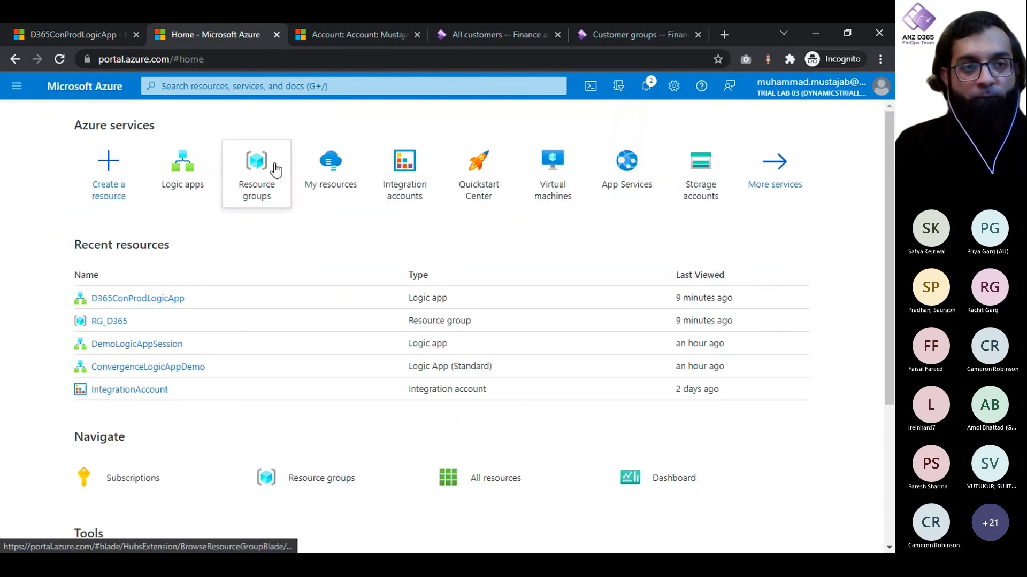
pyautogui.click(182, 182)
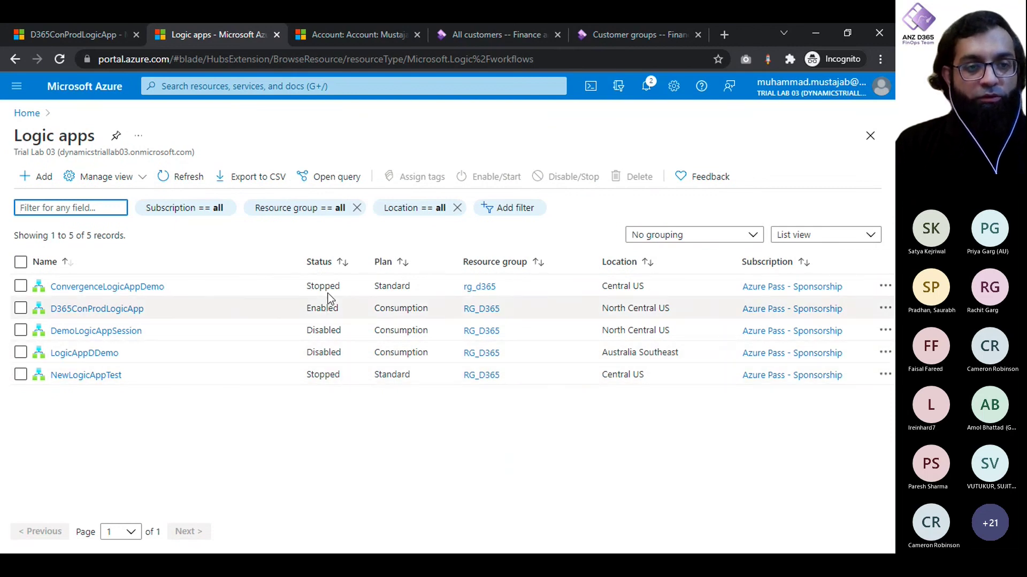
pyautogui.doubleClick(320, 308)
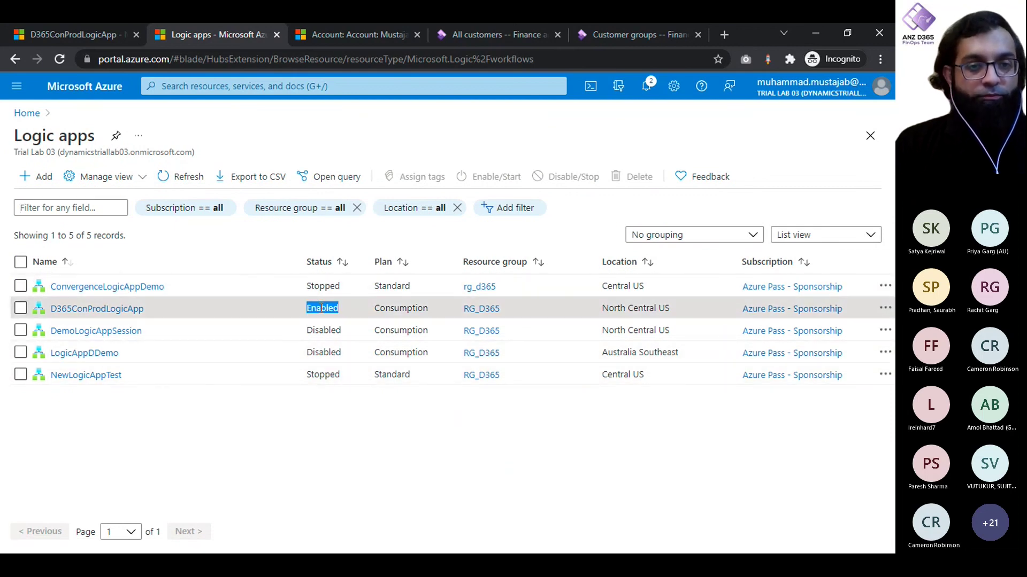
pyautogui.click(97, 33)
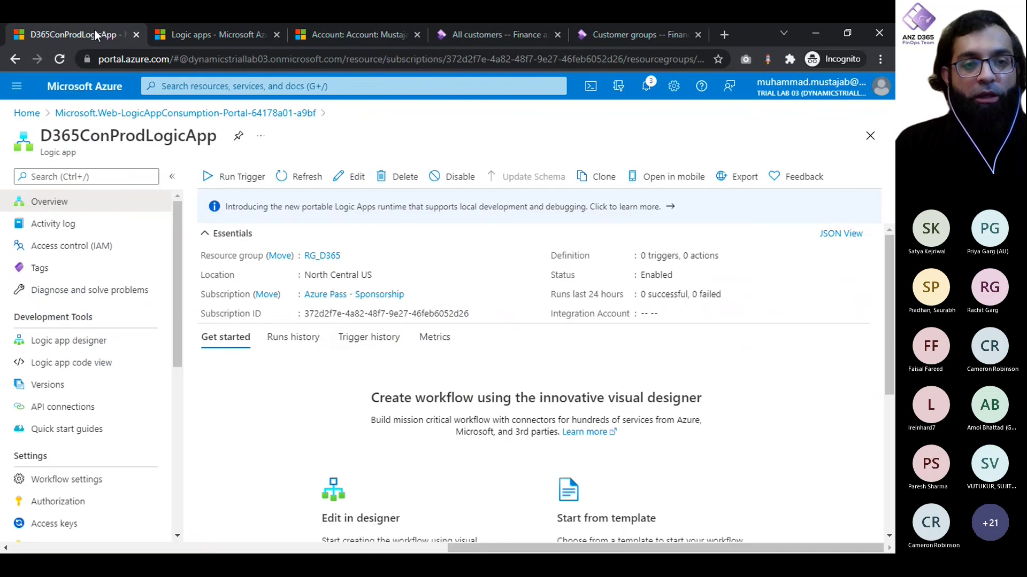
# Step: Leave the account's audit history and start a new record from the Accounts list
pyautogui.click(389, 34)
pyautogui.click(154, 121)
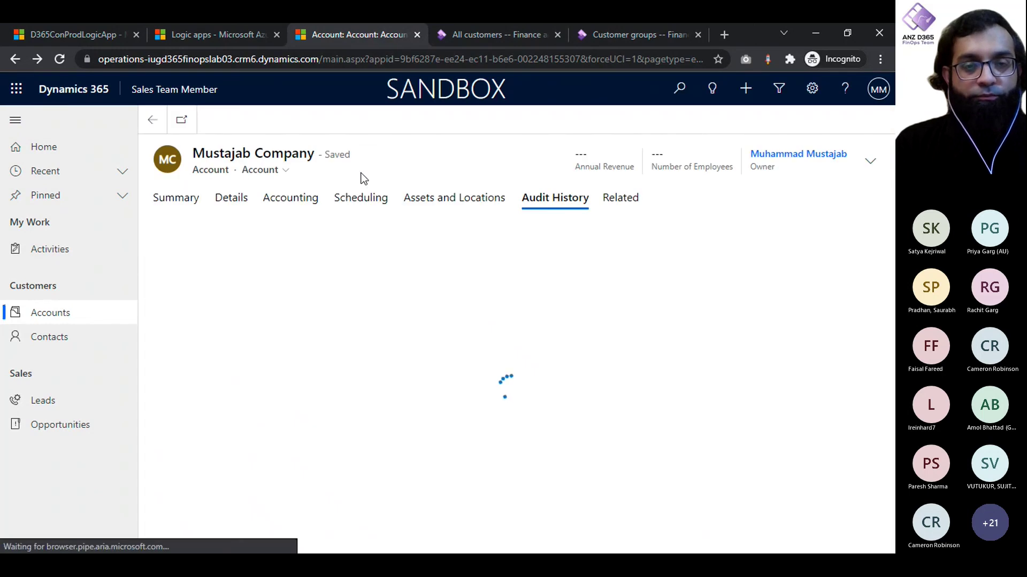
pyautogui.click(44, 316)
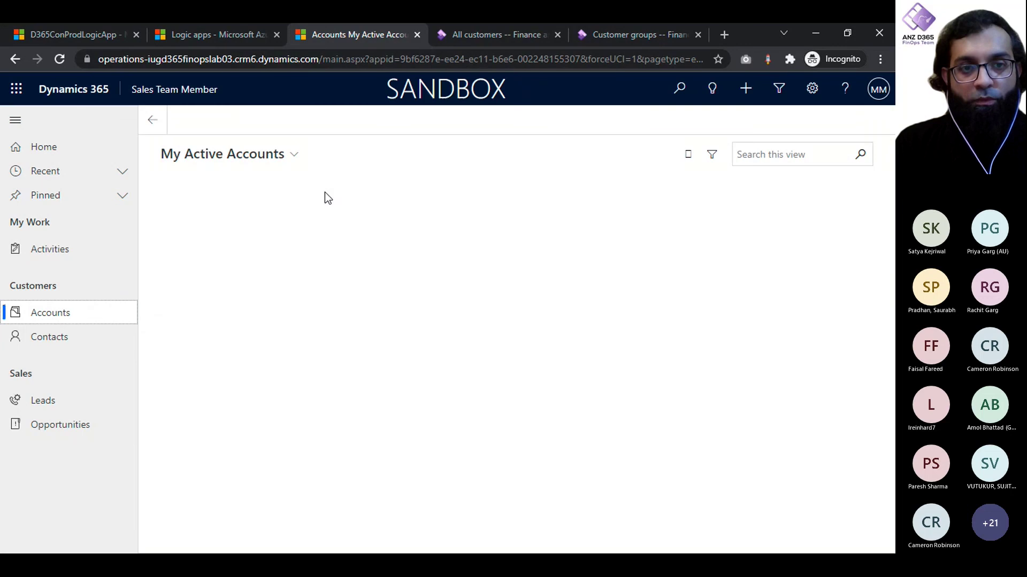
pyautogui.click(272, 122)
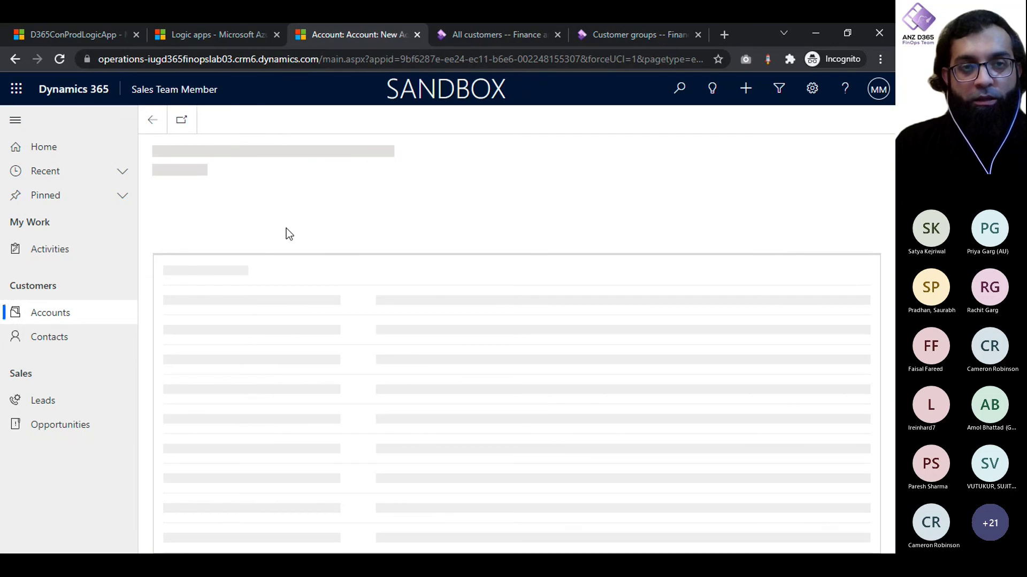
# Step: Enter account name UG Groups with account number 123456 and save the account
pyautogui.click(312, 297)
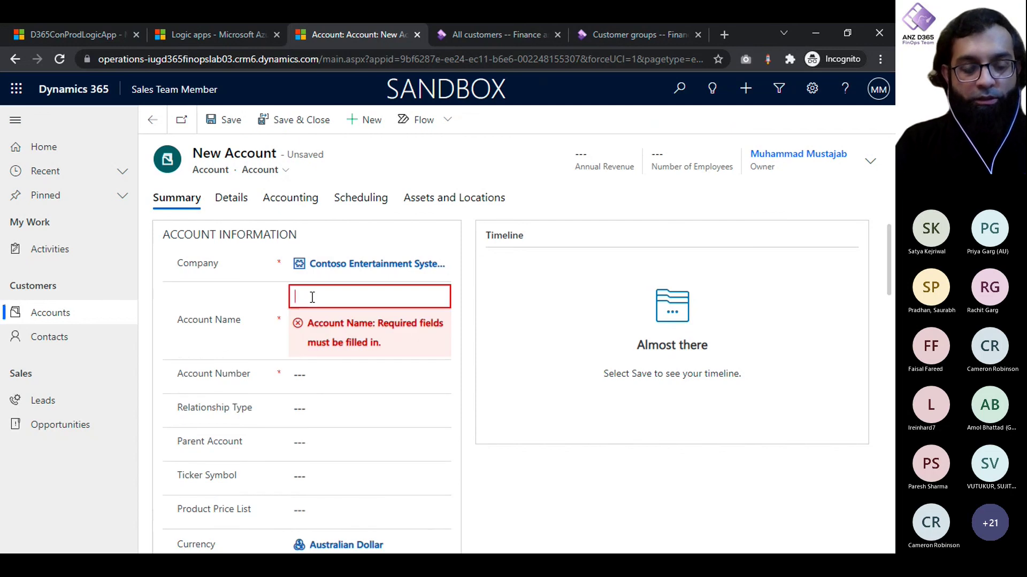
pyautogui.write('Demo Comp')
pyautogui.hotkey('ctrl', 'a')
pyautogui.press('BackSpace')
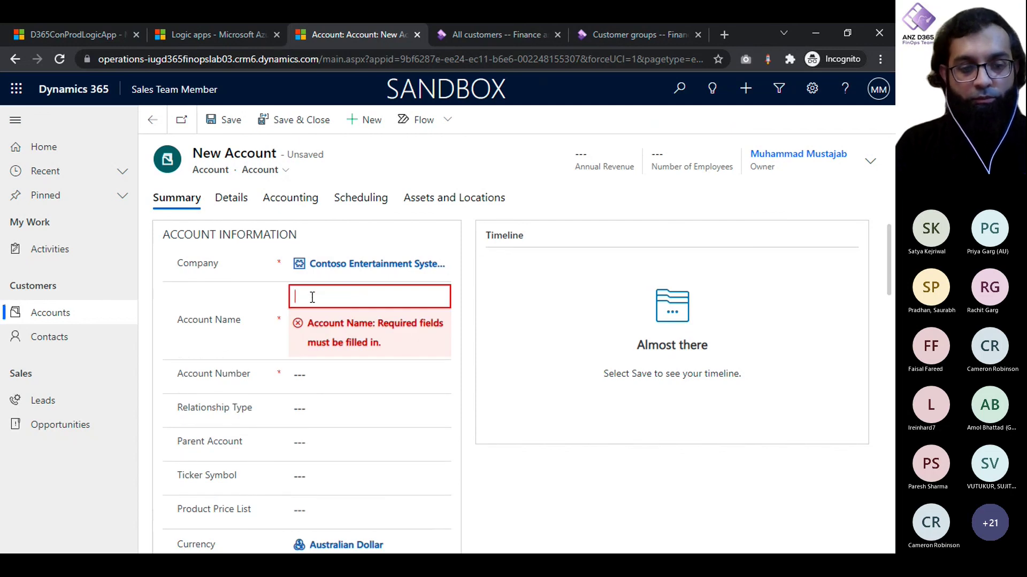
pyautogui.write('UG')
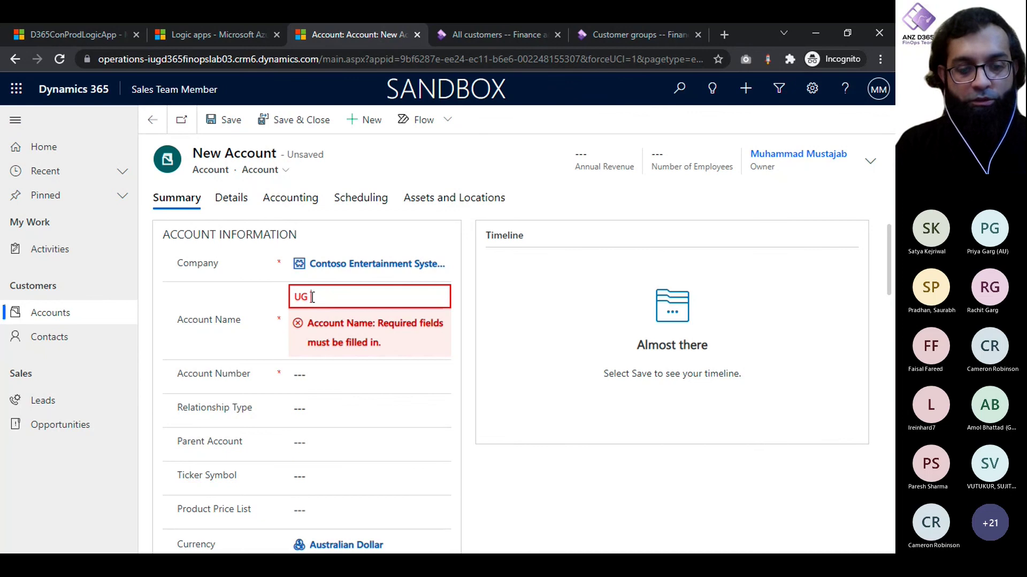
pyautogui.write(' Groups')
pyautogui.press('Tab')
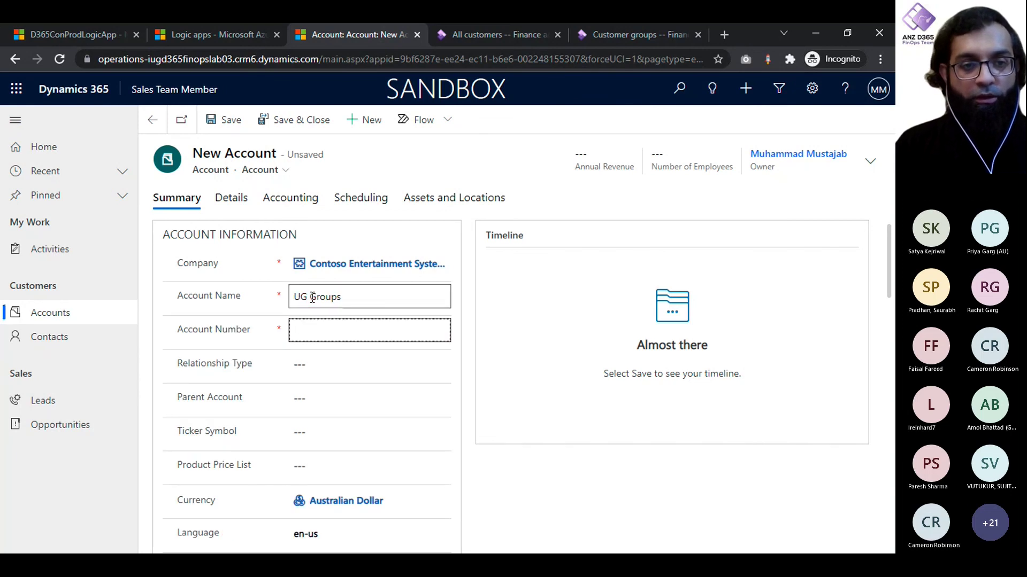
pyautogui.write('123456')
pyautogui.press('Tab')
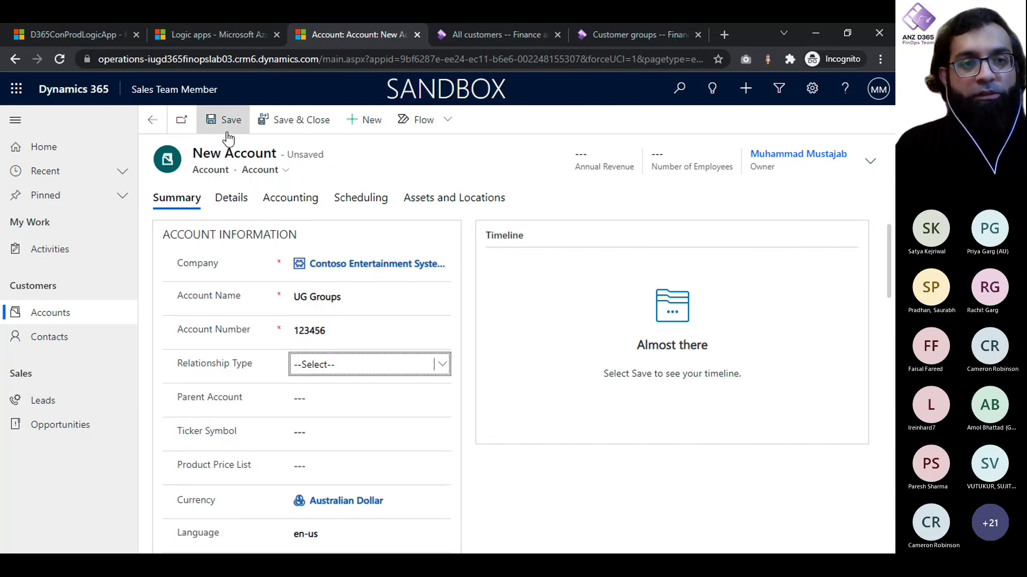
pyautogui.click(228, 128)
pyautogui.click(73, 35)
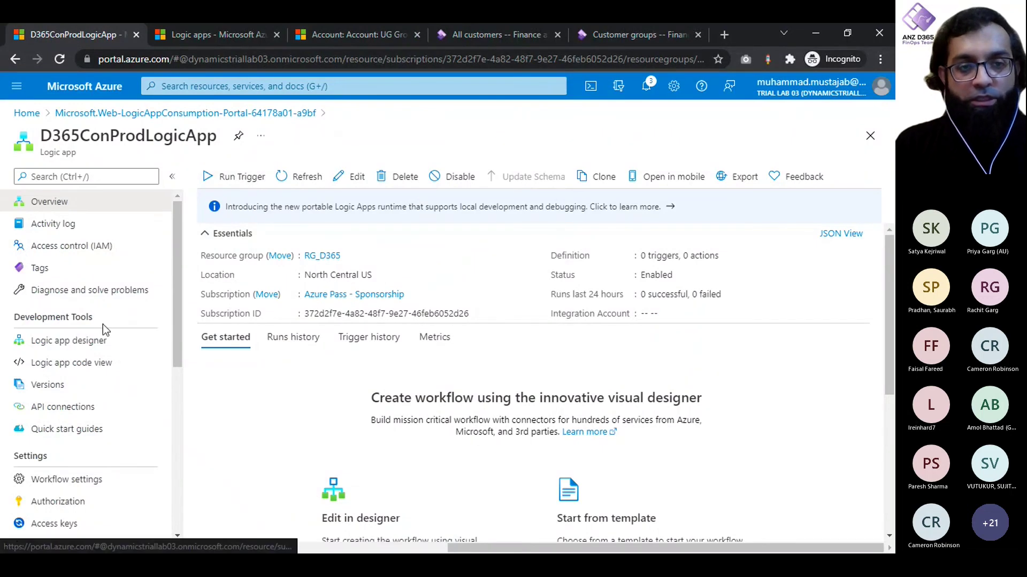
# Step: Refresh D365ConProdLogicApp's run history and inspect the newest run, which failed at Create record
pyautogui.click(294, 347)
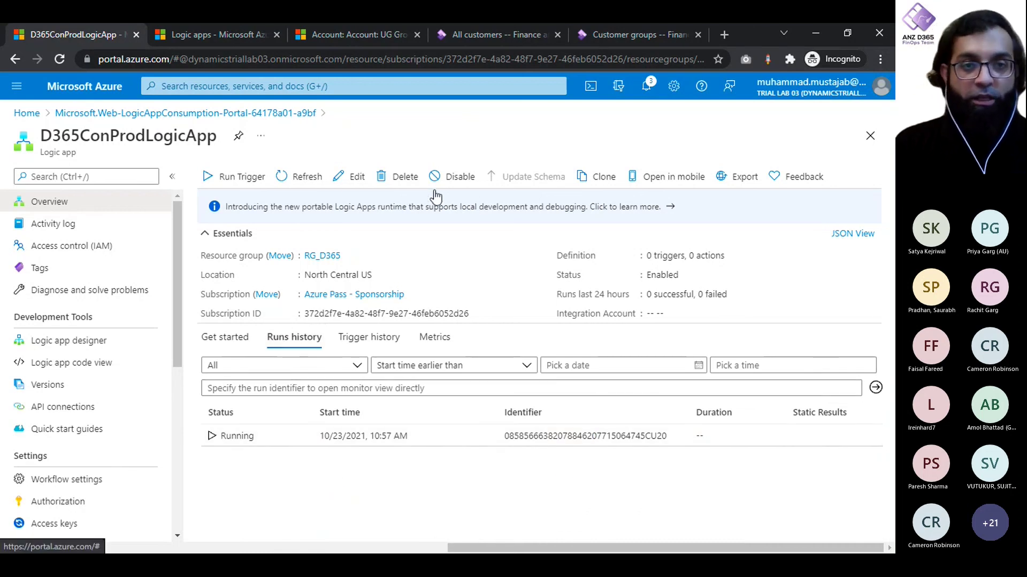
pyautogui.click(300, 179)
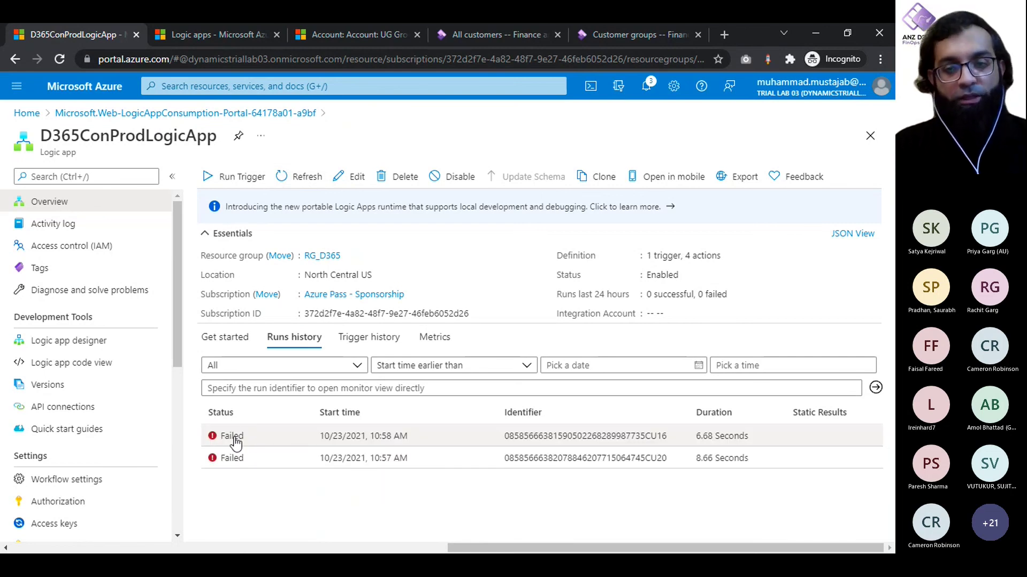
pyautogui.click(234, 438)
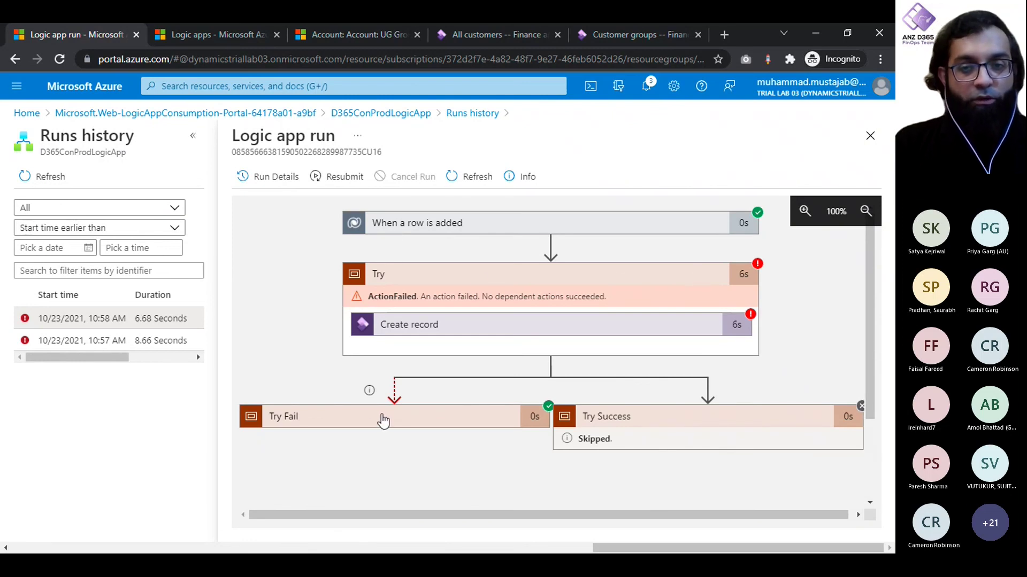
pyautogui.hscroll(1, 641, 419)
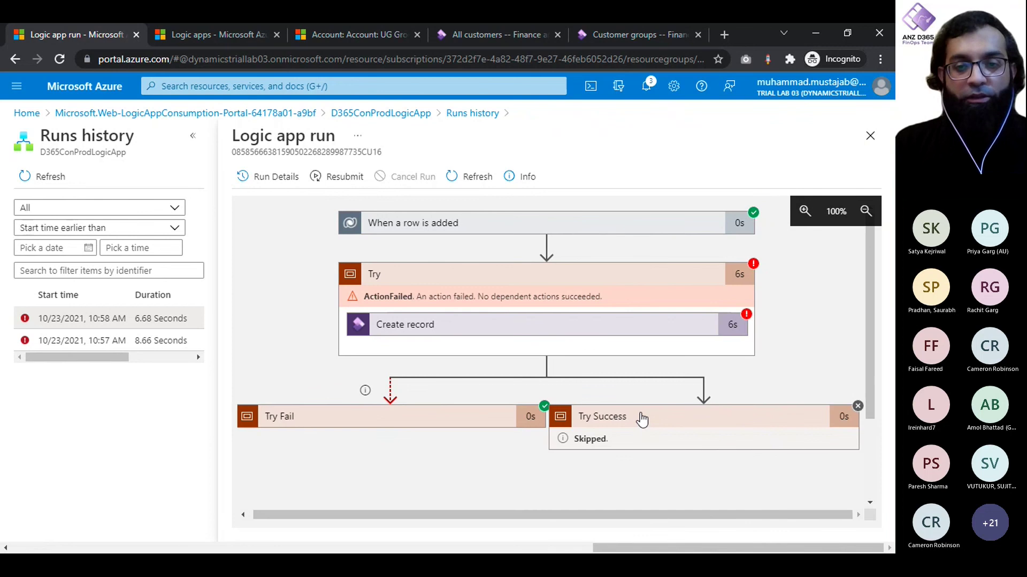
pyautogui.hscroll(-1, 642, 419)
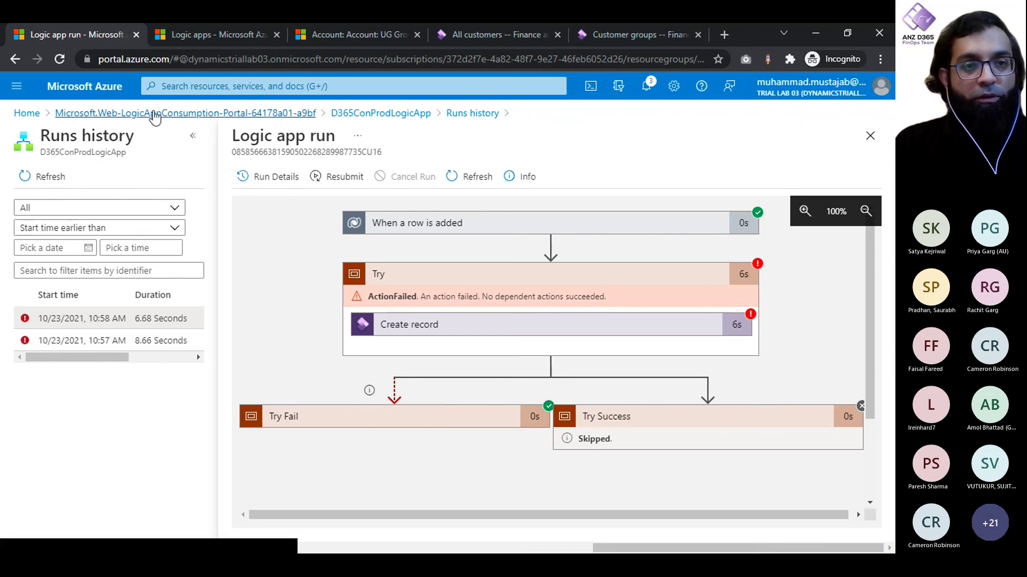
pyautogui.click(381, 113)
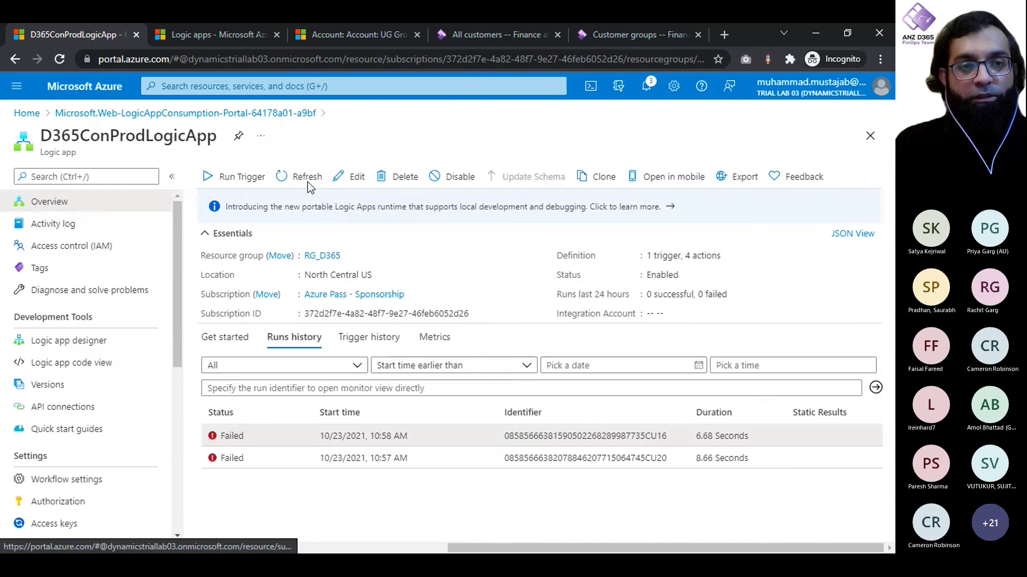
# Step: Open the workflow in the designer and expand the Create record action inside the Try scope
pyautogui.click(347, 180)
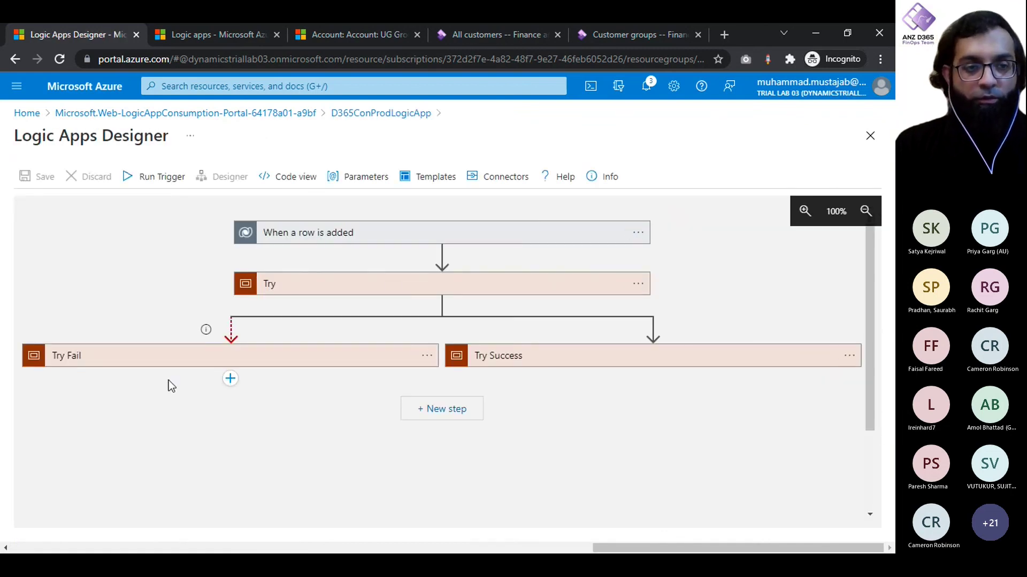
pyautogui.click(296, 291)
pyautogui.scroll(-2, 123, 300)
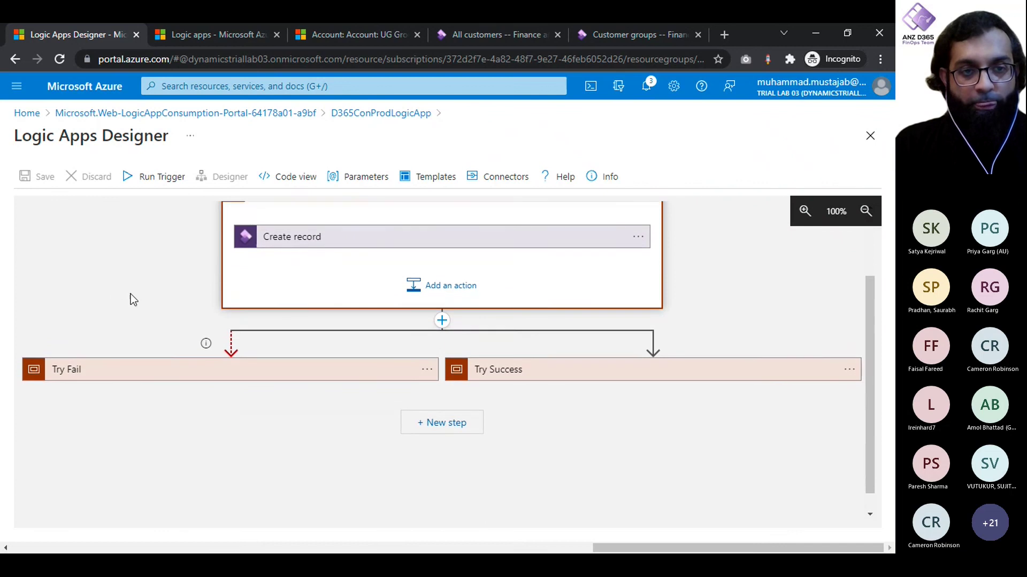
pyautogui.click(328, 241)
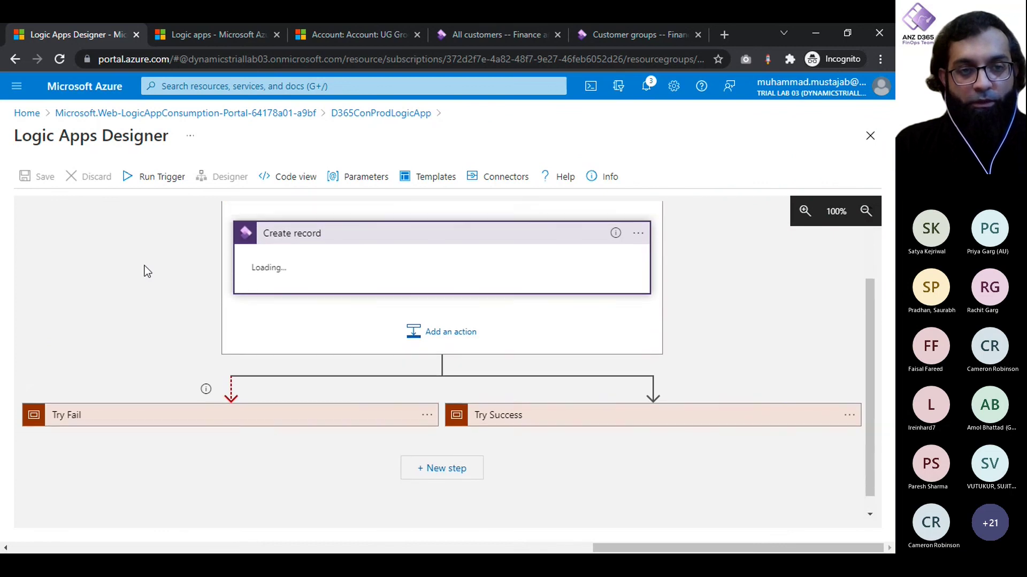
pyautogui.scroll(1, 143, 267)
pyautogui.scroll(-2, 143, 268)
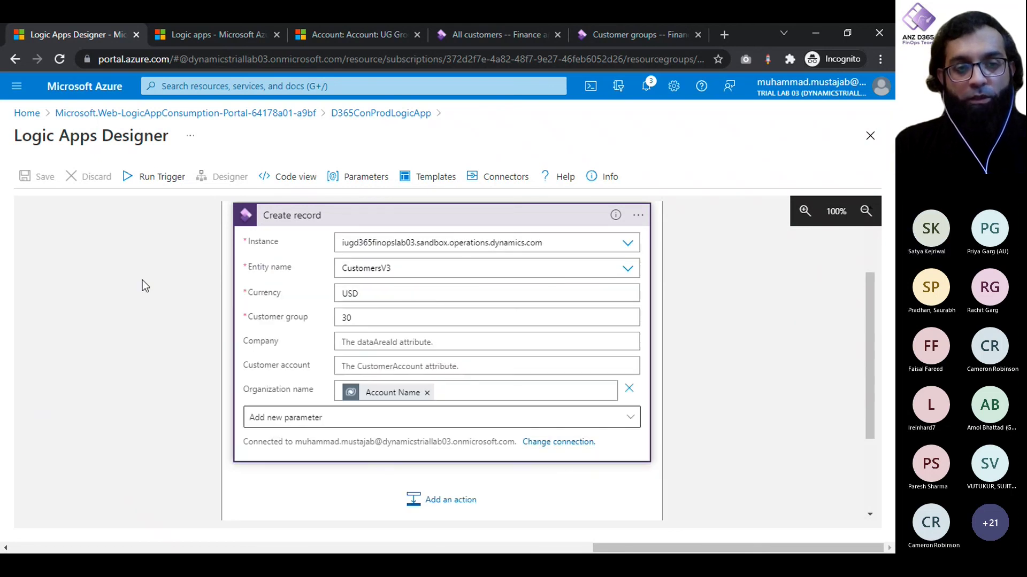
pyautogui.scroll(-1, 143, 280)
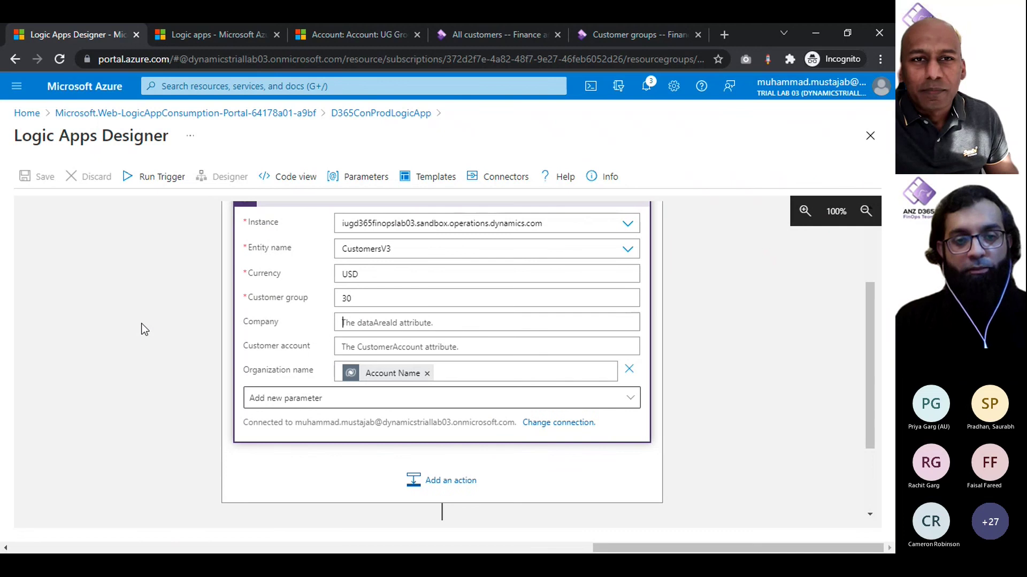
# Step: Set Customer account to the Dataverse Account Number value and save the logic app
pyautogui.click(380, 355)
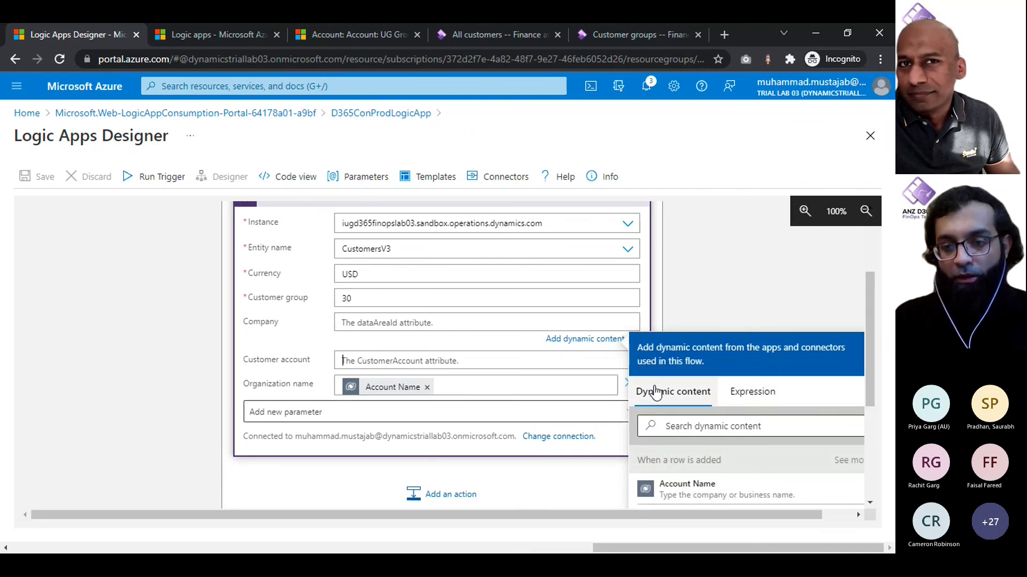
pyautogui.scroll(-1, 695, 470)
pyautogui.click(691, 469)
pyautogui.click(201, 342)
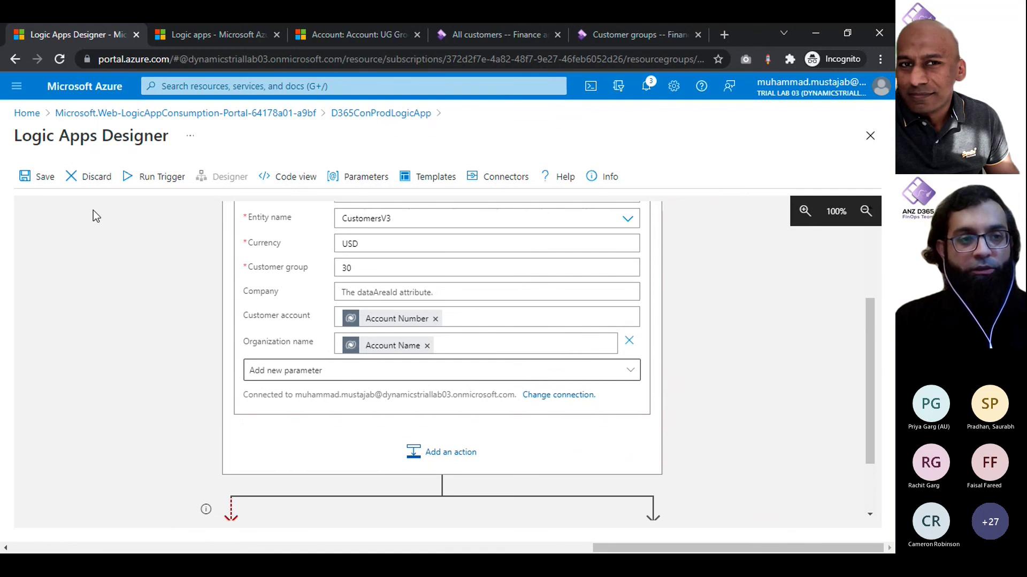
pyautogui.click(30, 178)
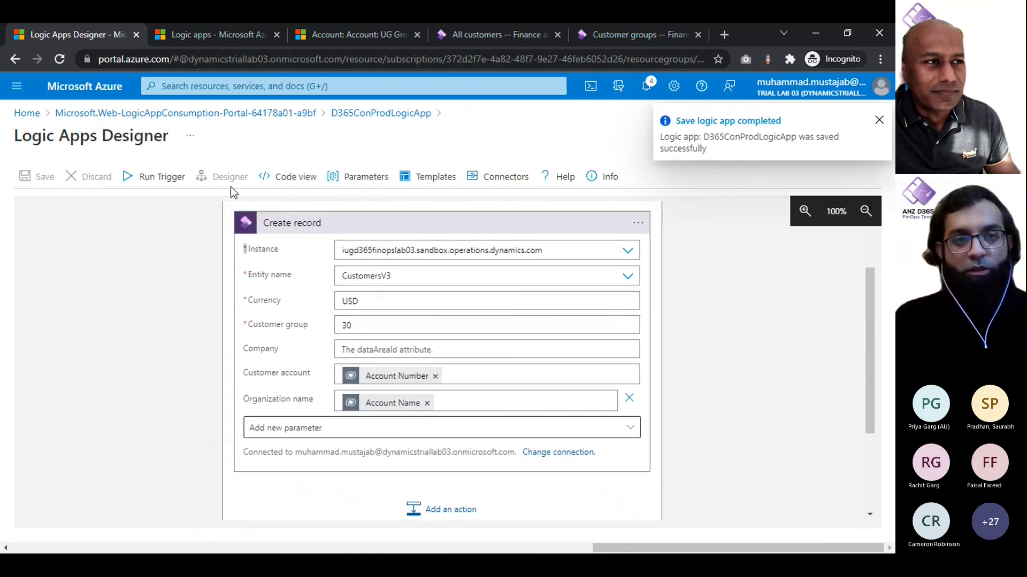
pyautogui.click(348, 25)
# Step: Add a new account UG Aus with account number 789654 from My Active Accounts and save it
pyautogui.click(153, 124)
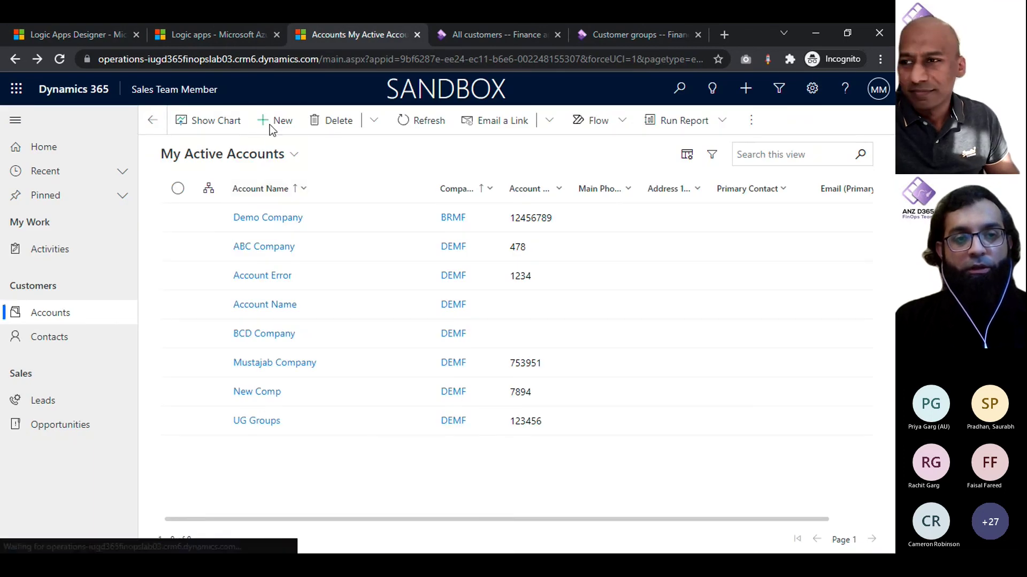
pyautogui.click(270, 124)
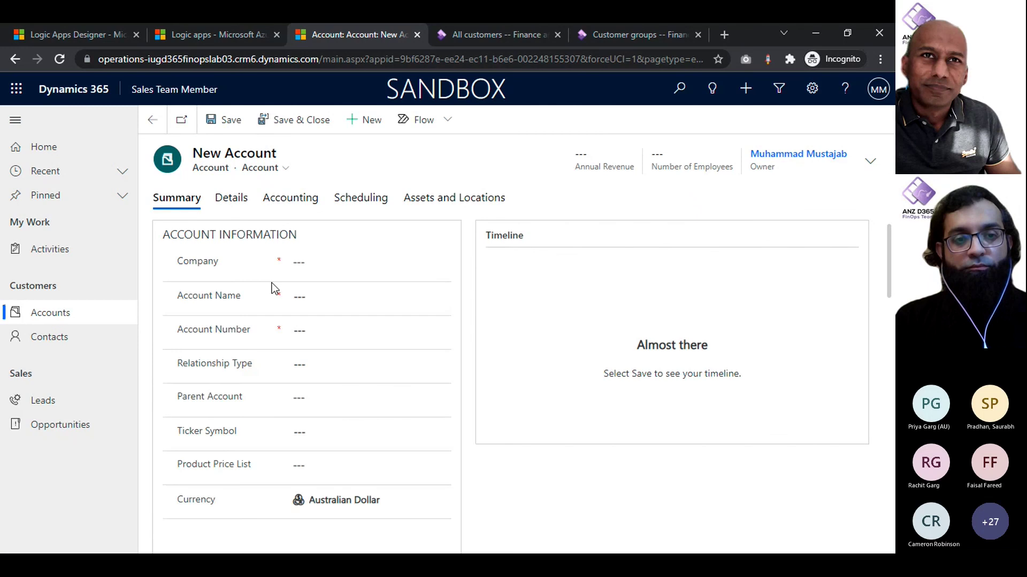
pyautogui.click(325, 301)
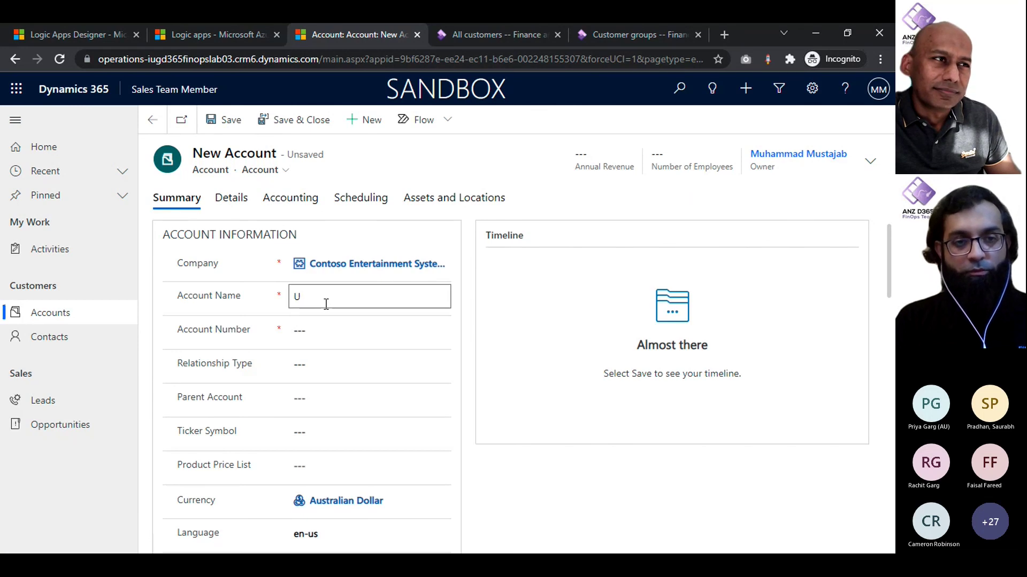
pyautogui.write('UG N')
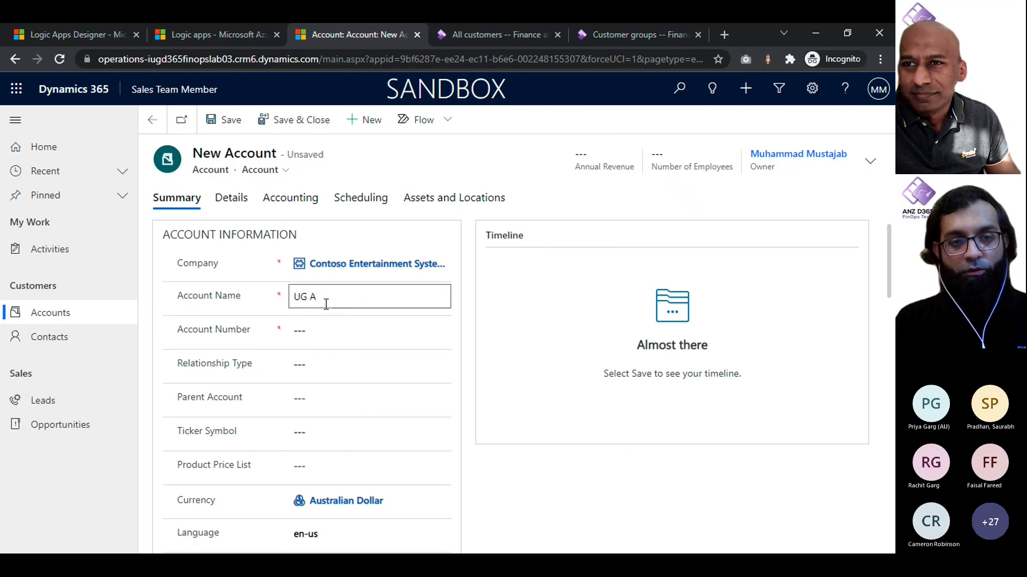
pyautogui.press('BackSpace')
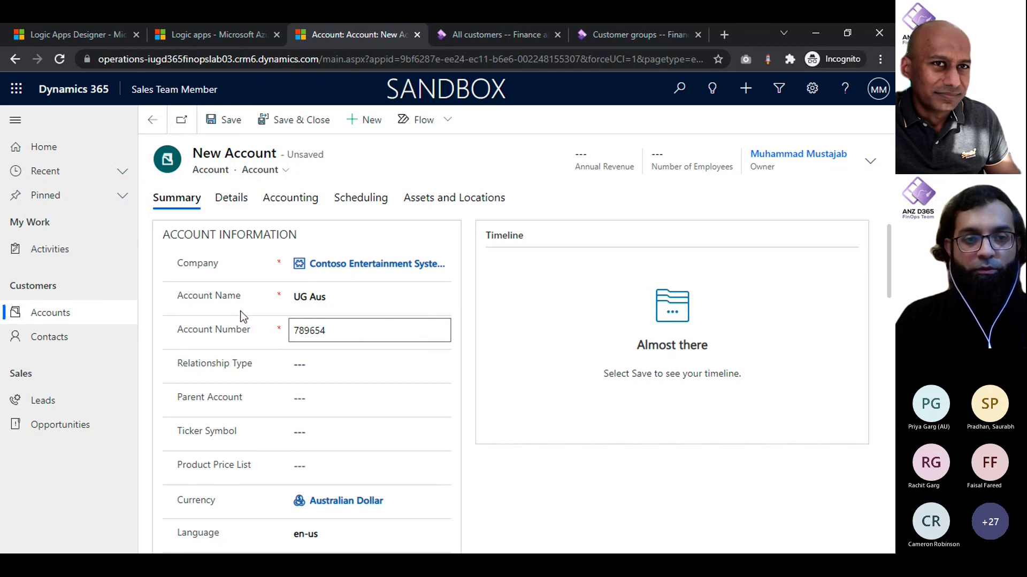
pyautogui.click(224, 120)
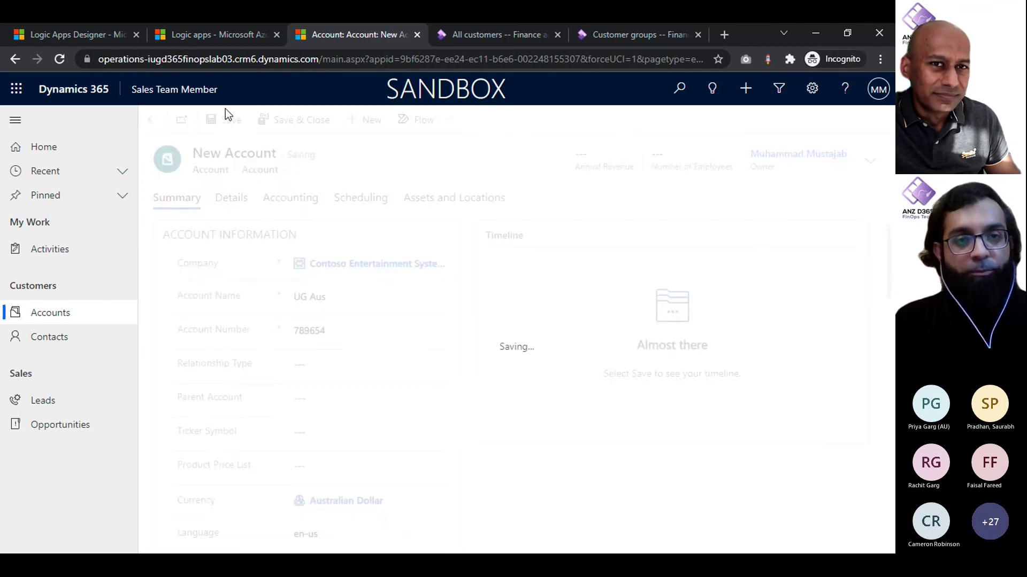
pyautogui.click(88, 33)
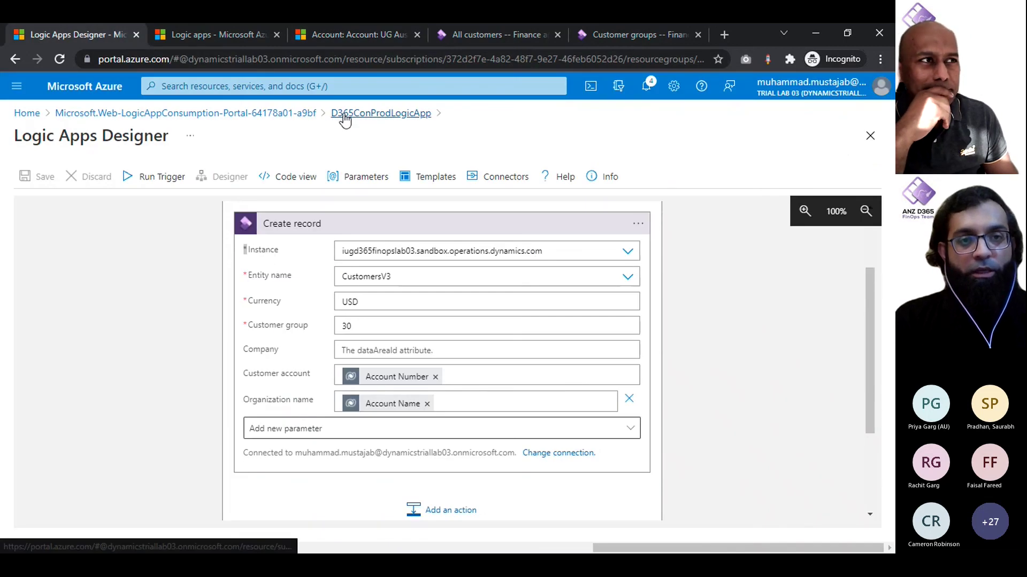
# Step: Refresh D365ConProdLogicApp's run history repeatedly until the 11:00 AM run shows Succeeded
pyautogui.click(343, 114)
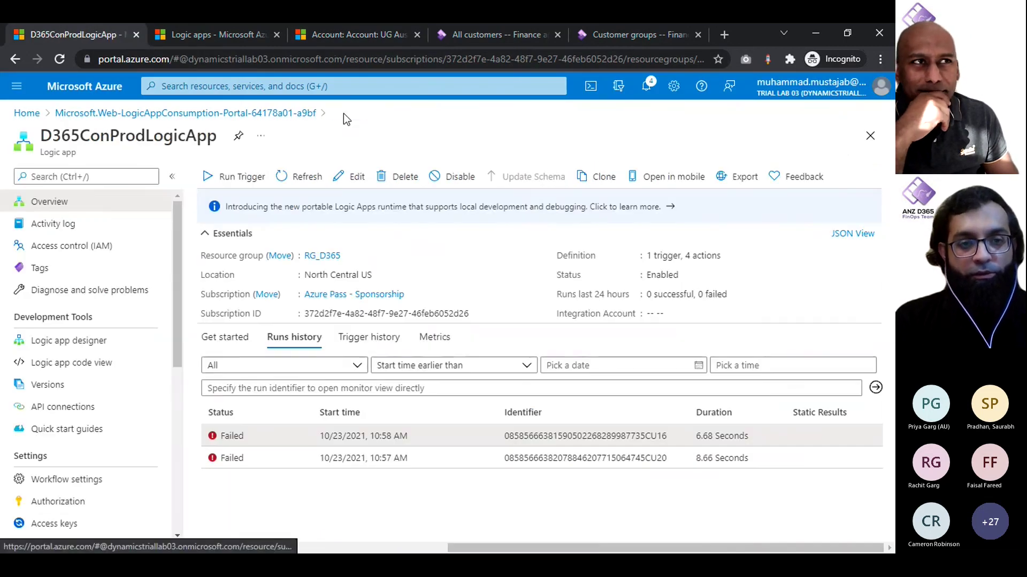
pyautogui.click(304, 176)
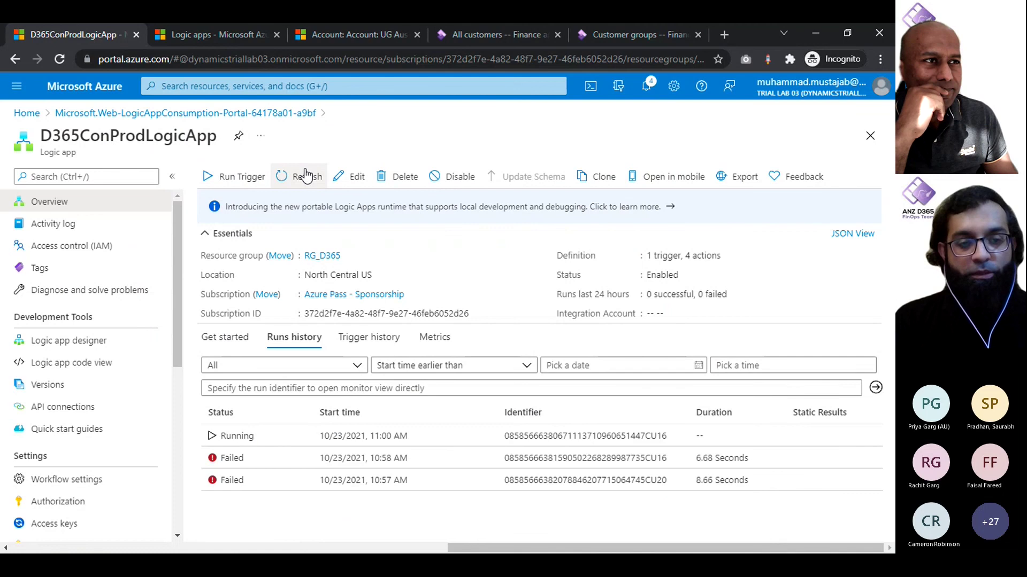
pyautogui.click(306, 176)
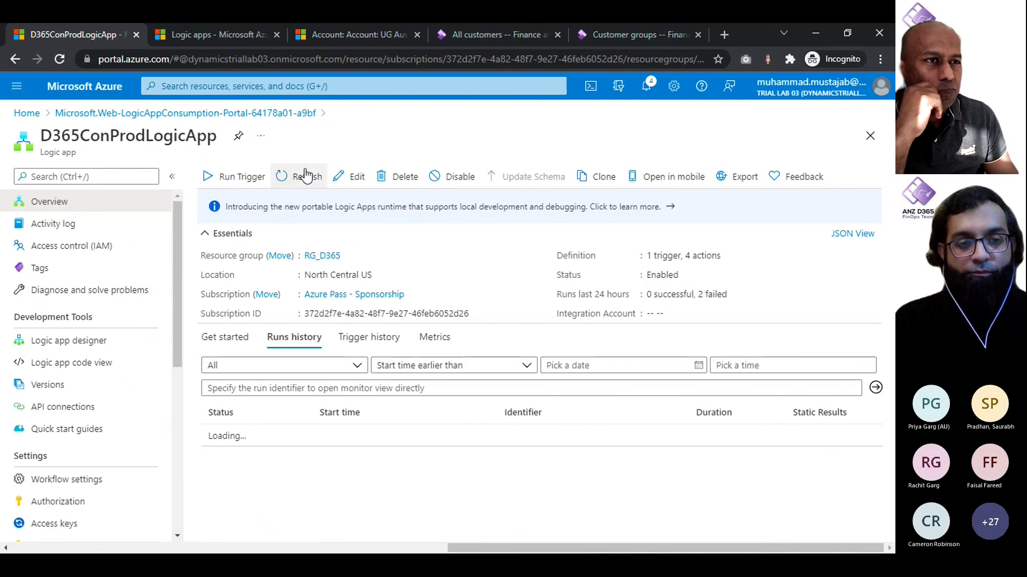
pyautogui.click(306, 175)
pyautogui.click(305, 176)
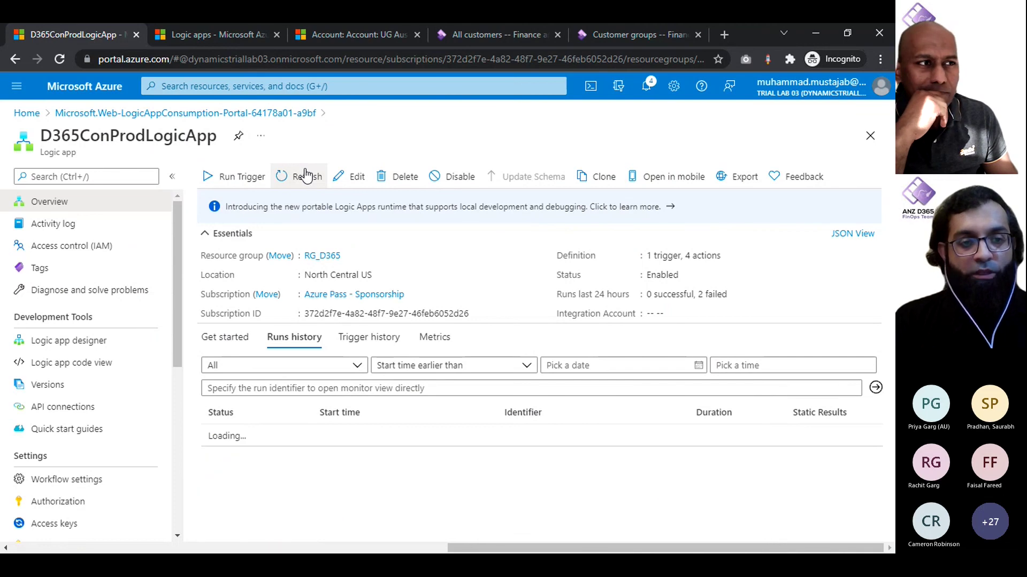
pyautogui.click(305, 175)
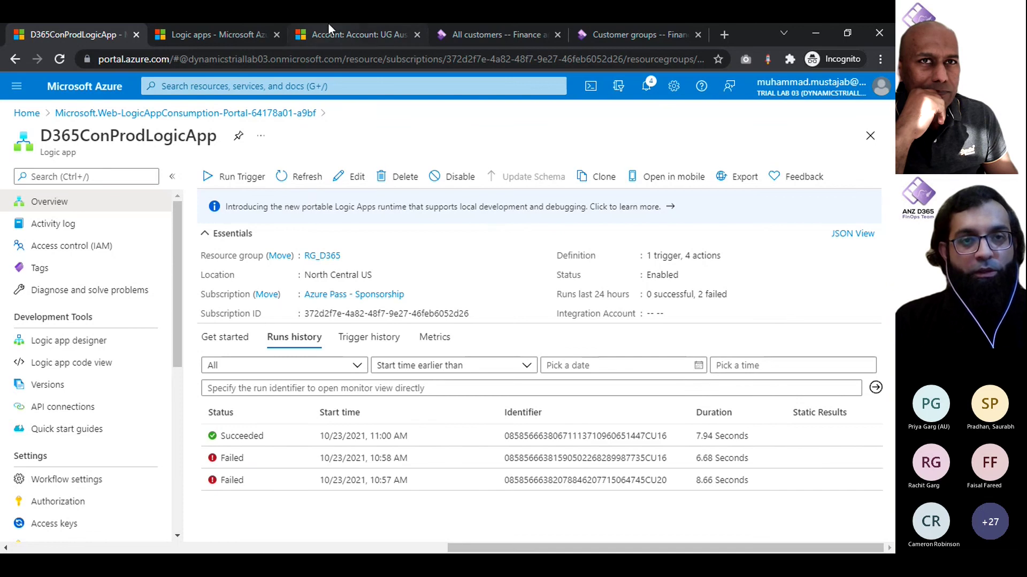
pyautogui.click(357, 35)
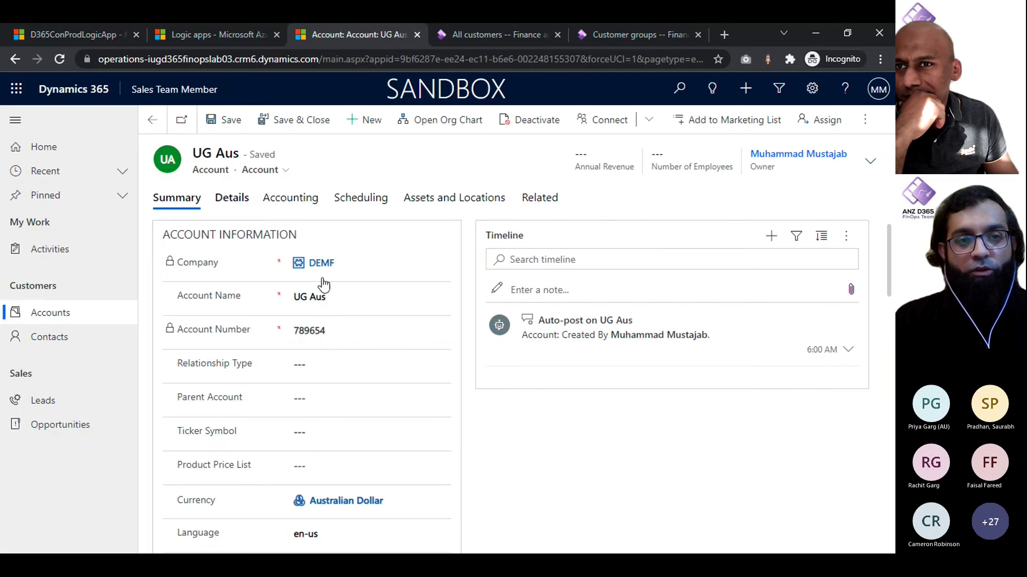
# Step: Copy account number 789654 and try filtering the Finance and Operations customers list by it
pyautogui.doubleClick(310, 332)
pyautogui.hotkey('ctrl', 'c')
pyautogui.click(470, 39)
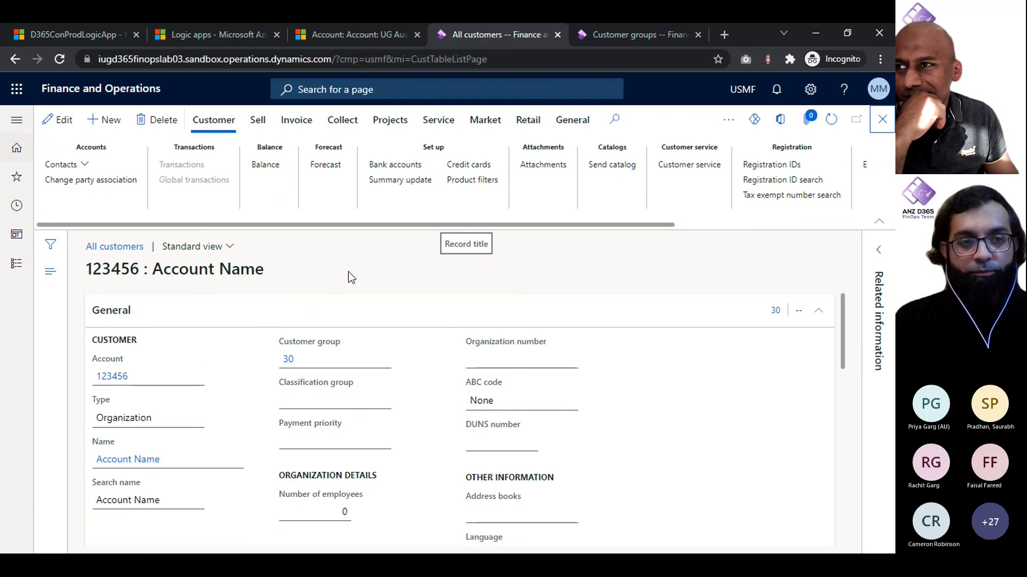
pyautogui.press('Escape')
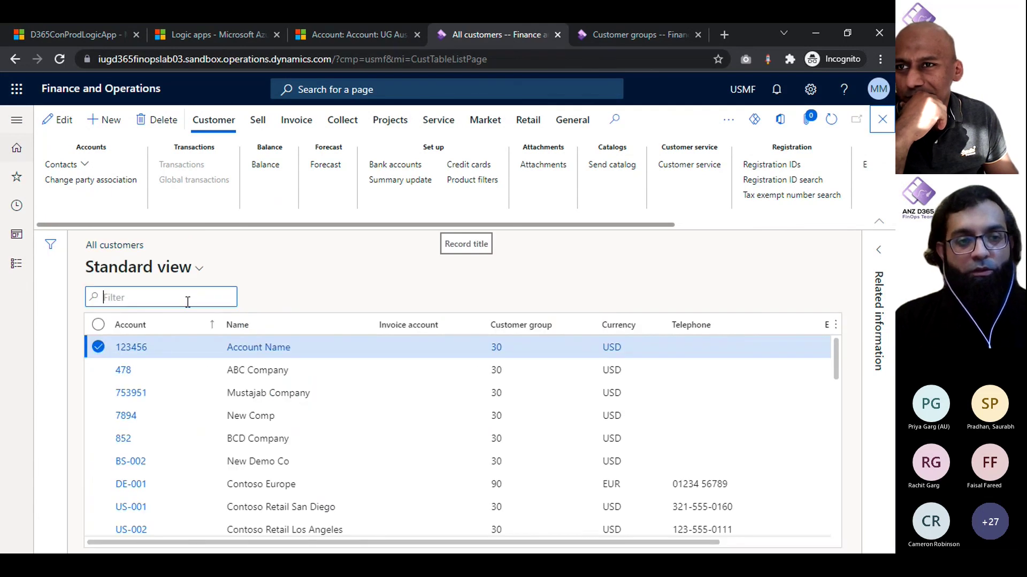
pyautogui.hotkey('ctrl', 'v')
pyautogui.hotkey('ctrl', 'a')
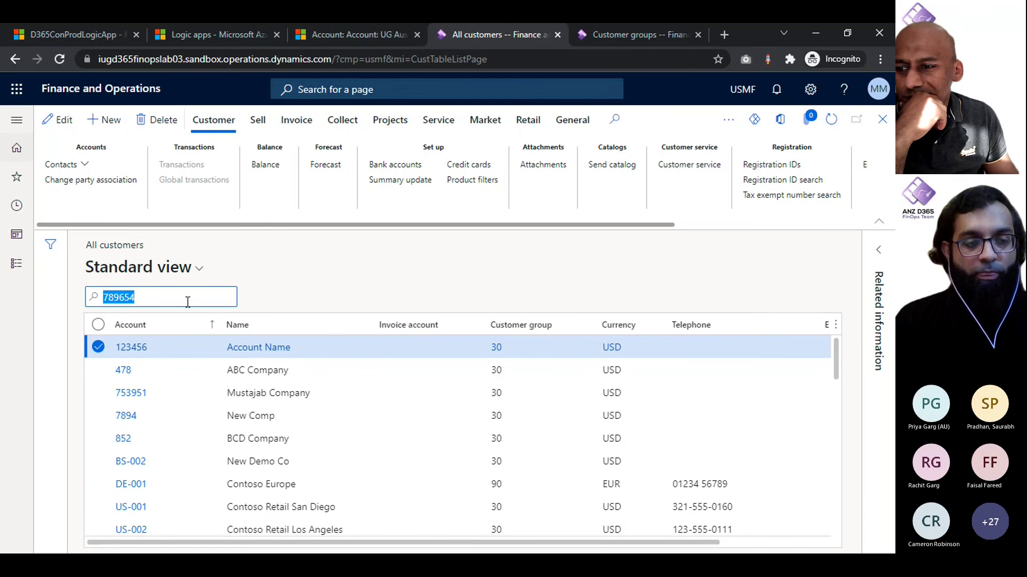
pyautogui.press('Return')
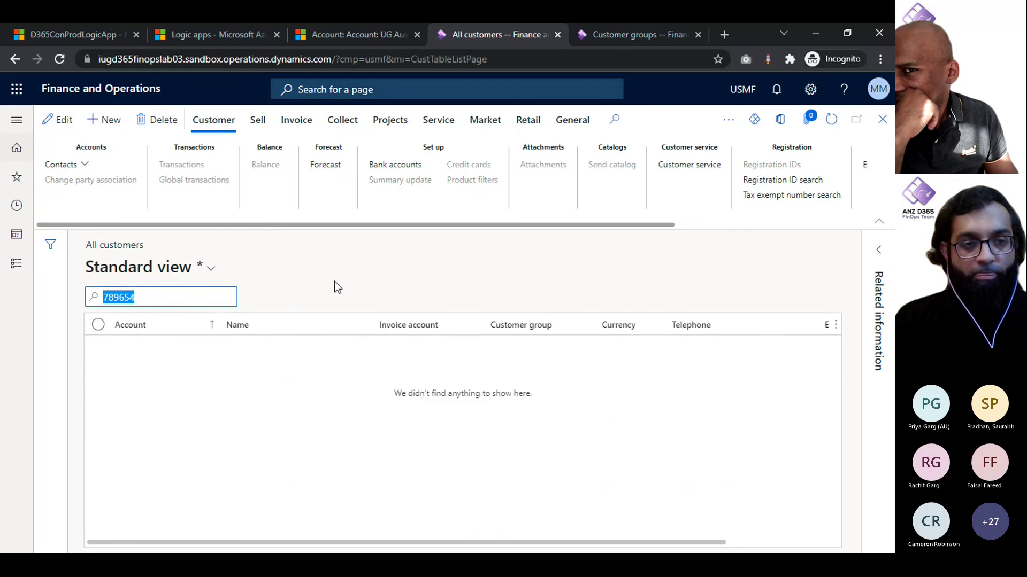
pyautogui.press('BackSpace')
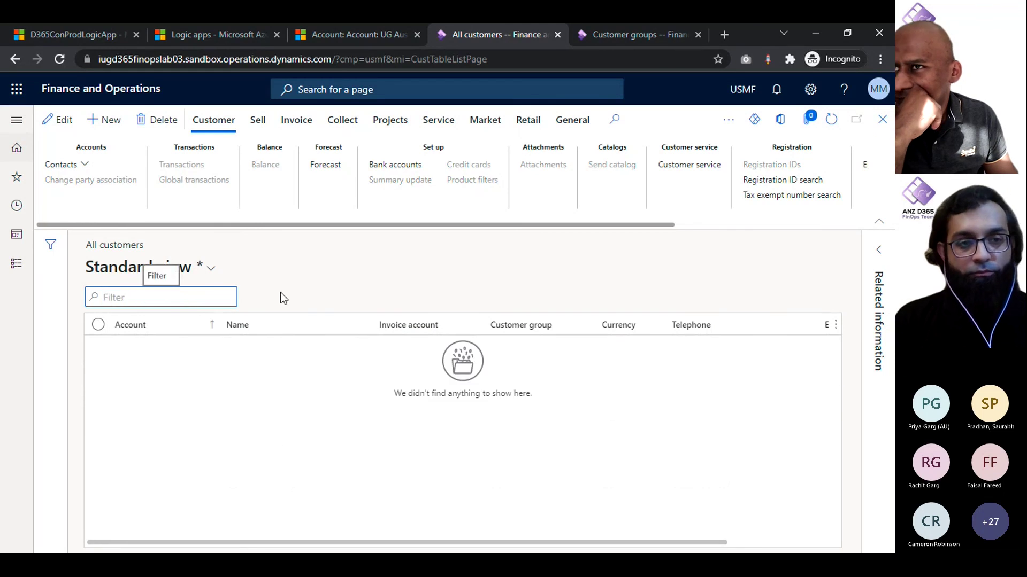
# Step: Reopen Accounts receivable > All customers through the navigation pane
pyautogui.click(140, 267)
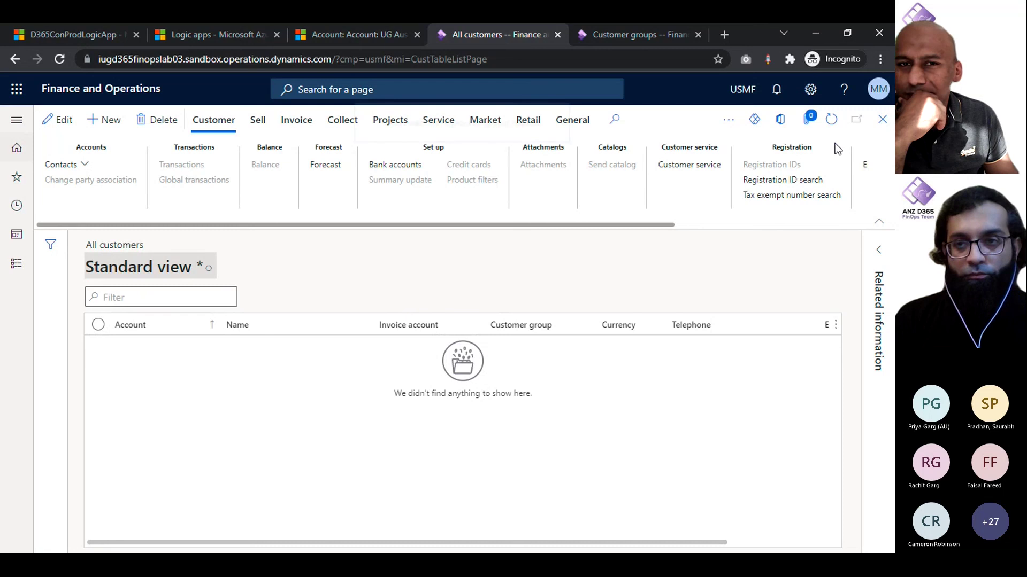
pyautogui.click(212, 270)
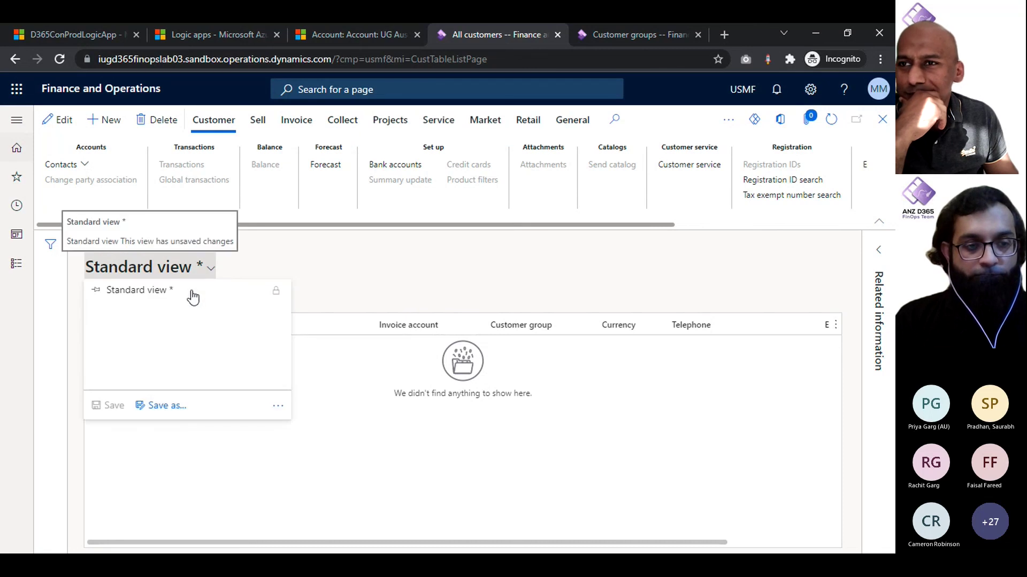
pyautogui.click(13, 131)
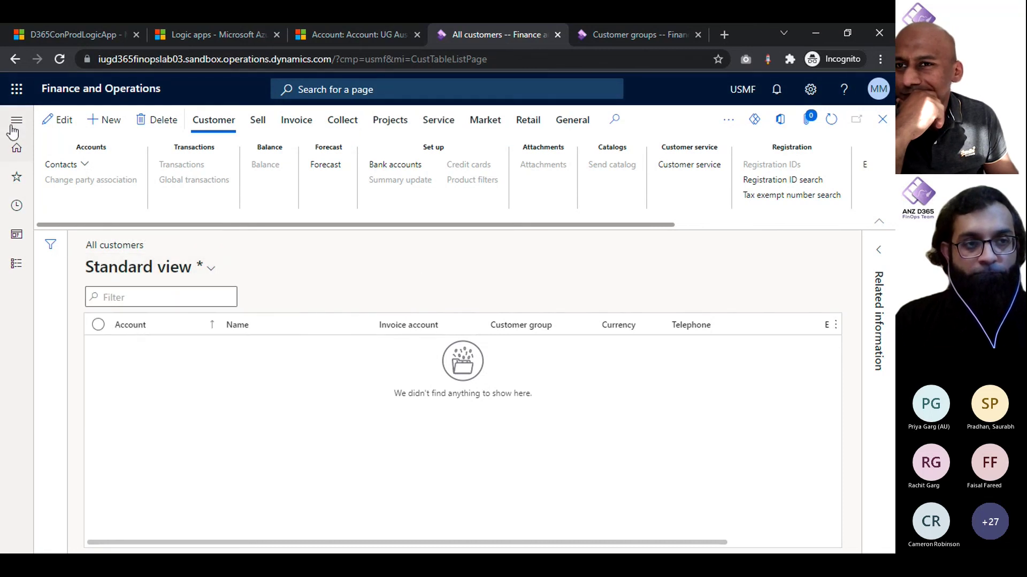
pyautogui.click(13, 128)
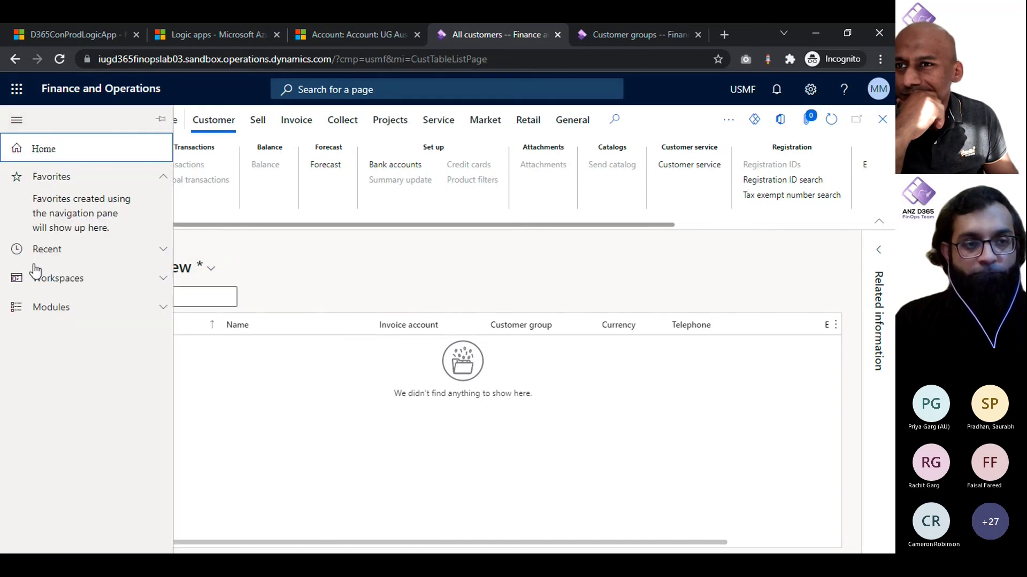
pyautogui.click(62, 313)
pyautogui.click(101, 326)
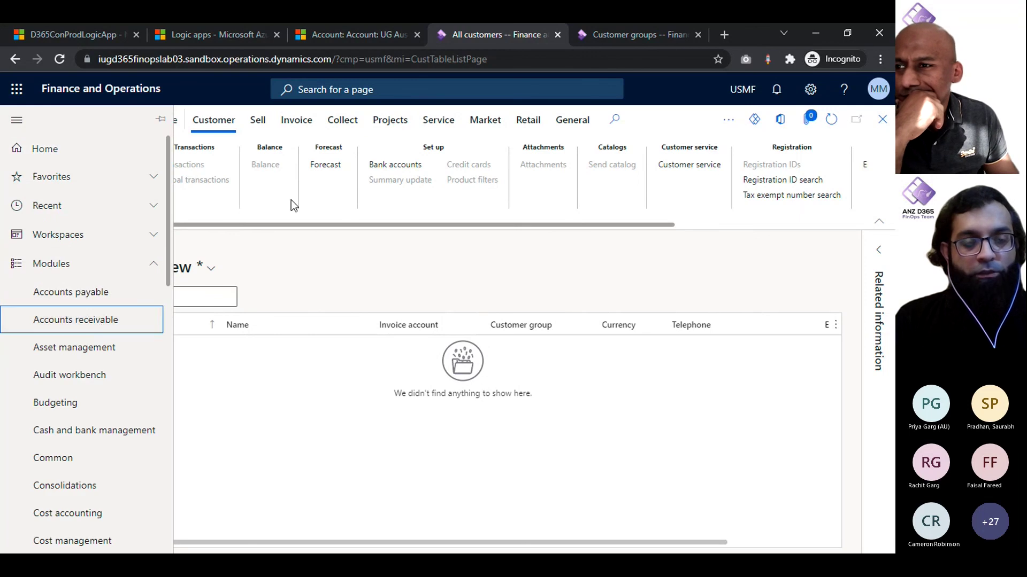
pyautogui.click(259, 268)
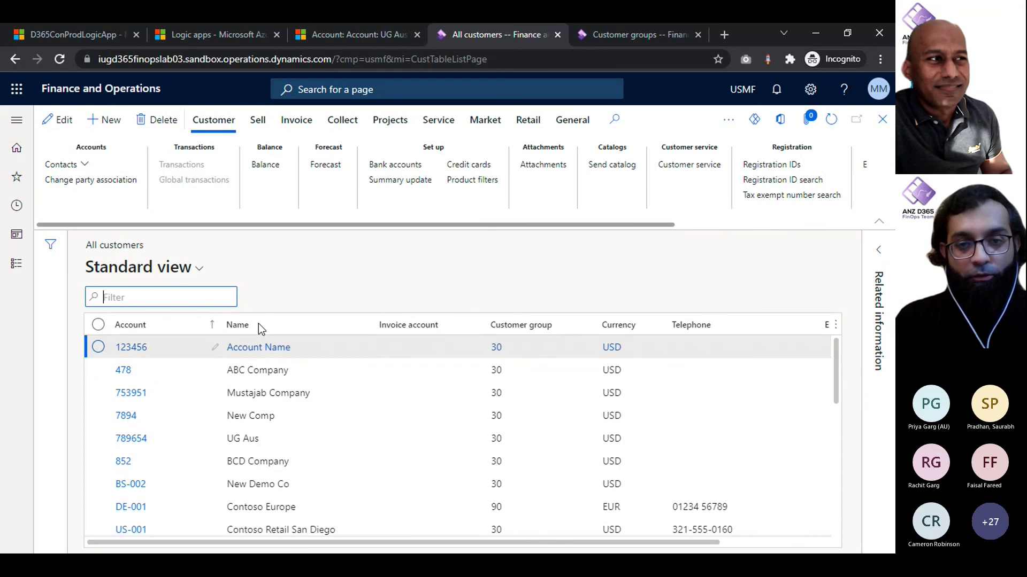
# Step: Search the page for 789654 and select the UG Aus customer row
pyautogui.hotkey('ctrl', 'f')
pyautogui.write('789654')
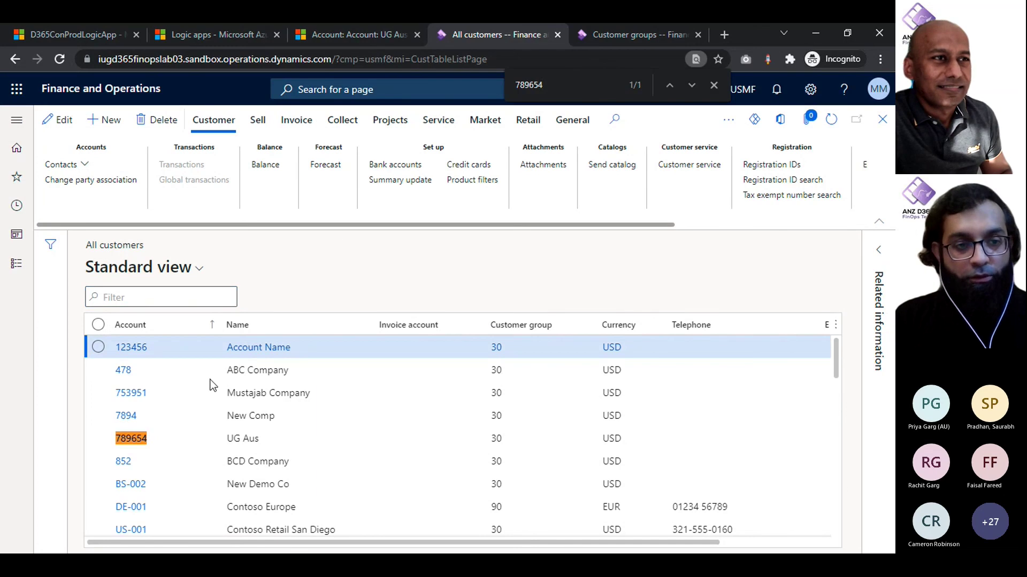
pyautogui.click(243, 440)
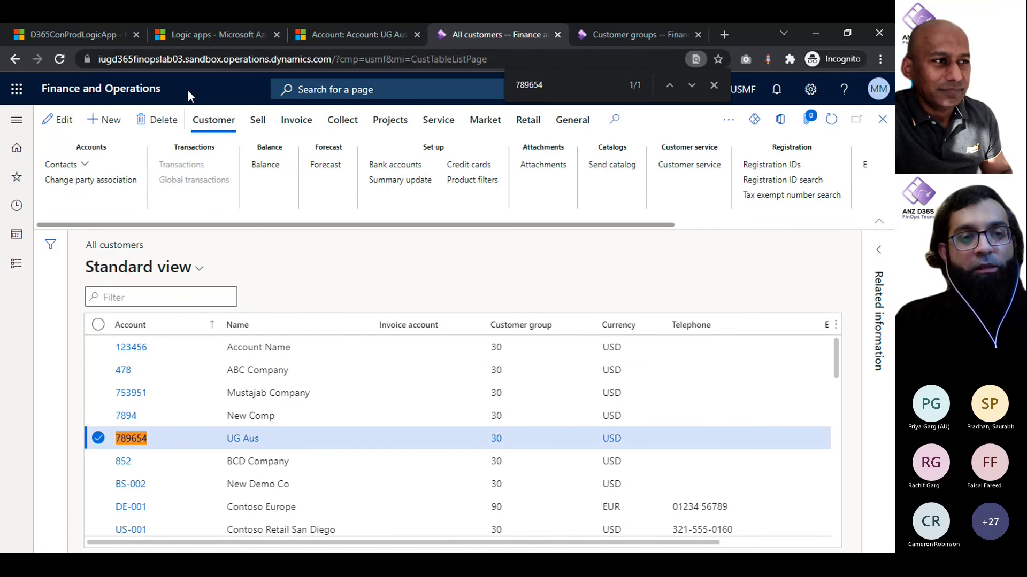
pyautogui.click(91, 34)
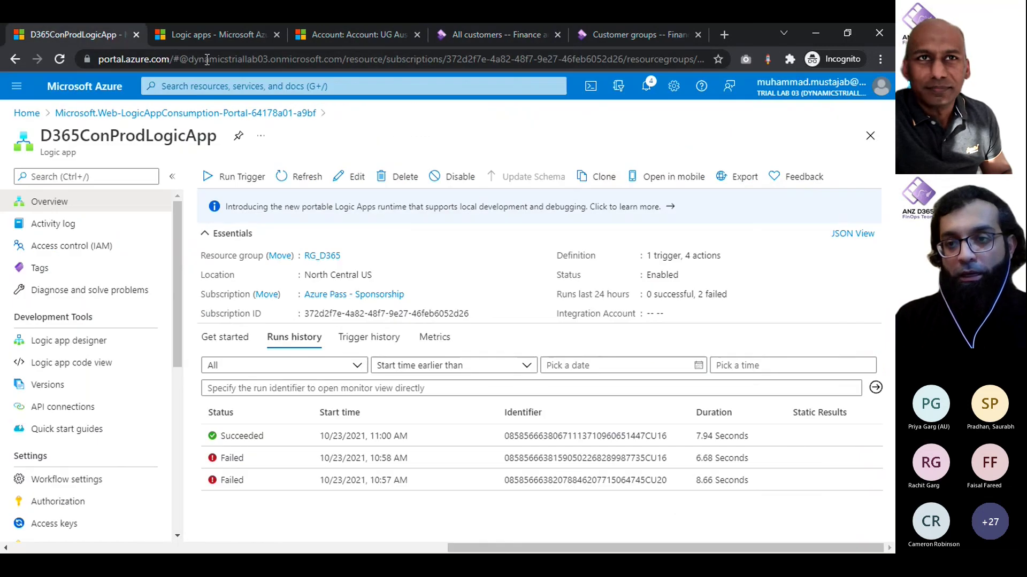